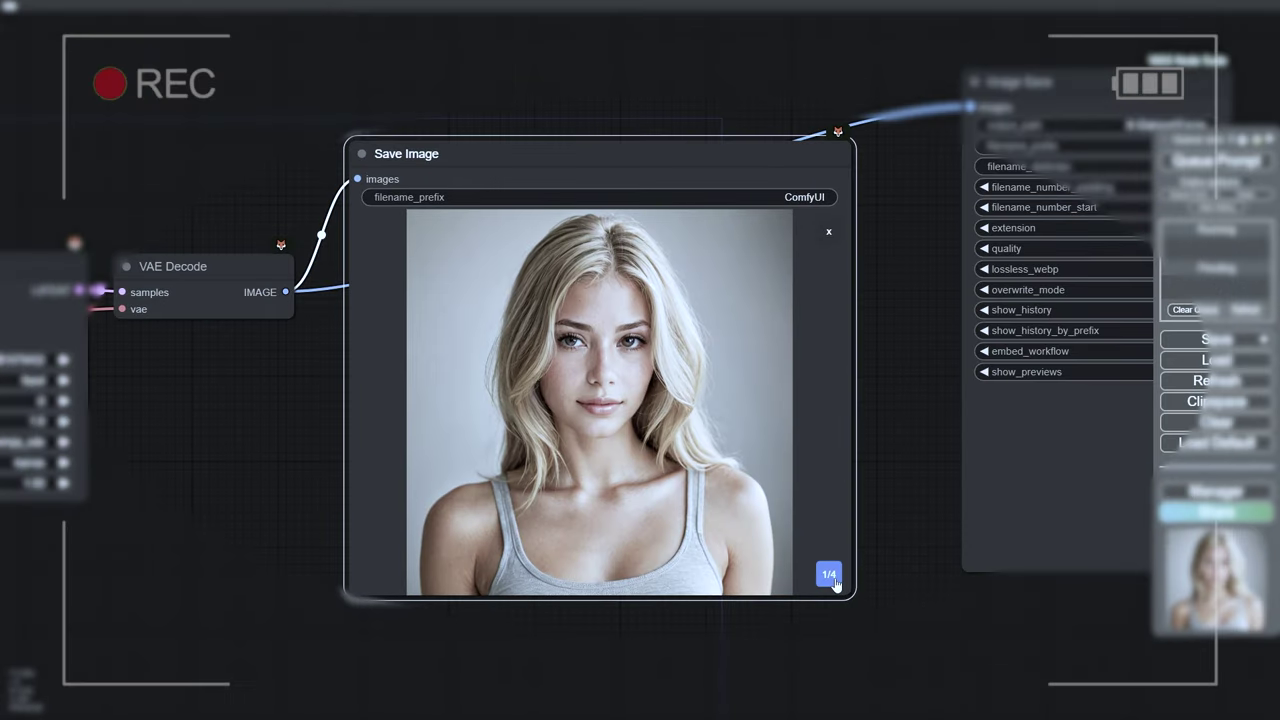
# Step: Browse through the generated portraits in the Save Image node
pyautogui.click(831, 577)
pyautogui.click(831, 577)
pyautogui.click(831, 577)
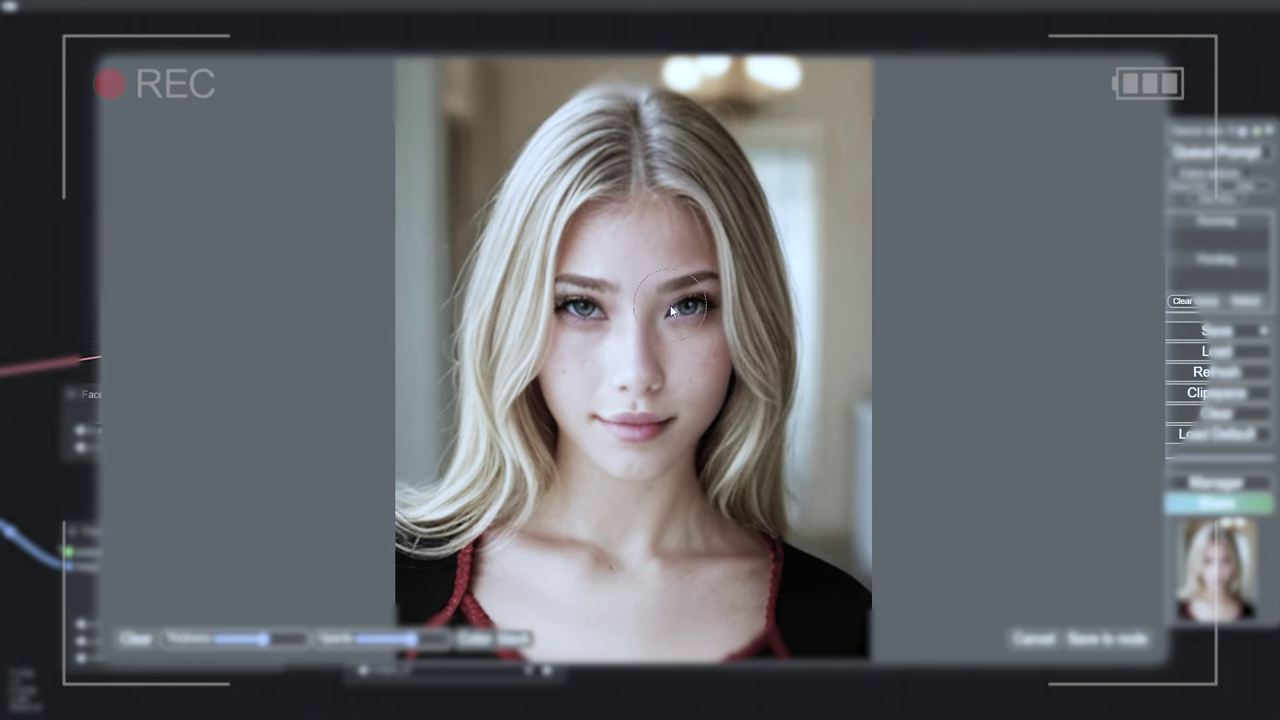
# Step: Paint a mask over the blonde woman in the mask editor
pyautogui.moveTo(470, 400)
pyautogui.mouseDown()
pyautogui.moveTo(757, 257)
pyautogui.moveTo(628, 473)
pyautogui.moveTo(724, 604)
pyautogui.mouseUp()
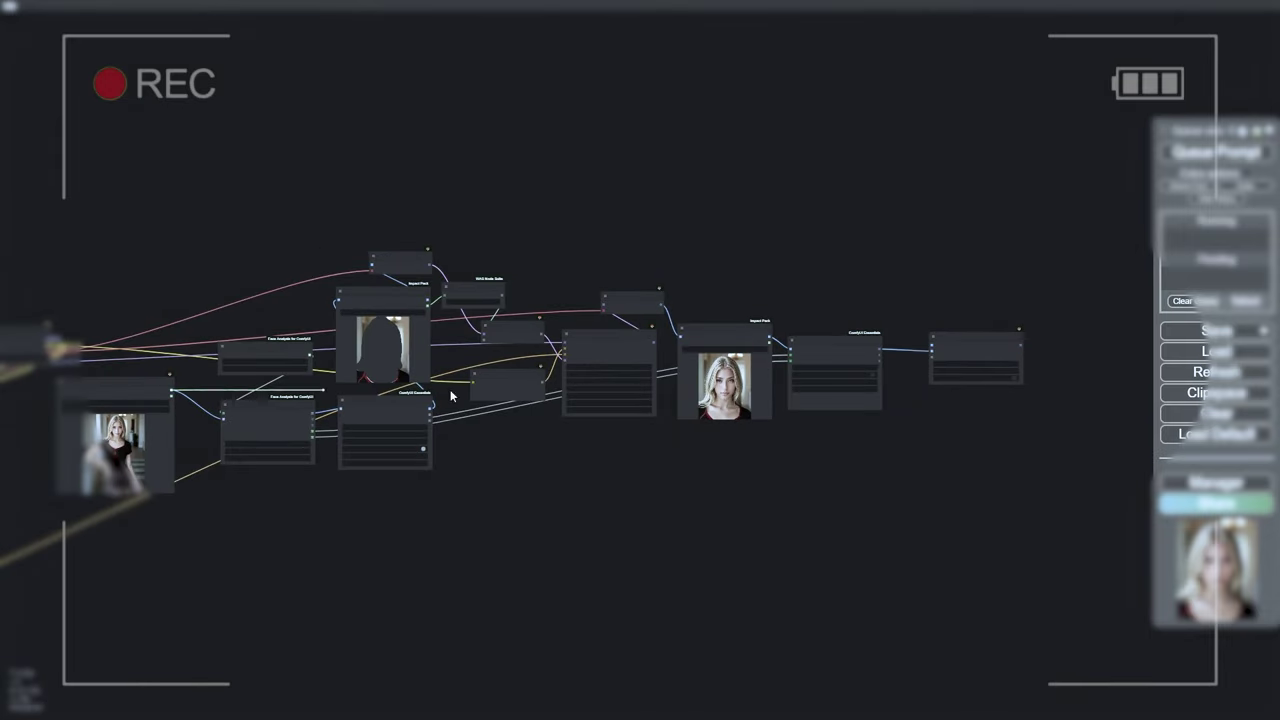
pyautogui.scroll(8, 941, 314)
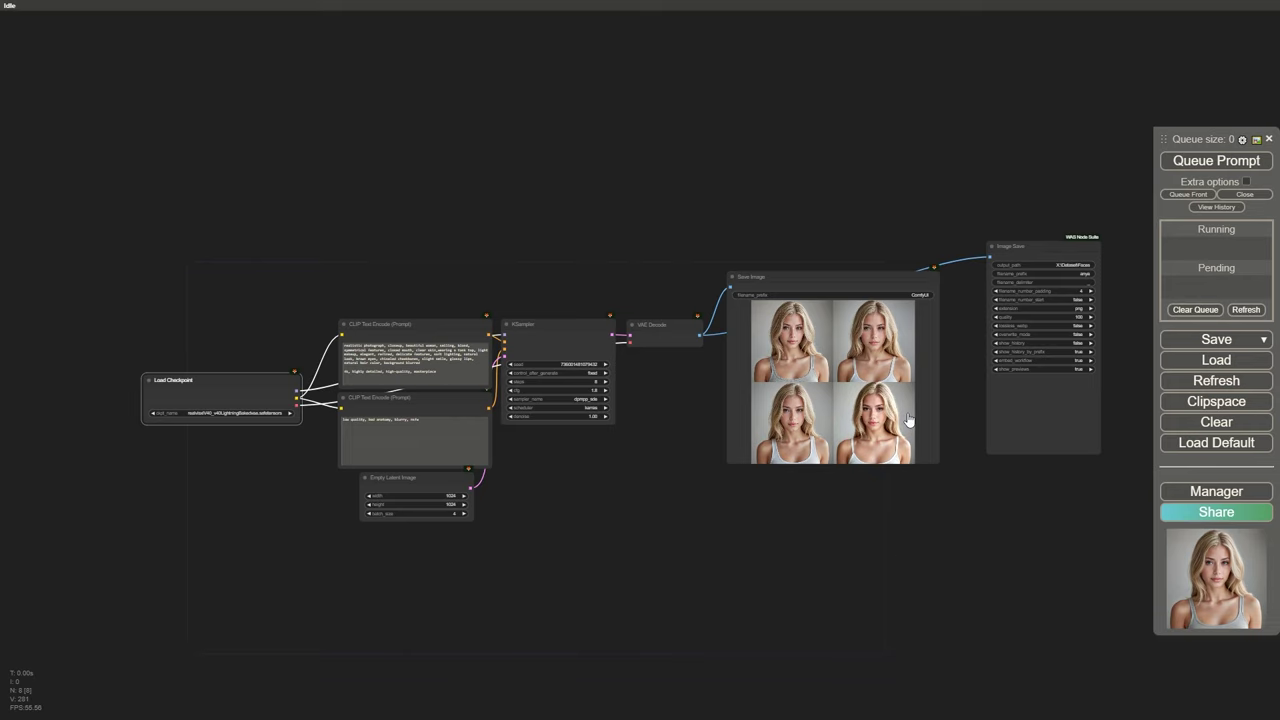
# Step: Examine the face-generation workflow from checkpoint, prompts and sampler settings through to each of the four generated portraits
pyautogui.scroll(9, 881, 376)
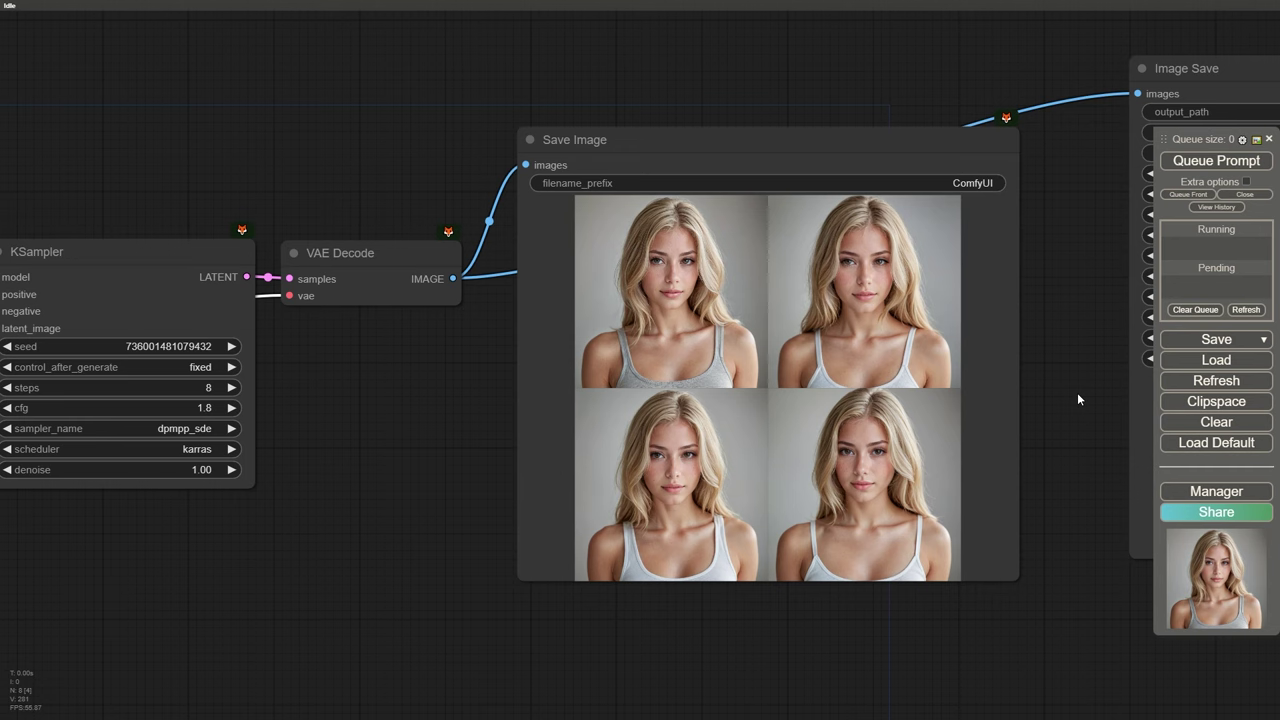
pyautogui.moveTo(296, 387); pyautogui.dragTo(1275, 360)
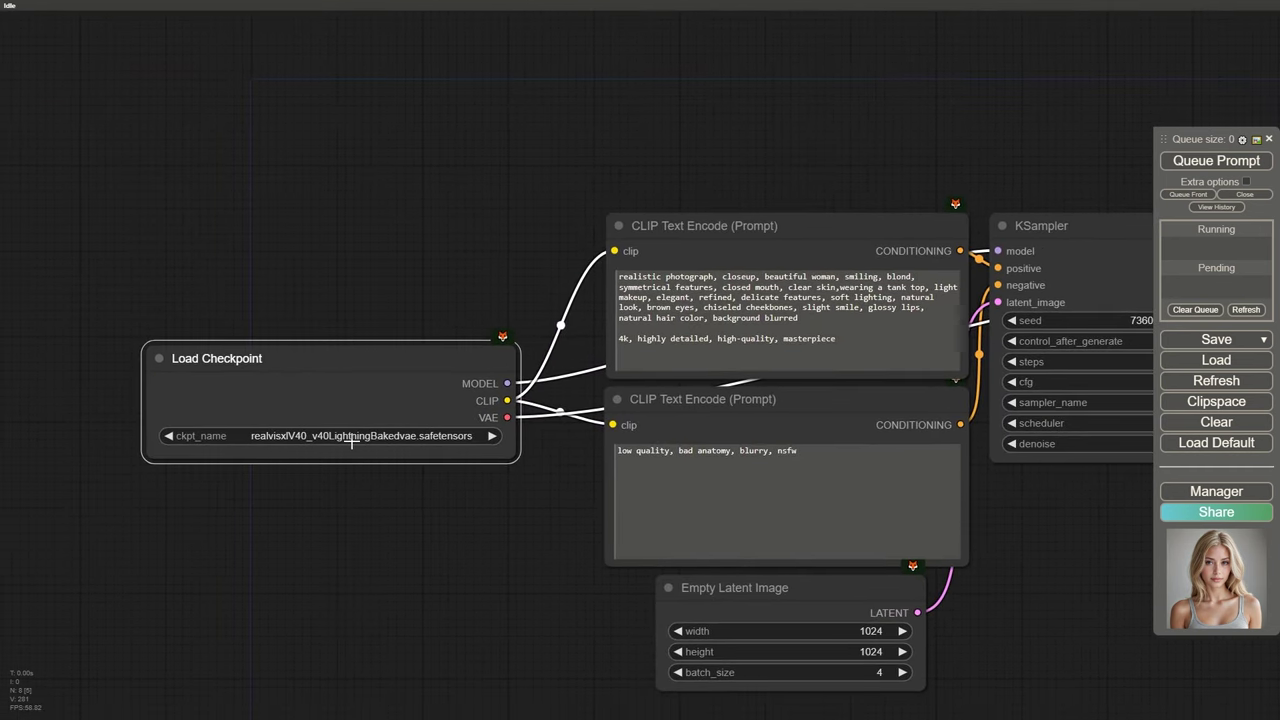
pyautogui.moveTo(1070, 508); pyautogui.dragTo(877, 485)
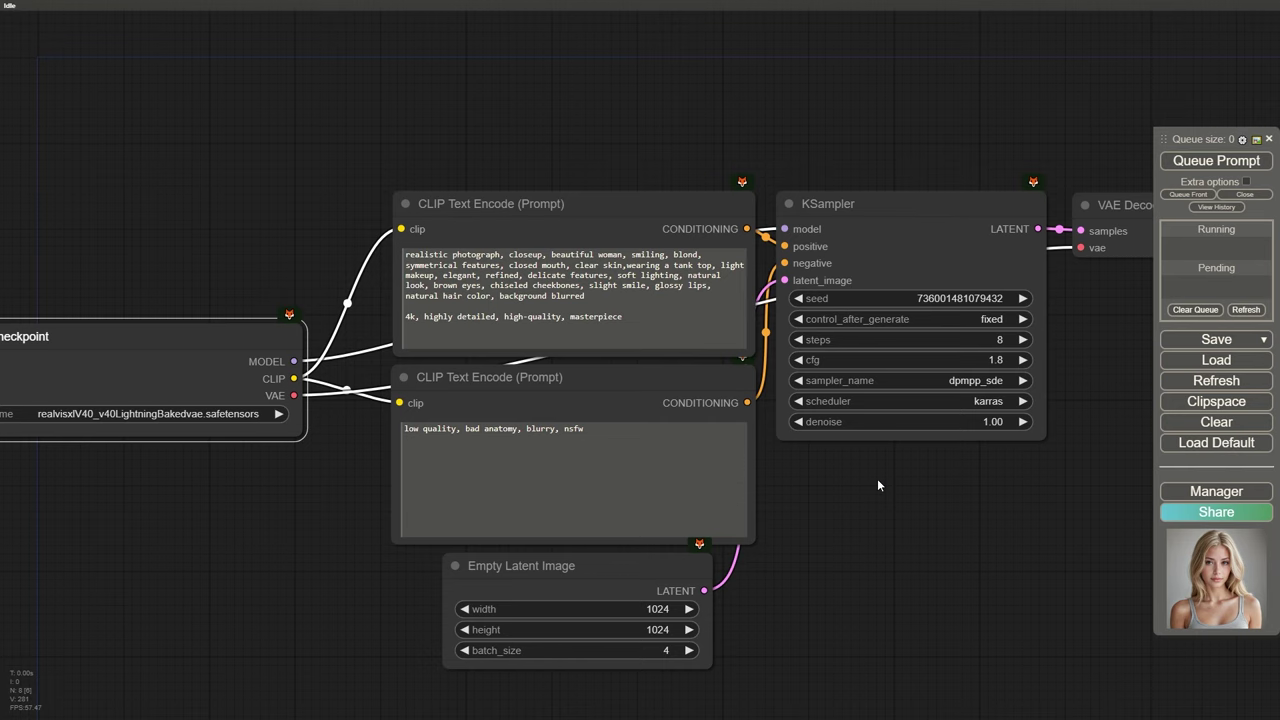
pyautogui.moveTo(1126, 442); pyautogui.dragTo(161, 509)
pyautogui.click(472, 358)
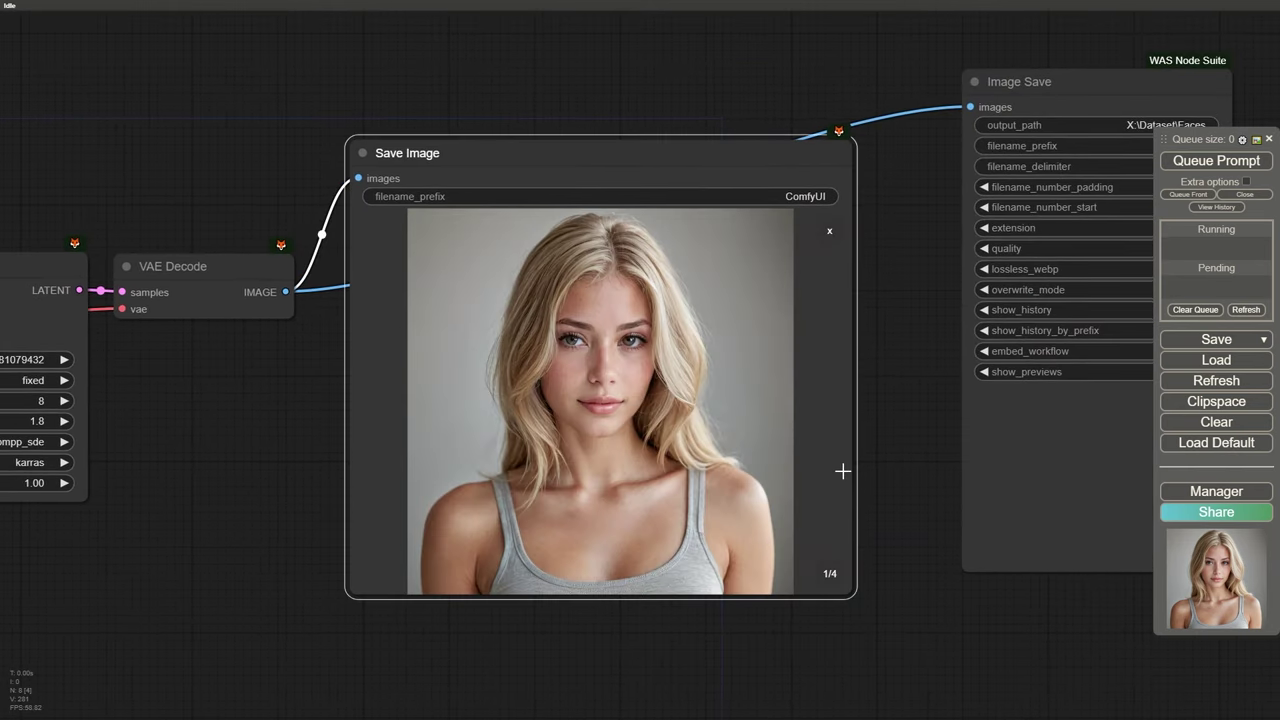
pyautogui.click(829, 576)
pyautogui.click(829, 579)
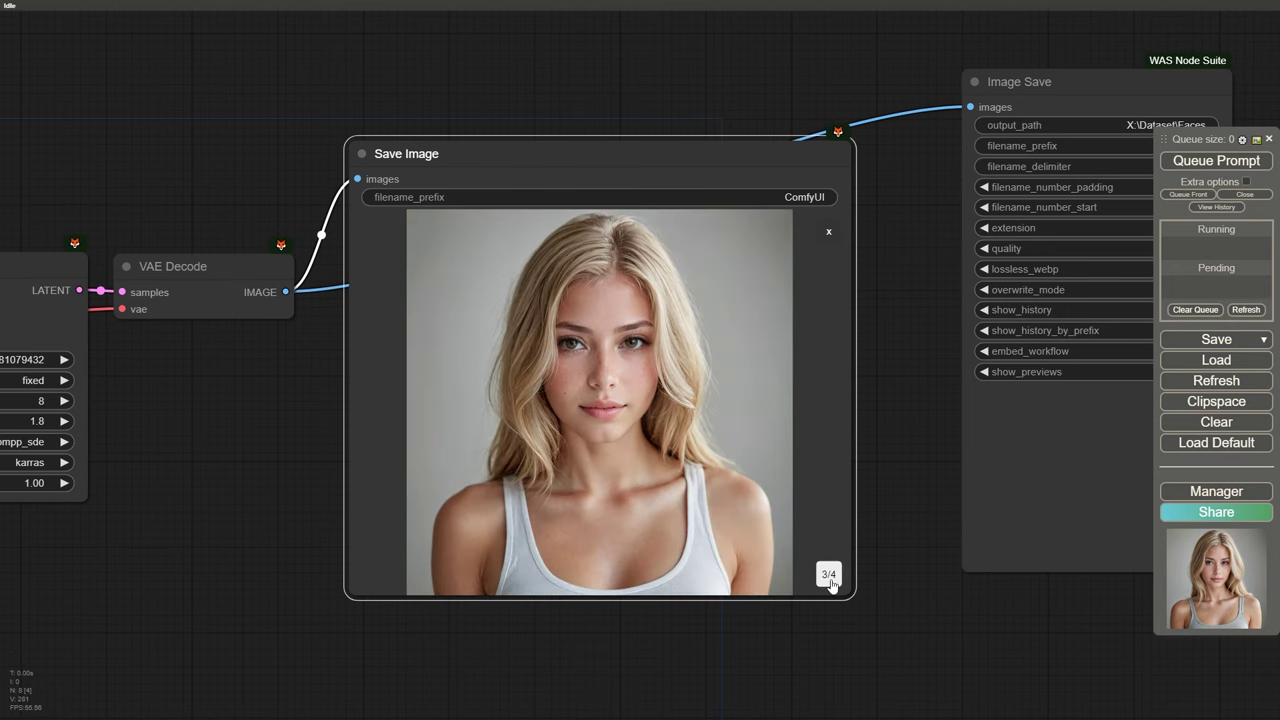
pyautogui.click(829, 578)
# Step: Check the folder set as output path in the Image Save node
pyautogui.moveTo(932, 234); pyautogui.dragTo(584, 312)
pyautogui.click(779, 211)
pyautogui.click(1020, 205)
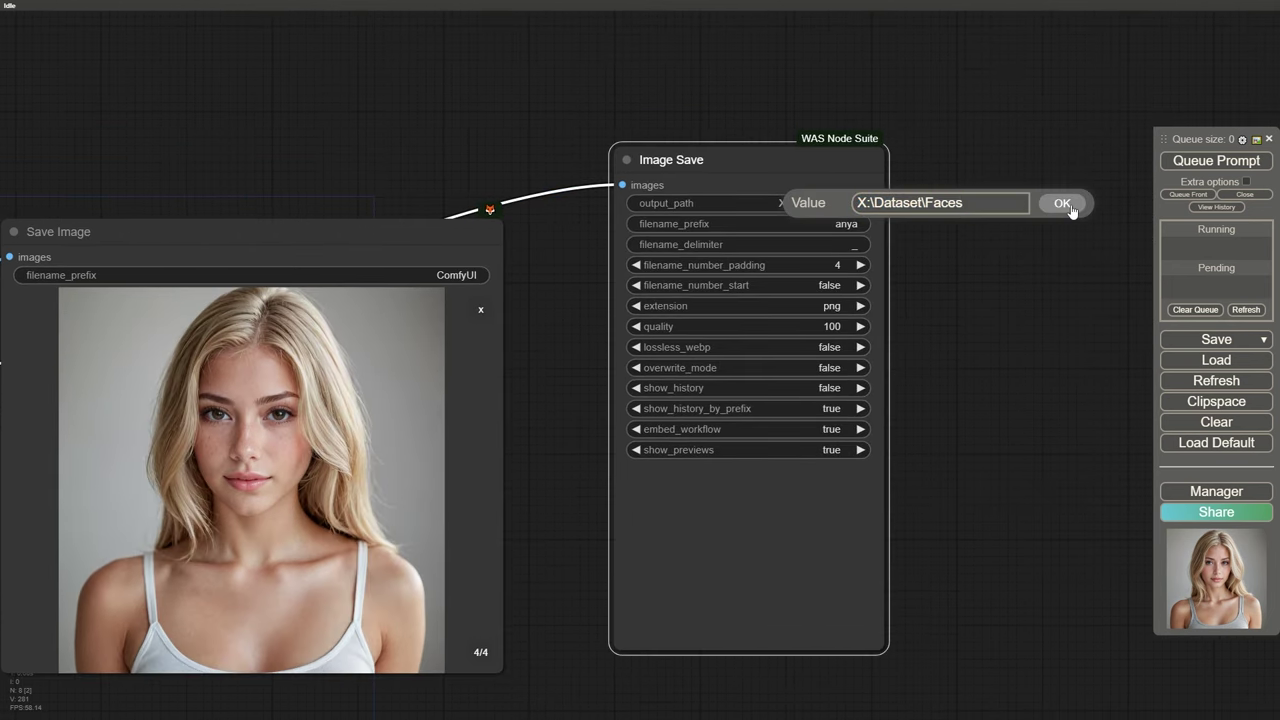
pyautogui.click(1063, 204)
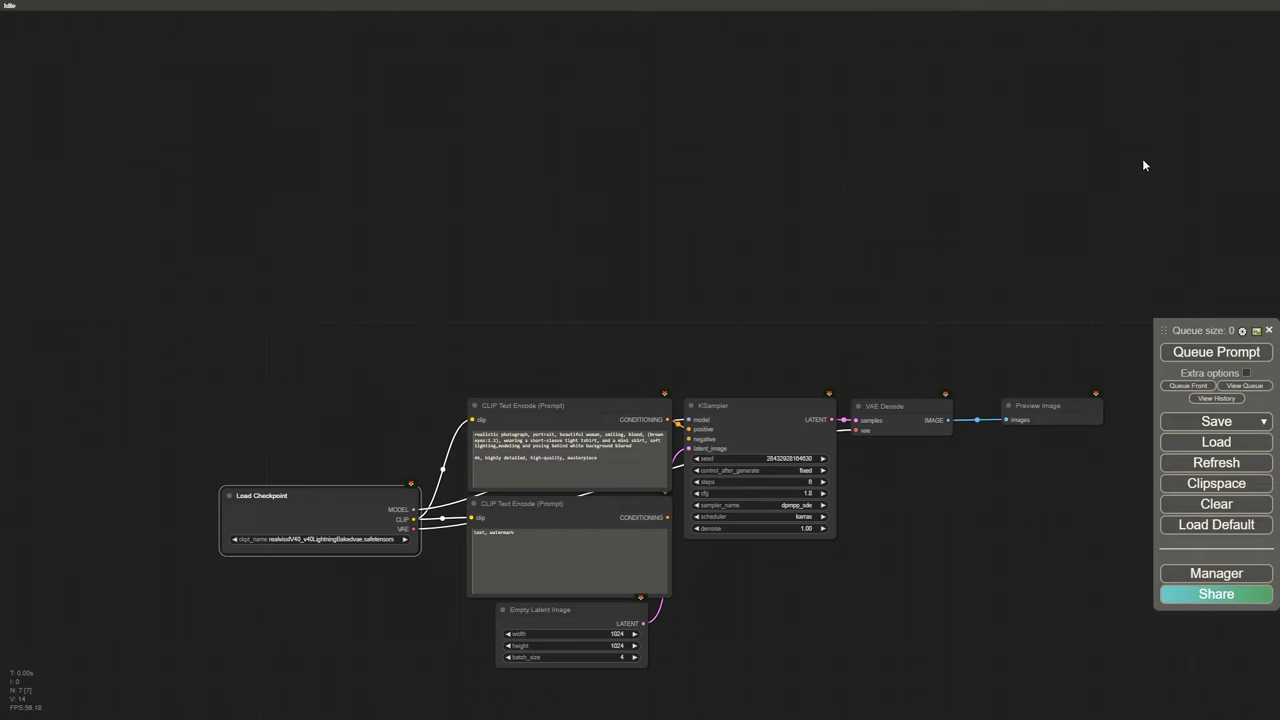
# Step: Add a Load Image Batch From Dir (Inspire) node above the prompts with its directory set to X:\Dataset\Faces
pyautogui.doubleClick(481, 201)
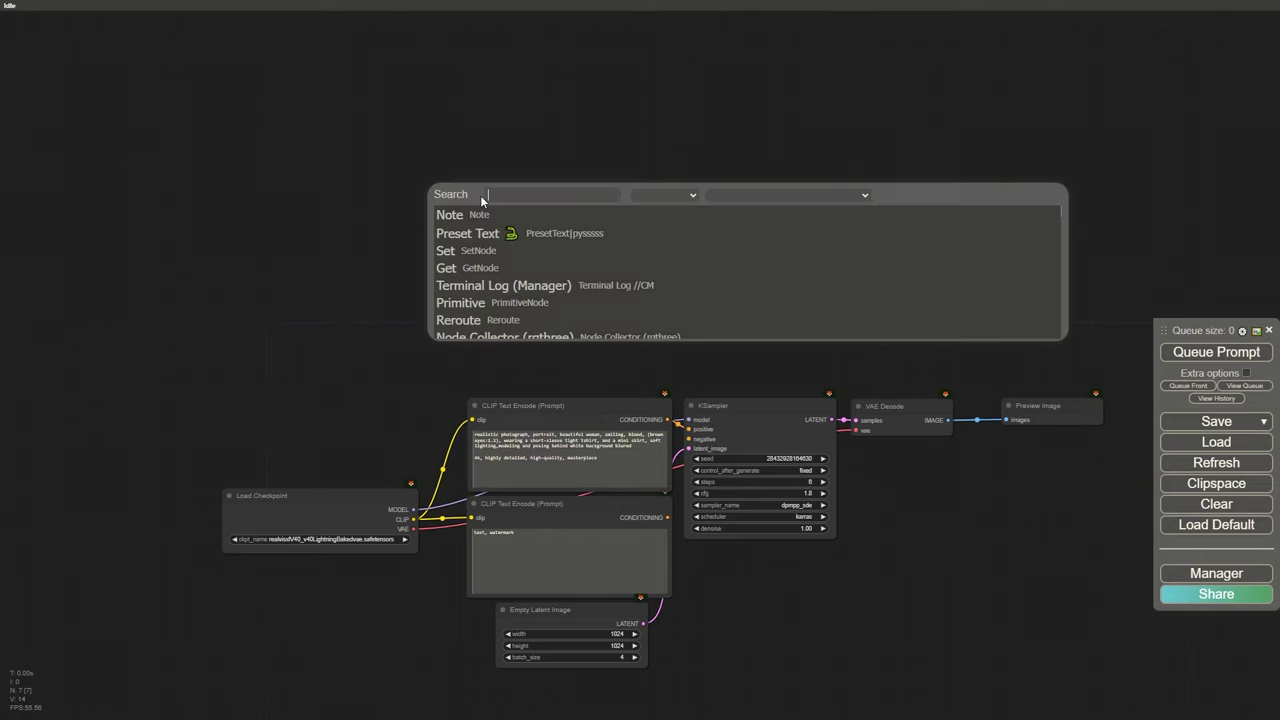
pyautogui.write('from dir')
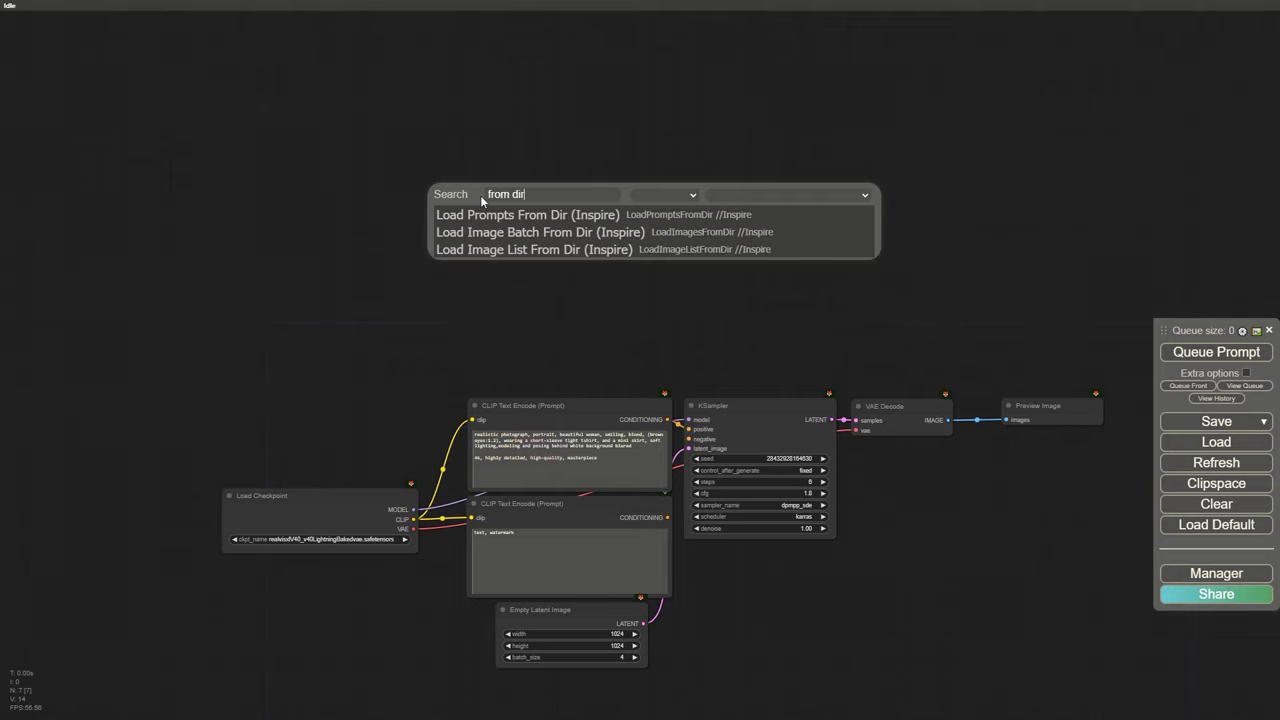
pyautogui.click(541, 241)
pyautogui.moveTo(549, 191); pyautogui.dragTo(476, 161)
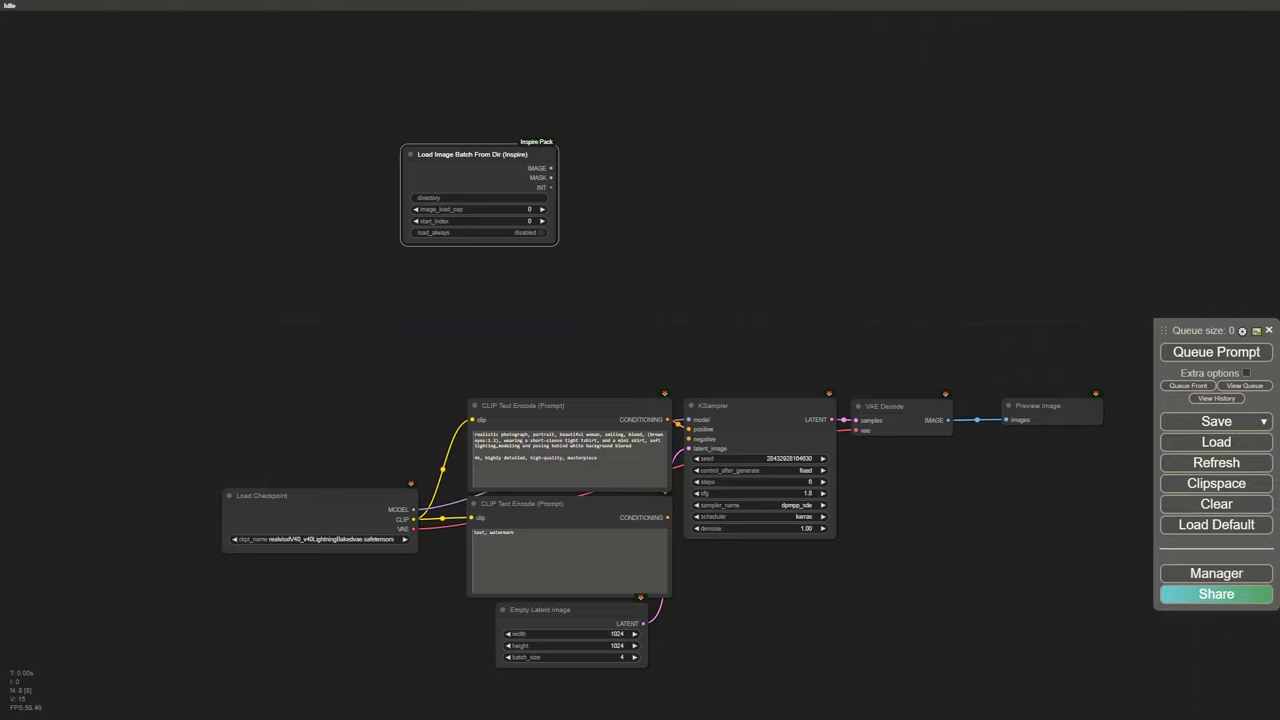
pyautogui.click(500, 197)
pyautogui.click(697, 195)
# Step: Add an IPAdapter node beside the image batch loader
pyautogui.doubleClick(669, 186)
pyautogui.write('ipadapter')
pyautogui.scroll(-2, 737, 243)
pyautogui.click(737, 243)
pyautogui.moveTo(752, 188); pyautogui.dragTo(719, 165)
# Step: Add an IPAdapter Unified Loader node above the IPAdapter node
pyautogui.doubleClick(708, 100)
pyautogui.write('unified')
pyautogui.click(746, 119)
pyautogui.moveTo(746, 110); pyautogui.dragTo(675, 79)
# Step: Preview the batch loader's face images with a Preview Image node, queueing the prompt with the generation nodes bypassed
pyautogui.moveTo(551, 168); pyautogui.dragTo(449, 260)
pyautogui.click(491, 390)
pyautogui.keyDown('ctrl'); pyautogui.moveTo(1062, 350); pyautogui.dragTo(430, 620); pyautogui.keyUp('ctrl')
pyautogui.hotkey('ctrl', 'b')
pyautogui.click(1215, 352)
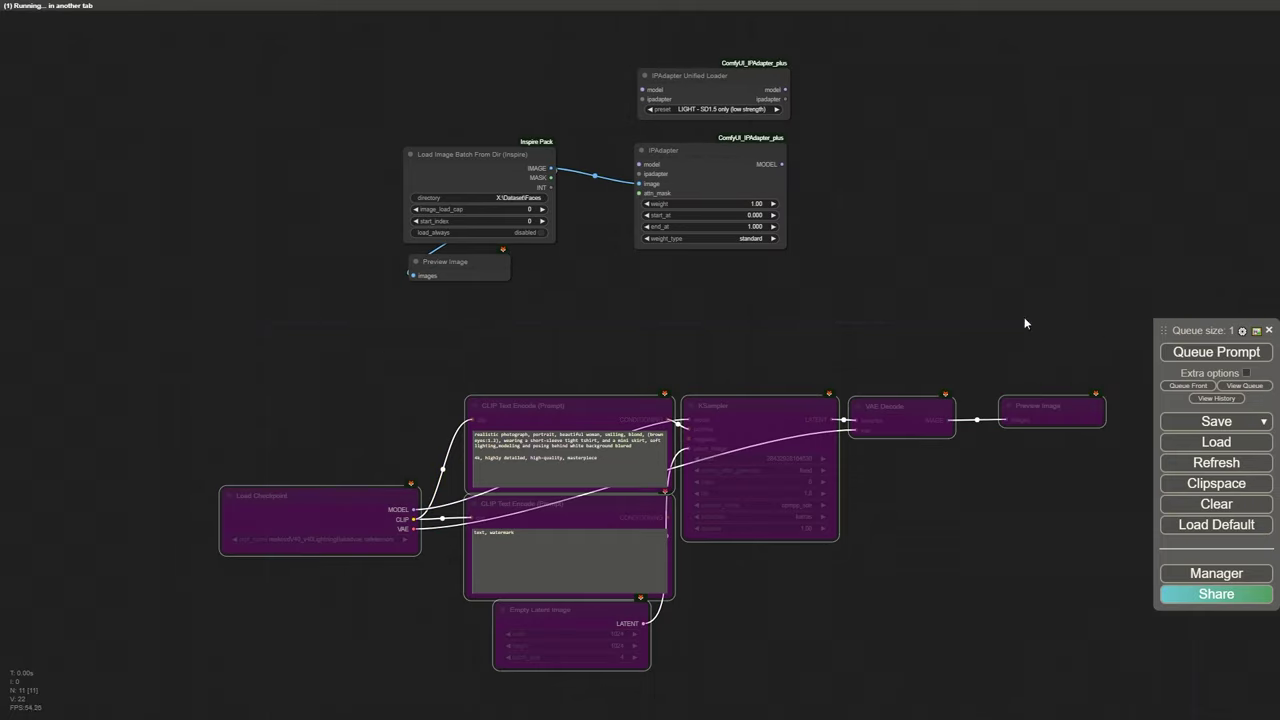
# Step: Re-enable the bypassed checkpoint, prompt, latent, sampler, decode and output preview nodes
pyautogui.scroll(10, 448, 323)
pyautogui.scroll(-11, 565, 331)
pyautogui.keyDown('ctrl'); pyautogui.moveTo(1088, 340); pyautogui.dragTo(440, 580); pyautogui.keyUp('ctrl')
pyautogui.hotkey('ctrl', 'b')
# Step: Route the checkpoint model through the IPAdapter Unified Loader and IPAdapter into the KSampler, linking the loader's ipadapter output as well
pyautogui.scroll(2, 816, 296)
pyautogui.moveTo(816, 296); pyautogui.dragTo(771, 386)
pyautogui.moveTo(388, 577); pyautogui.dragTo(639, 114)
pyautogui.moveTo(797, 125); pyautogui.dragTo(636, 207)
pyautogui.moveTo(793, 196); pyautogui.dragTo(690, 477)
# Step: Set the Unified Loader preset to PLUS (high strength) and the IPAdapter weight to 0.75
pyautogui.click(715, 136)
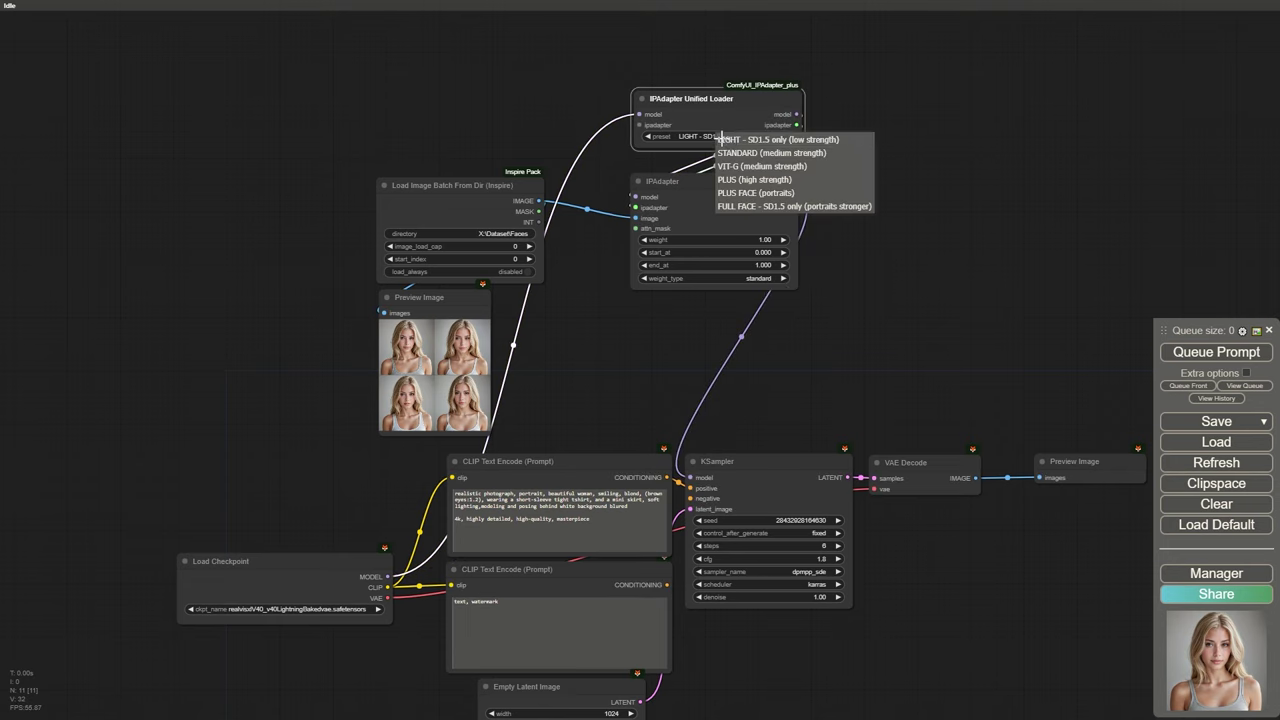
pyautogui.click(755, 178)
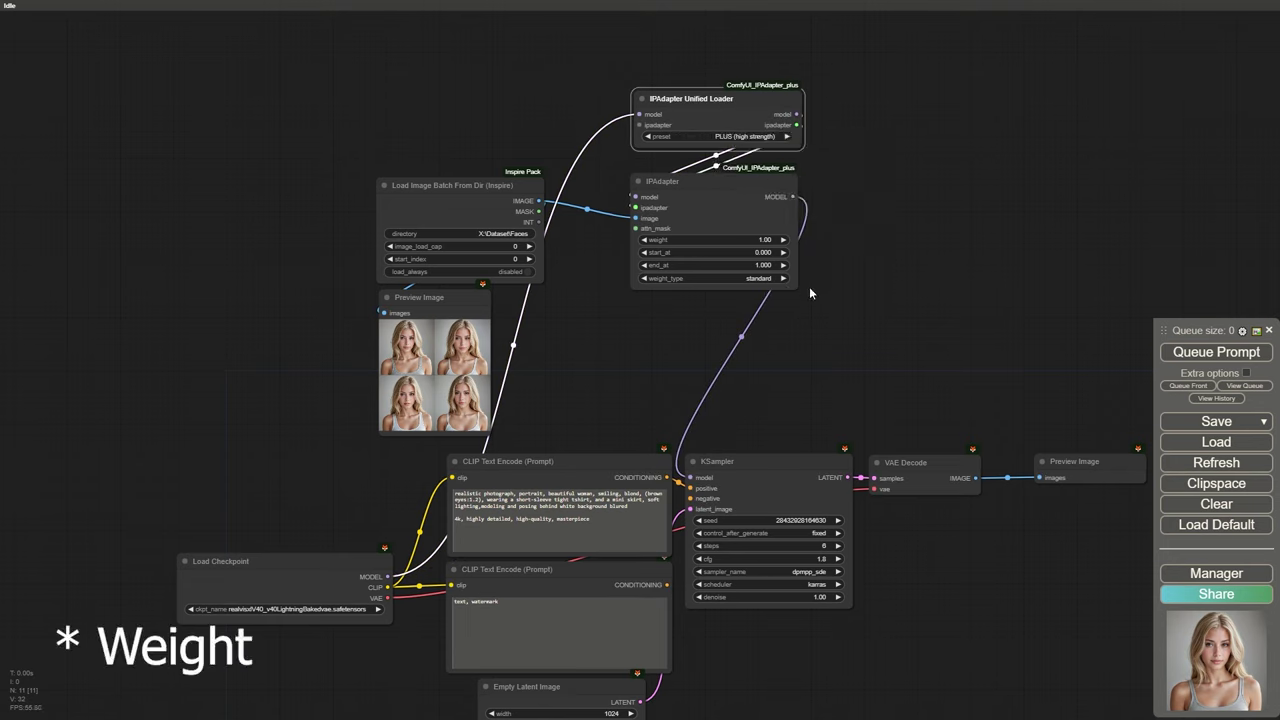
pyautogui.click(762, 240)
pyautogui.write('0.7')
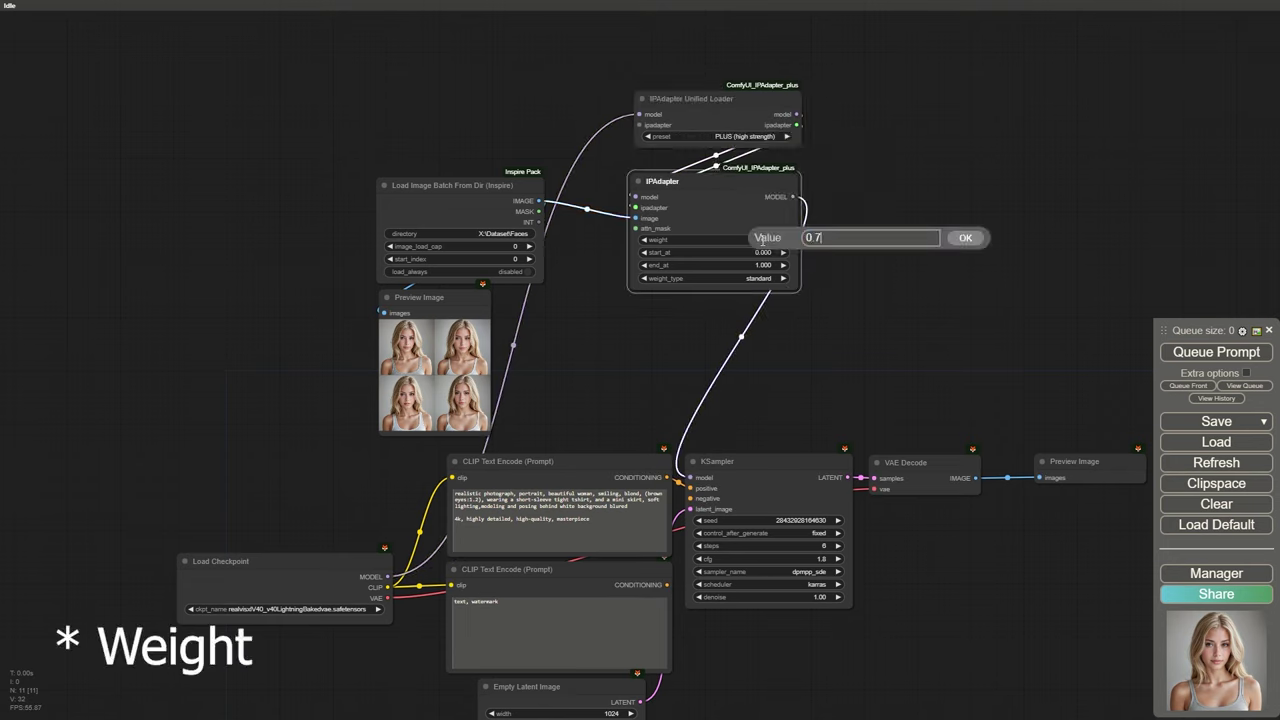
pyautogui.write('6')
pyautogui.press('Return')
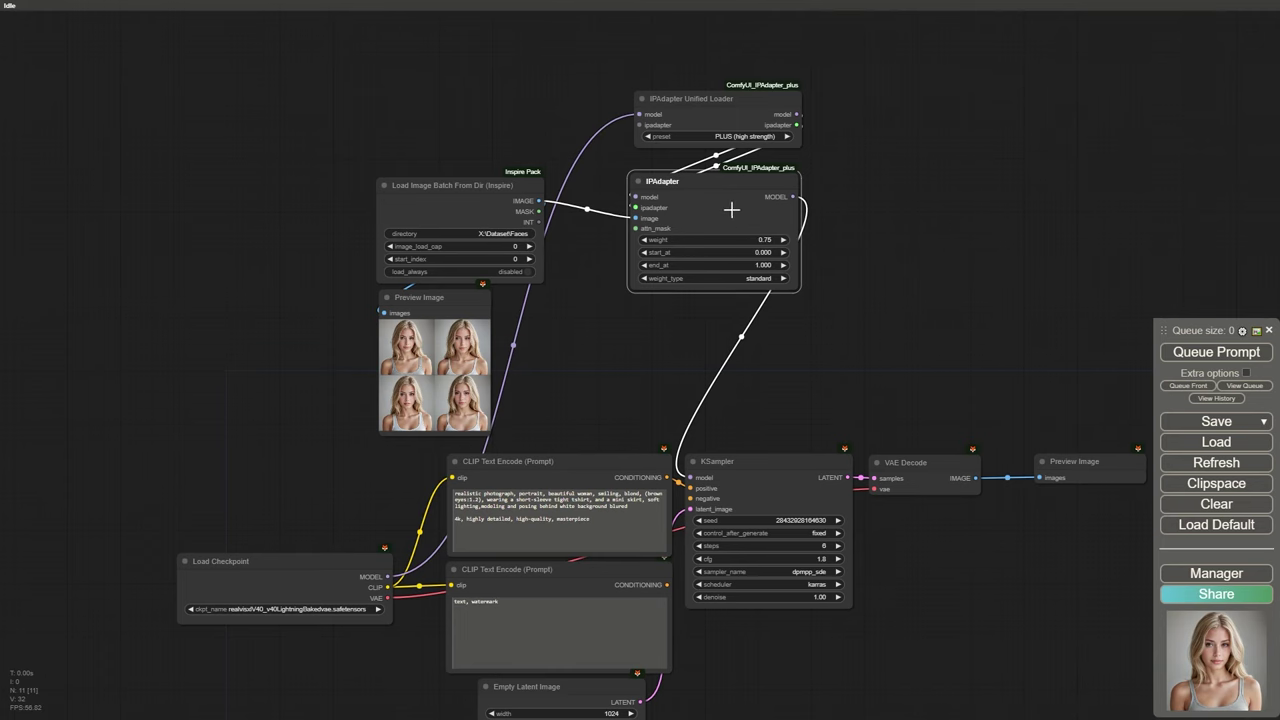
# Step: Rearrange the IPAdapter, Unified Loader and image batch loader nodes into a more compact layout
pyautogui.moveTo(732, 210); pyautogui.dragTo(708, 308)
pyautogui.moveTo(711, 117); pyautogui.dragTo(670, 211)
pyautogui.moveTo(492, 181); pyautogui.dragTo(486, 172)
# Step: Set the Empty Latent Image to width 832, height 1216 and batch size 4
pyautogui.moveTo(951, 352); pyautogui.dragTo(887, 222)
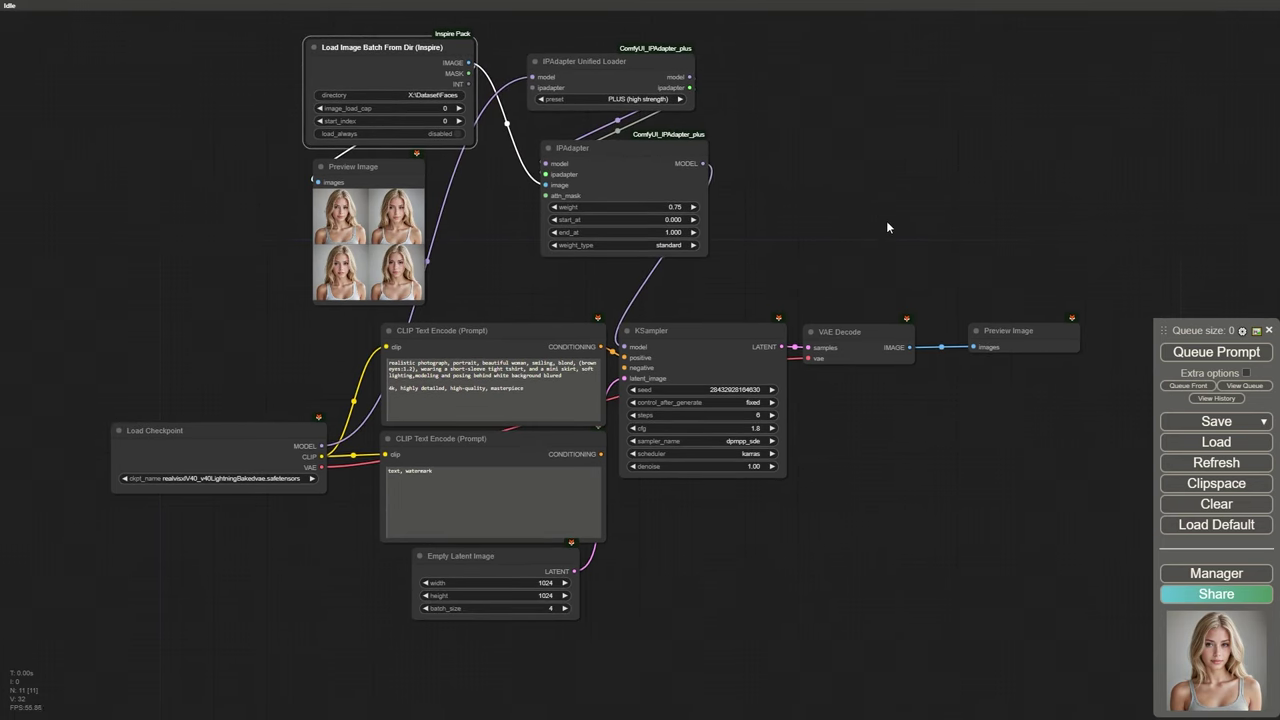
pyautogui.click(540, 583)
pyautogui.write('832')
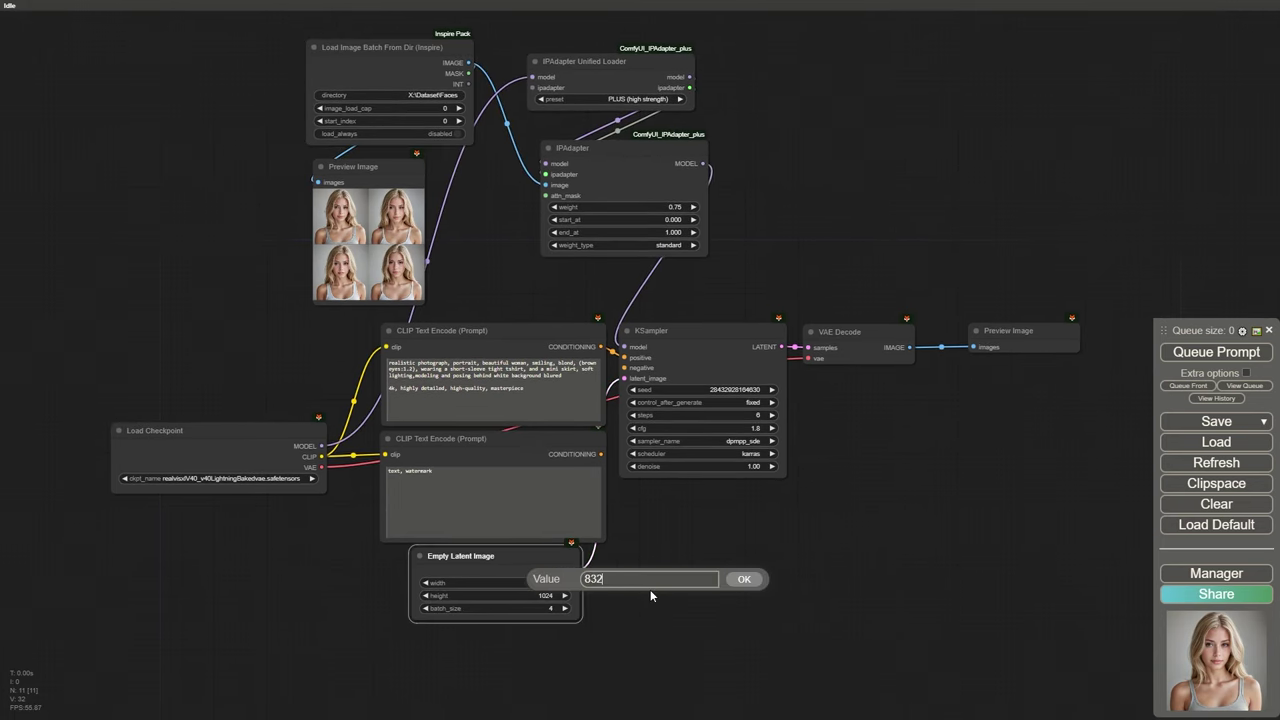
pyautogui.press('Return')
pyautogui.click(552, 594)
pyautogui.press('Return')
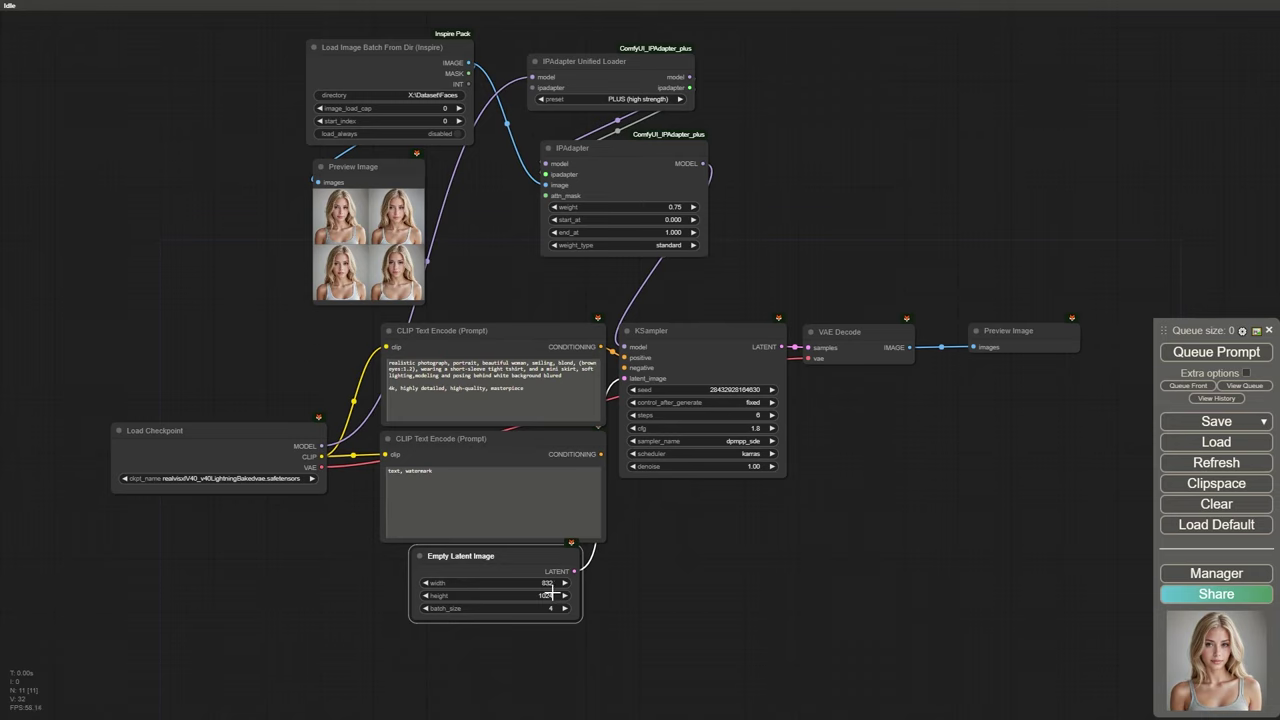
pyautogui.click(543, 608)
pyautogui.press('Return')
pyautogui.moveTo(533, 570); pyautogui.dragTo(532, 581)
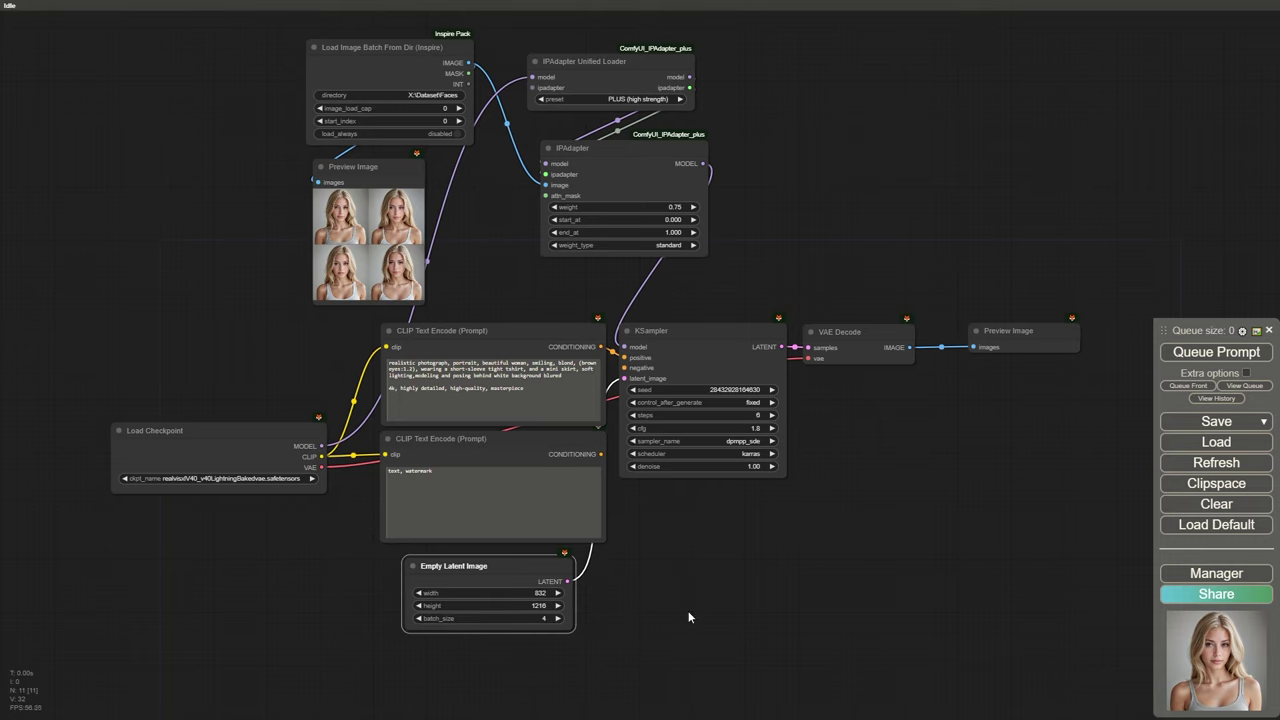
# Step: Add a Load Image node for the pose reference below the Load Checkpoint node
pyautogui.moveTo(688, 614); pyautogui.dragTo(802, 458)
pyautogui.moveTo(618, 417)
pyautogui.mouseDown()
pyautogui.moveTo(831, 357)
pyautogui.moveTo(617, 418)
pyautogui.mouseUp()
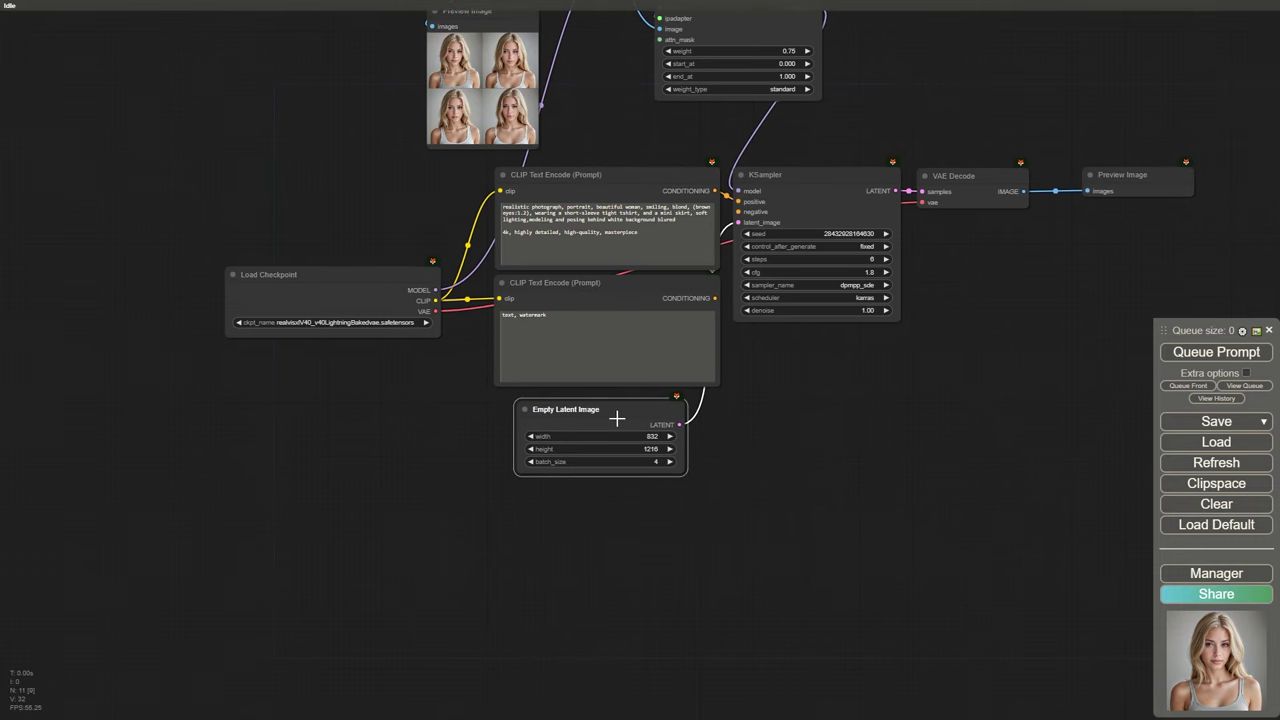
pyautogui.doubleClick(269, 523)
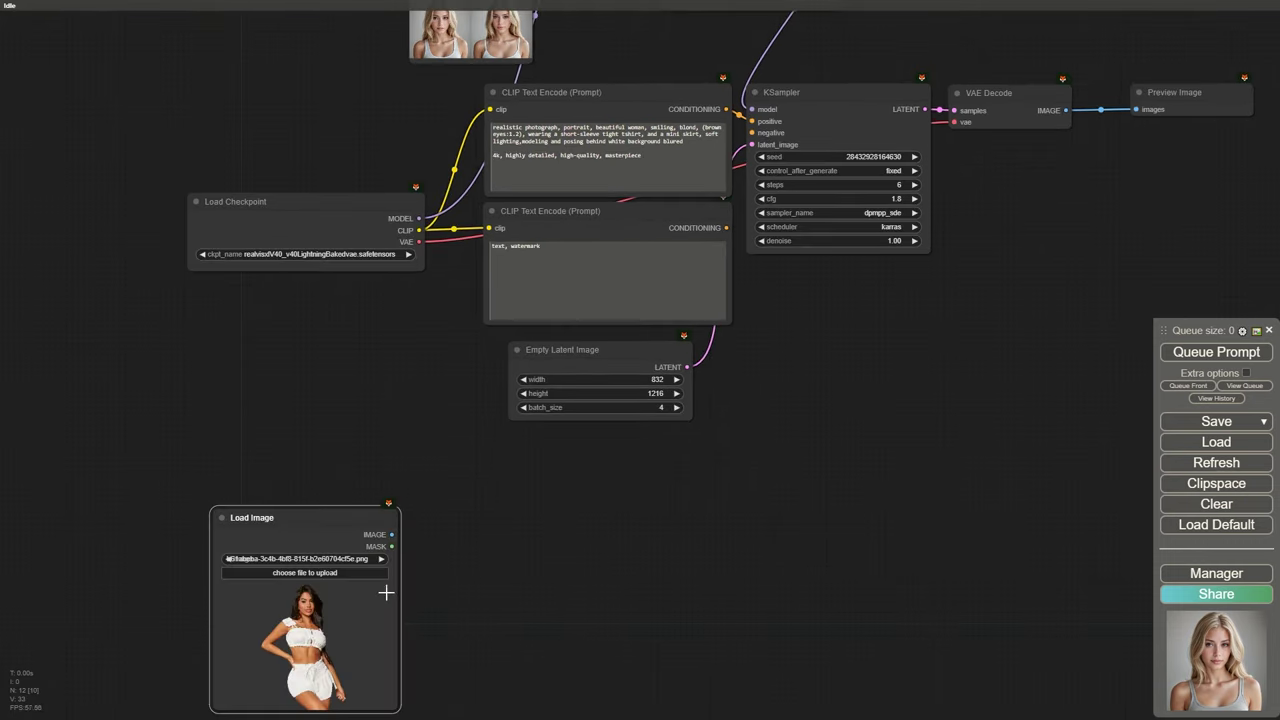
# Step: Add a DWPose Estimator fed by the Load Image node and send its image output to a Preview Image node
pyautogui.moveTo(467, 580); pyautogui.dragTo(458, 535)
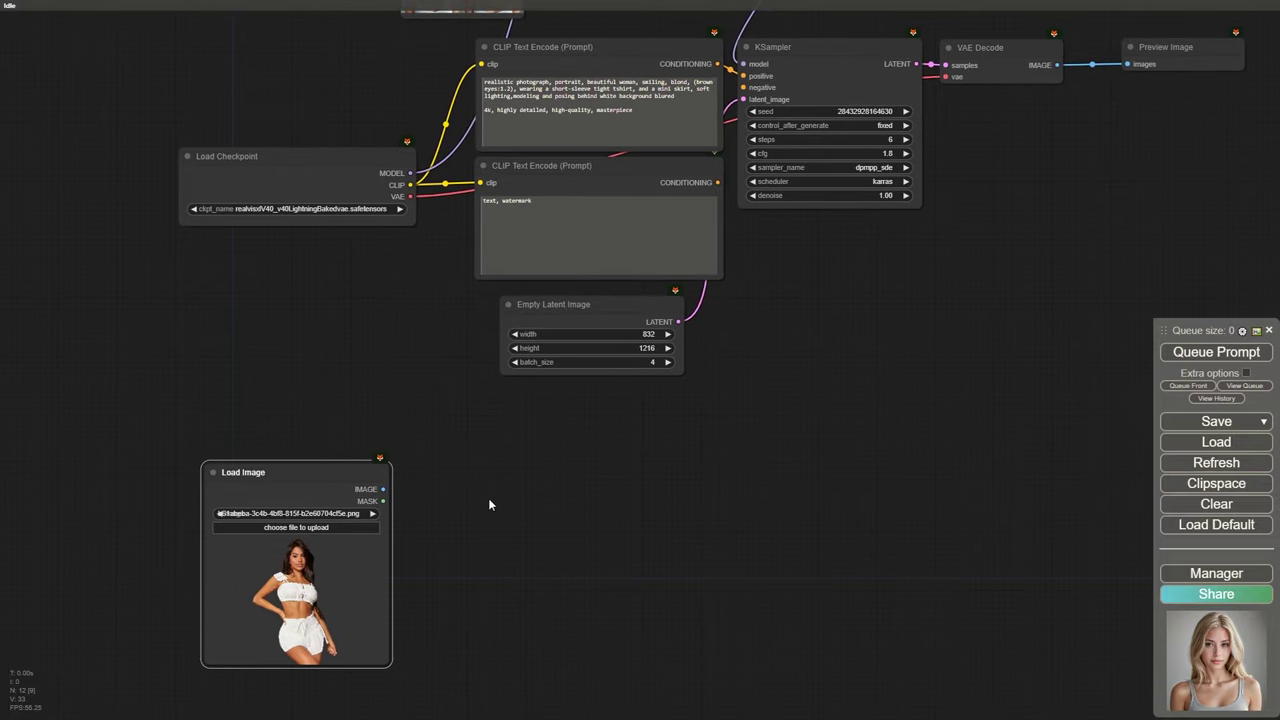
pyautogui.doubleClick(477, 502)
pyautogui.write('dw')
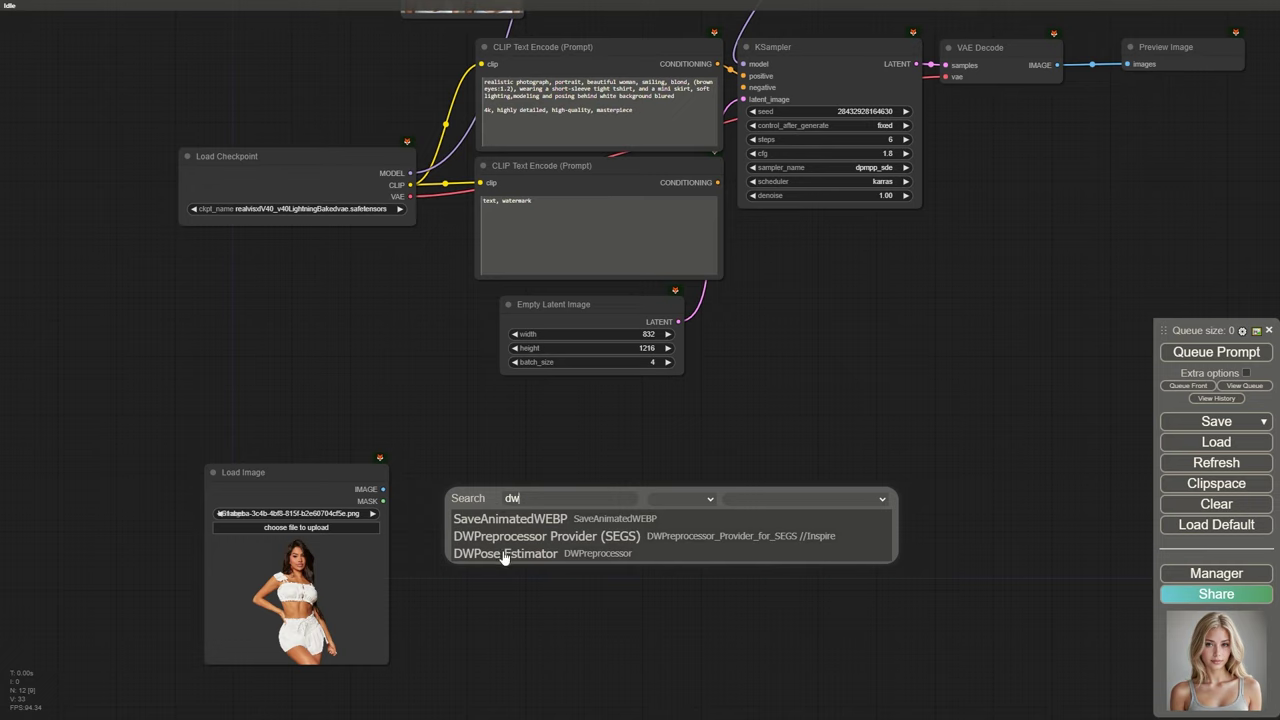
pyautogui.click(504, 555)
pyautogui.moveTo(563, 491); pyautogui.dragTo(534, 533)
pyautogui.moveTo(346, 480); pyautogui.dragTo(477, 550)
pyautogui.moveTo(649, 550); pyautogui.dragTo(720, 540)
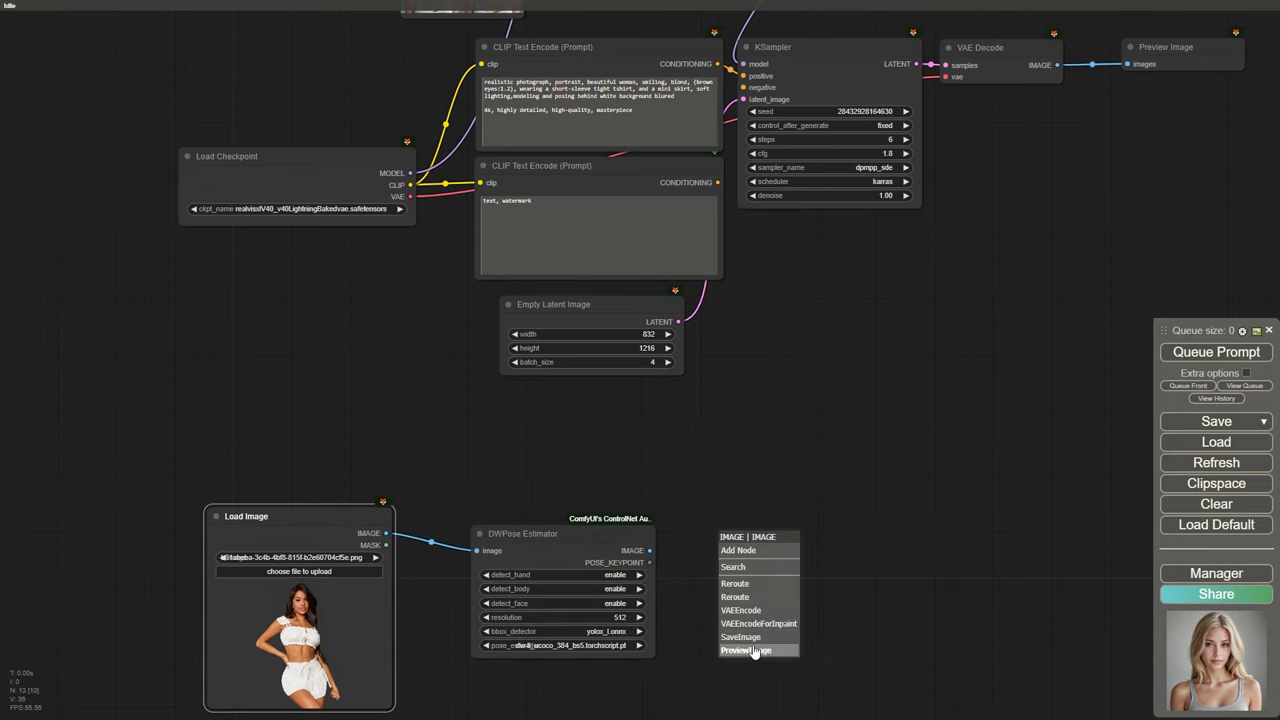
pyautogui.click(760, 651)
# Step: Disable hand and face detection in the DWPose Estimator and set its resolution to 832
pyautogui.click(613, 575)
pyautogui.click(628, 596)
pyautogui.click(617, 603)
pyautogui.click(628, 619)
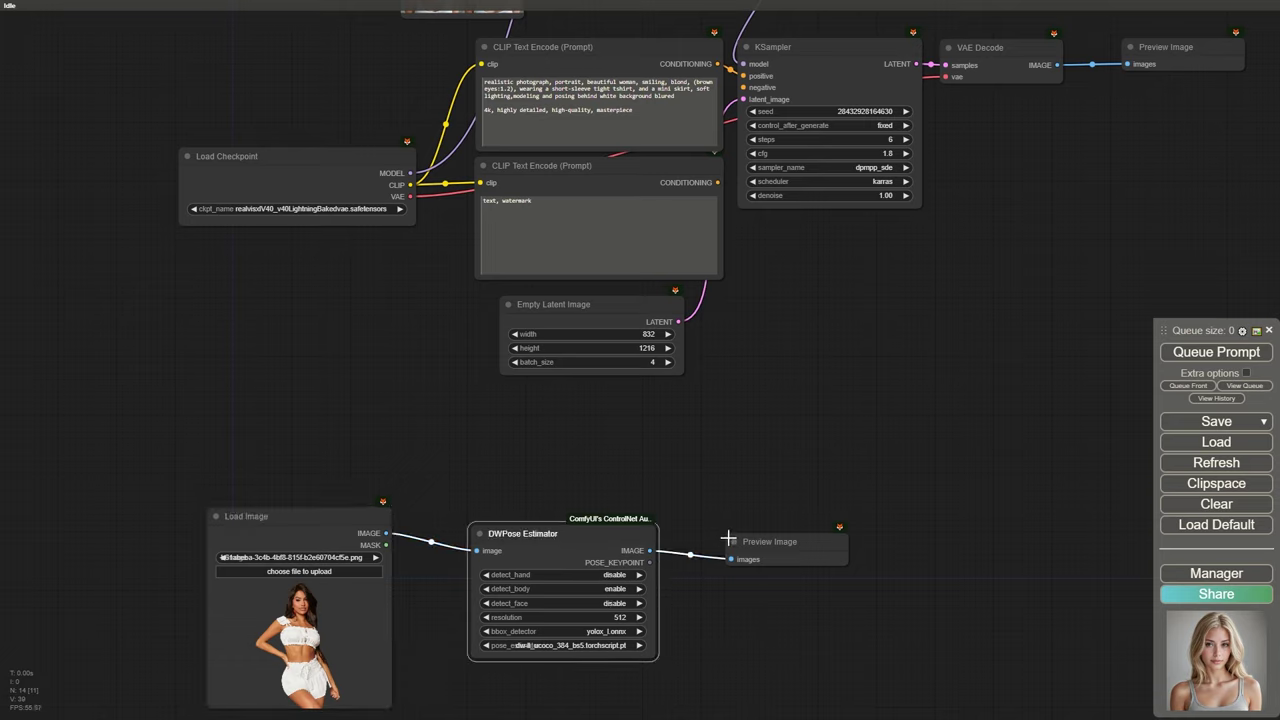
pyautogui.moveTo(597, 538); pyautogui.dragTo(592, 538)
pyautogui.click(618, 617)
pyautogui.write('832')
pyautogui.press('Return')
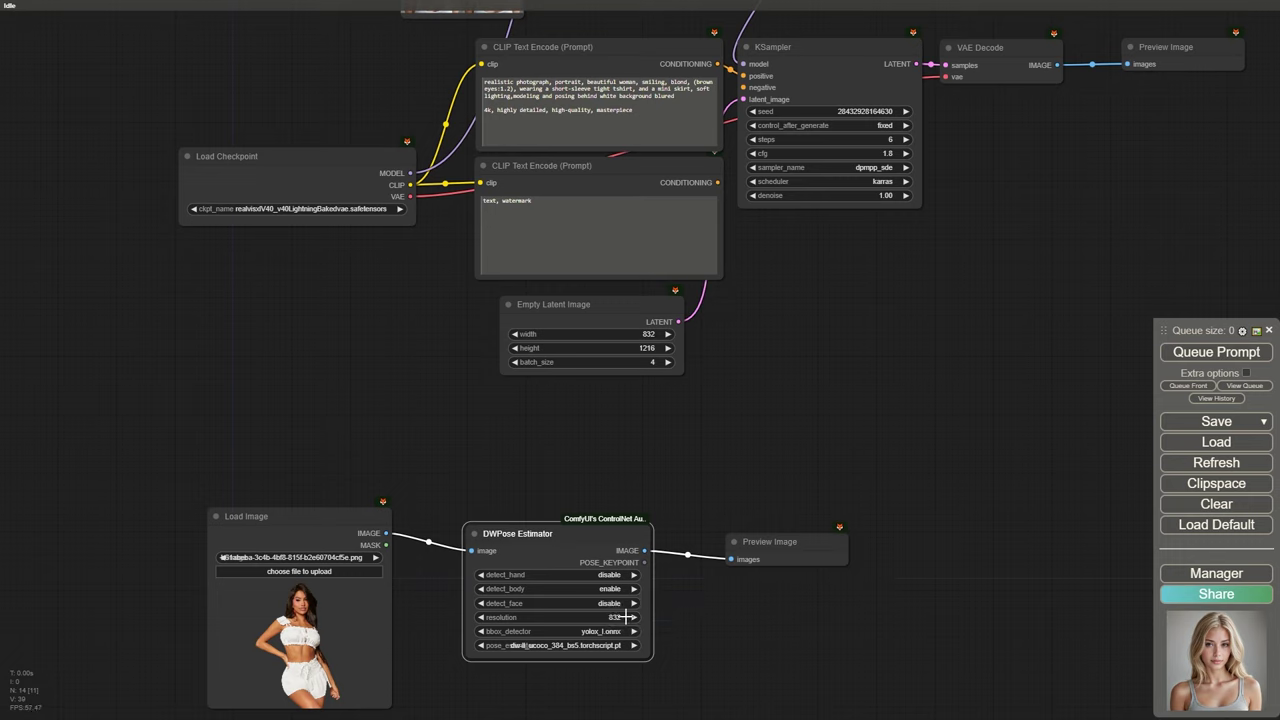
# Step: Add an Apply ControlNet (Advanced) node and connect a Load ControlNet Model node using OpenPoseXL2.safetensors to it
pyautogui.doubleClick(588, 443)
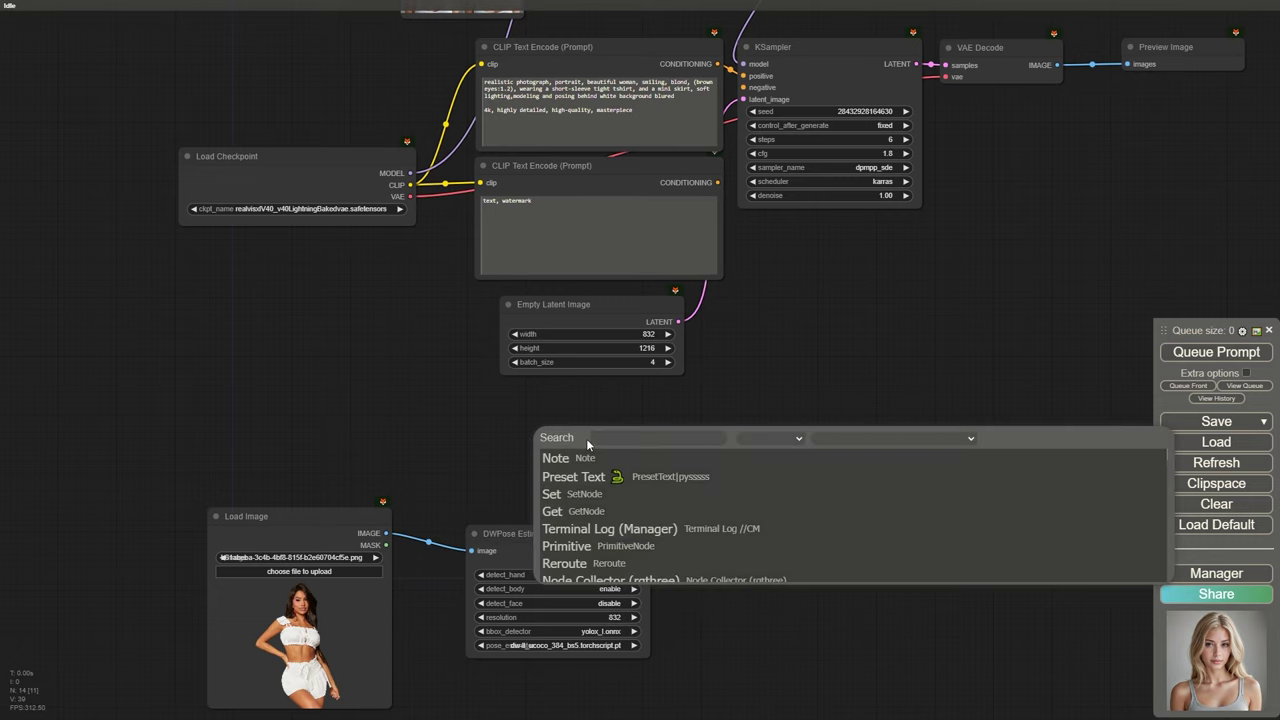
pyautogui.write('control')
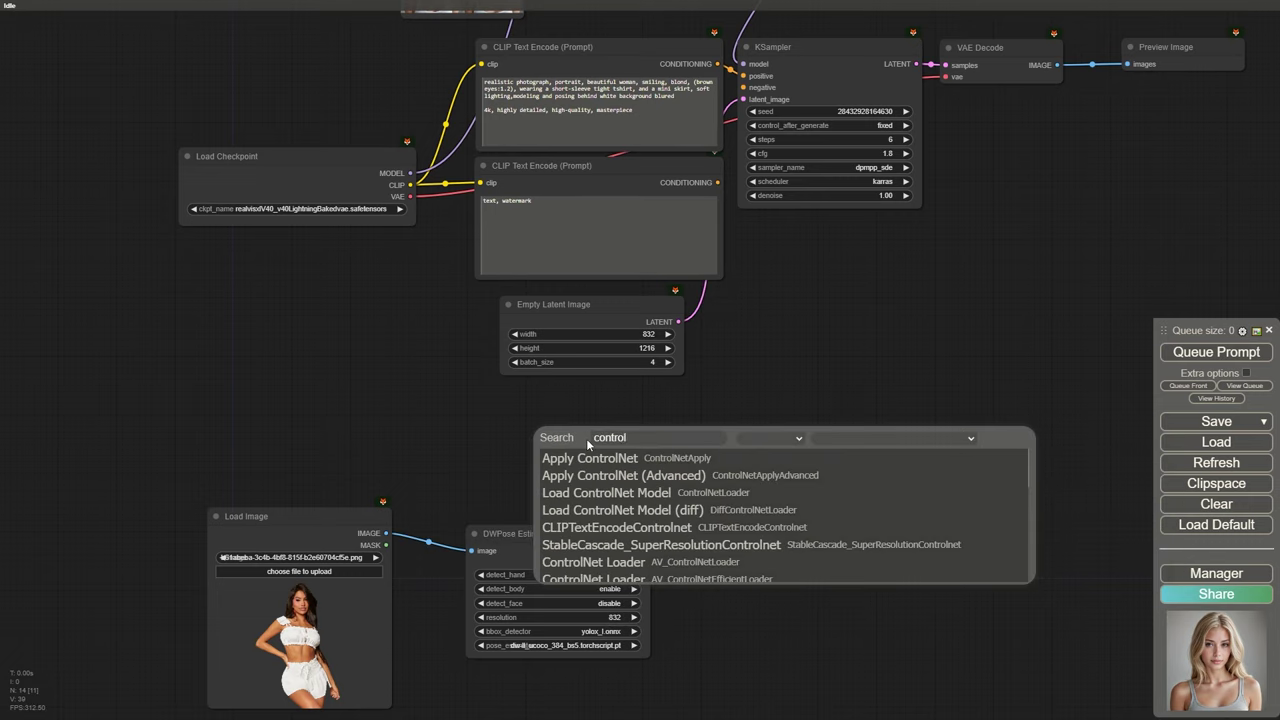
pyautogui.click(600, 481)
pyautogui.moveTo(600, 481); pyautogui.dragTo(308, 432)
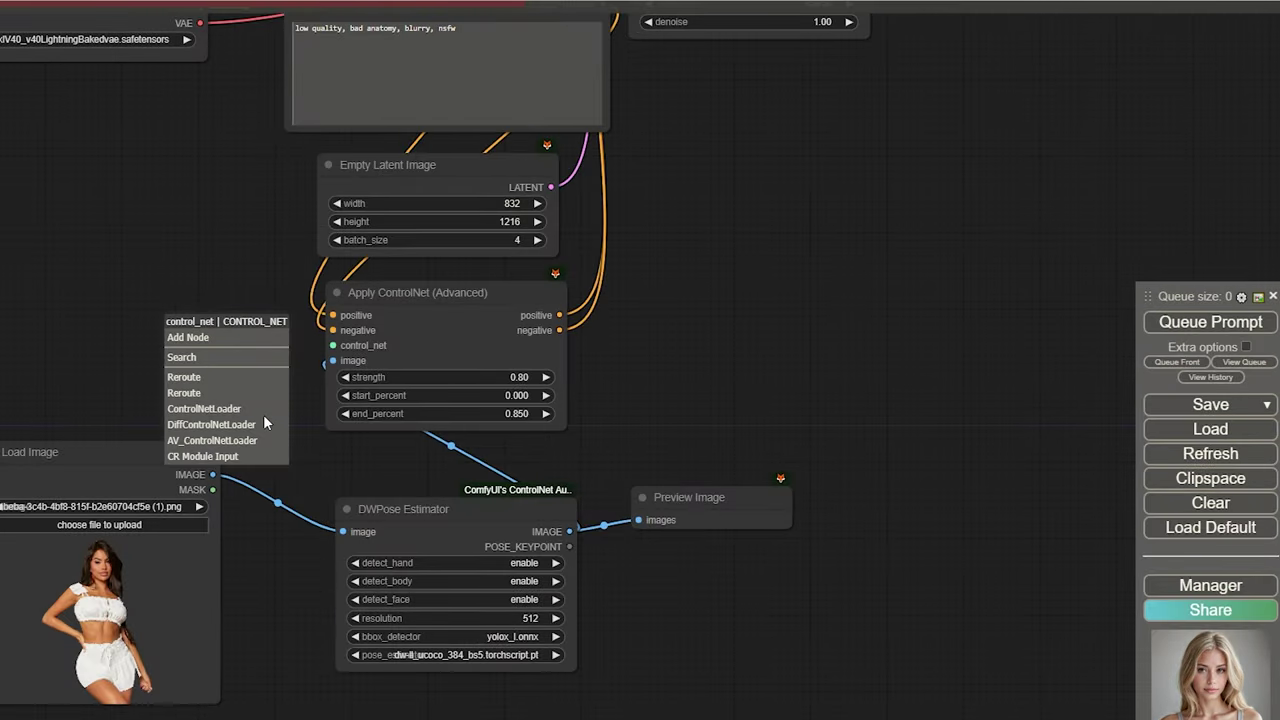
pyautogui.click(238, 405)
pyautogui.moveTo(210, 331); pyautogui.dragTo(155, 318)
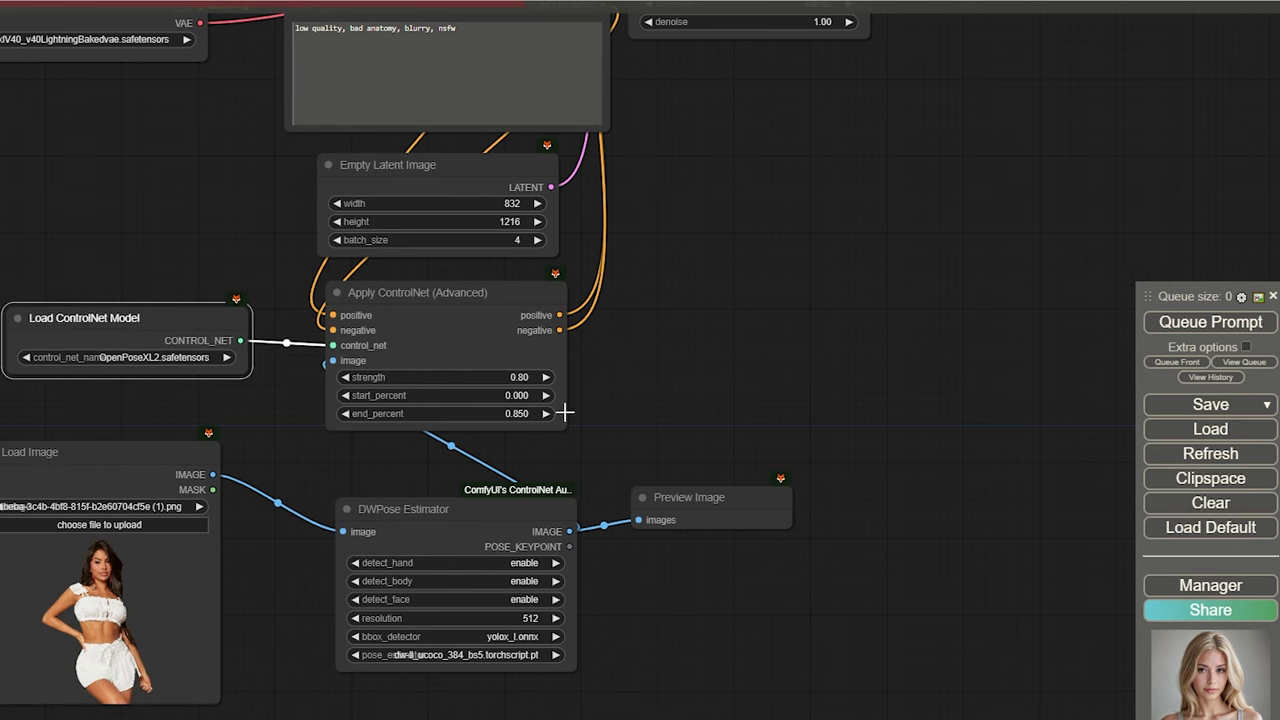
# Step: Queue the prompt with the pose ControlNet in place and show the running queue
pyautogui.scroll(-1, 648, 404)
pyautogui.moveTo(650, 398); pyautogui.dragTo(542, 446)
pyautogui.click(1187, 322)
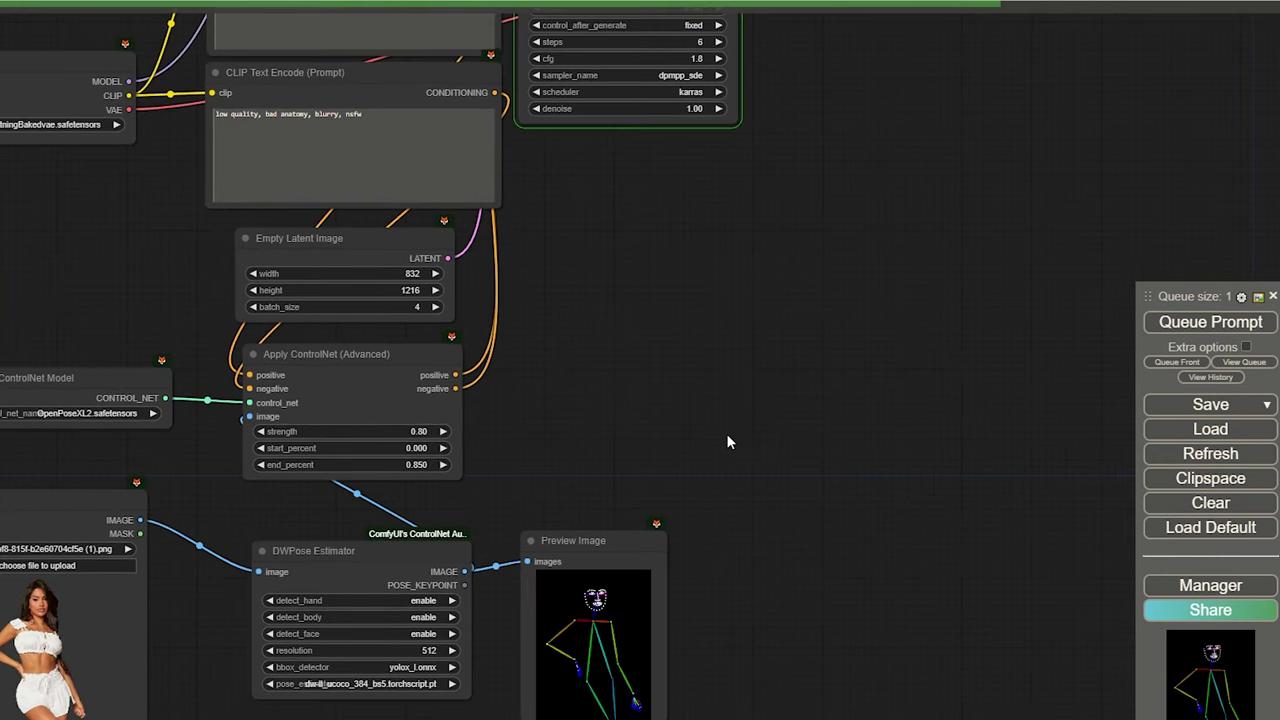
pyautogui.click(1244, 362)
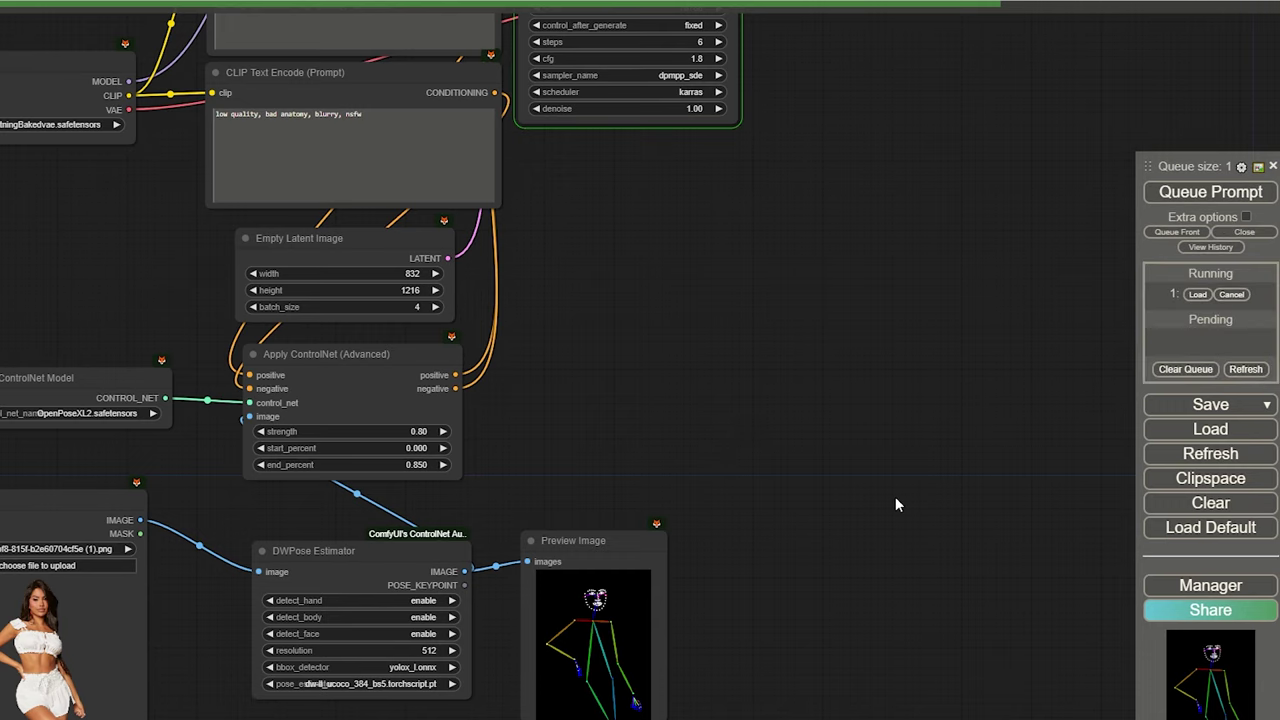
# Step: Disable hand and face detection in the DWPose Estimator and queue the prompt again
pyautogui.moveTo(732, 607); pyautogui.dragTo(814, 508)
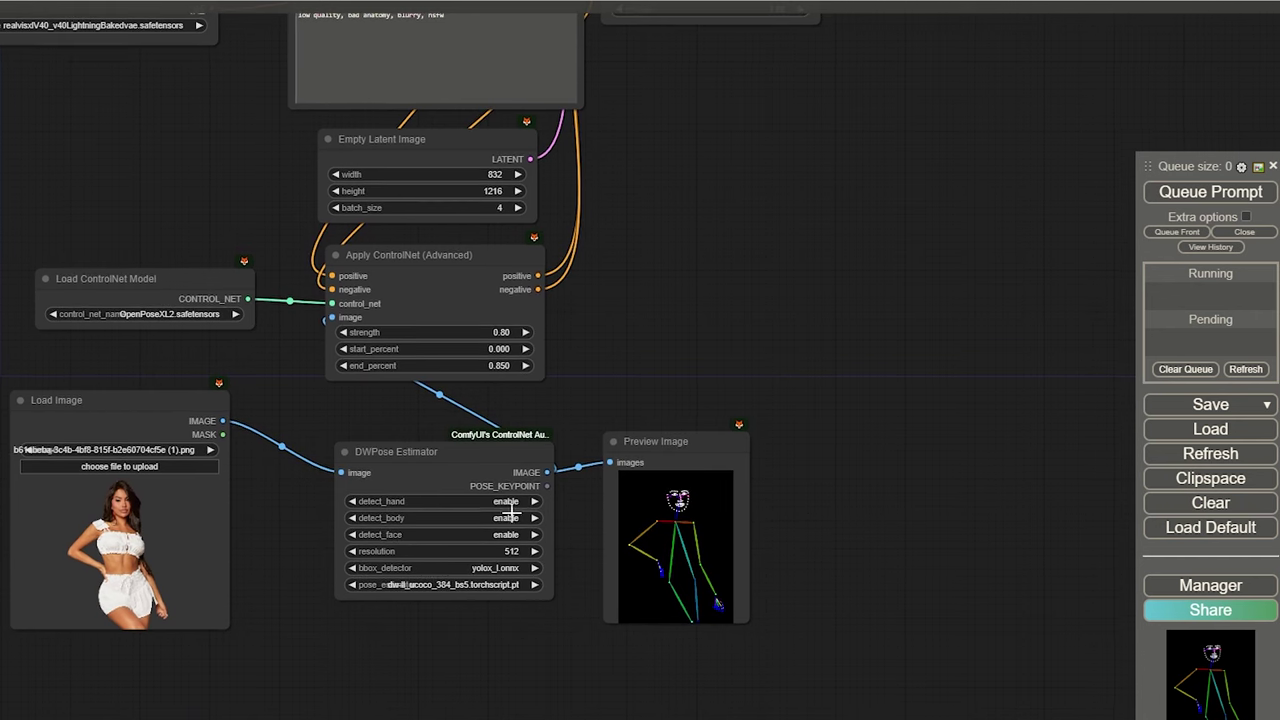
pyautogui.click(510, 500)
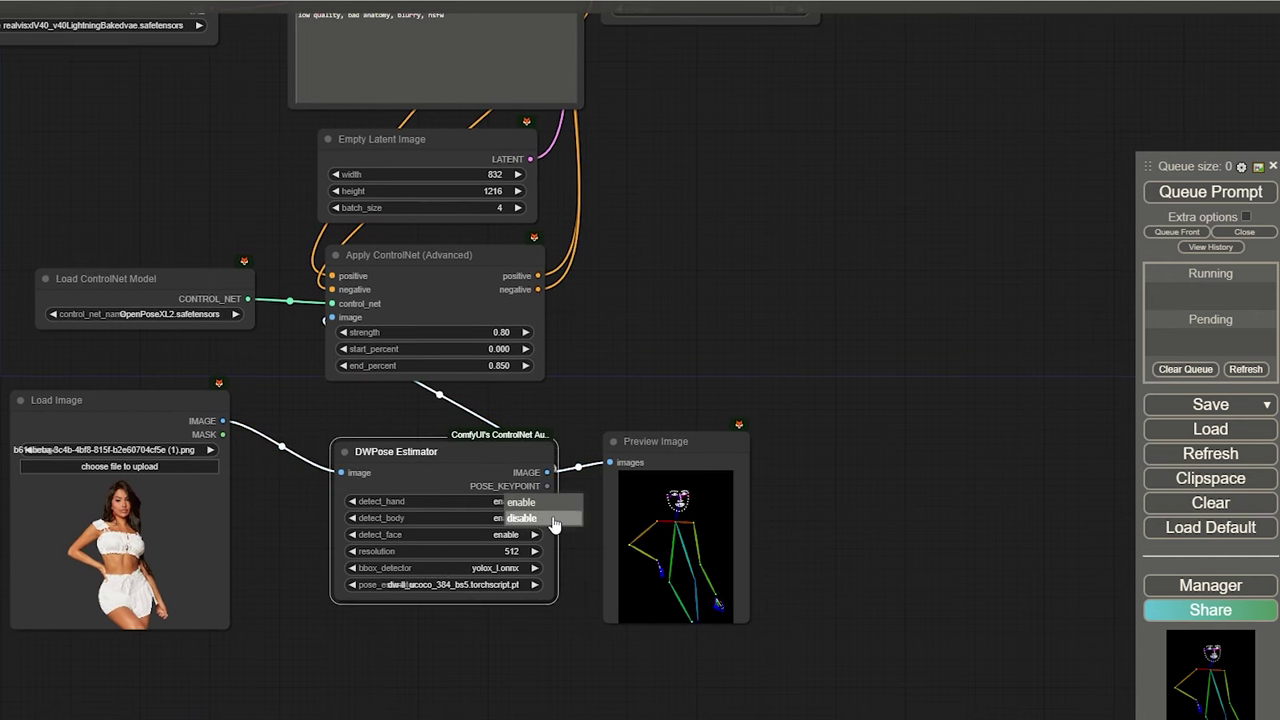
pyautogui.click(555, 519)
pyautogui.click(508, 534)
pyautogui.click(546, 553)
pyautogui.hotkey('ctrl', 'Return')
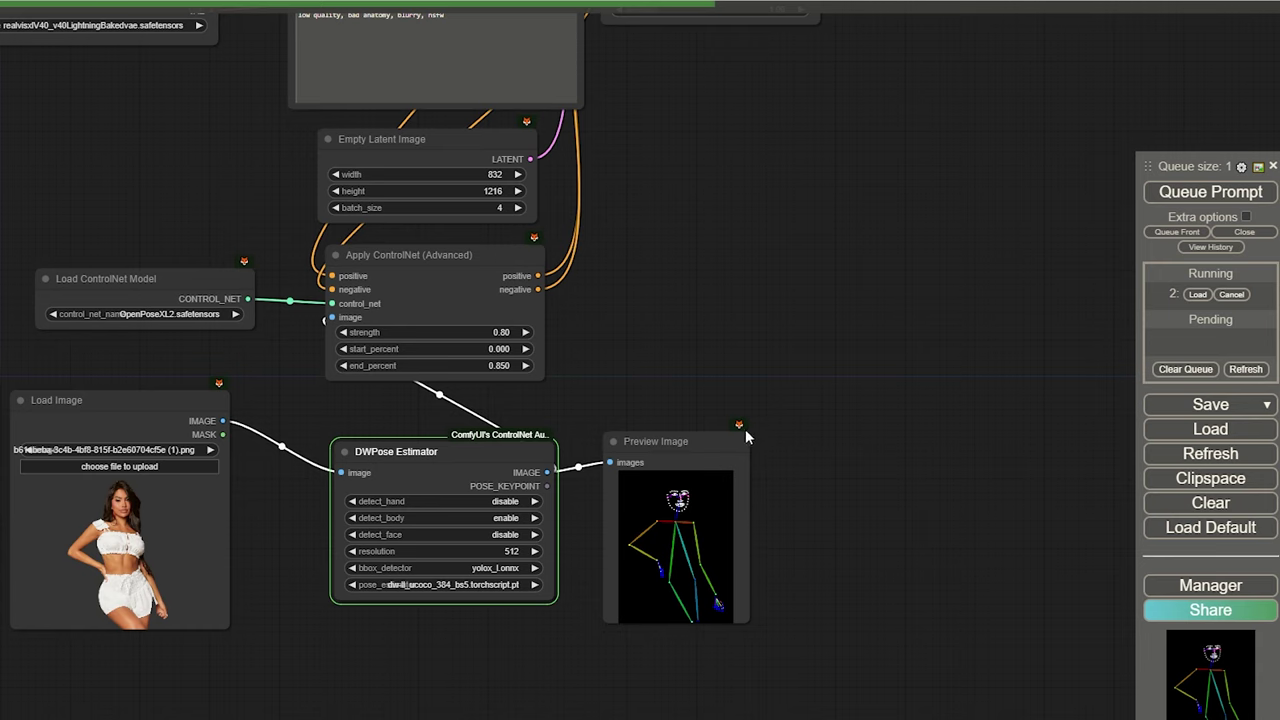
# Step: Move the pose Preview Image node from beside the DWPose Estimator onto the Load Image node
pyautogui.moveTo(695, 443); pyautogui.dragTo(129, 449)
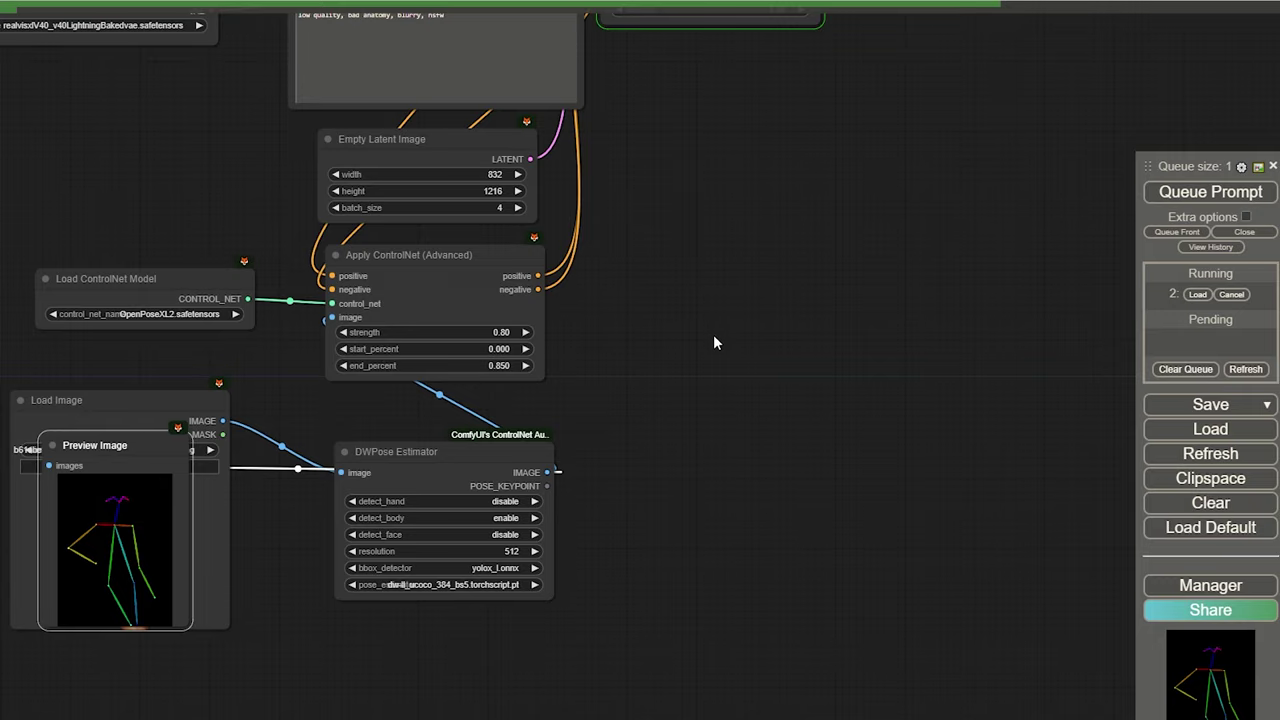
pyautogui.moveTo(702, 294); pyautogui.dragTo(623, 648)
pyautogui.moveTo(610, 452); pyautogui.dragTo(582, 604)
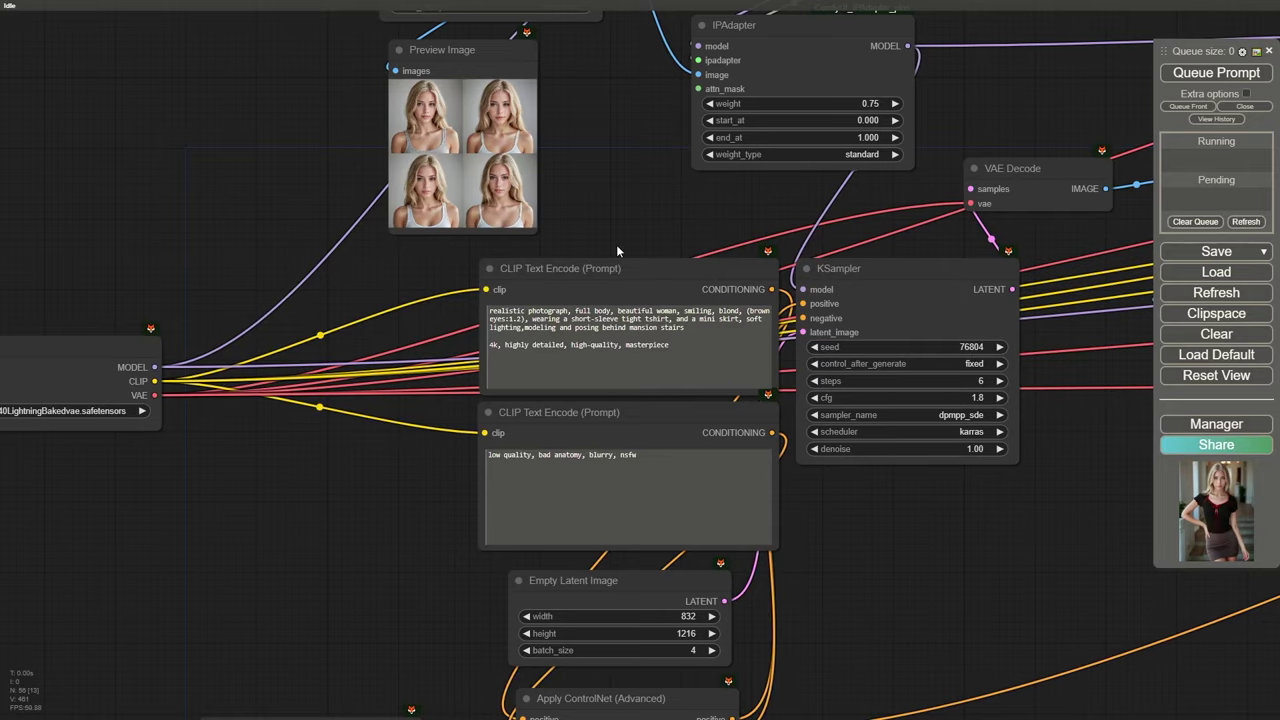
# Step: Set the IPAdapter Unified Loader preset to PLUS FACE (portraits) and queue the prompt
pyautogui.scroll(4, 652, 243)
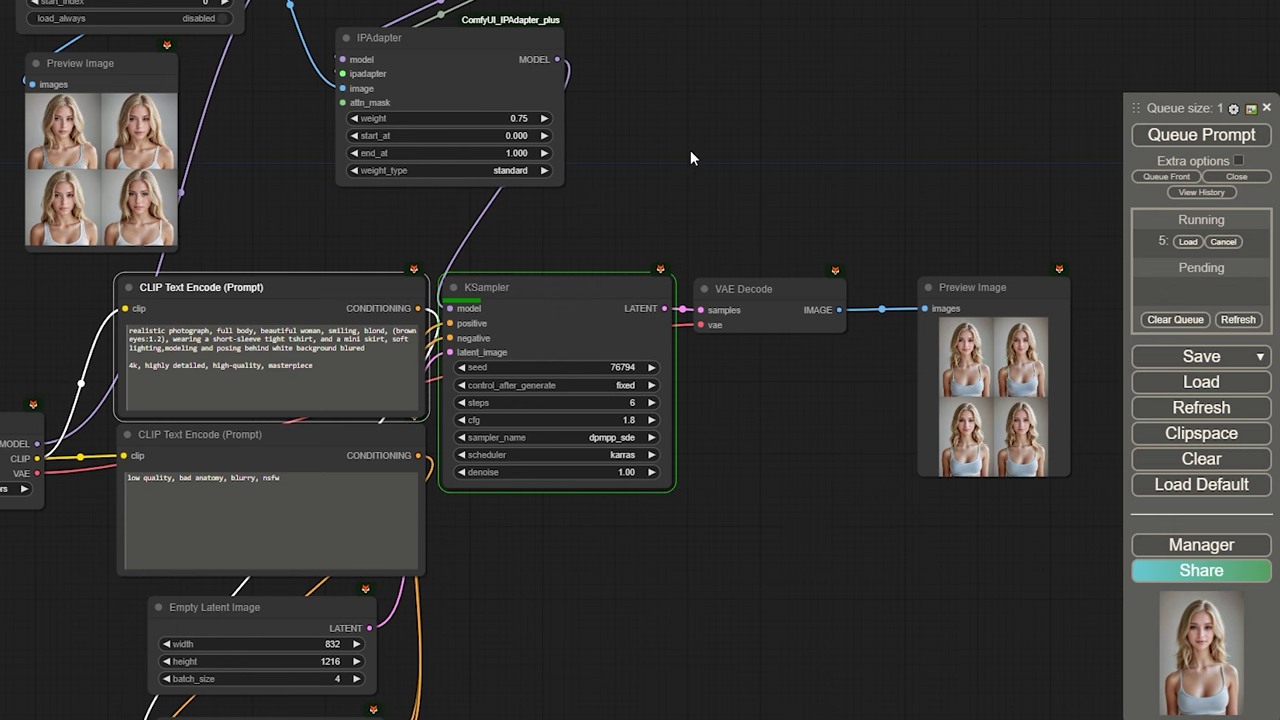
pyautogui.moveTo(657, 170); pyautogui.dragTo(717, 383)
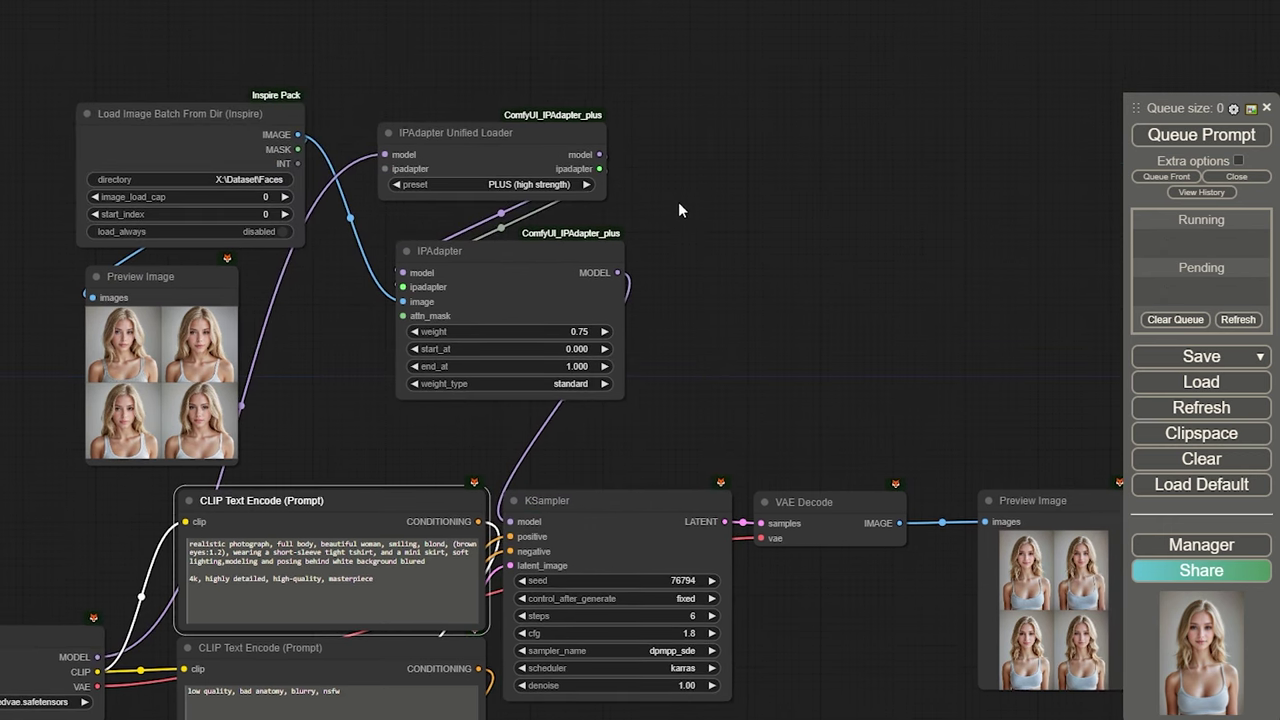
pyautogui.click(558, 180)
pyautogui.click(600, 243)
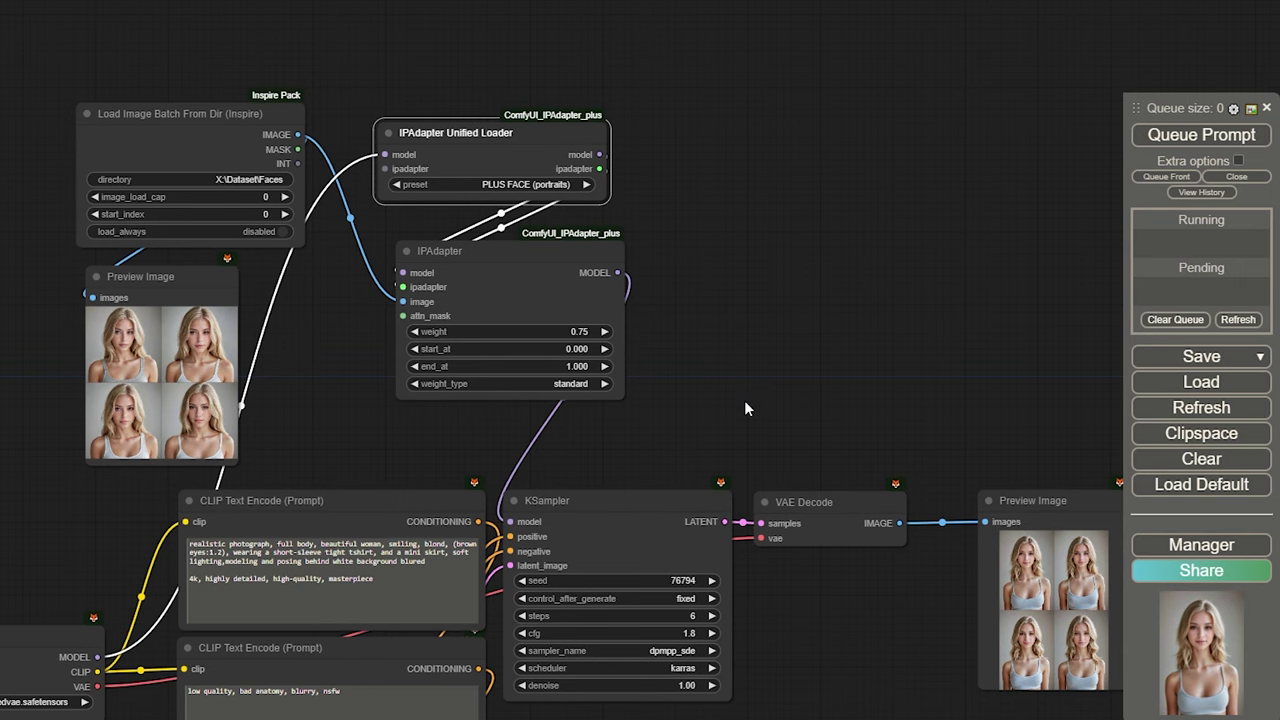
pyautogui.hotkey('ctrl', 'Return')
# Step: Examine the four generated images one by one at full size in the final Preview Image node
pyautogui.moveTo(747, 431); pyautogui.dragTo(671, 206)
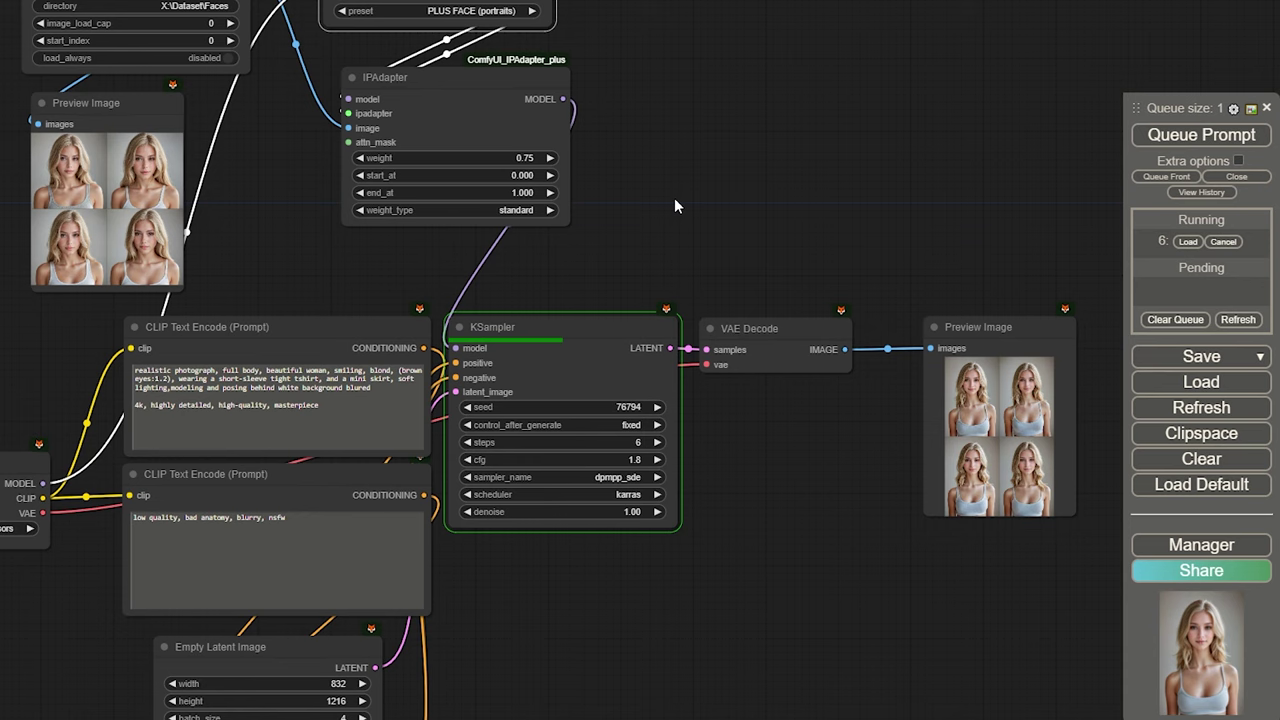
pyautogui.moveTo(912, 287); pyautogui.dragTo(655, 290)
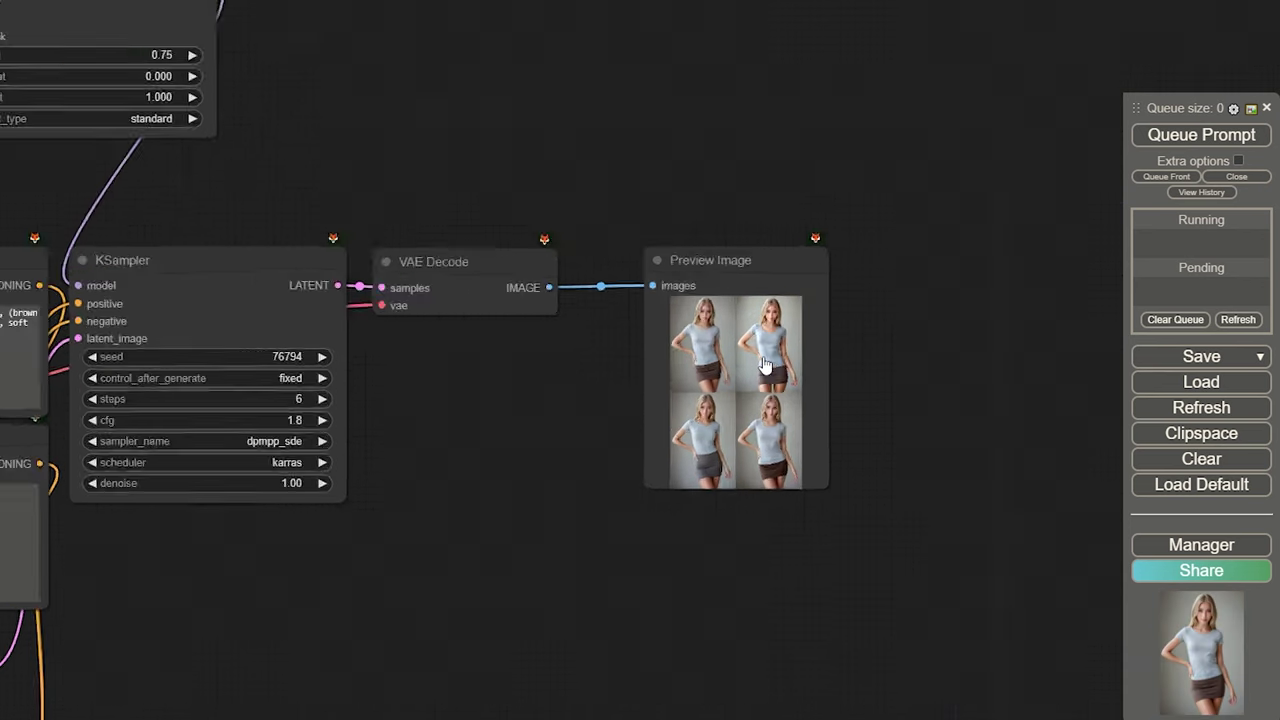
pyautogui.scroll(15, 770, 355)
pyautogui.moveTo(1022, 368); pyautogui.dragTo(1002, 251)
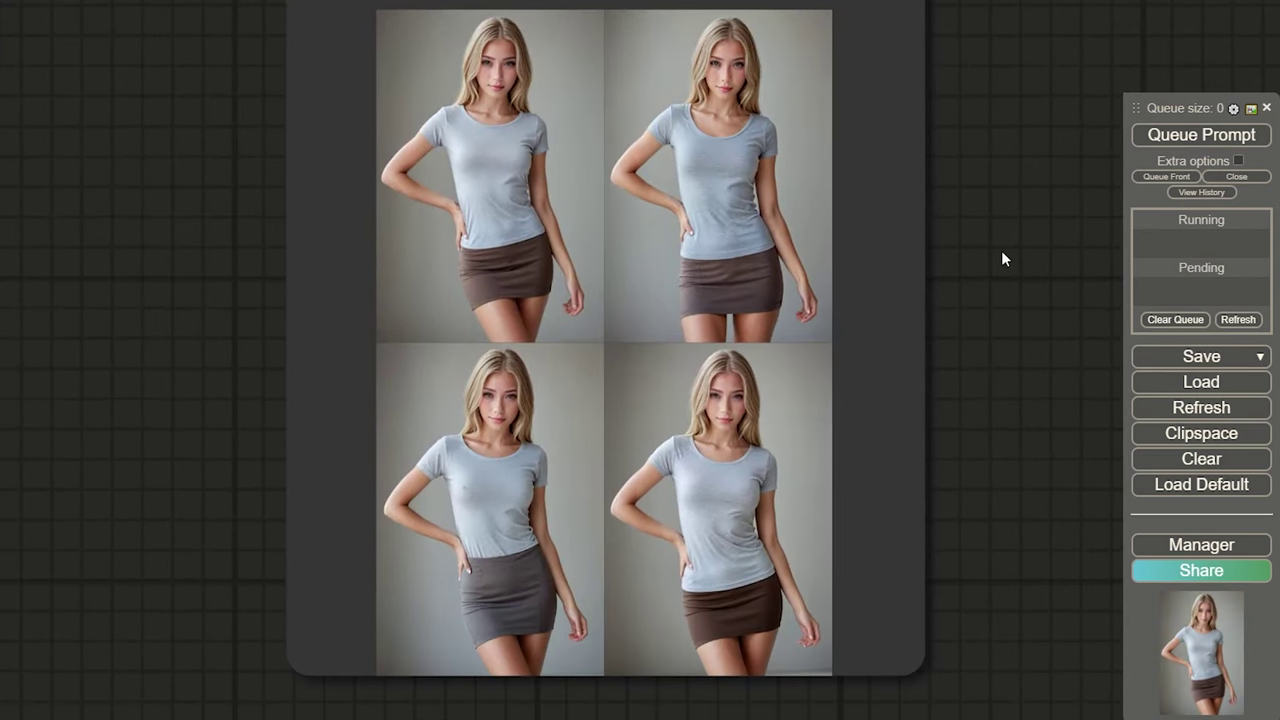
pyautogui.click(497, 259)
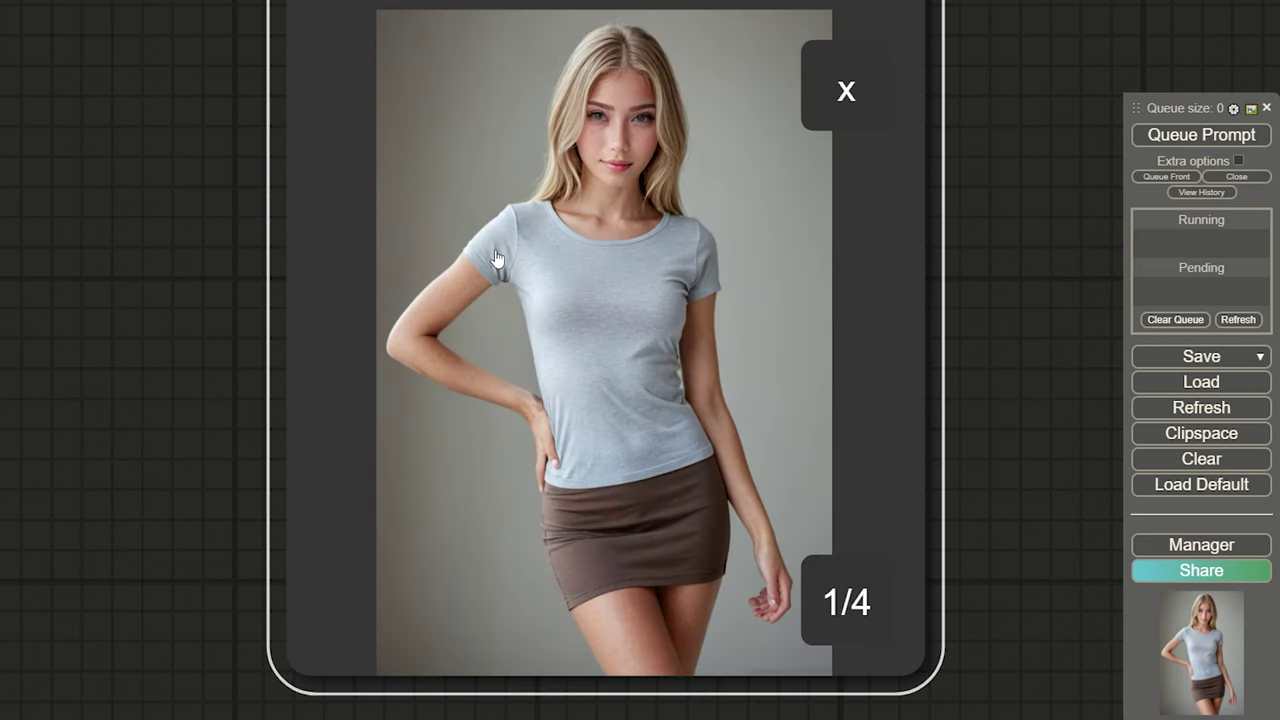
pyautogui.click(862, 614)
pyautogui.click(862, 614)
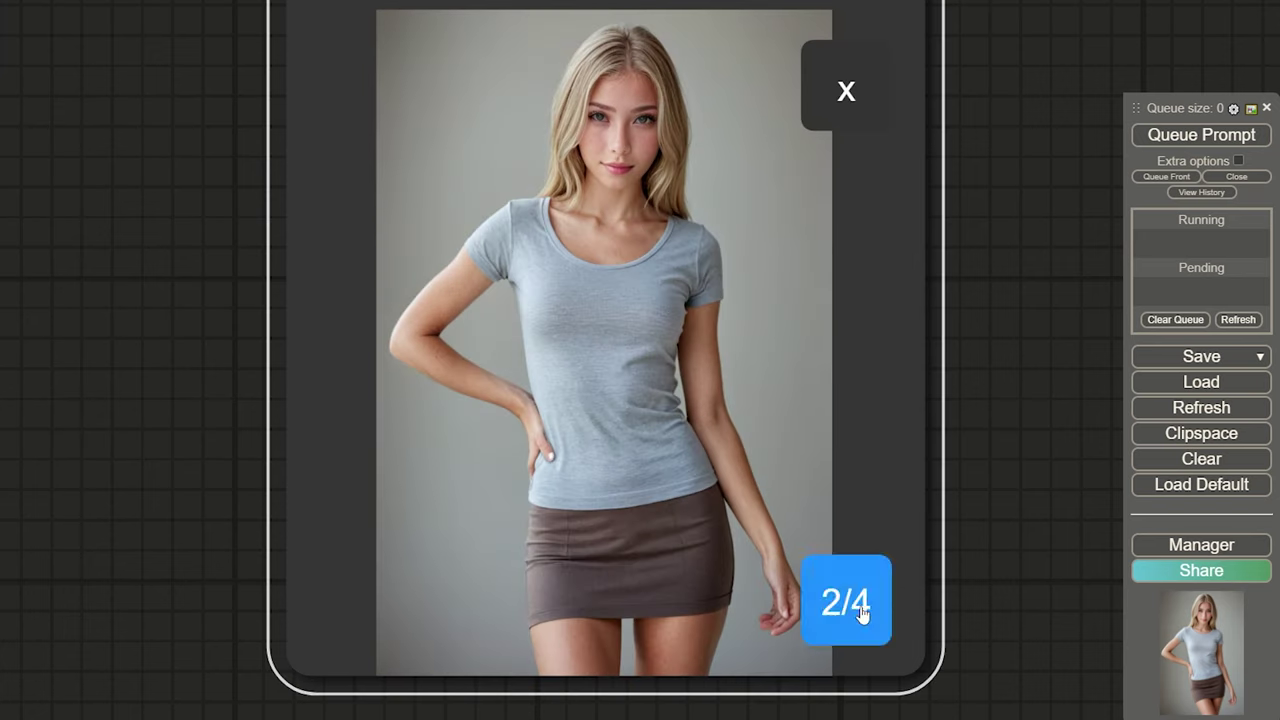
pyautogui.click(862, 614)
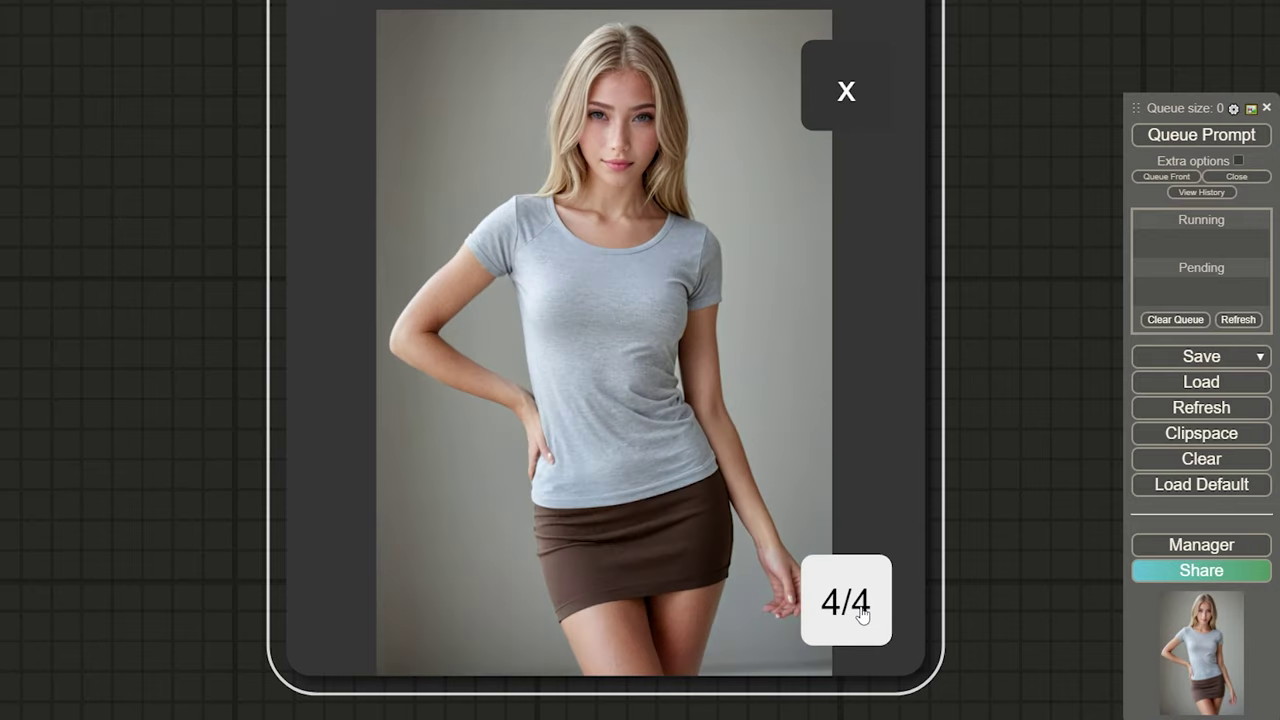
pyautogui.click(862, 614)
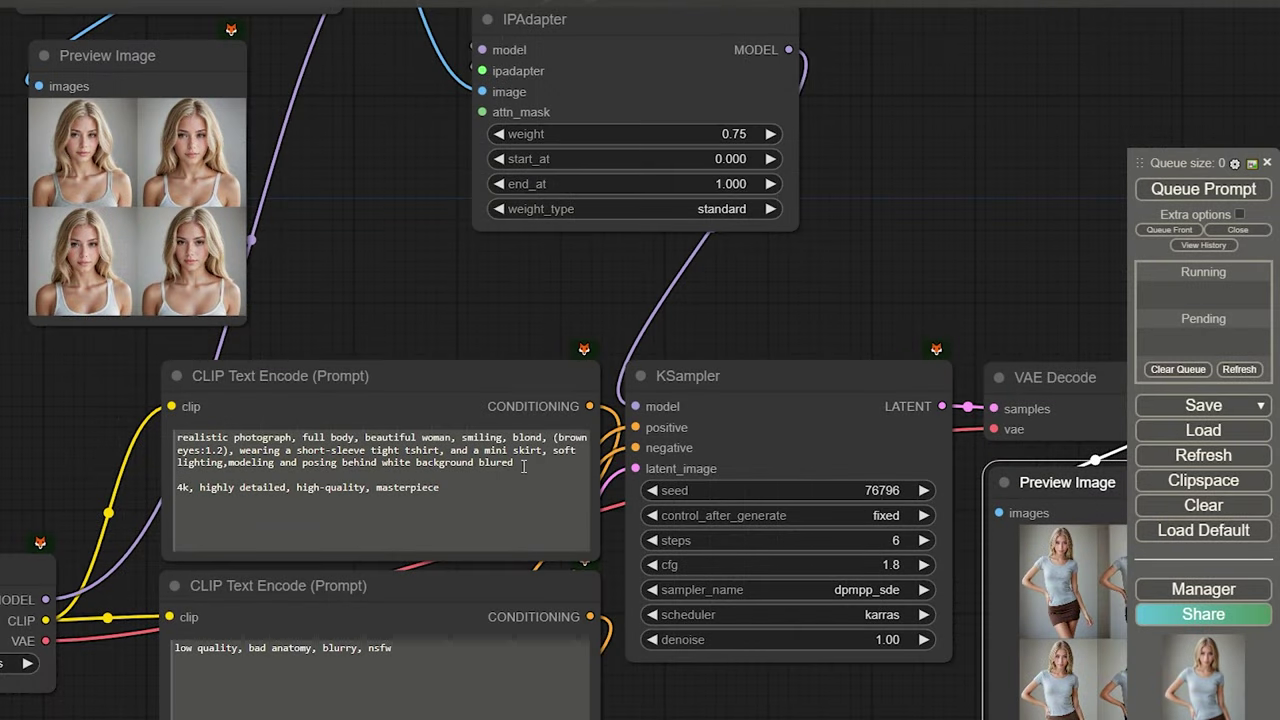
# Step: Replace "white background blured" with "mansion stairs" in the positive prompt, then queue it and view the generated images
pyautogui.moveTo(513, 462); pyautogui.dragTo(382, 462)
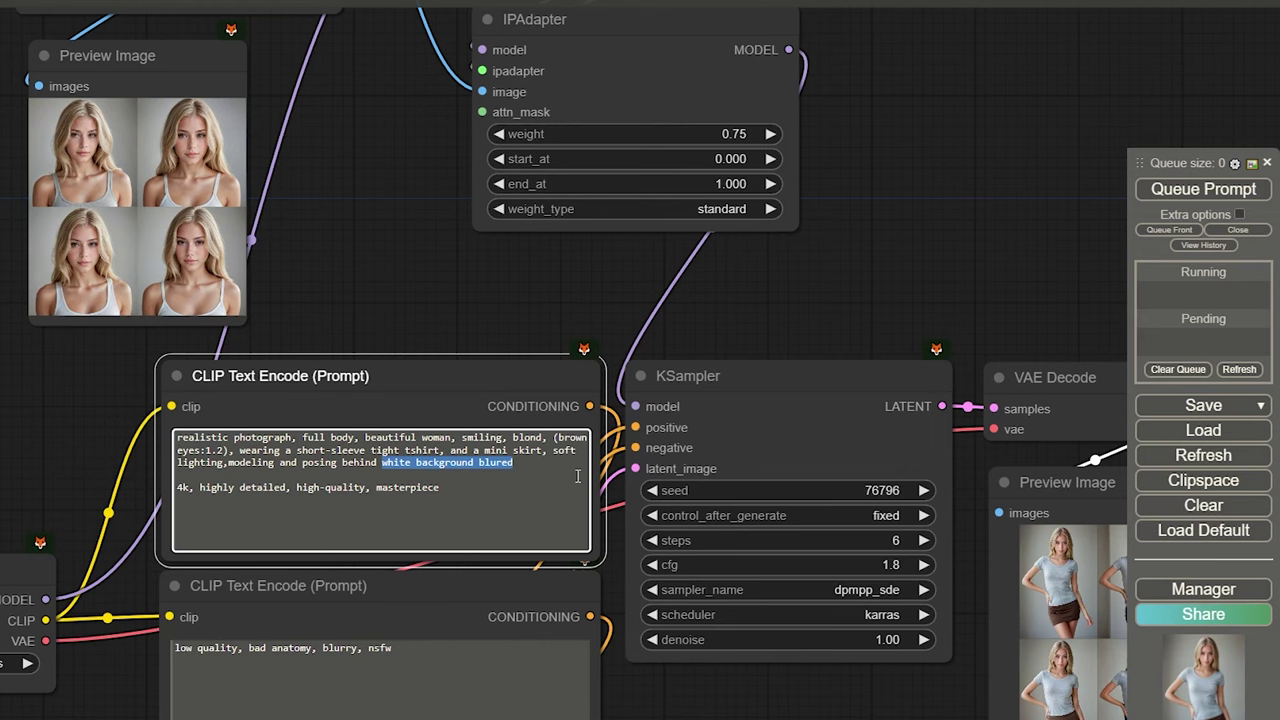
pyautogui.write('mansion stairs')
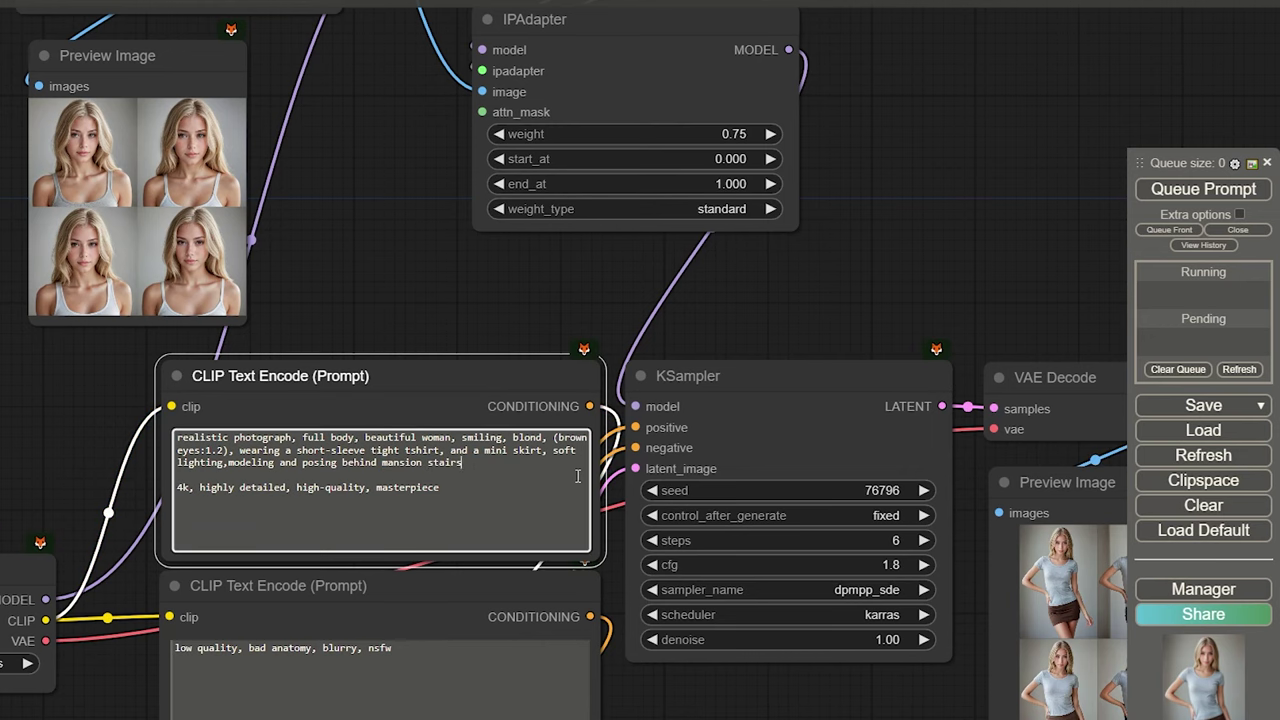
pyautogui.click(1178, 196)
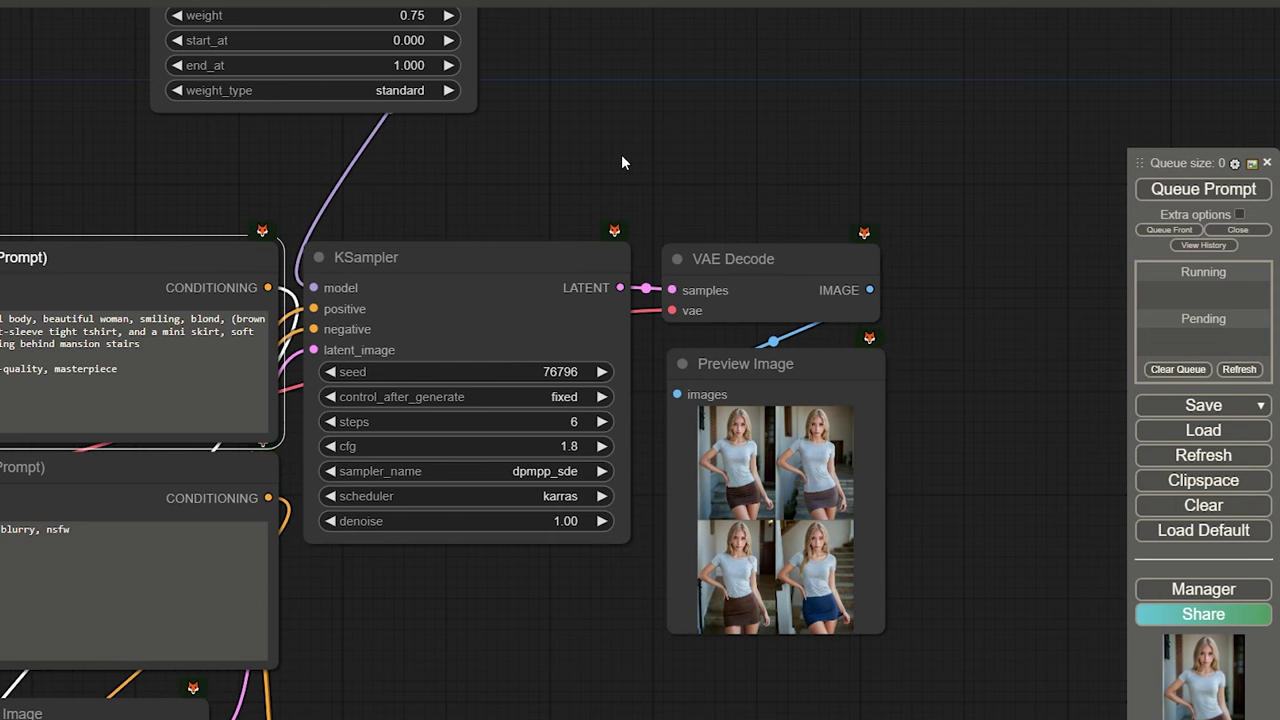
pyautogui.scroll(15, 815, 565)
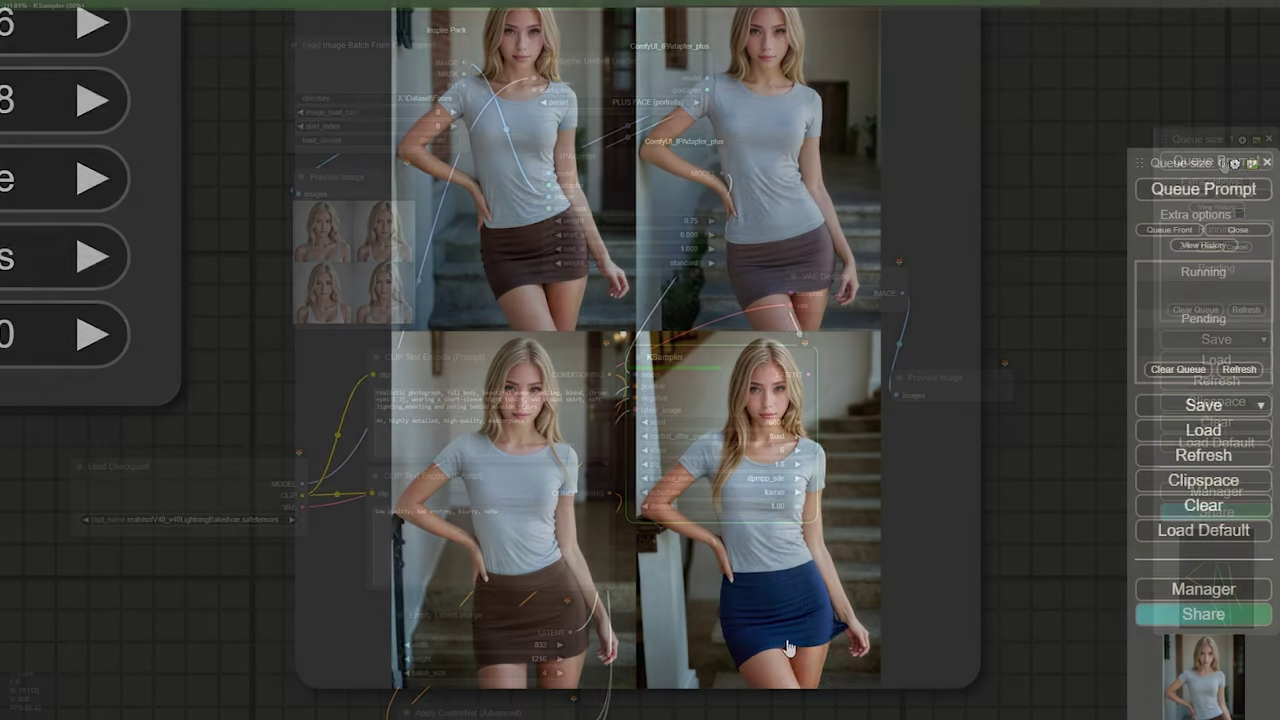
# Step: Queue the prompt with seed 76804 and enlarge the second image of the generated batch
pyautogui.click(1210, 189)
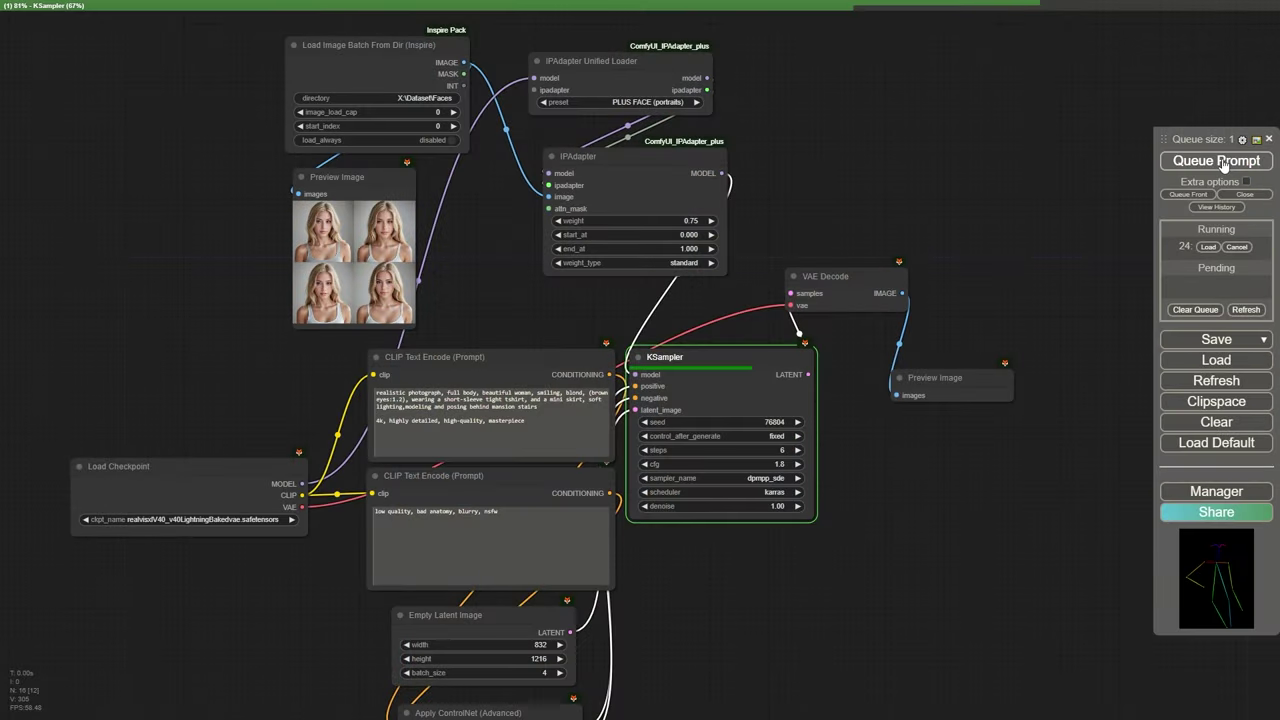
pyautogui.scroll(8, 820, 390)
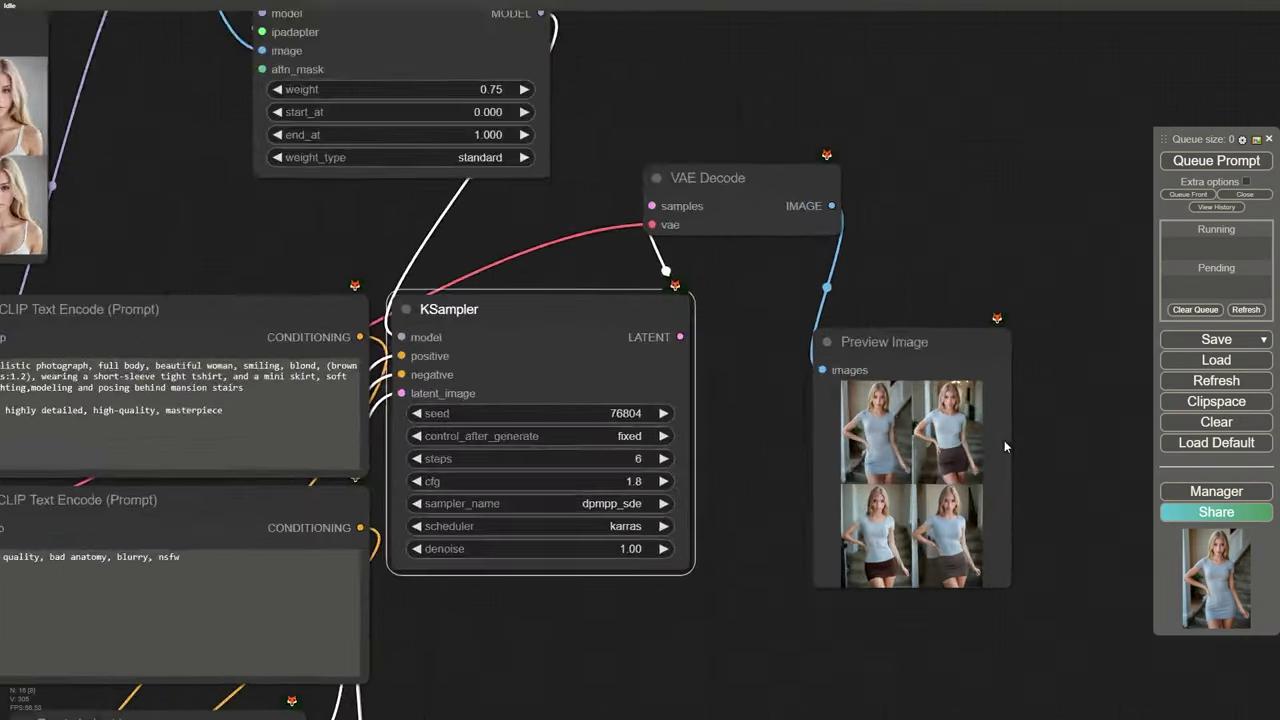
pyautogui.scroll(12, 950, 440)
pyautogui.scroll(-2, 1097, 477)
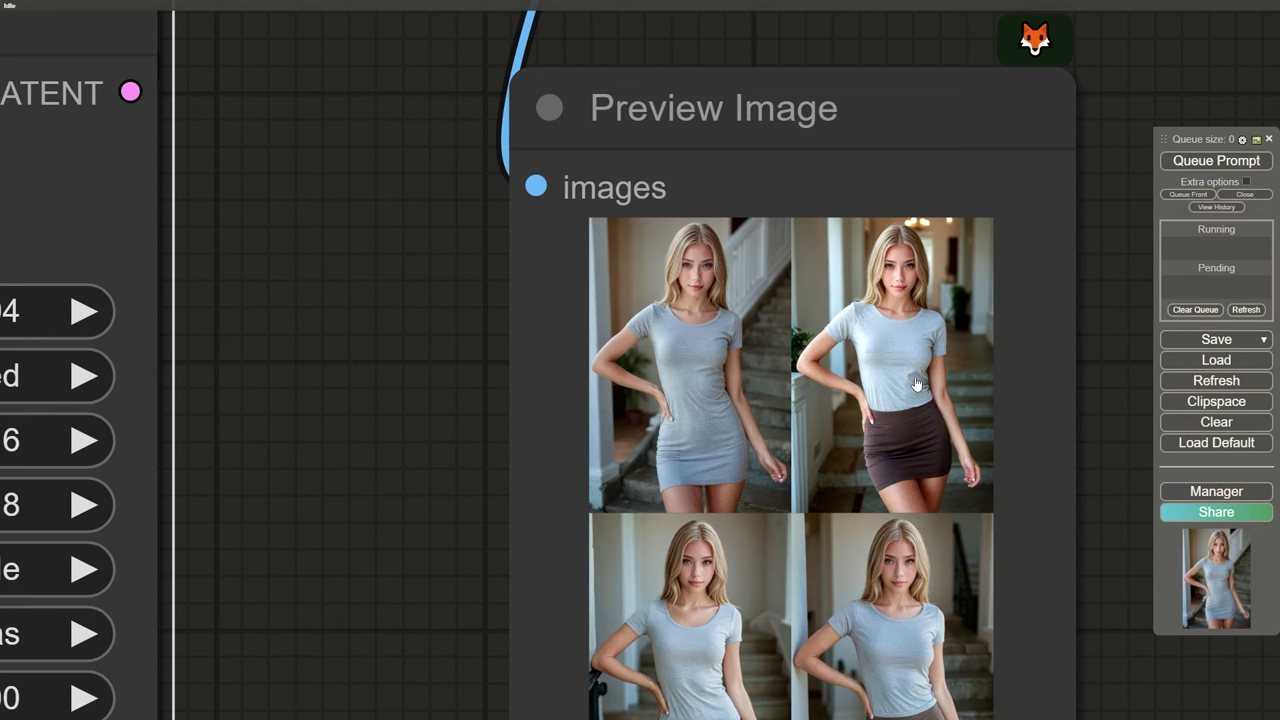
pyautogui.click(902, 393)
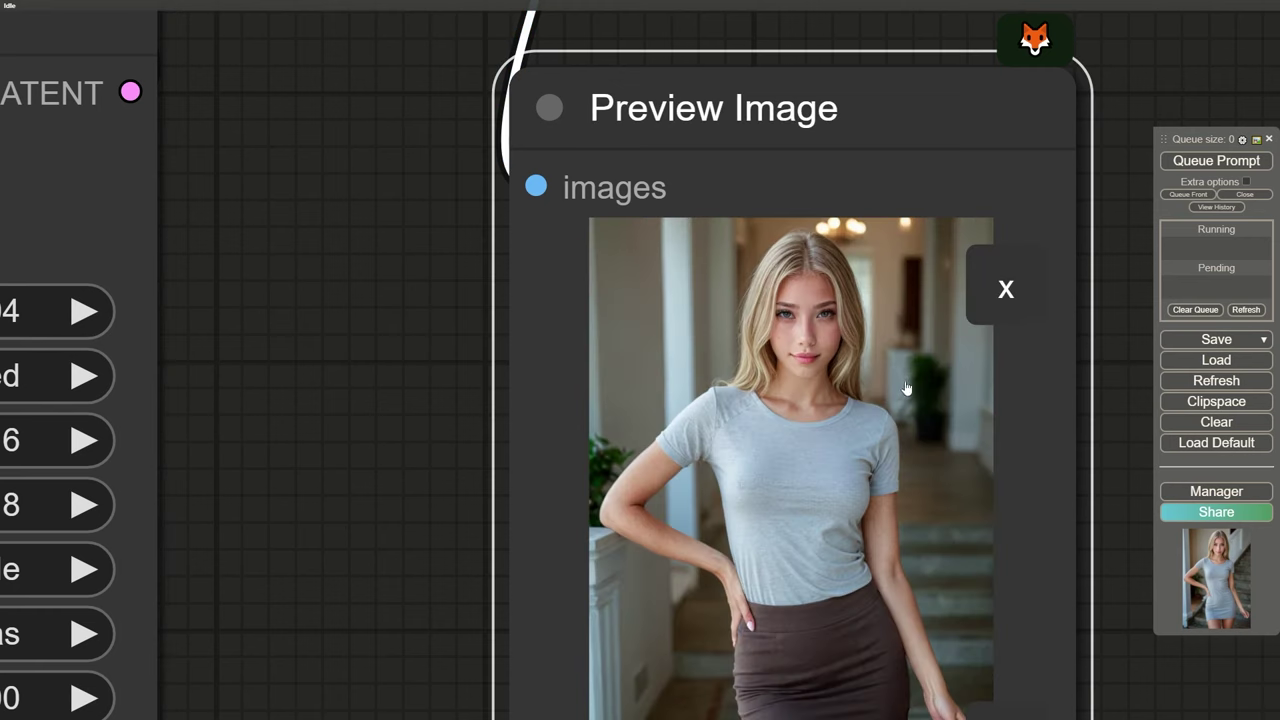
pyautogui.scroll(-2, 1125, 530)
pyautogui.moveTo(1117, 566); pyautogui.dragTo(1078, 487)
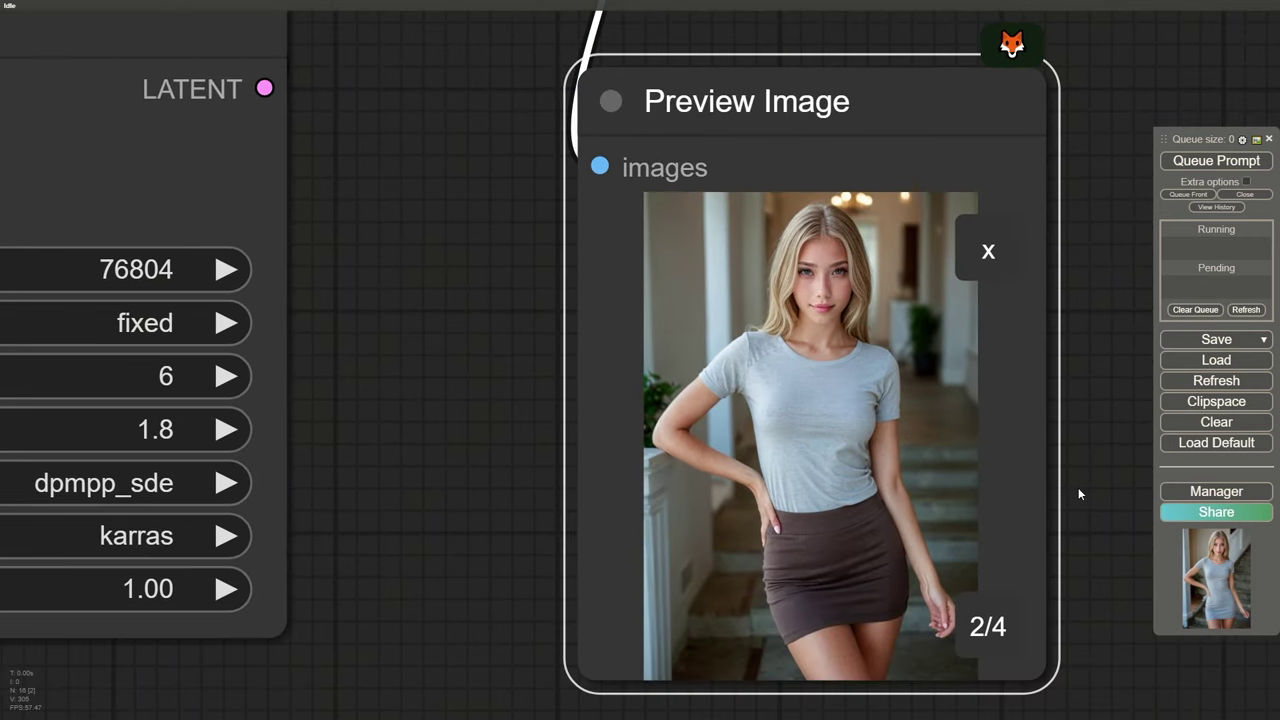
# Step: Add an ImageFromBatch node fed by the VAE Decode image output and send its output to a new Preview Image node
pyautogui.scroll(-5, 1084, 376)
pyautogui.doubleClick(860, 322)
pyautogui.write('fromb')
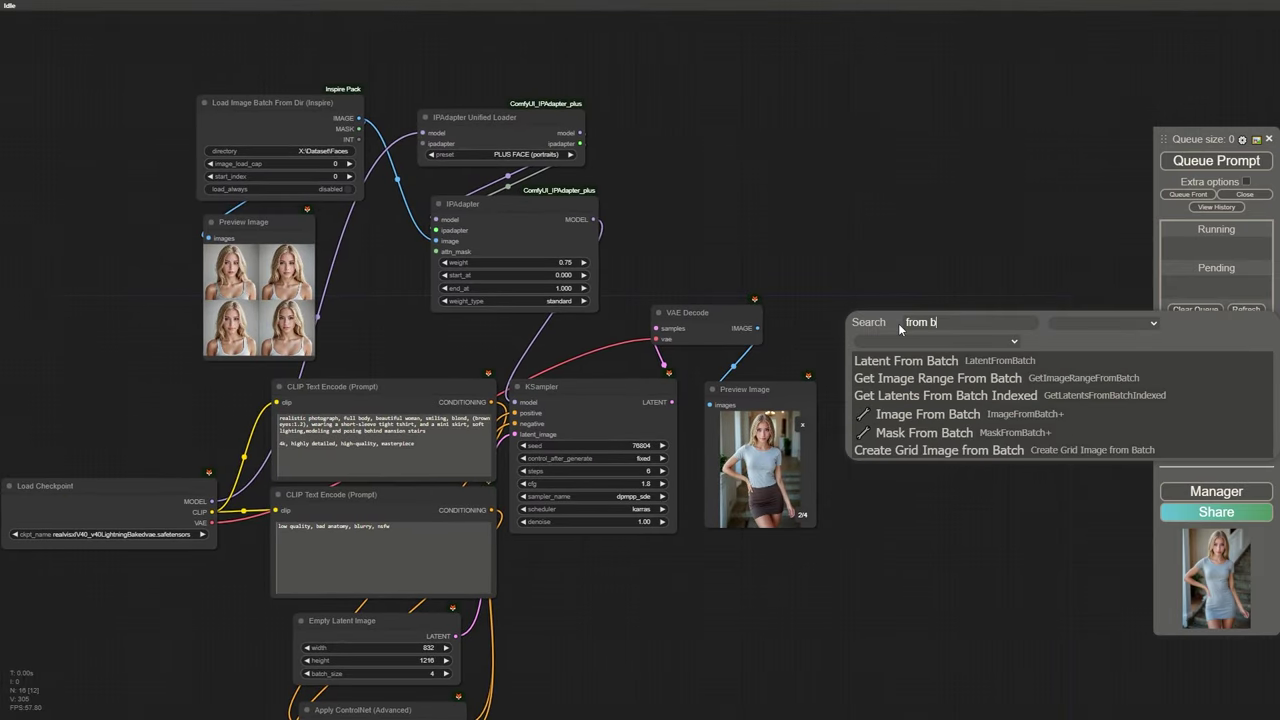
pyautogui.click(925, 378)
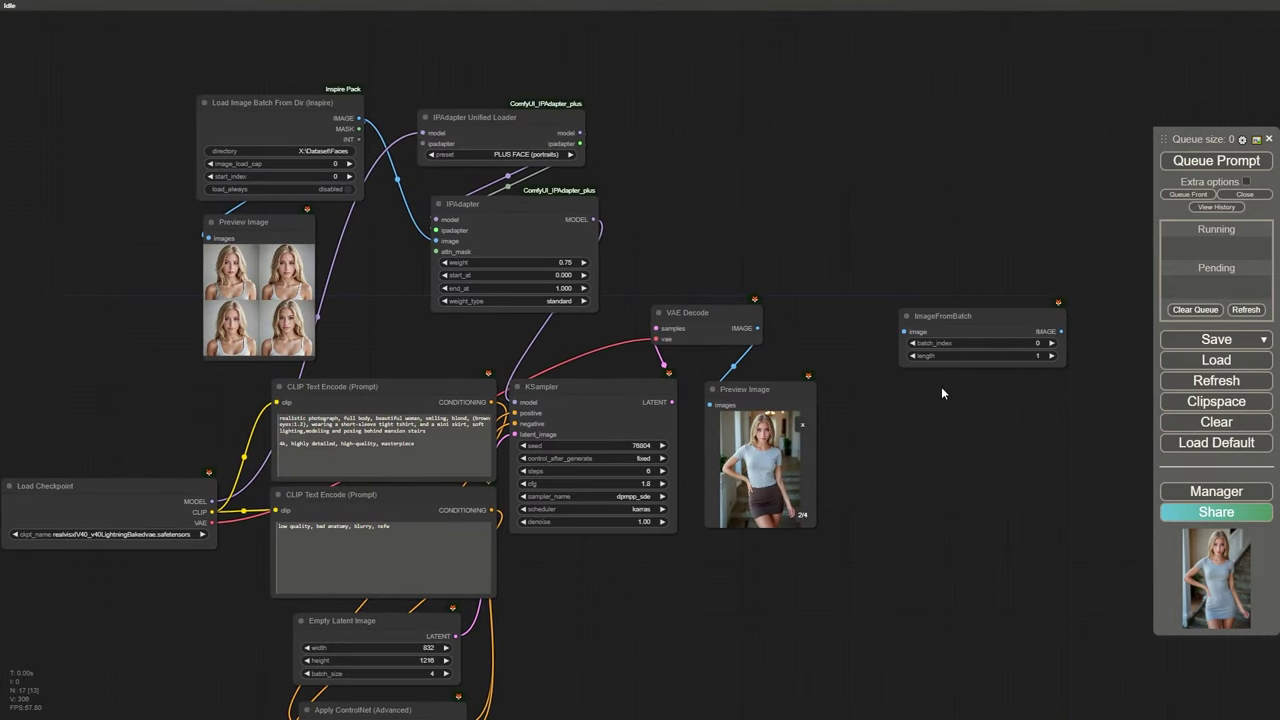
pyautogui.scroll(2, 926, 370)
pyautogui.moveTo(700, 314); pyautogui.dragTo(897, 314)
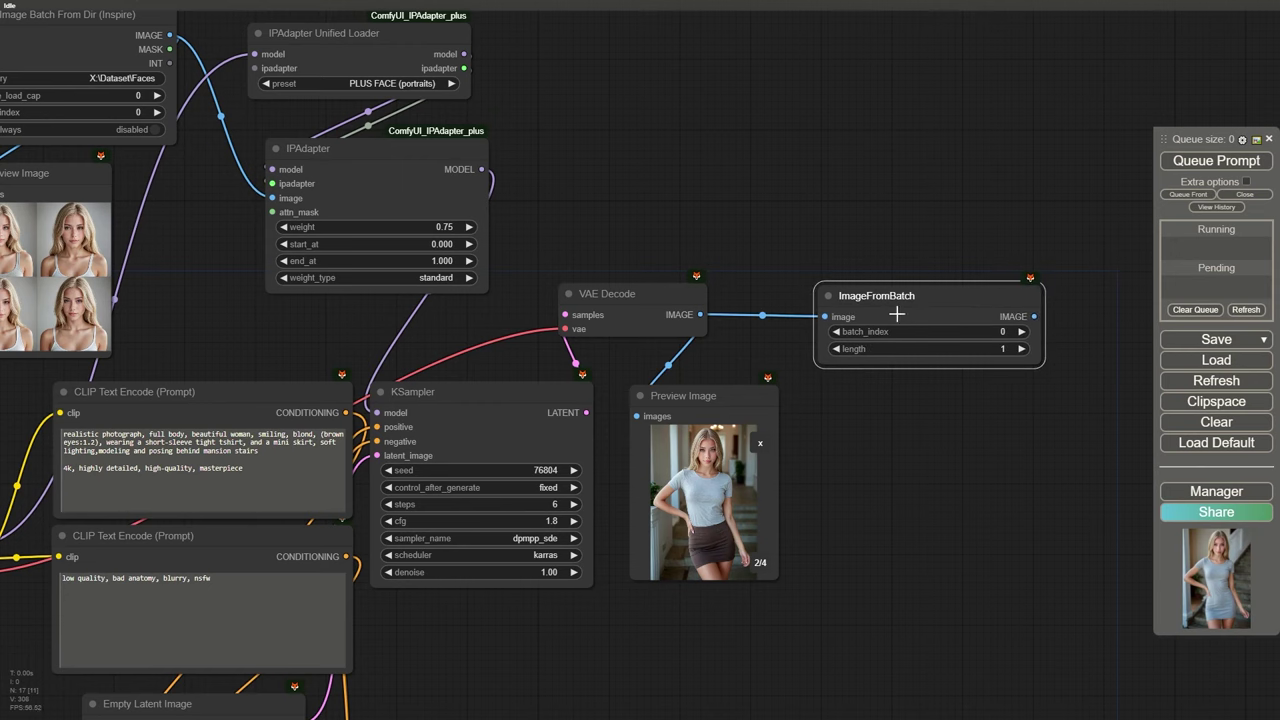
pyautogui.moveTo(1036, 317); pyautogui.dragTo(900, 412)
pyautogui.click(932, 497)
# Step: Set the ImageFromBatch batch_index to 1 and queue the prompt to extract that image
pyautogui.click(1008, 331)
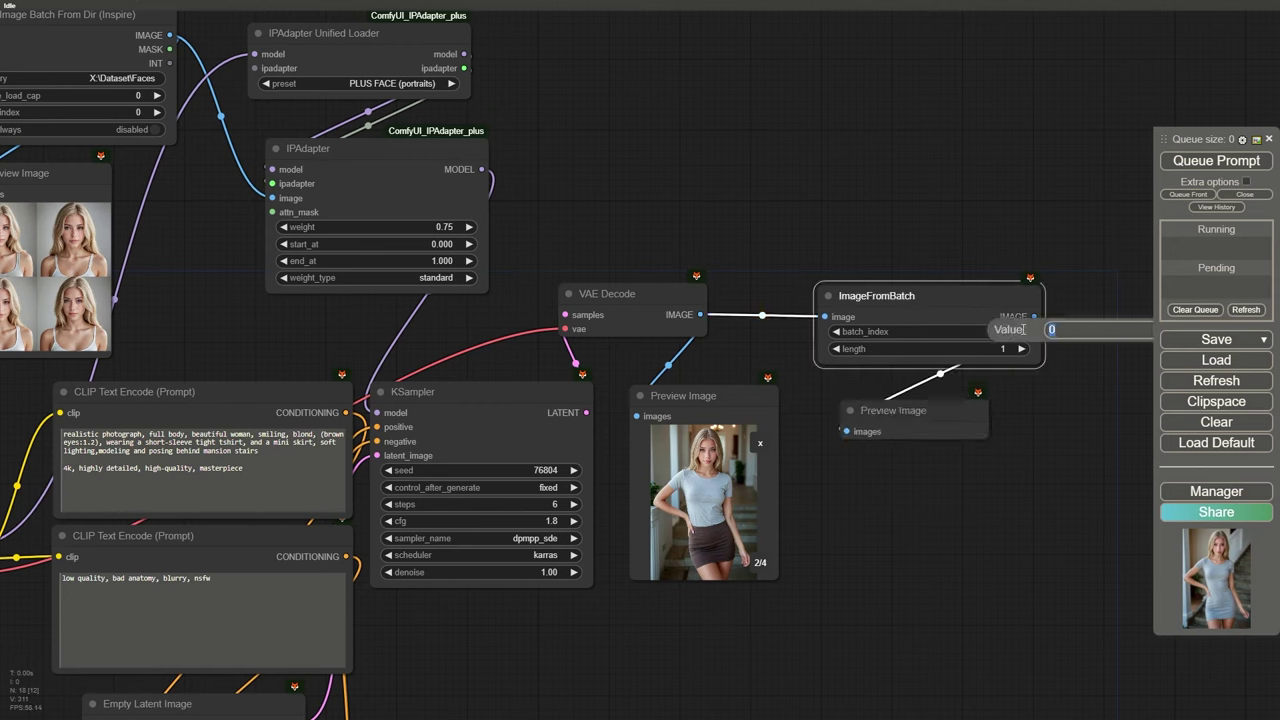
pyautogui.write('1')
pyautogui.press('Return')
pyautogui.hotkey('ctrl', 'Return')
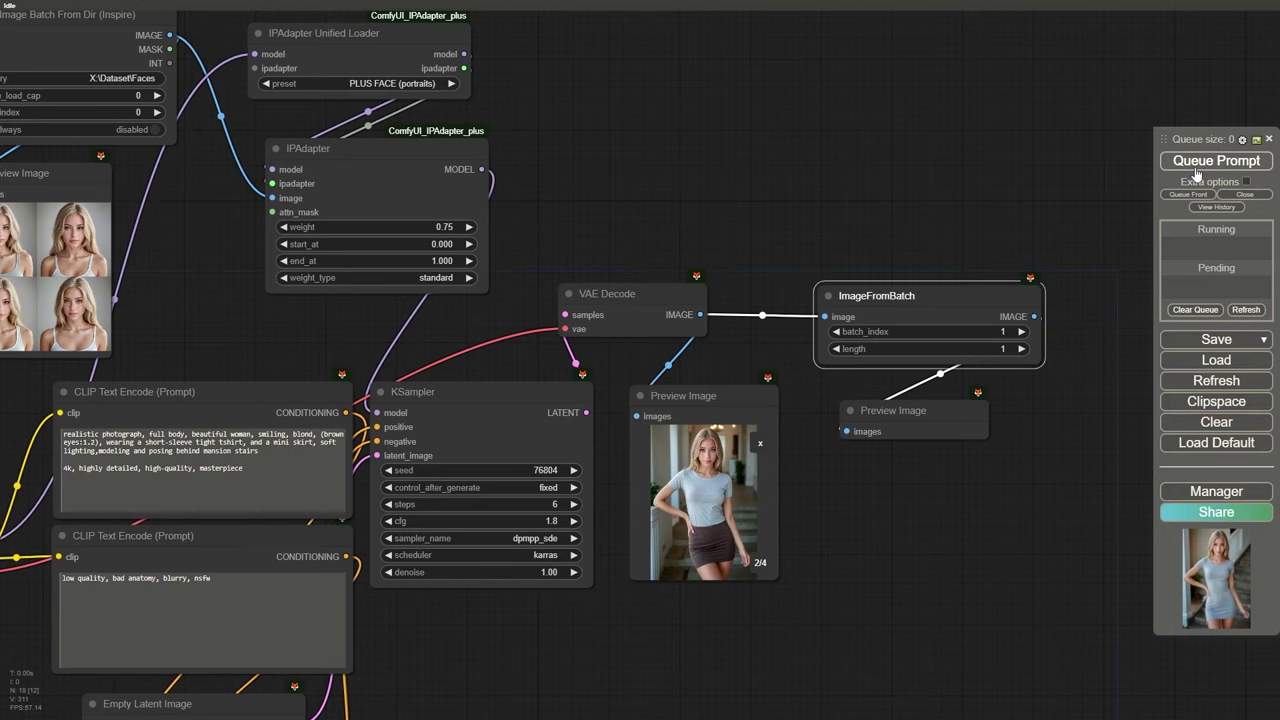
pyautogui.moveTo(935, 515); pyautogui.dragTo(927, 505)
pyautogui.scroll(7, 927, 505)
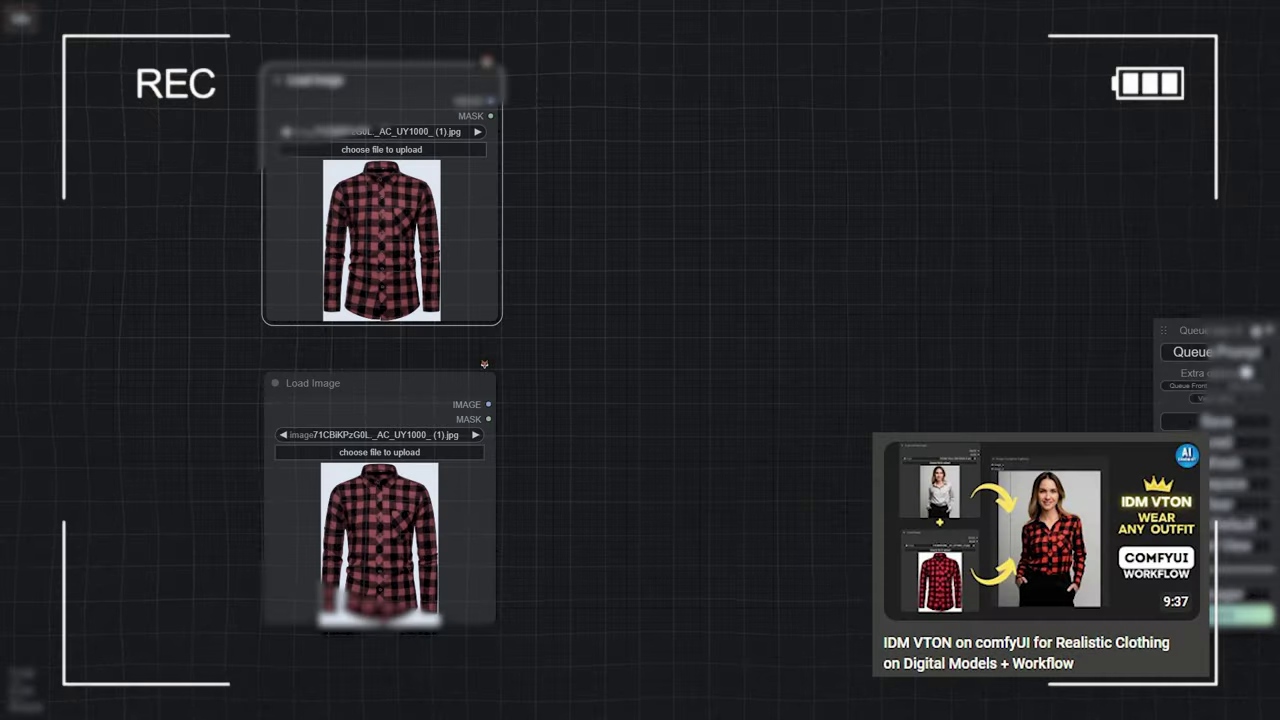
pyautogui.doubleClick(712, 229)
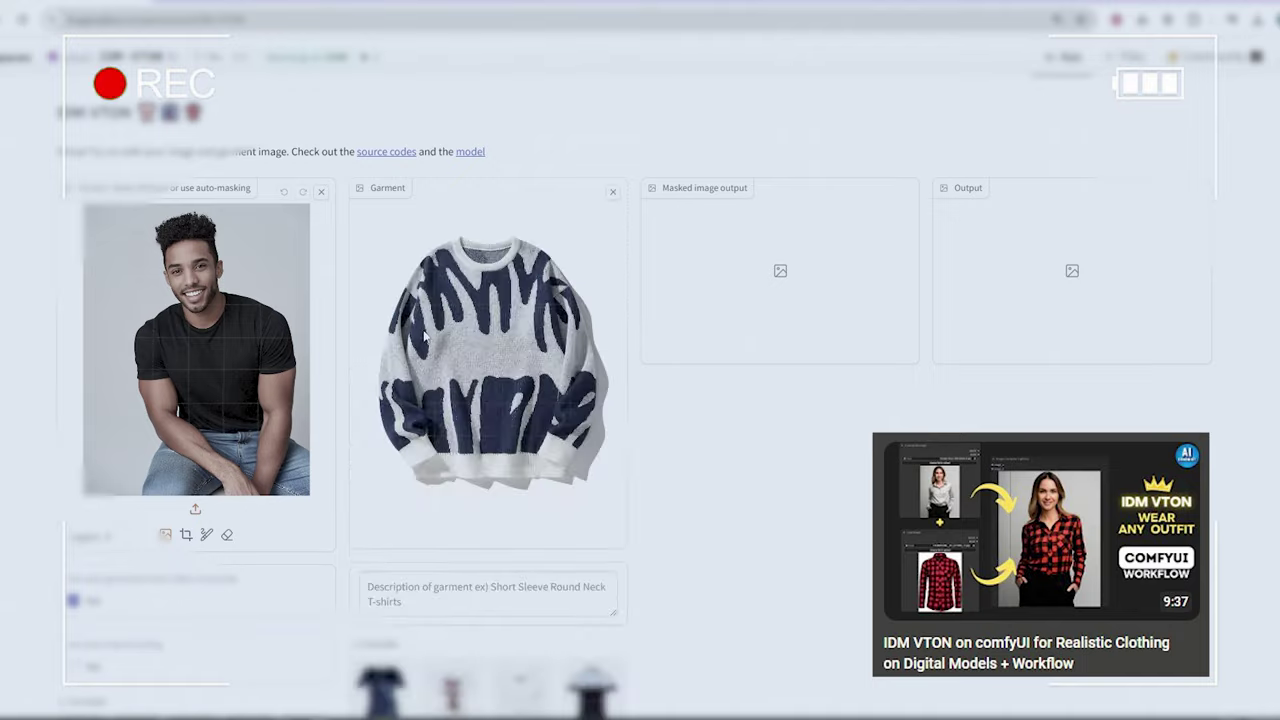
pyautogui.moveTo(150, 300)
pyautogui.mouseDown()
pyautogui.moveTo(270, 480)
pyautogui.moveTo(237, 414)
pyautogui.mouseUp()
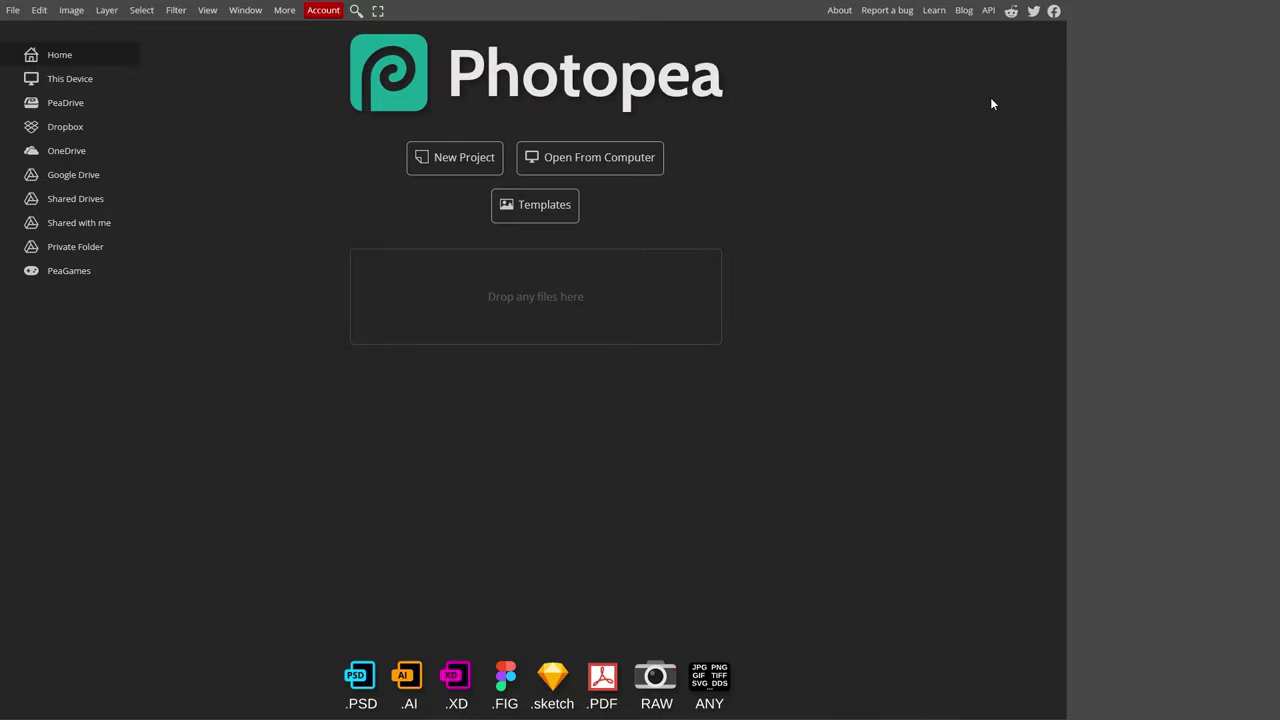
# Step: Switch to Photopea and open the character's clipspace-mask image from the computer
pyautogui.click(13, 10)
pyautogui.click(30, 48)
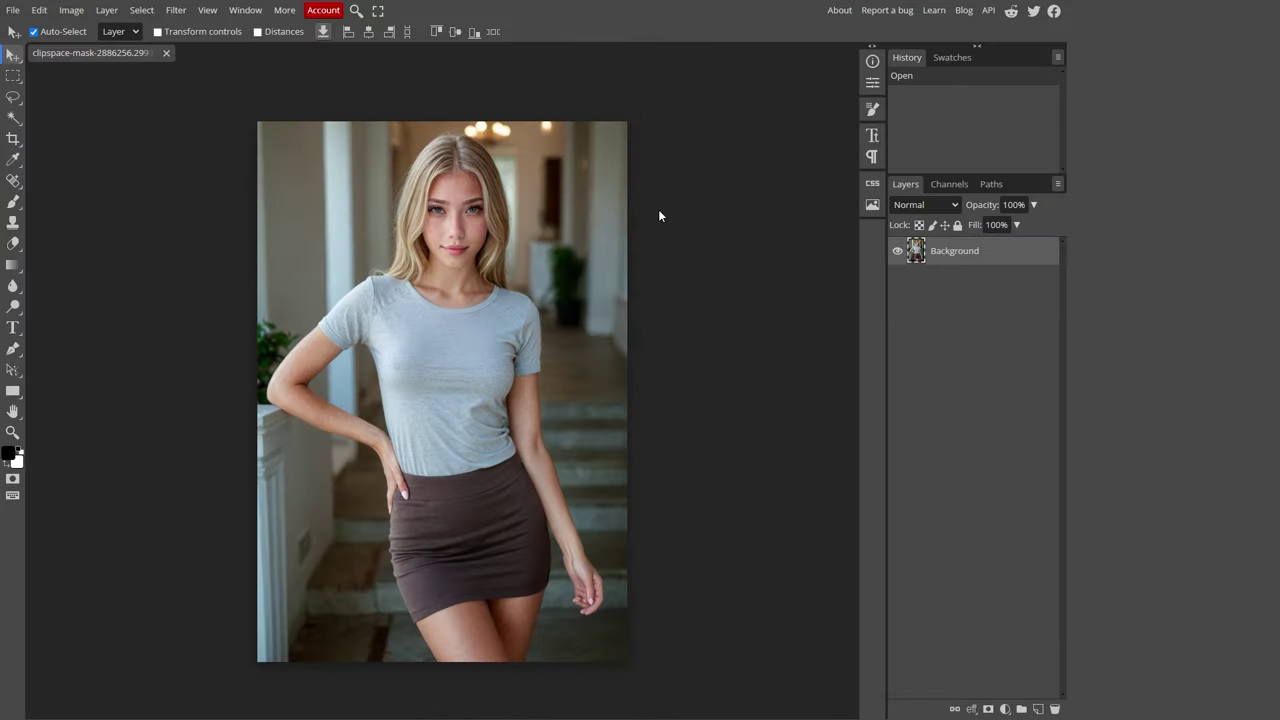
# Step: Create a new Photopea project 768 pixels wide and 1024 pixels high
pyautogui.click(13, 10)
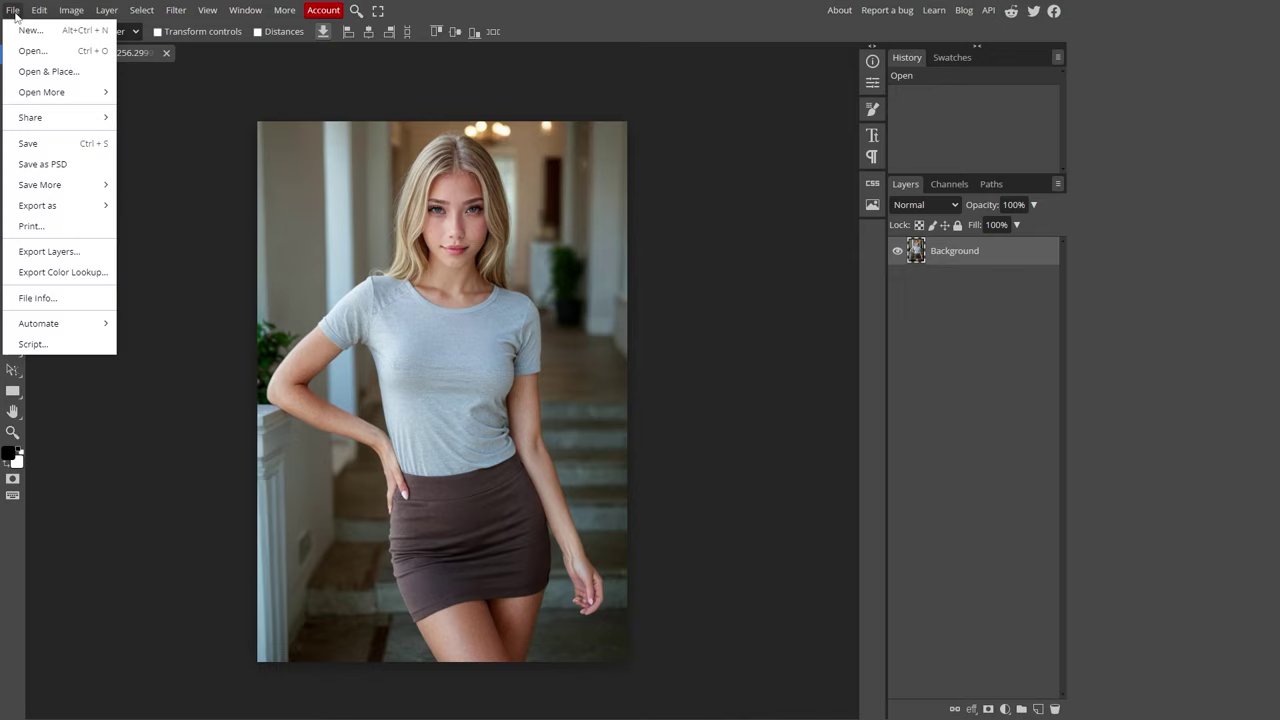
pyautogui.click(30, 23)
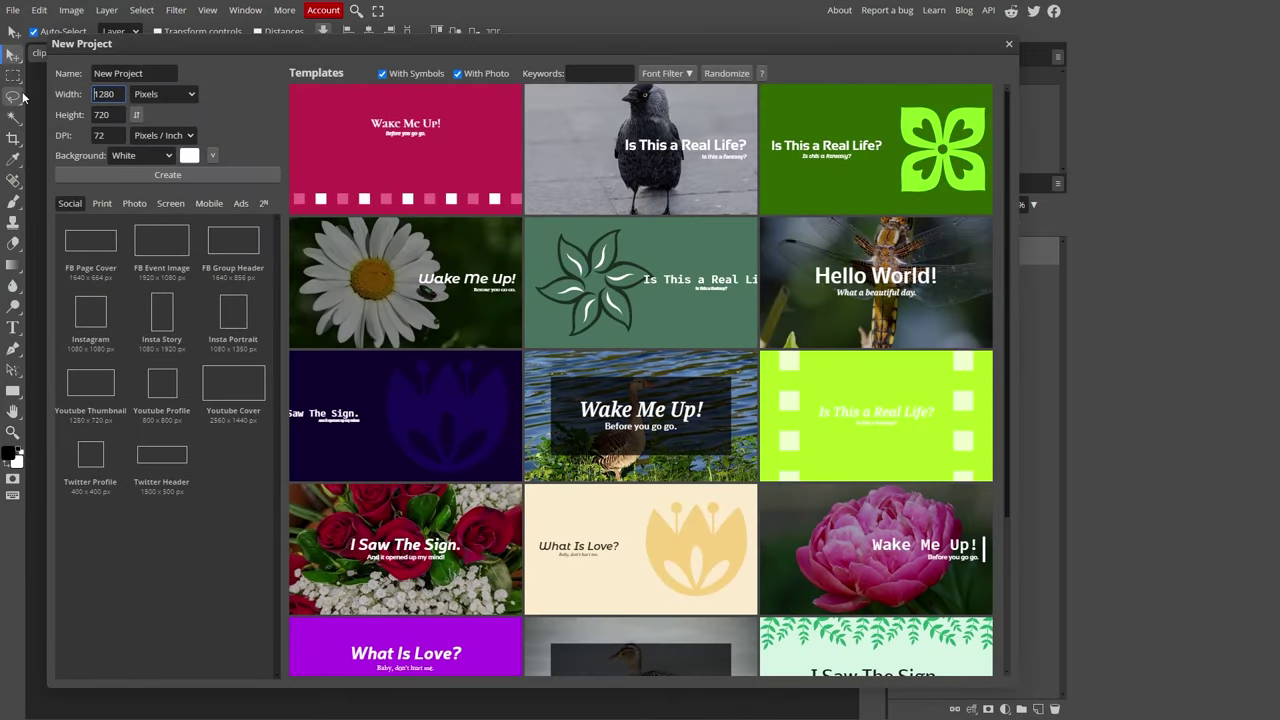
pyautogui.write('768')
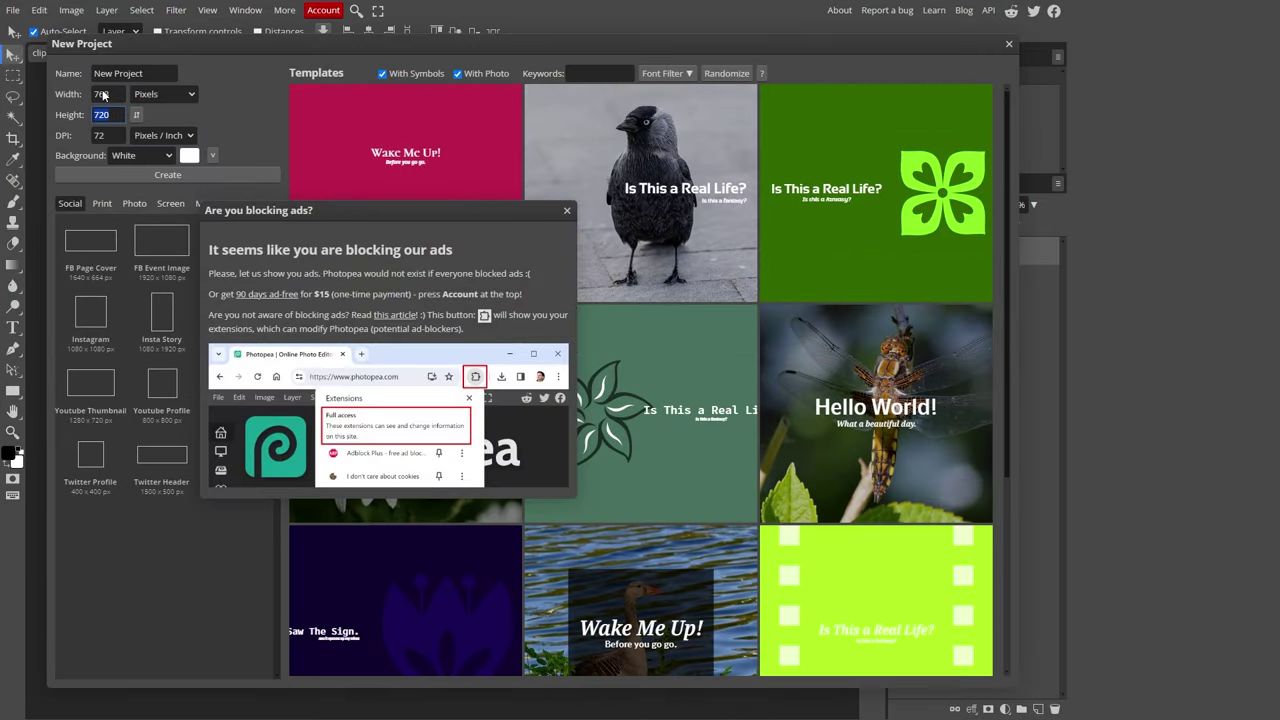
pyautogui.write('1024')
pyautogui.press('Return')
# Step: Select the entire character image in the clipspace-mask document with Rectangle Select and copy it
pyautogui.click(101, 54)
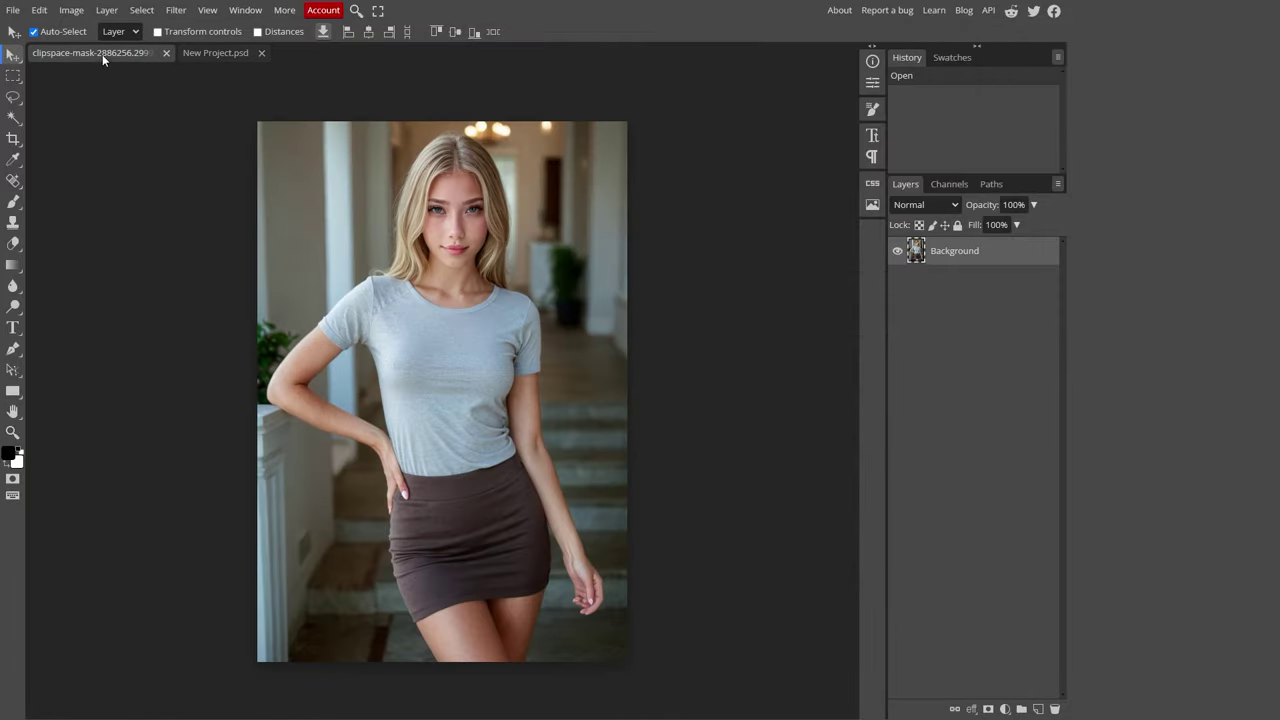
pyautogui.click(13, 76)
pyautogui.moveTo(189, 80); pyautogui.dragTo(685, 636)
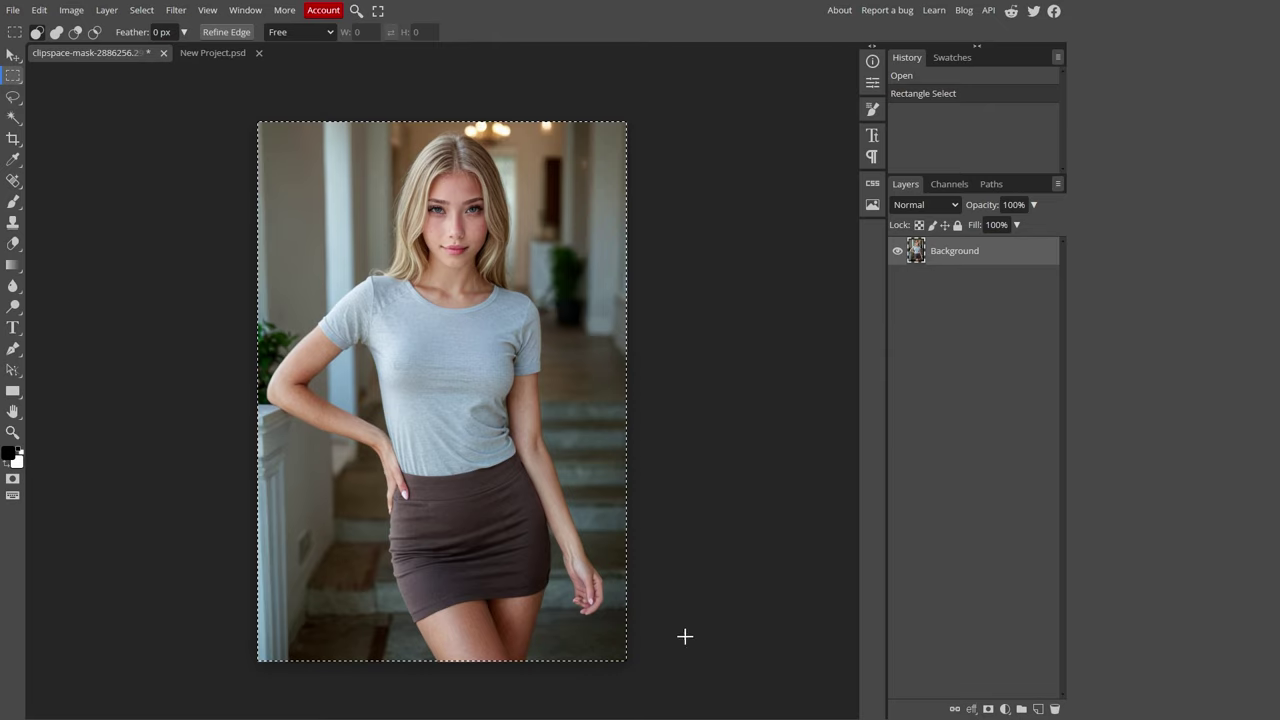
pyautogui.click(39, 9)
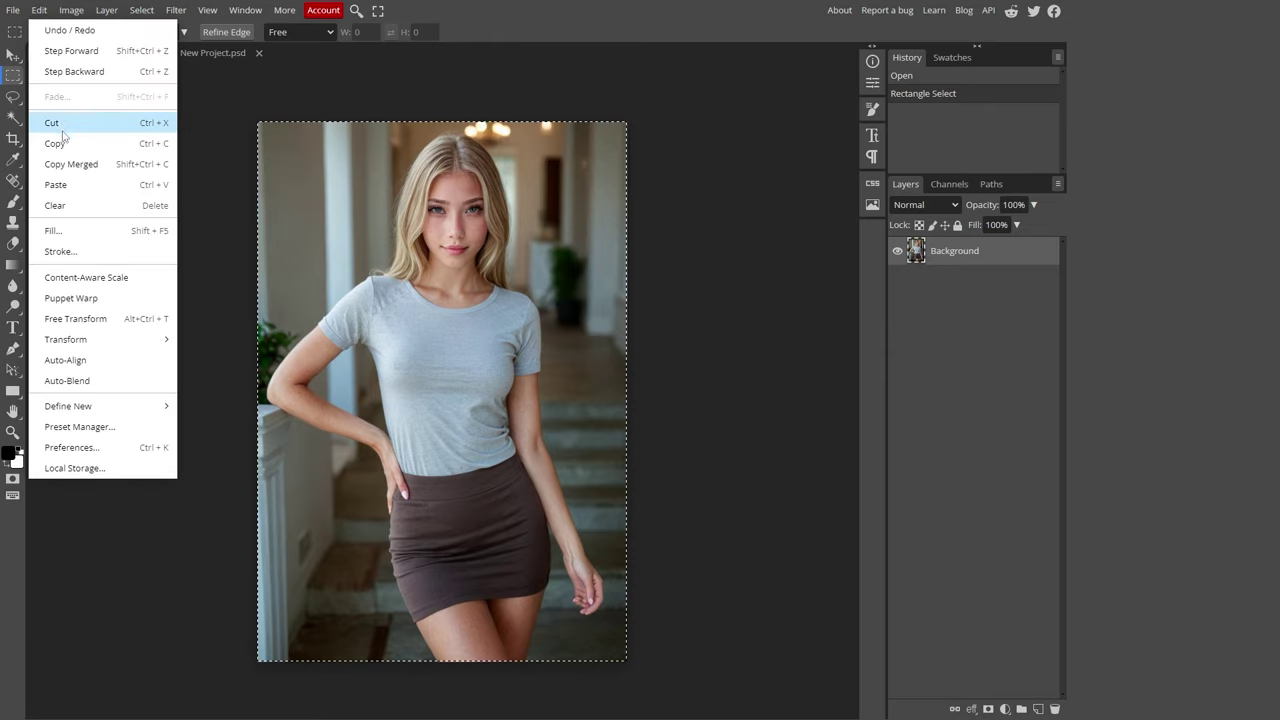
pyautogui.click(127, 134)
# Step: Paste the copied character image into the new project, allowing Photopea to access the clipboard
pyautogui.click(218, 52)
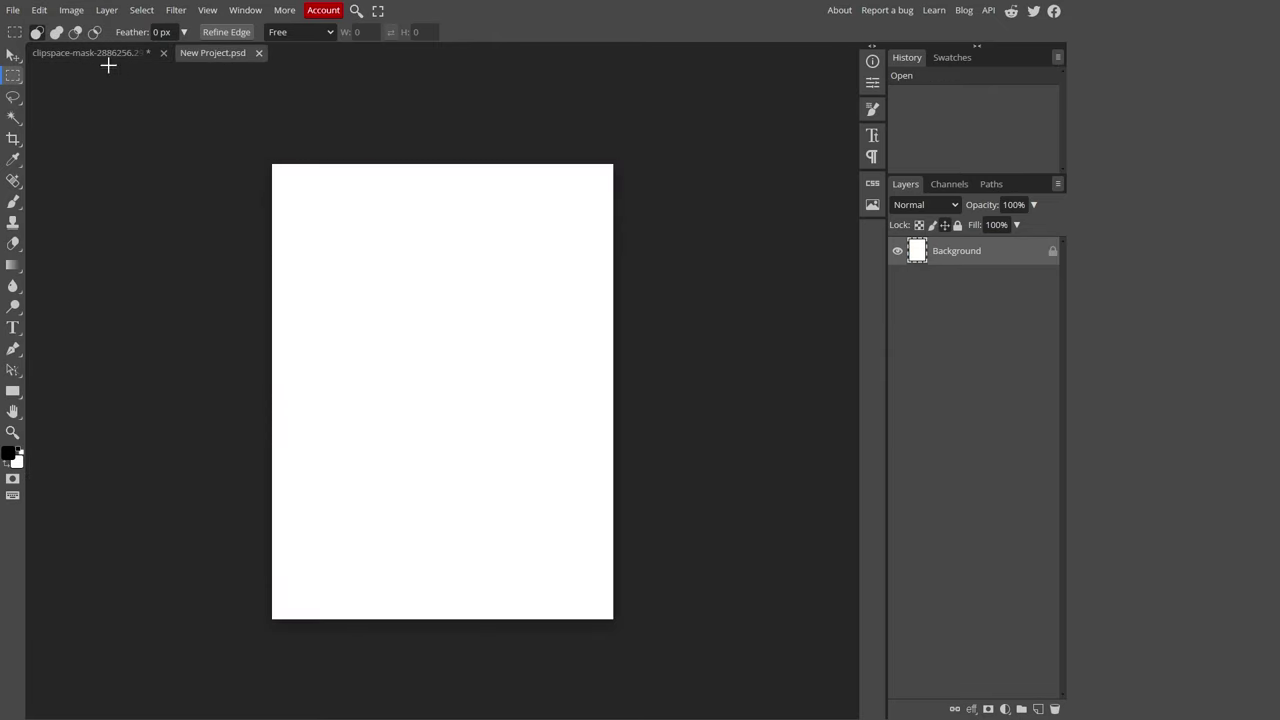
pyautogui.click(39, 9)
pyautogui.click(103, 185)
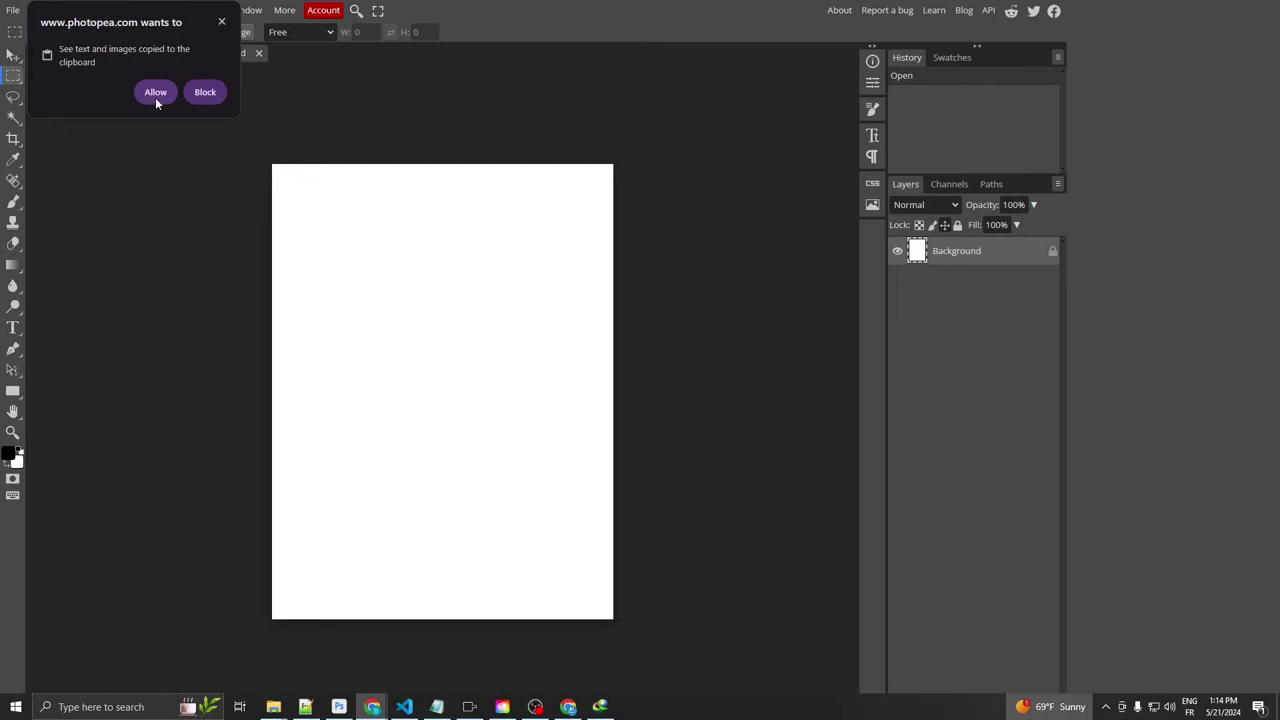
pyautogui.click(155, 95)
# Step: Scale the pasted layer to about 92.11% so it fits the canvas width, with its top edge on the canvas edge
pyautogui.click(11, 57)
pyautogui.click(157, 31)
pyautogui.moveTo(443, 122); pyautogui.dragTo(445, 163)
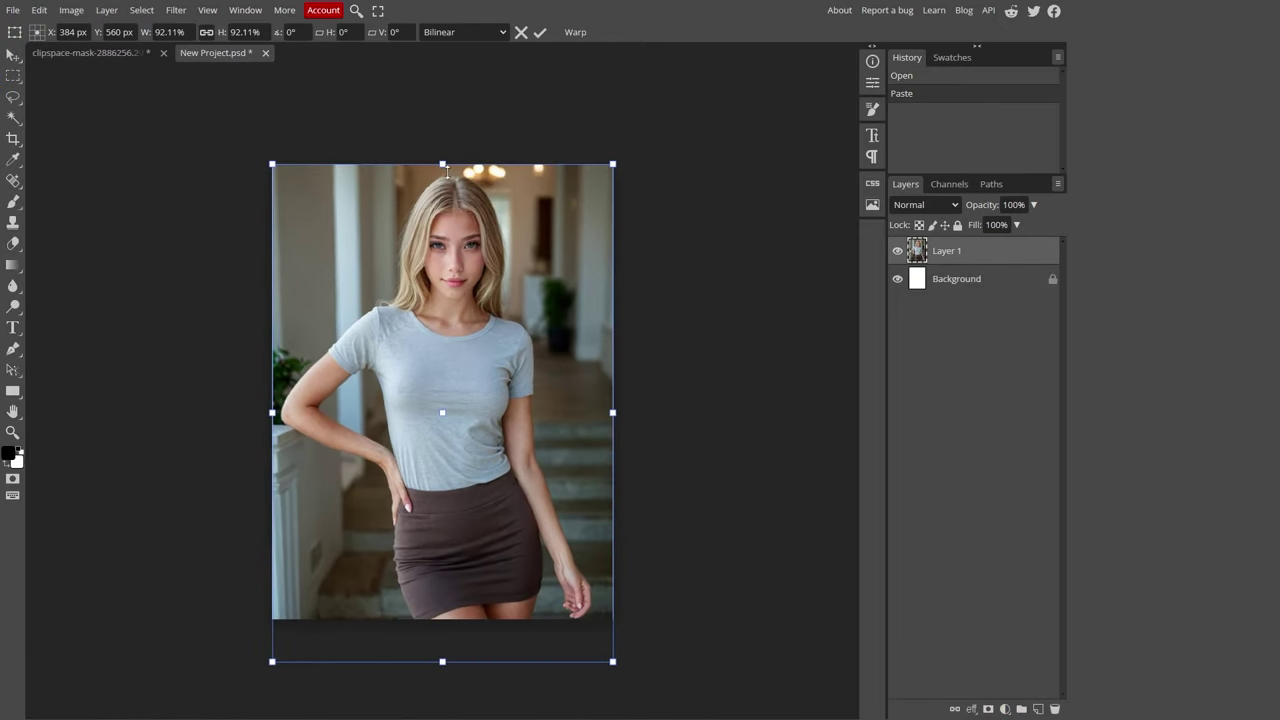
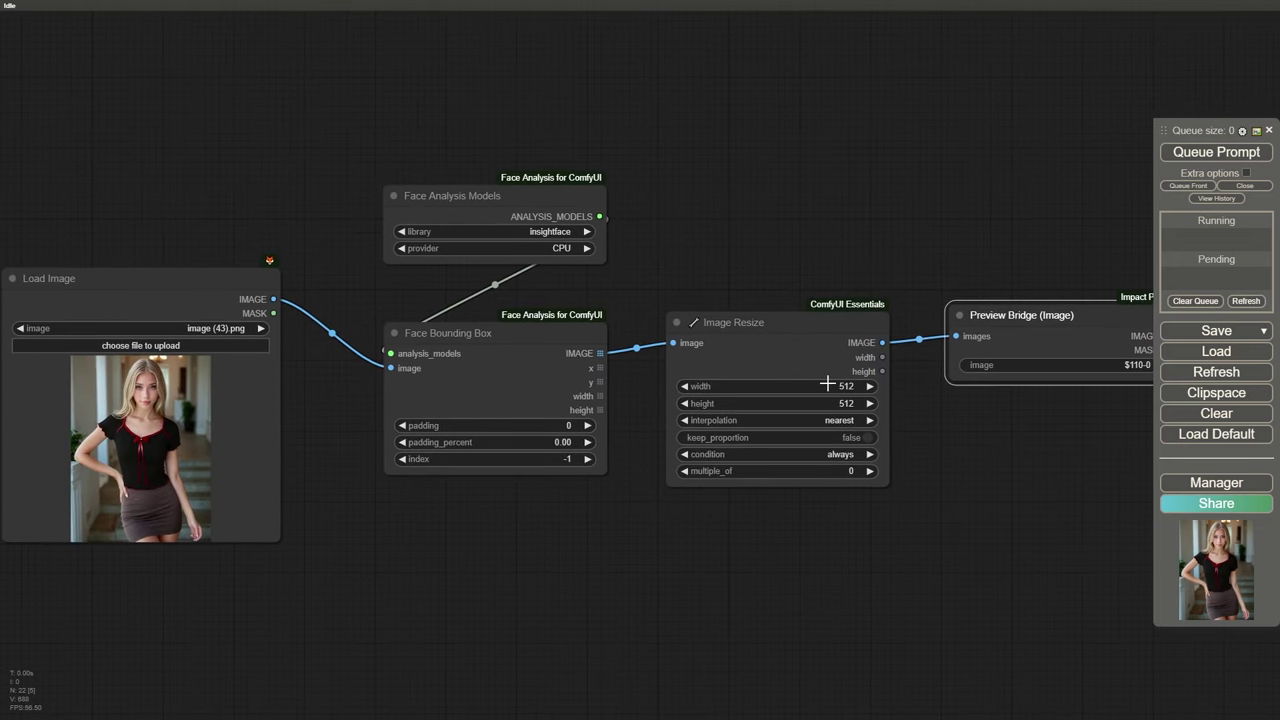
# Step: Set Image Resize to width 768, height 0, lanczos interpolation and keep_proportion true, and queue the prompt
pyautogui.click(827, 385)
pyautogui.press('Return')
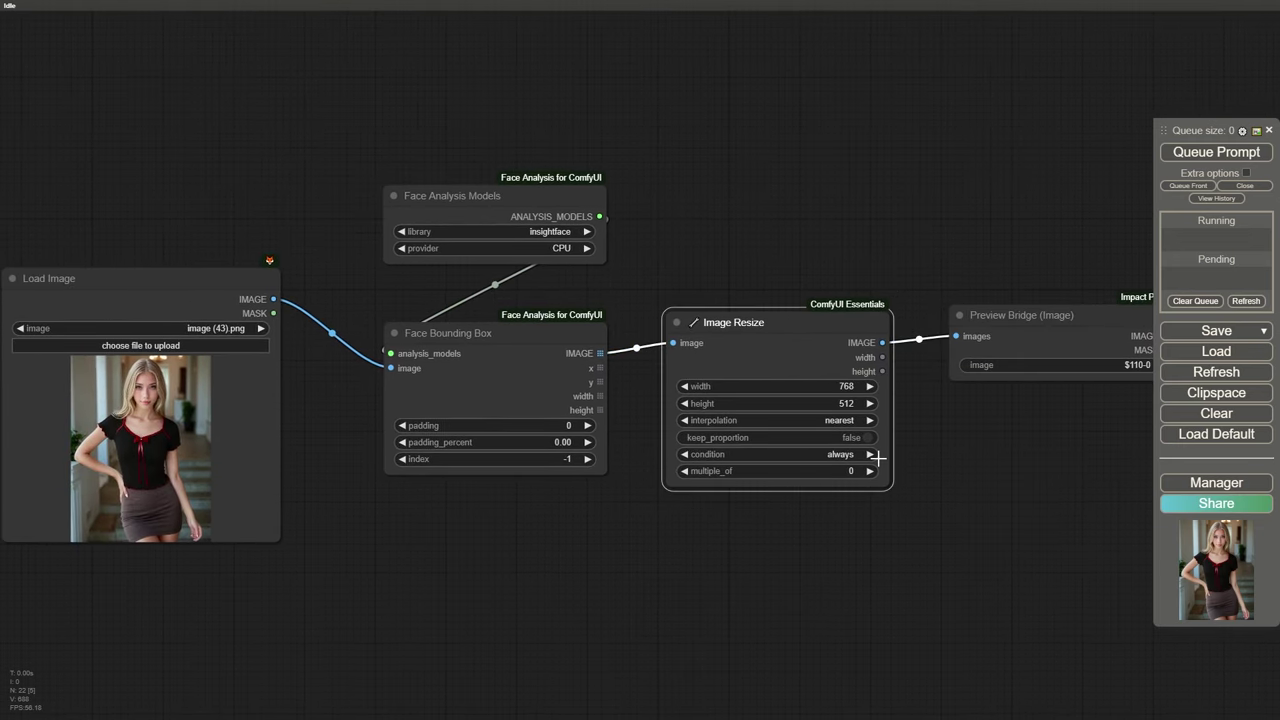
pyautogui.click(847, 402)
pyautogui.write('0')
pyautogui.press('Return')
pyautogui.click(851, 420)
pyautogui.click(858, 494)
pyautogui.moveTo(949, 456); pyautogui.dragTo(856, 523)
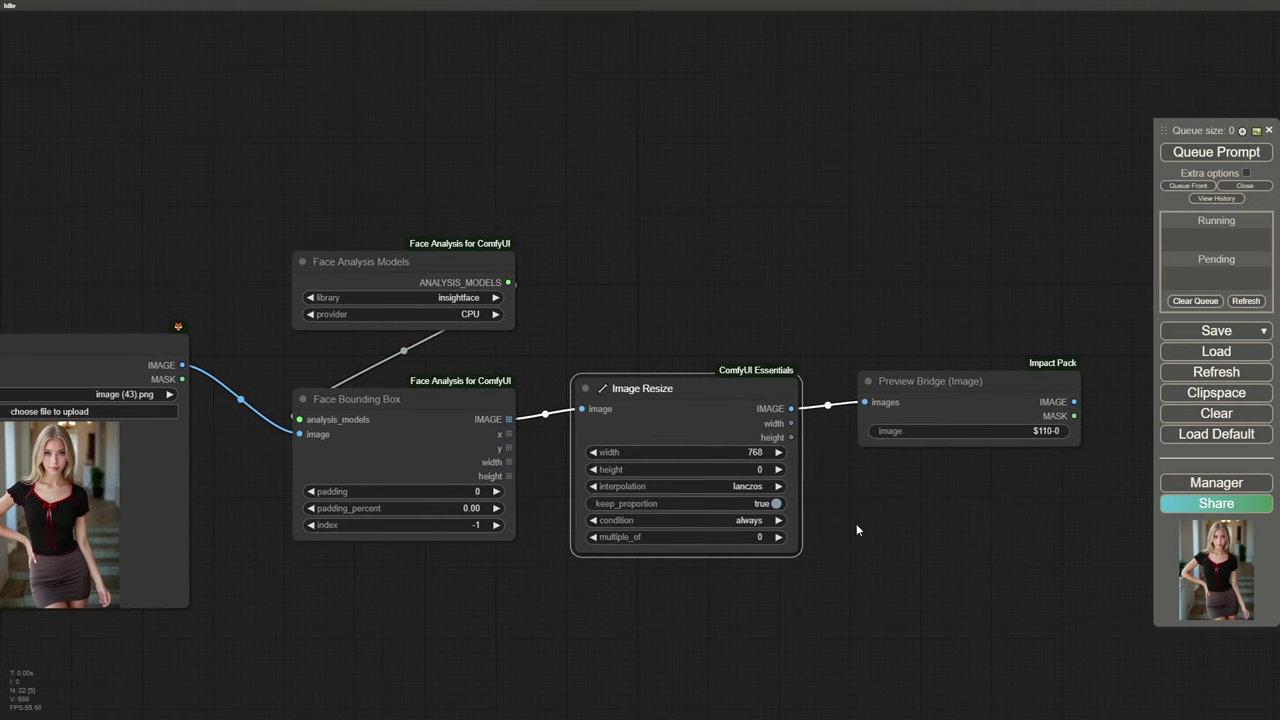
pyautogui.click(1197, 160)
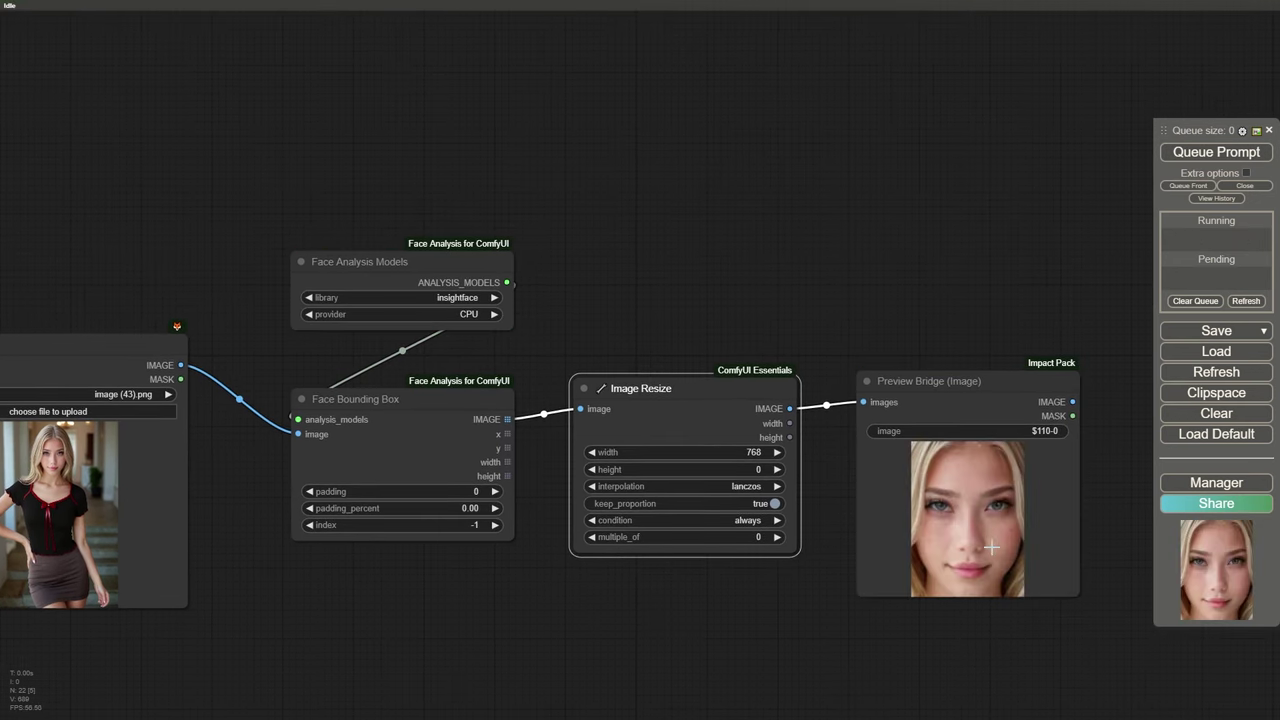
# Step: Try a padding_percent of 0.60 on the Face Bounding Box node and queue the prompt
pyautogui.click(466, 508)
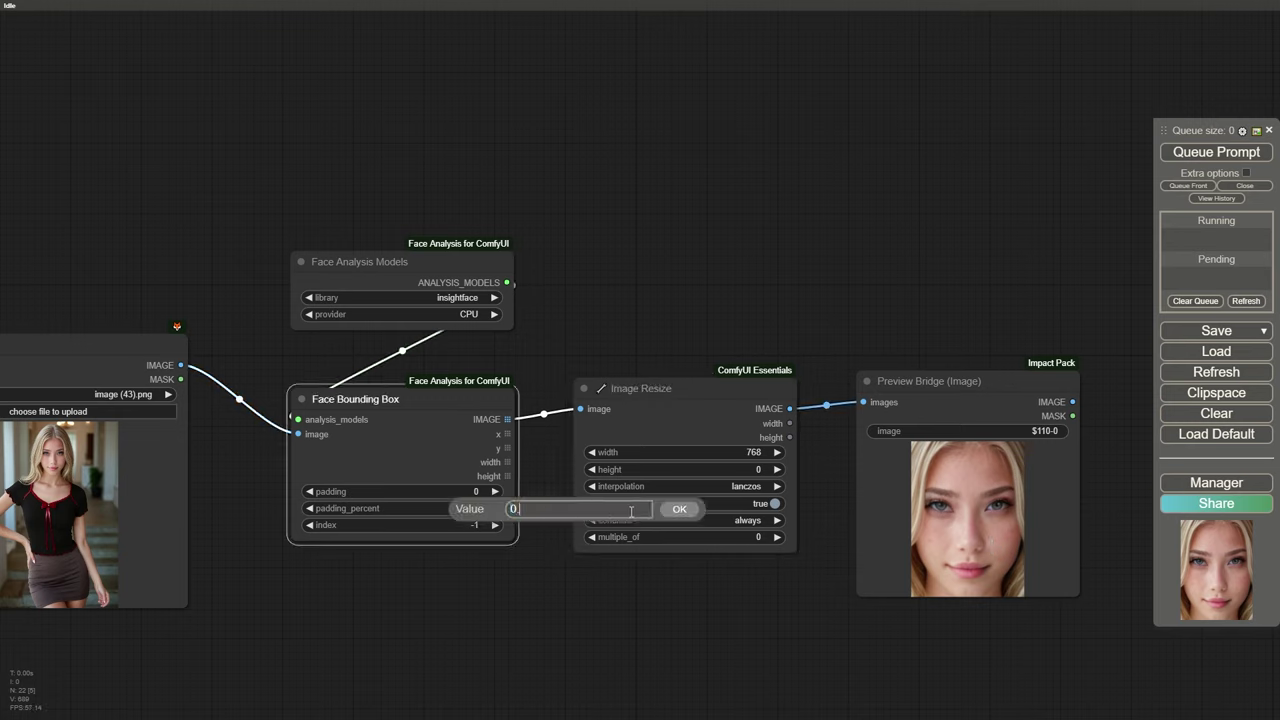
pyautogui.press('Return')
pyautogui.hotkey('ctrl', 'Return')
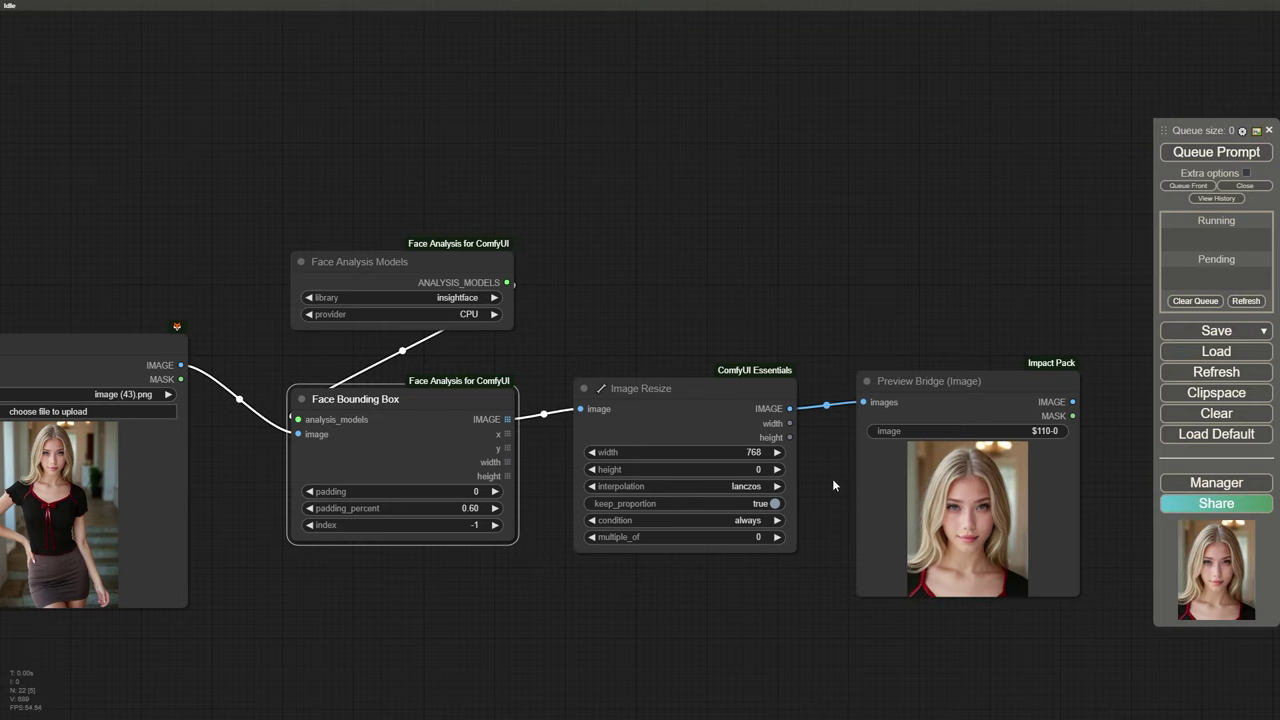
# Step: Set the Face Bounding Box padding_percent to 0.65 and queue the prompt
pyautogui.click(488, 507)
pyautogui.write('0.65')
pyautogui.press('Return')
pyautogui.hotkey('ctrl', 'Return')
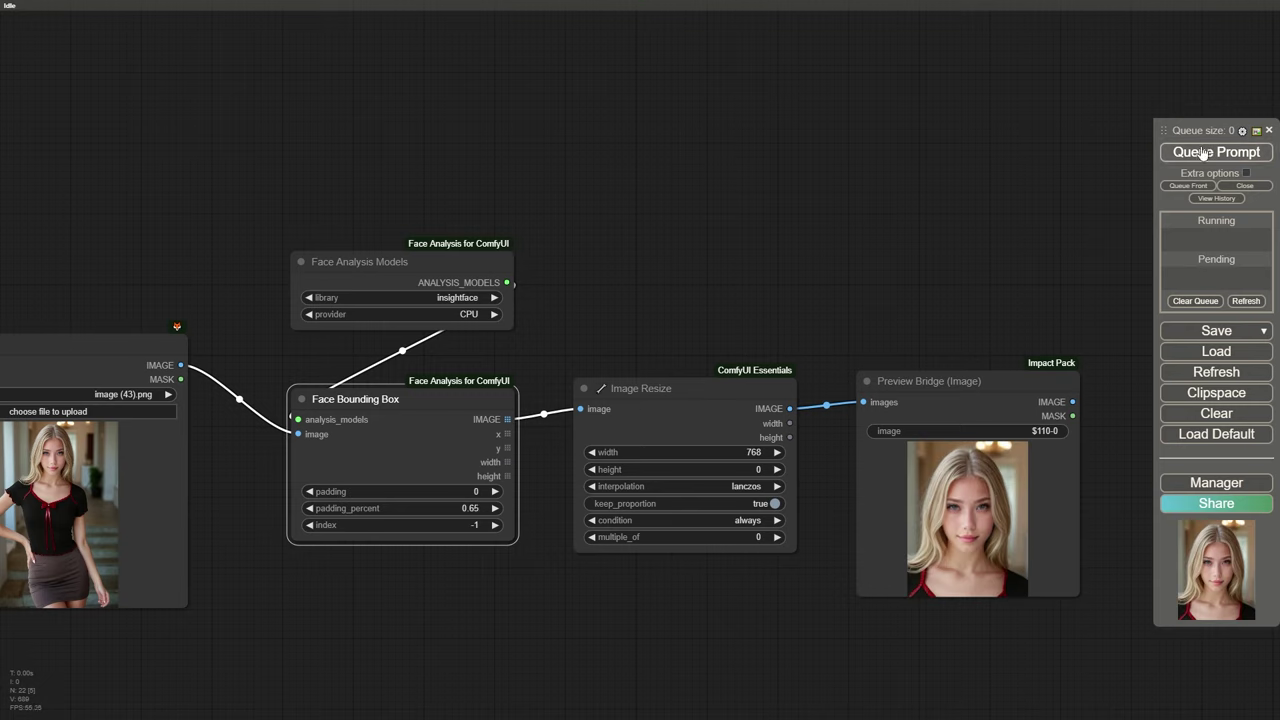
# Step: Move the Preview Bridge above Image Resize and feed its image into a new VAE Encode node using the Load Checkpoint VAE
pyautogui.moveTo(976, 381); pyautogui.dragTo(945, 369)
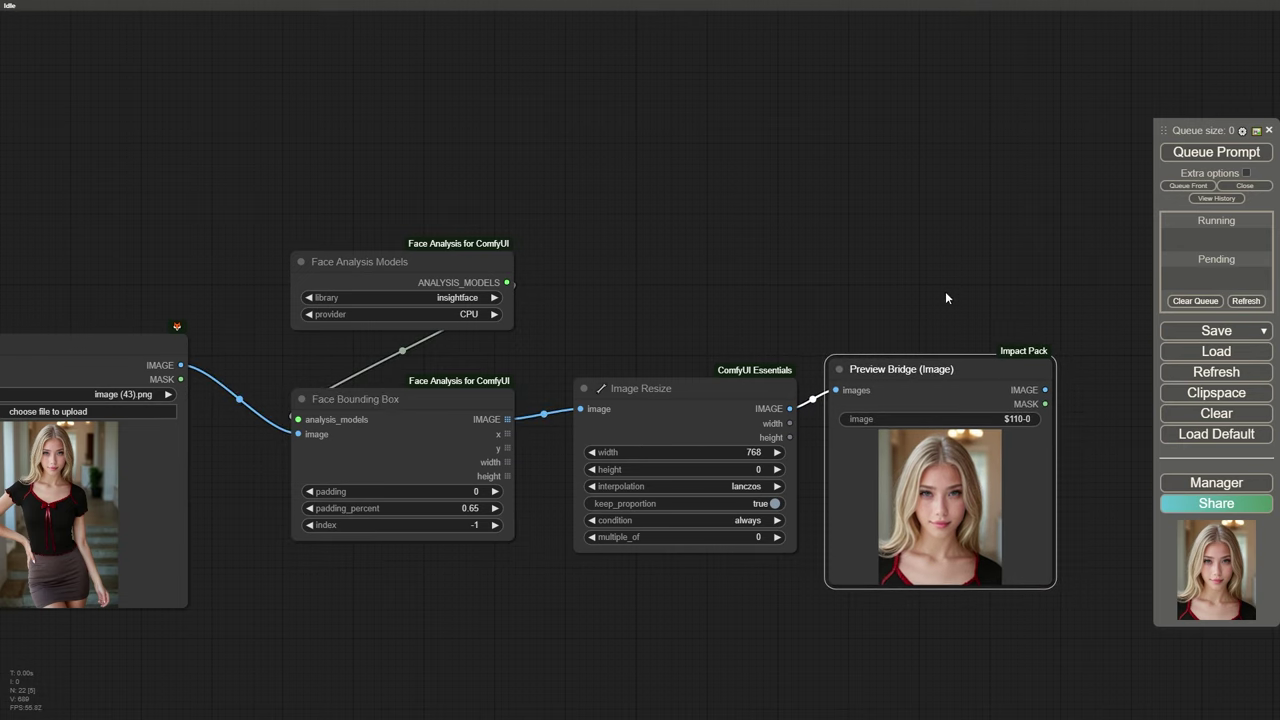
pyautogui.moveTo(954, 397); pyautogui.dragTo(694, 159)
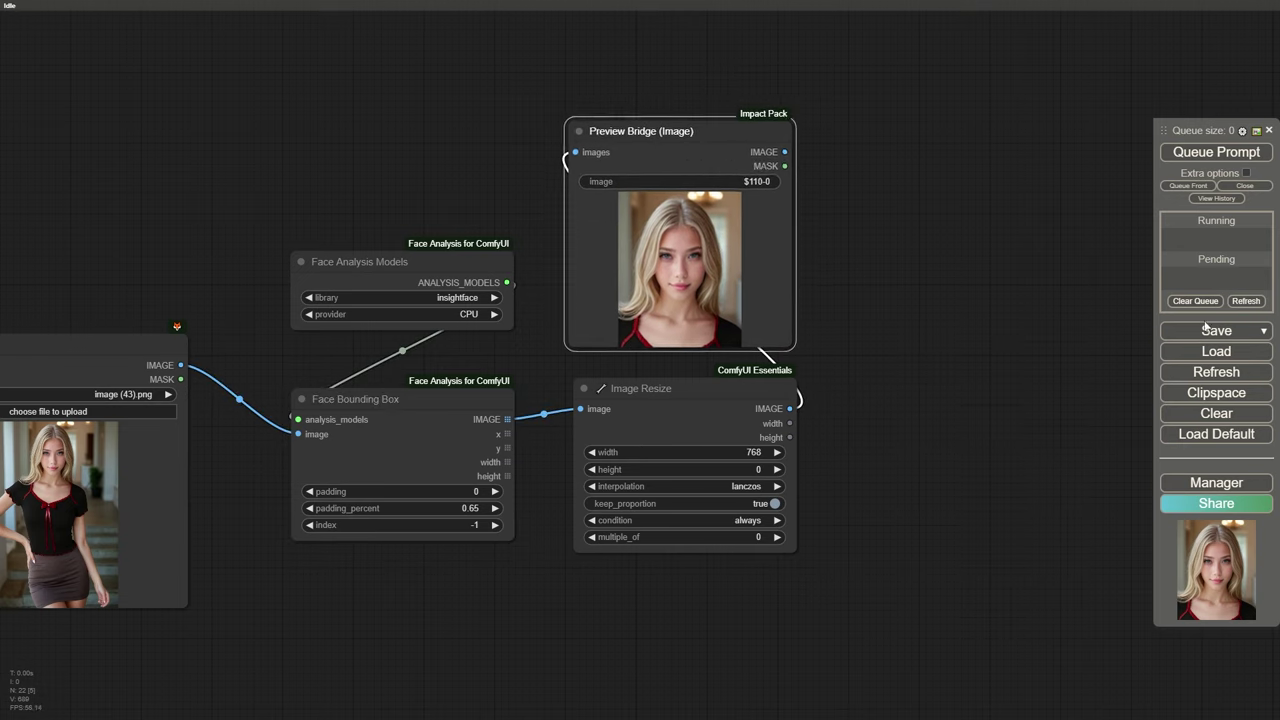
pyautogui.moveTo(785, 152); pyautogui.dragTo(832, 128)
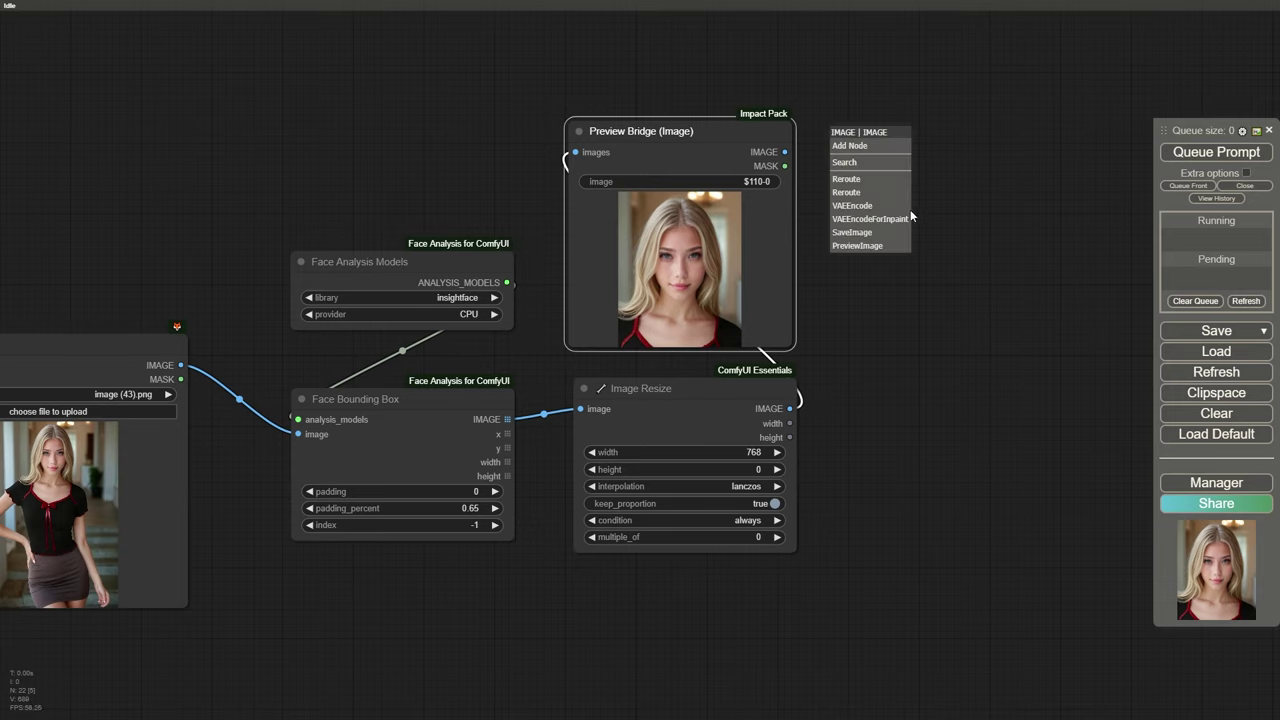
pyautogui.click(900, 200)
pyautogui.scroll(-6, 888, 265)
pyautogui.scroll(-2, 746, 455)
pyautogui.moveTo(269, 455); pyautogui.dragTo(655, 307)
pyautogui.moveTo(907, 451); pyautogui.dragTo(546, 457)
pyautogui.scroll(7, 543, 355)
pyautogui.moveTo(124, 297); pyautogui.dragTo(731, 226)
# Step: Add a Set Latent Noise Mask node beside the VAE Encode node
pyautogui.doubleClick(861, 210)
pyautogui.write('set laten')
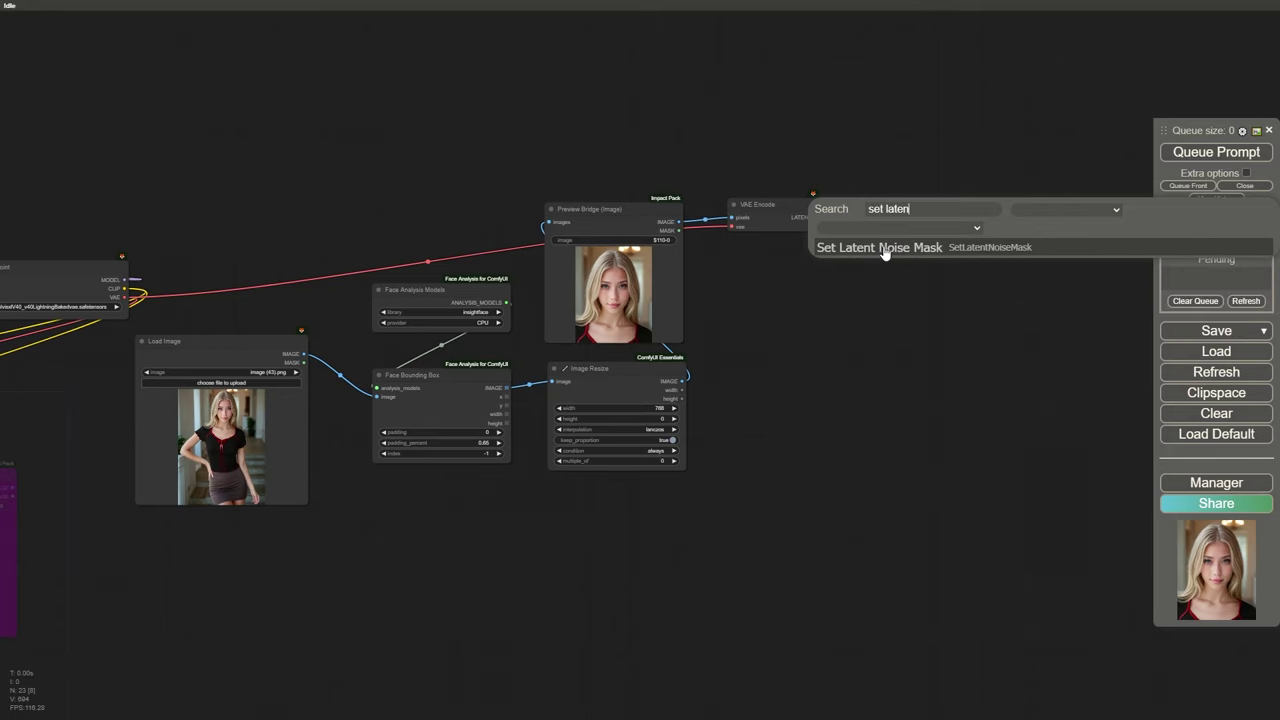
pyautogui.click(884, 250)
pyautogui.scroll(5, 849, 217)
# Step: Paint a mask over the face, hair and neck in the Preview Bridge image and save it to the node
pyautogui.rightClick(515, 431)
pyautogui.click(540, 651)
pyautogui.moveTo(520, 275)
pyautogui.mouseDown()
pyautogui.moveTo(497, 450)
pyautogui.moveTo(486, 256)
pyautogui.moveTo(632, 99)
pyautogui.moveTo(766, 298)
pyautogui.moveTo(760, 475)
pyautogui.moveTo(773, 508)
pyautogui.moveTo(750, 488)
pyautogui.moveTo(727, 380)
pyautogui.moveTo(615, 160)
pyautogui.moveTo(589, 434)
pyautogui.moveTo(655, 298)
pyautogui.moveTo(622, 393)
pyautogui.moveTo(619, 383)
pyautogui.moveTo(695, 492)
pyautogui.mouseUp()
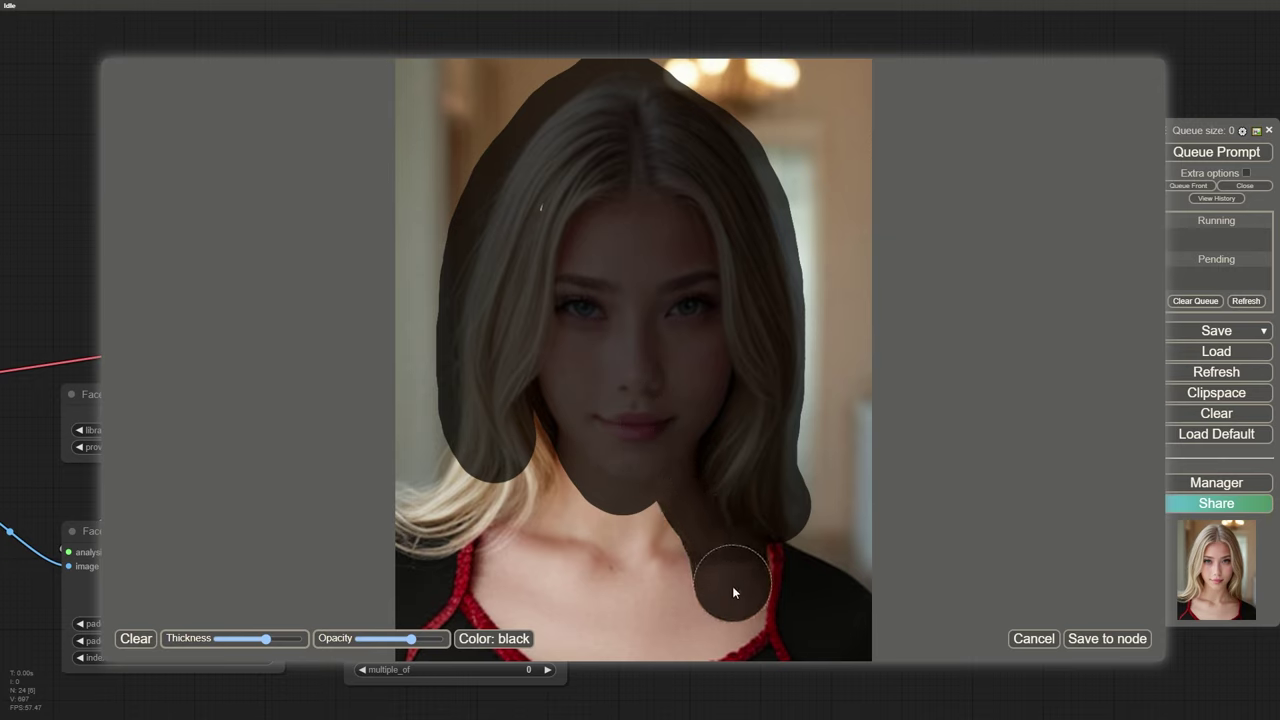
pyautogui.moveTo(711, 625)
pyautogui.mouseDown()
pyautogui.moveTo(616, 640)
pyautogui.moveTo(500, 556)
pyautogui.moveTo(756, 510)
pyautogui.moveTo(617, 522)
pyautogui.moveTo(534, 439)
pyautogui.moveTo(474, 419)
pyautogui.moveTo(457, 515)
pyautogui.mouseUp()
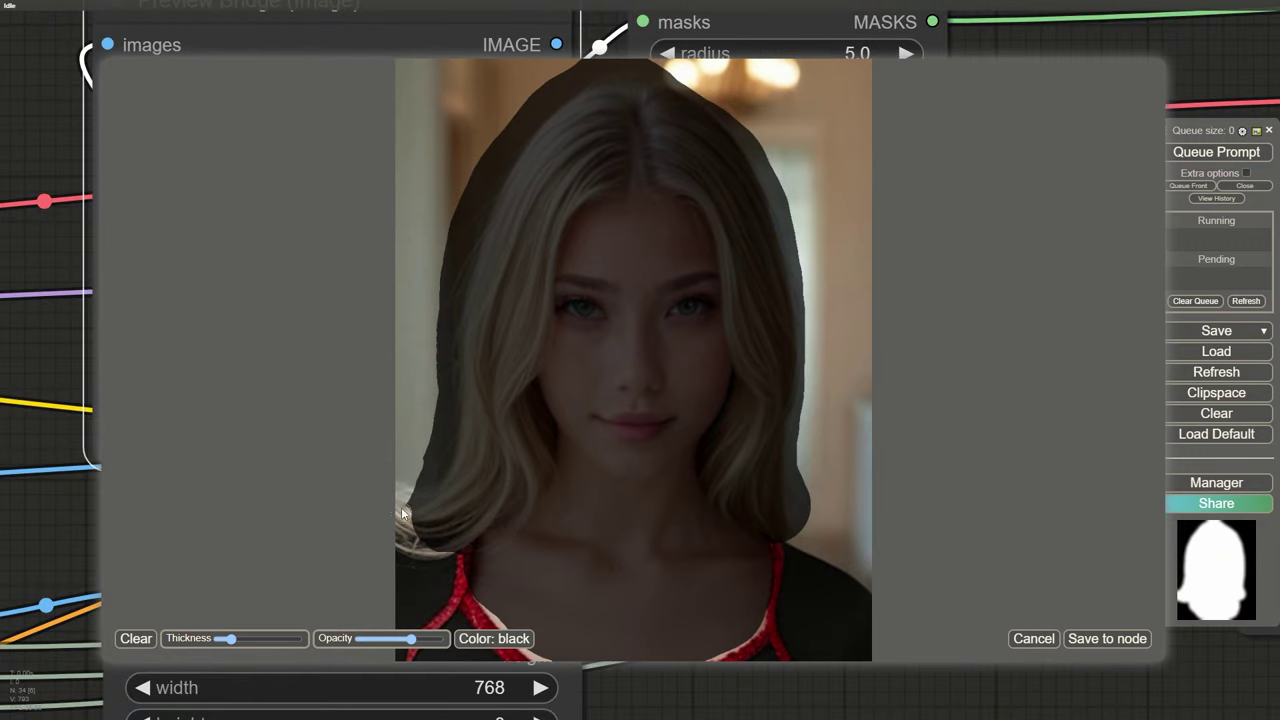
pyautogui.moveTo(418, 450)
pyautogui.mouseDown()
pyautogui.moveTo(420, 486)
pyautogui.moveTo(476, 558)
pyautogui.mouseUp()
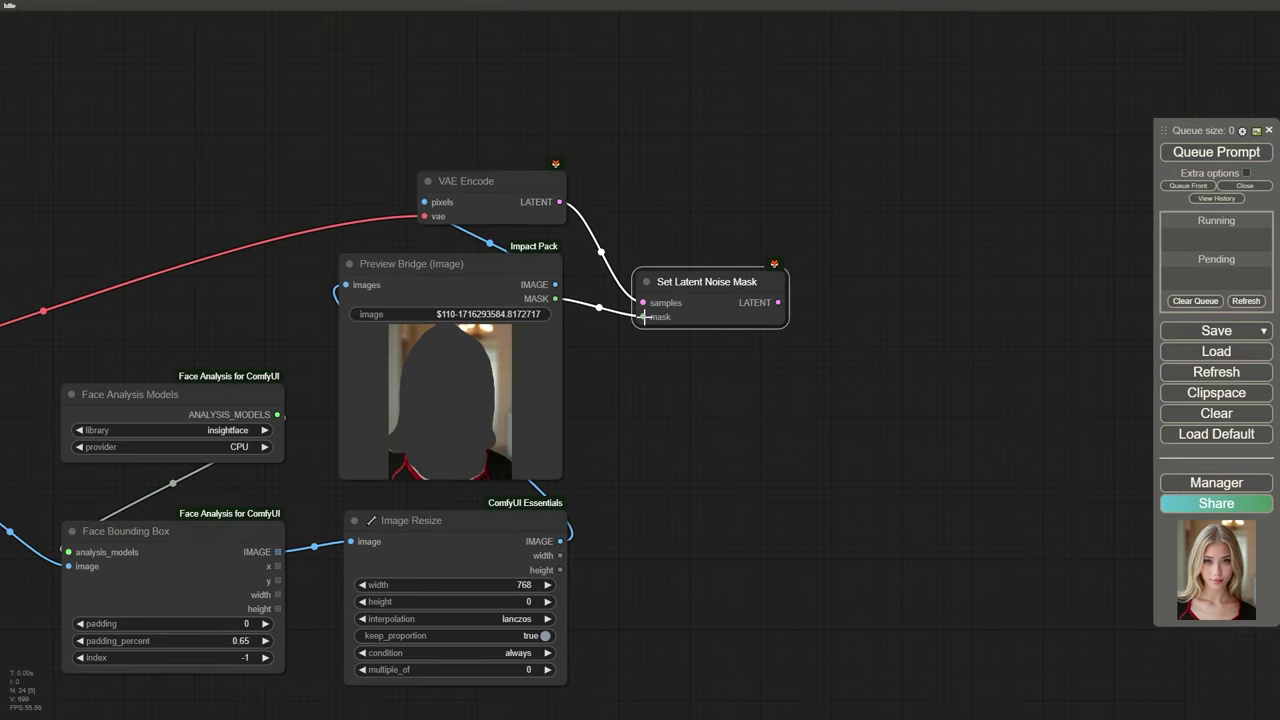
# Step: Insert a Mask Gaussian Region node between the Preview Bridge mask output and the Set Latent Noise Mask input, and rearrange the nodes
pyautogui.moveTo(644, 317); pyautogui.dragTo(622, 386)
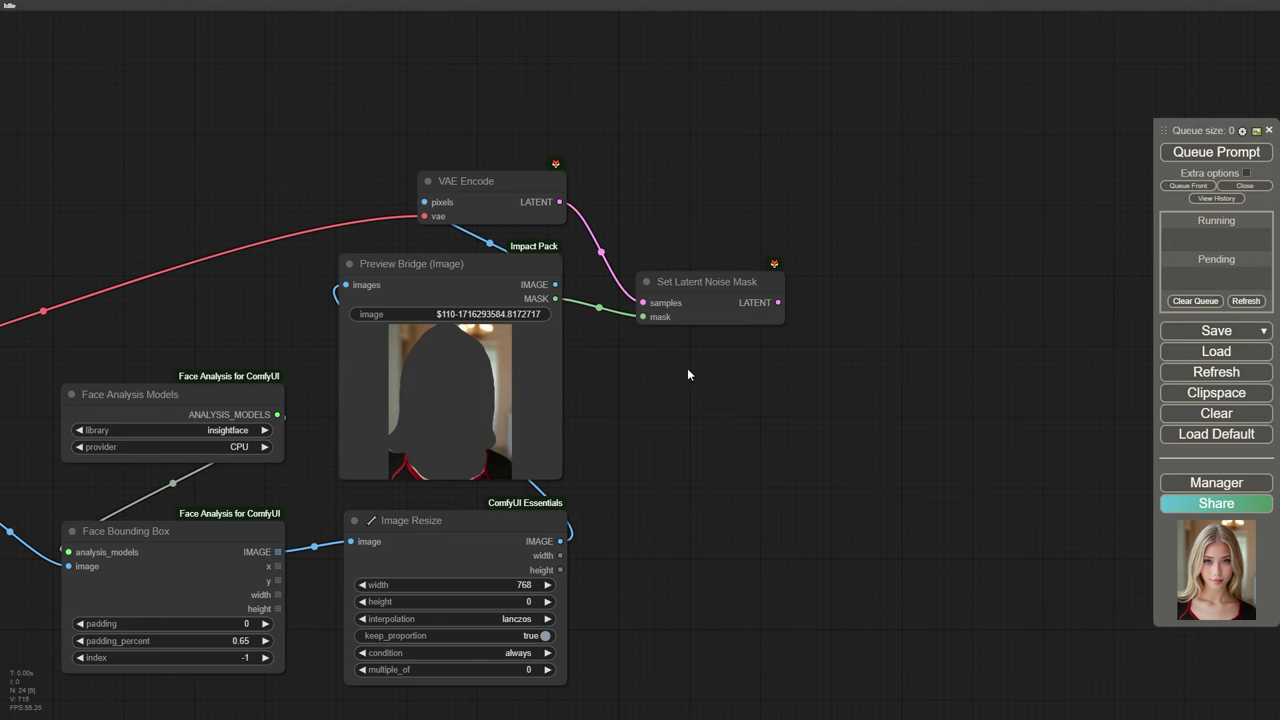
pyautogui.doubleClick(688, 369)
pyautogui.write('gaussi')
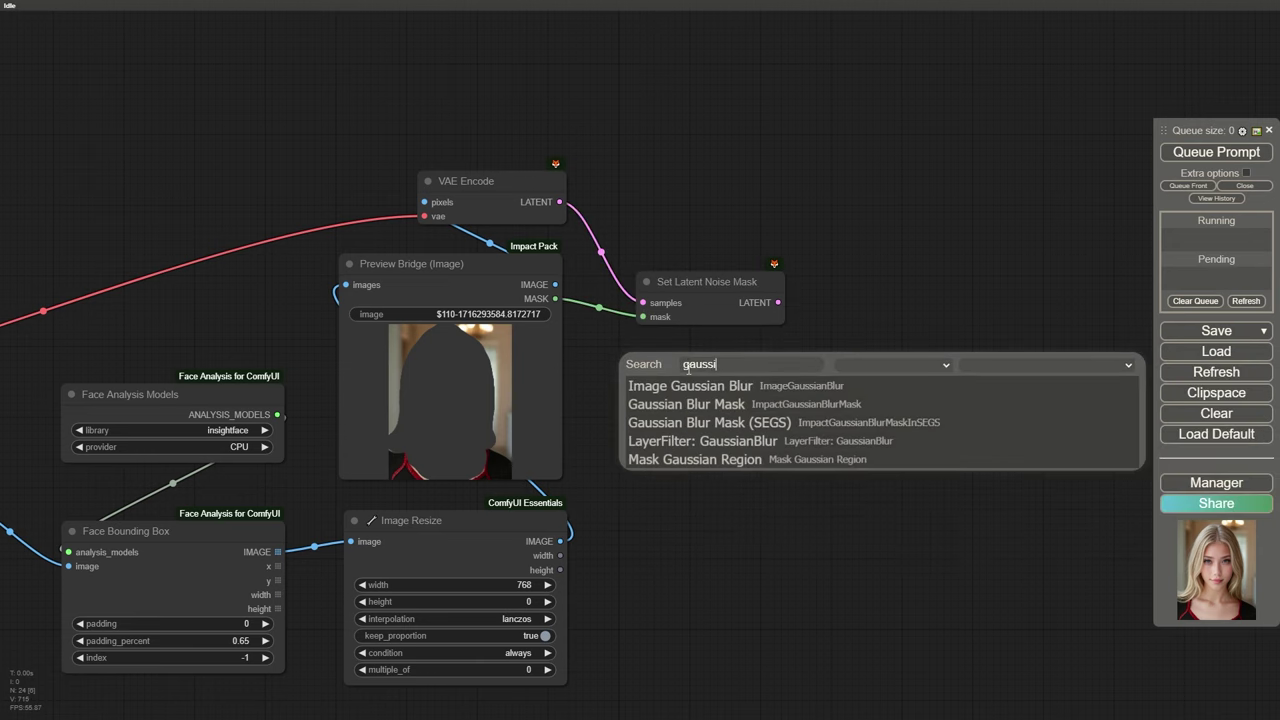
pyautogui.click(704, 456)
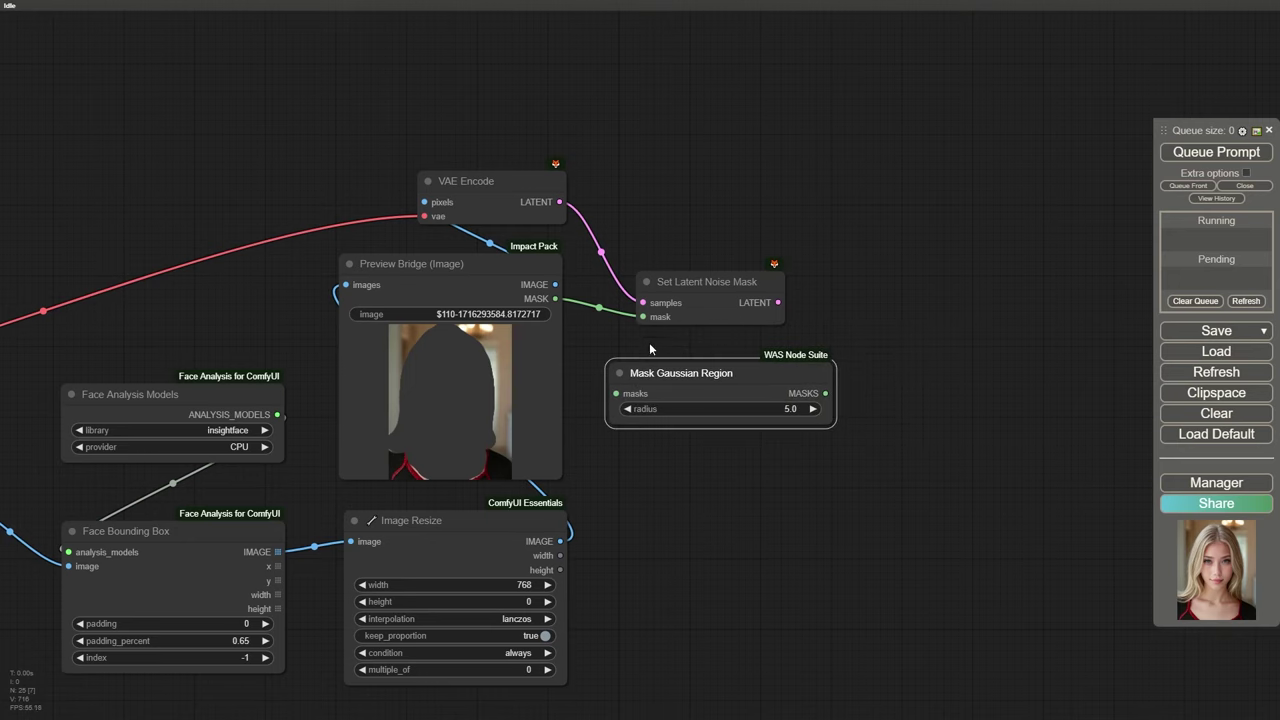
pyautogui.moveTo(712, 292); pyautogui.dragTo(792, 295)
pyautogui.moveTo(835, 425); pyautogui.dragTo(705, 425)
pyautogui.moveTo(790, 285); pyautogui.dragTo(828, 353)
pyautogui.moveTo(672, 373); pyautogui.dragTo(652, 253)
pyautogui.moveTo(827, 373); pyautogui.dragTo(765, 362)
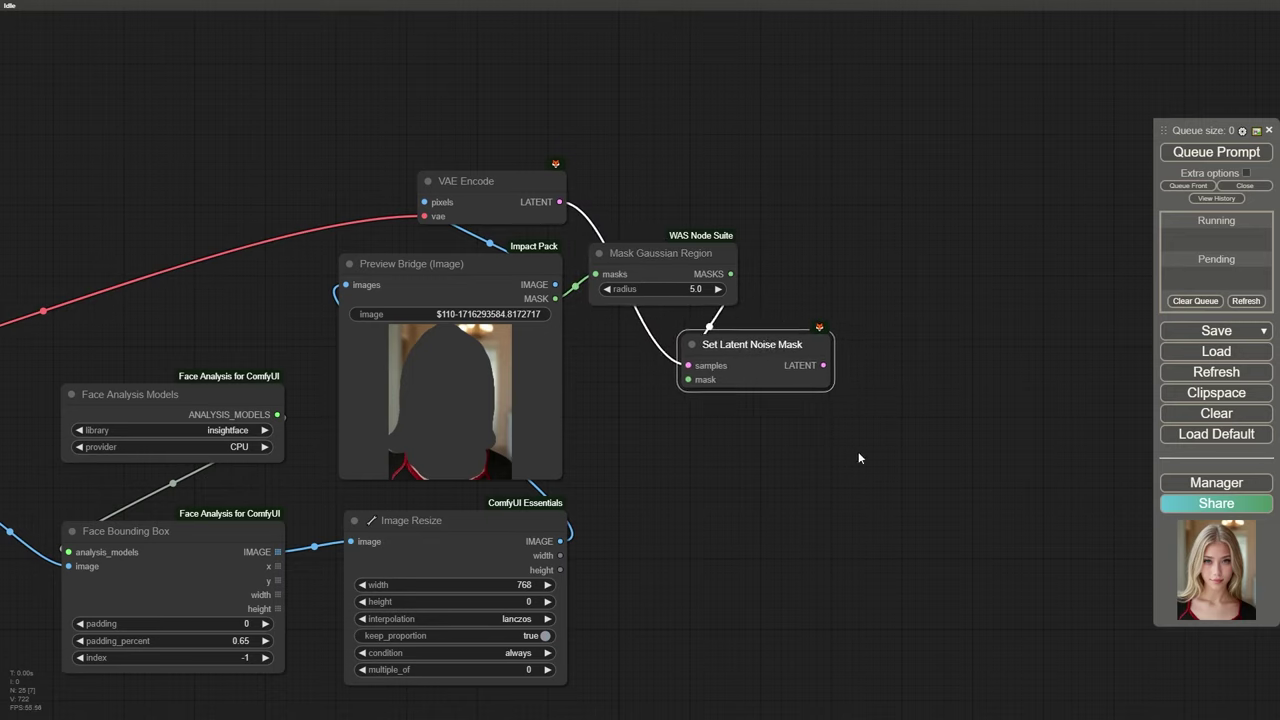
# Step: Add a CLIP Text Encode (Prompt) node below Set Latent Noise Mask with the text "blond beautiful face"
pyautogui.doubleClick(612, 490)
pyautogui.write('clip')
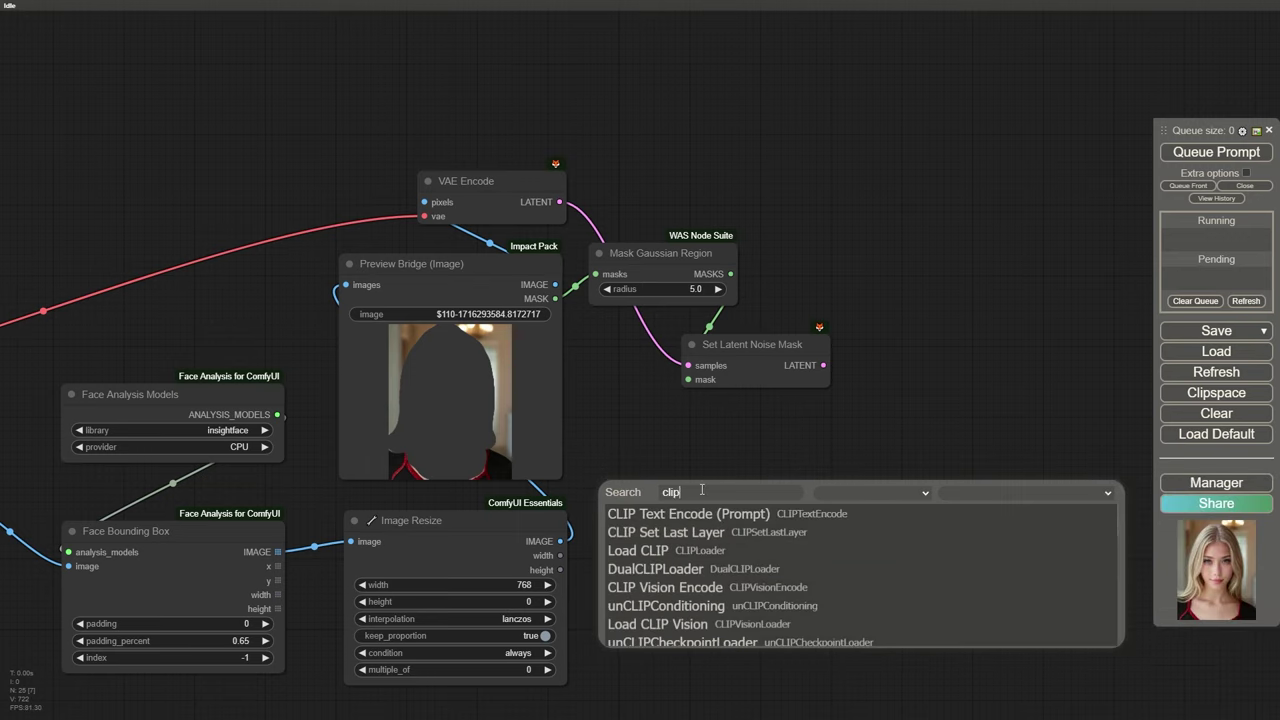
pyautogui.click(713, 514)
pyautogui.moveTo(917, 623); pyautogui.dragTo(806, 526)
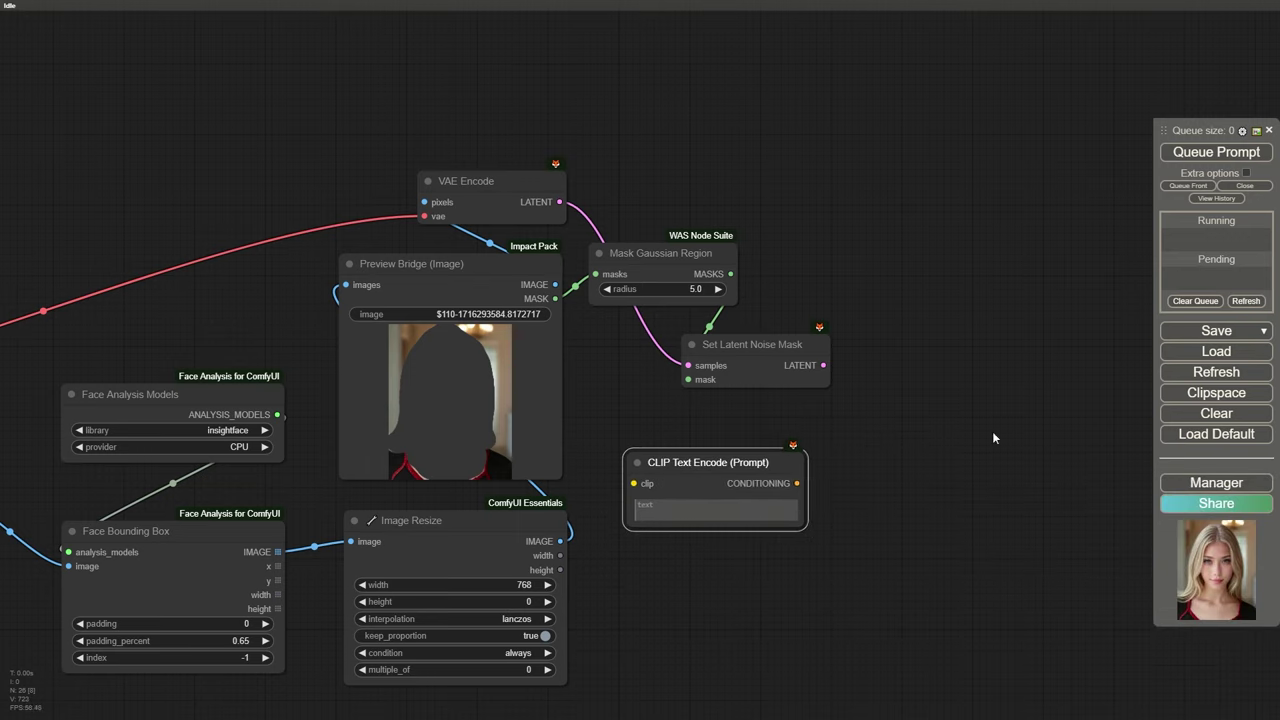
pyautogui.click(663, 507)
pyautogui.write('blond beautiful face')
pyautogui.moveTo(722, 463); pyautogui.dragTo(758, 460)
# Step: Paste a copy of the KSampler with its connections beside the new prompt node and connect that prompt's conditioning to its positive input
pyautogui.scroll(-5, 770, 458)
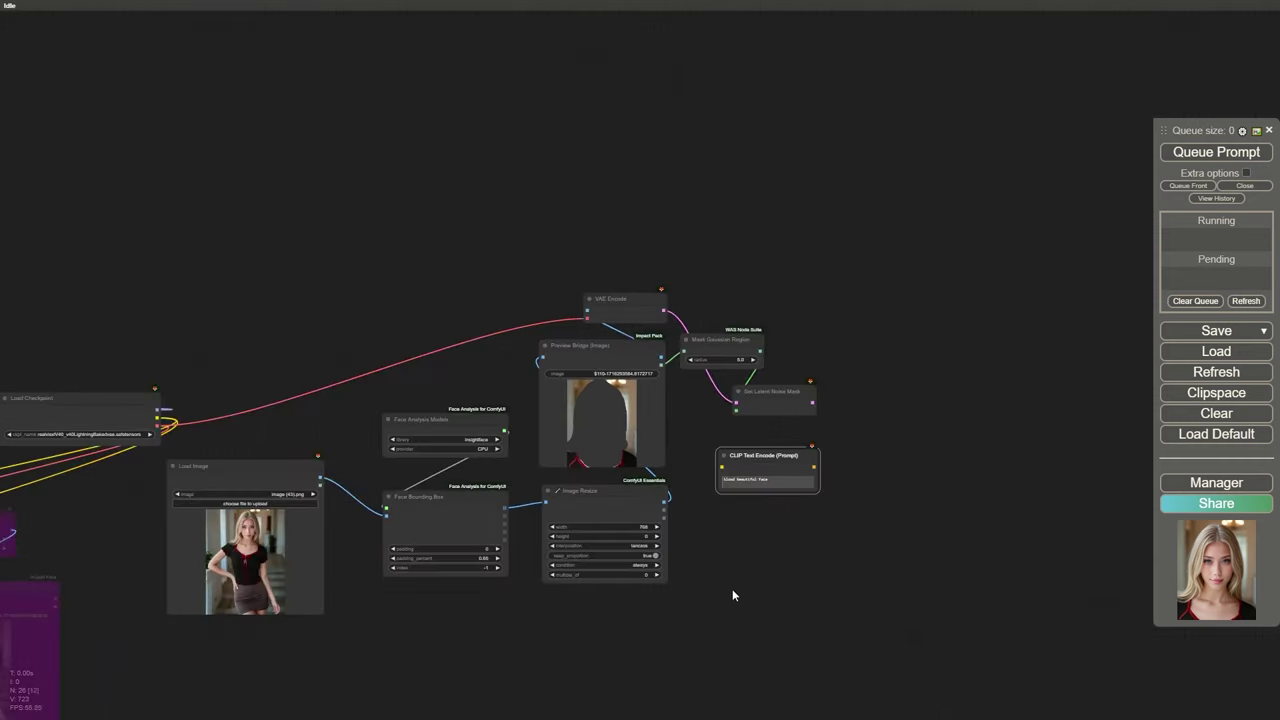
pyautogui.moveTo(736, 585); pyautogui.dragTo(1117, 510)
pyautogui.moveTo(866, 534); pyautogui.dragTo(404, 561)
pyautogui.hotkey('ctrl', 'shift', 'v')
pyautogui.moveTo(818, 375); pyautogui.dragTo(723, 371)
pyautogui.scroll(4, 686, 282)
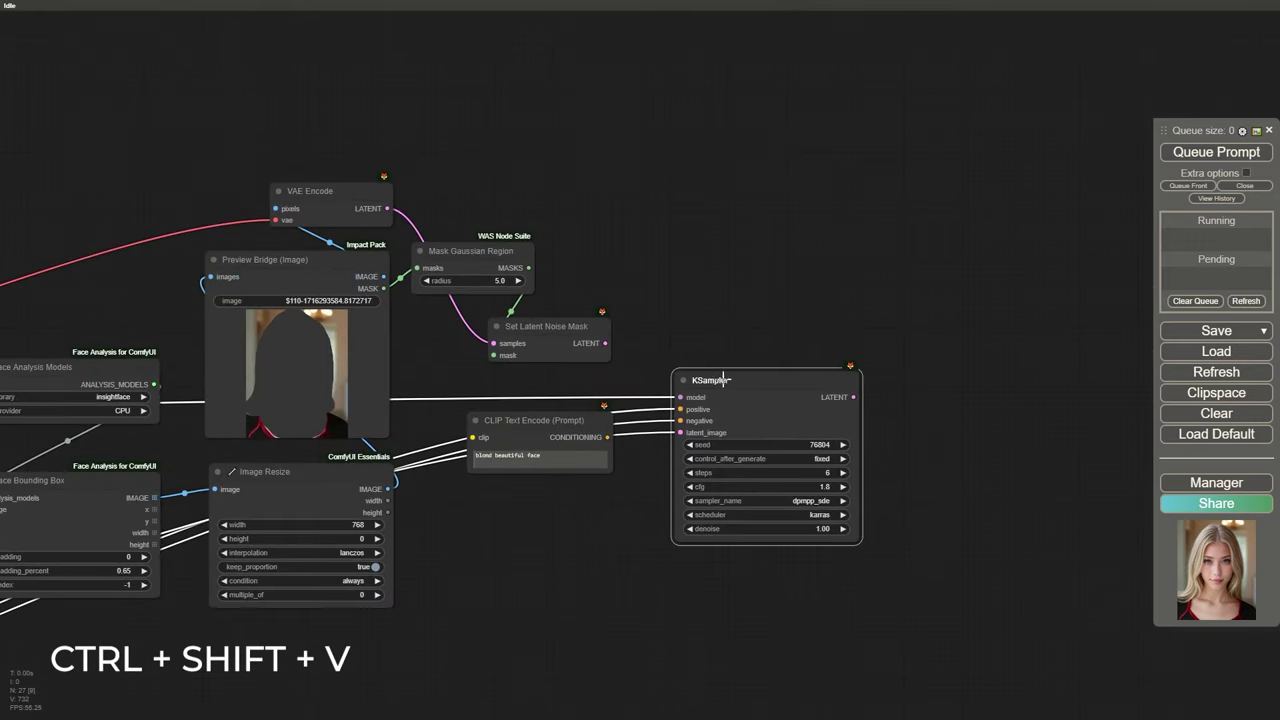
pyautogui.moveTo(698, 298); pyautogui.dragTo(814, 343)
pyautogui.moveTo(735, 482); pyautogui.dragTo(808, 446)
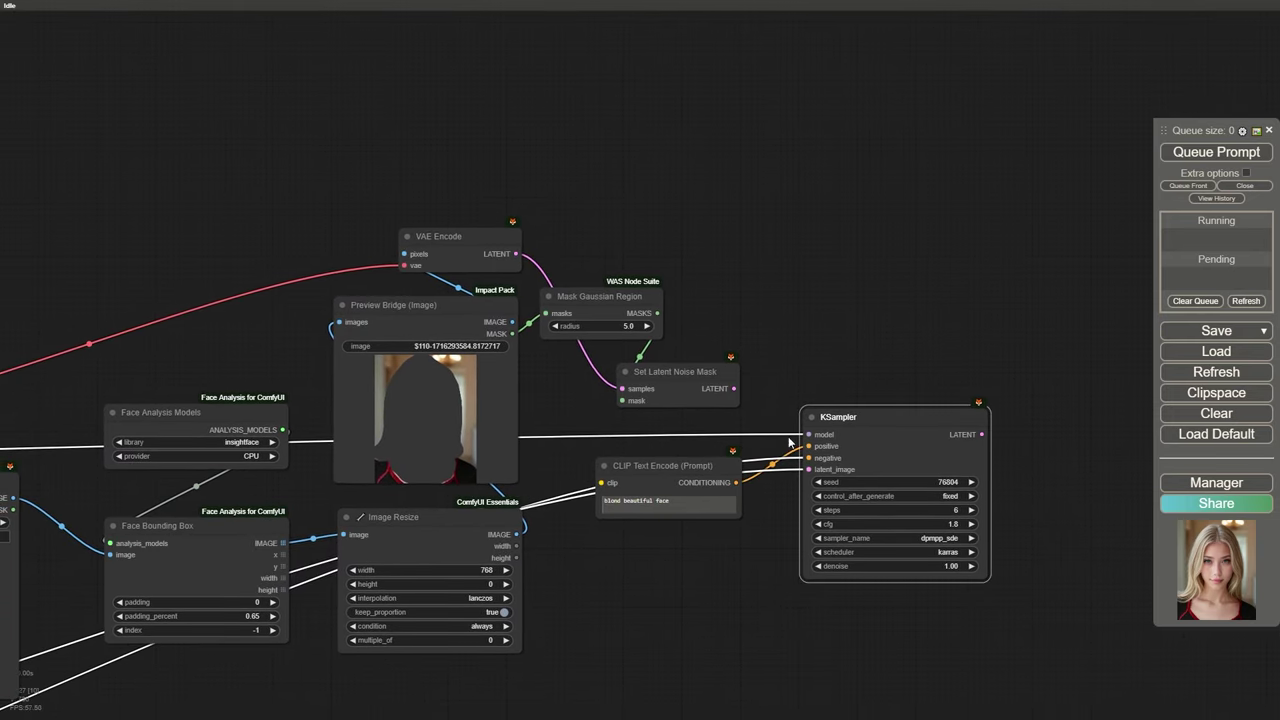
# Step: Re-enable the bypassed face image batch loader, its preview, IPAdapter Unified Loader and IPAdapter nodes
pyautogui.scroll(-10, 770, 445)
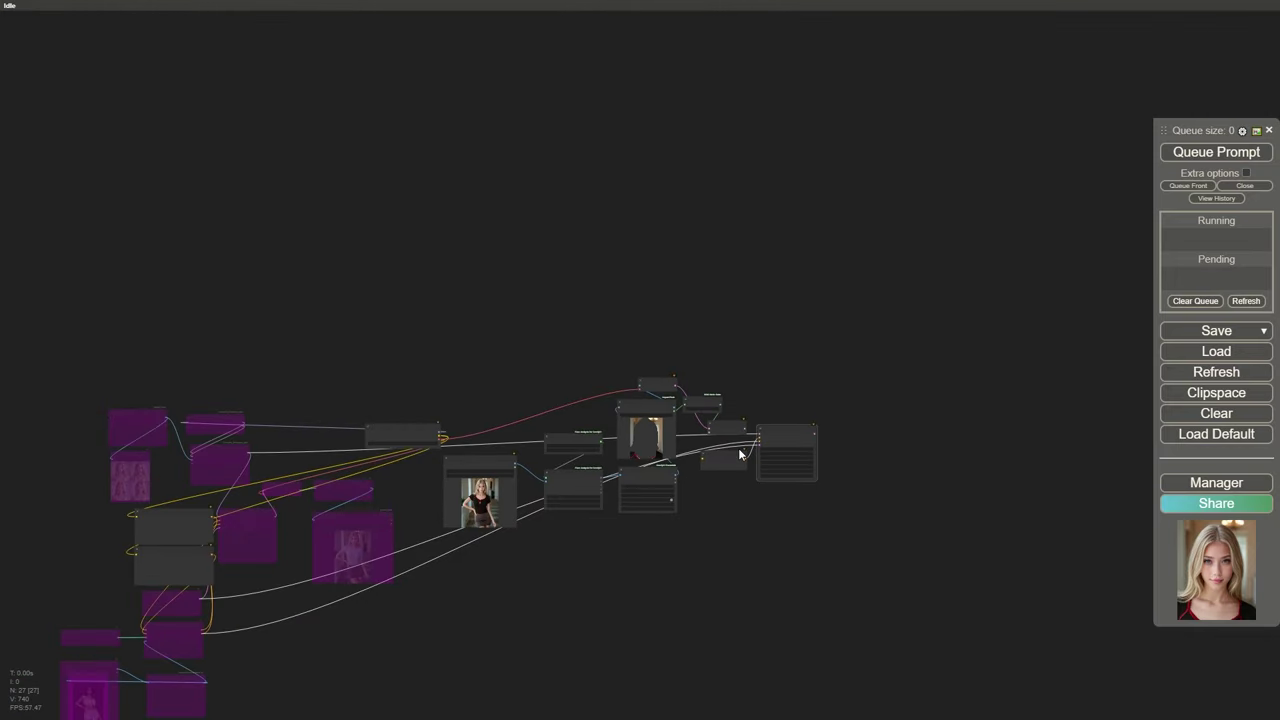
pyautogui.keyDown('ctrl'); pyautogui.moveTo(234, 366); pyautogui.dragTo(84, 478); pyautogui.keyUp('ctrl')
pyautogui.hotkey('ctrl', 'b')
pyautogui.scroll(10, 88, 476)
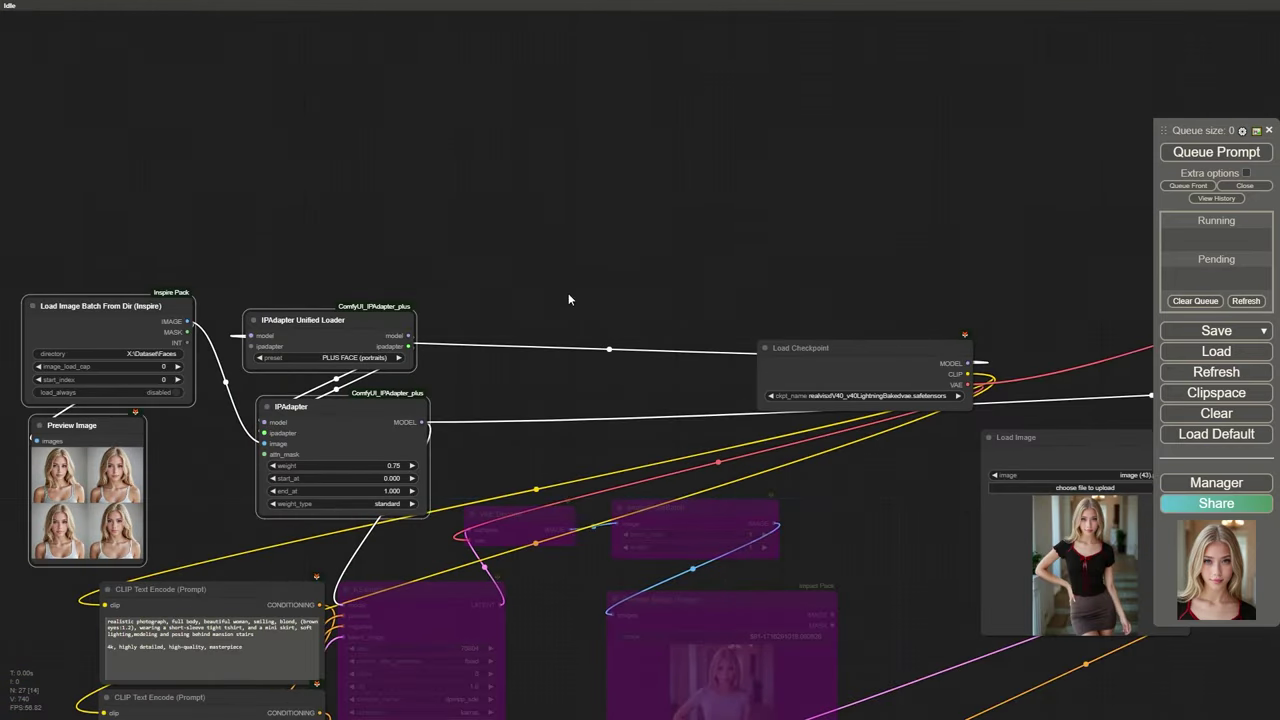
# Step: Add a VAE Decode node to the copied KSampler's latent output, with its vae input linked to the checkpoint
pyautogui.moveTo(1040, 297); pyautogui.dragTo(560, 297)
pyautogui.moveTo(1024, 293); pyautogui.dragTo(551, 233)
pyautogui.moveTo(939, 243); pyautogui.dragTo(673, 308)
pyautogui.moveTo(824, 371); pyautogui.dragTo(866, 379)
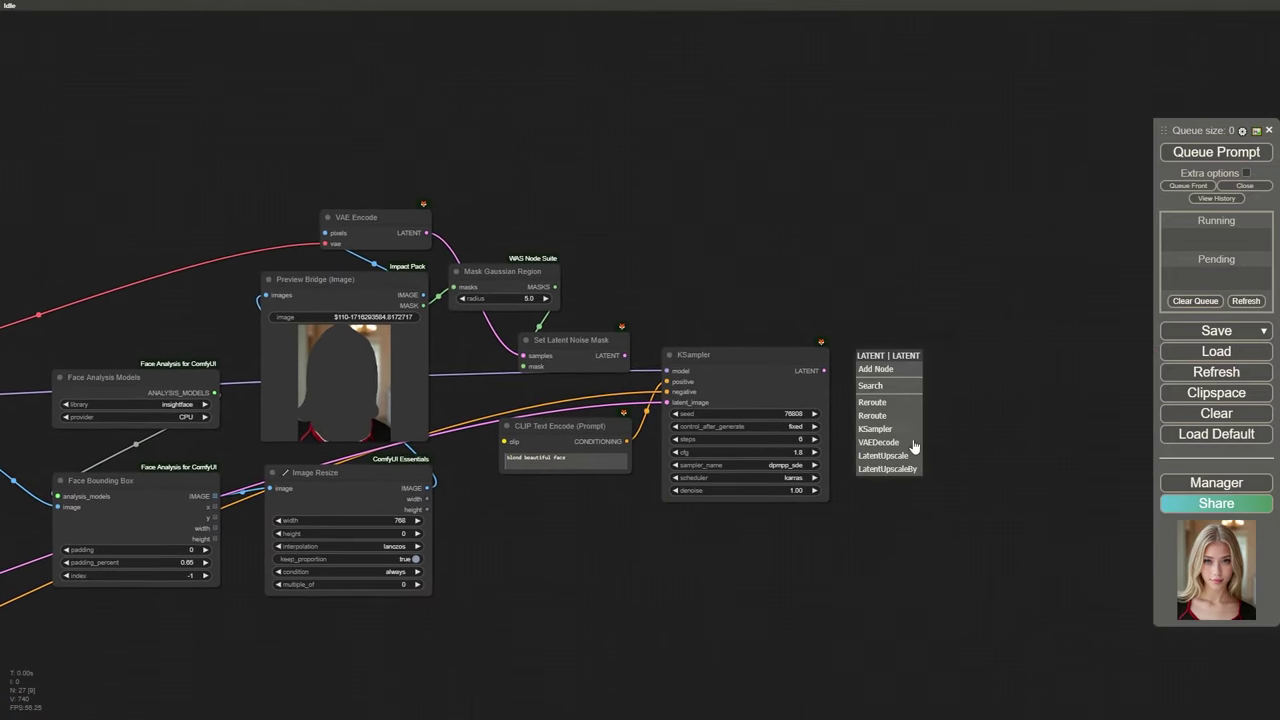
pyautogui.click(900, 443)
pyautogui.scroll(-5, 700, 315)
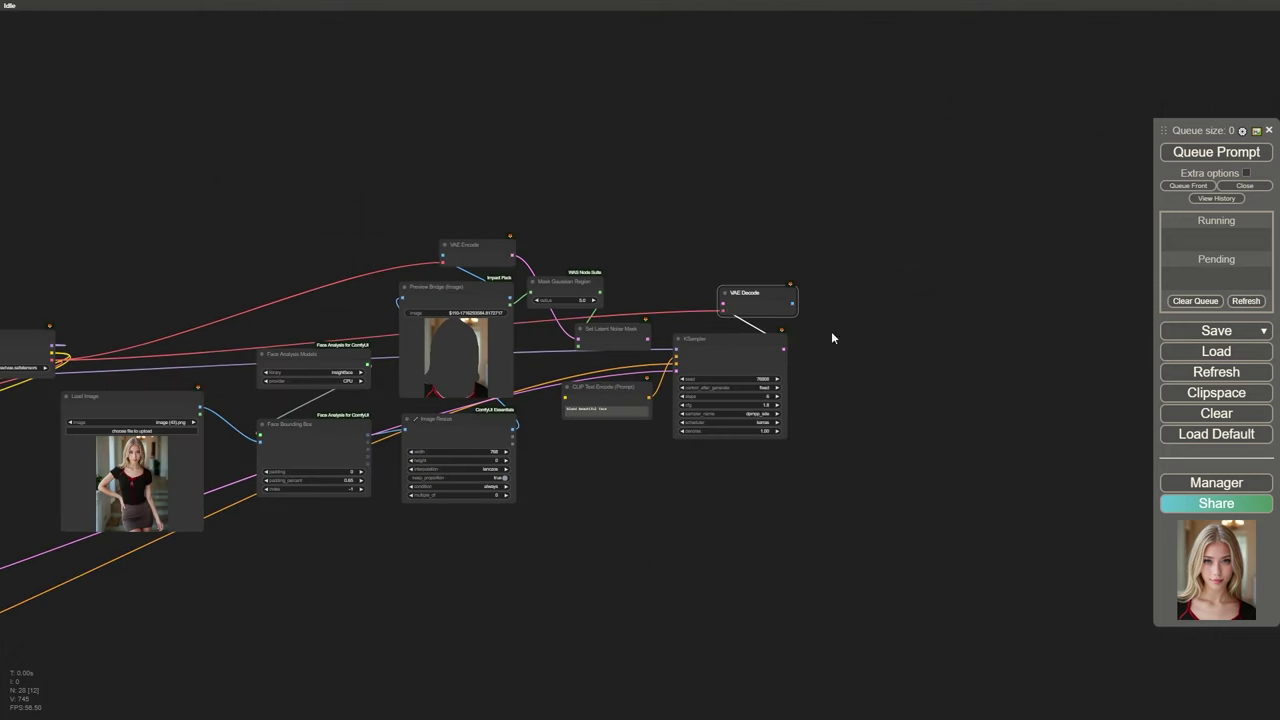
# Step: Add a Preview Bridge (Image) node beside the face KSampler and connect the VAE Decode image output to it
pyautogui.scroll(7, 790, 325)
pyautogui.moveTo(817, 322); pyautogui.dragTo(831, 332)
pyautogui.click(877, 452)
pyautogui.write('previe')
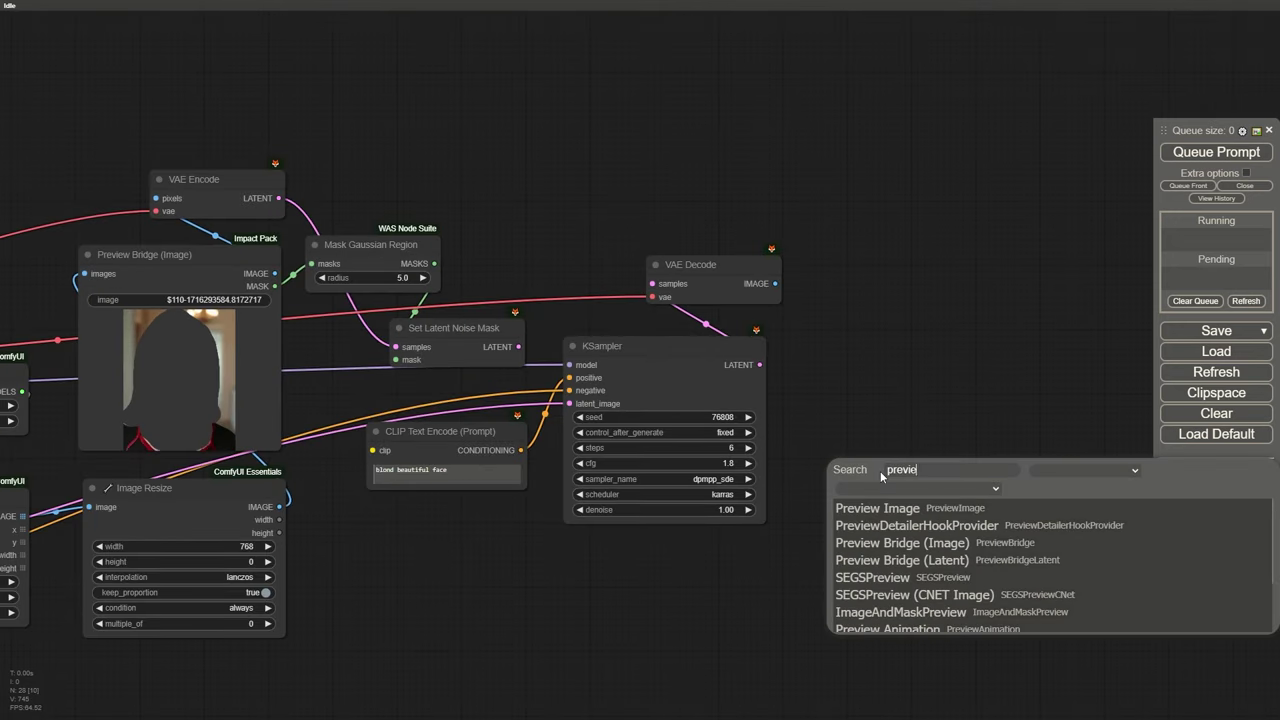
pyautogui.click(919, 546)
pyautogui.moveTo(920, 464); pyautogui.dragTo(842, 338)
pyautogui.moveTo(775, 283); pyautogui.dragTo(815, 357)
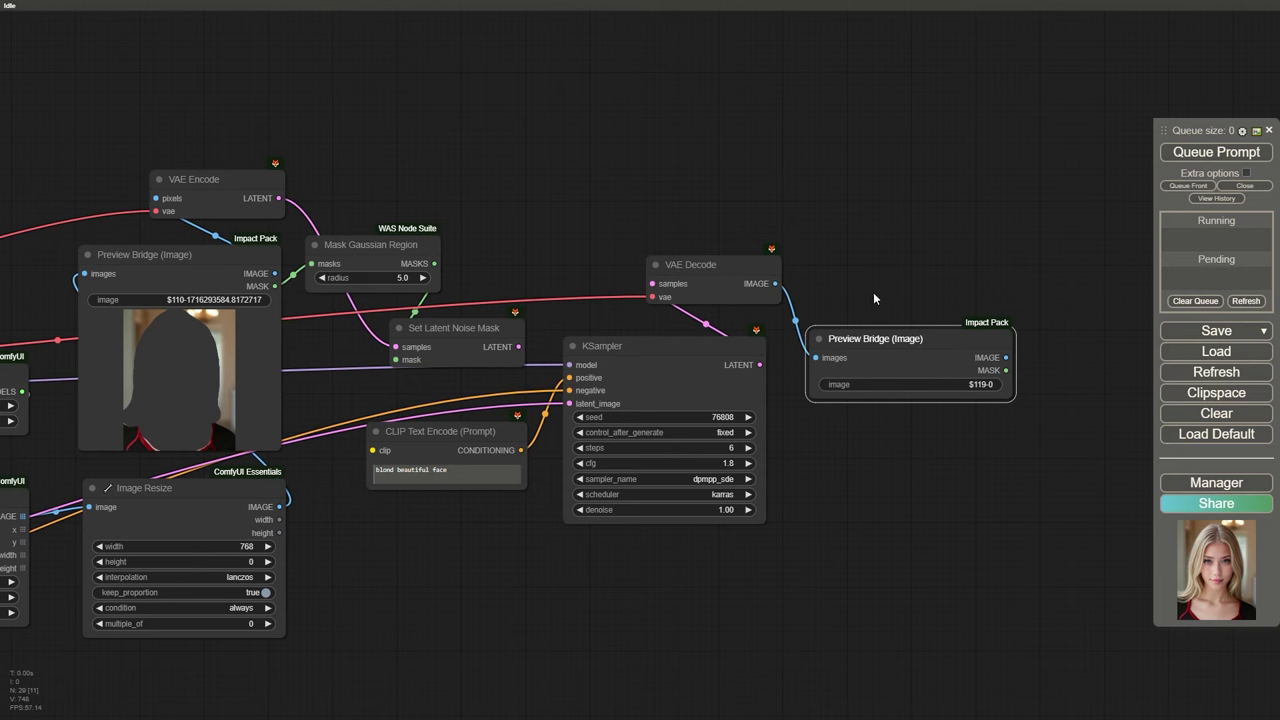
# Step: Set the face KSampler's denoise to 0.5 and queue the prompt
pyautogui.scroll(-1, 859, 322)
pyautogui.scroll(1, 789, 472)
pyautogui.click(735, 495)
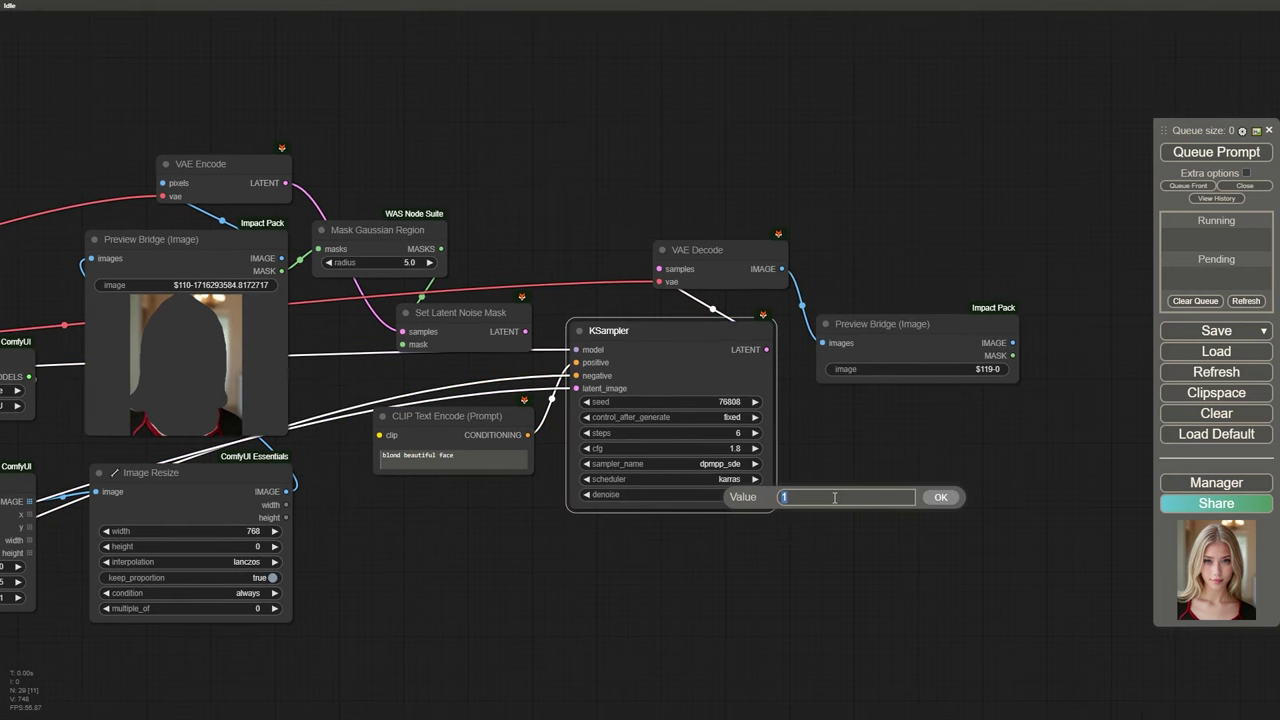
pyautogui.write('0.5')
pyautogui.press('Return')
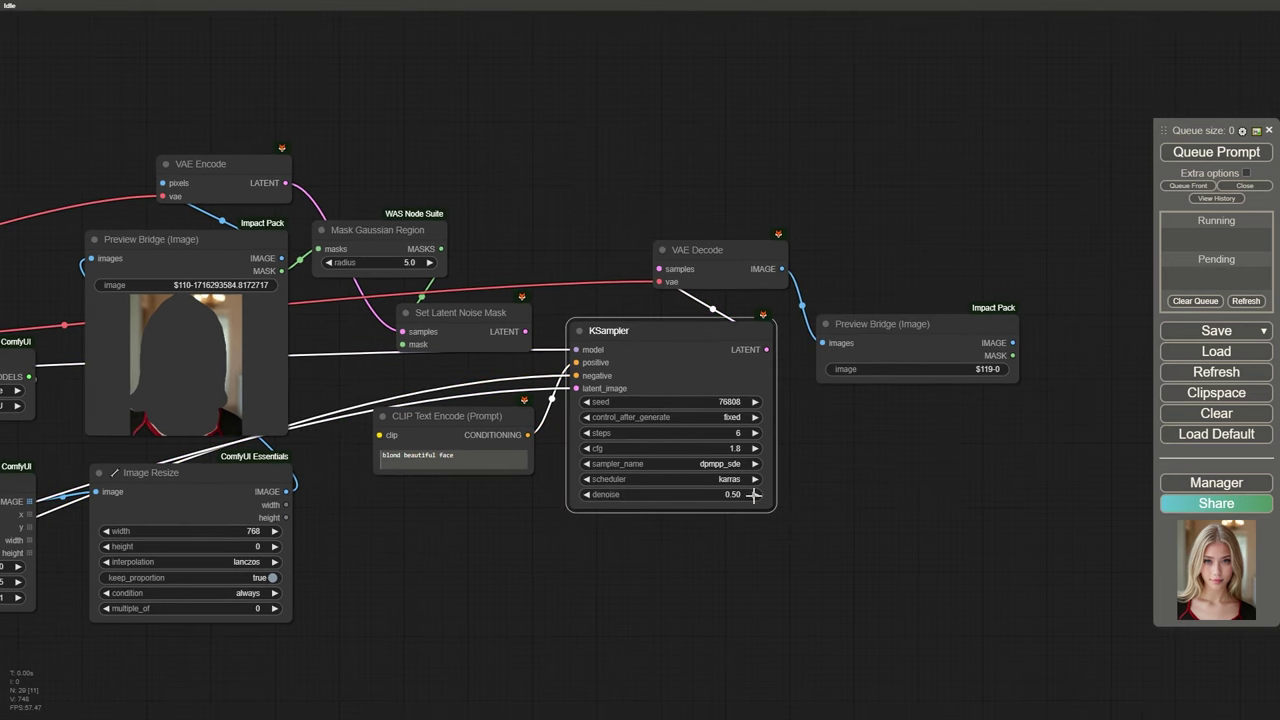
pyautogui.click(1207, 154)
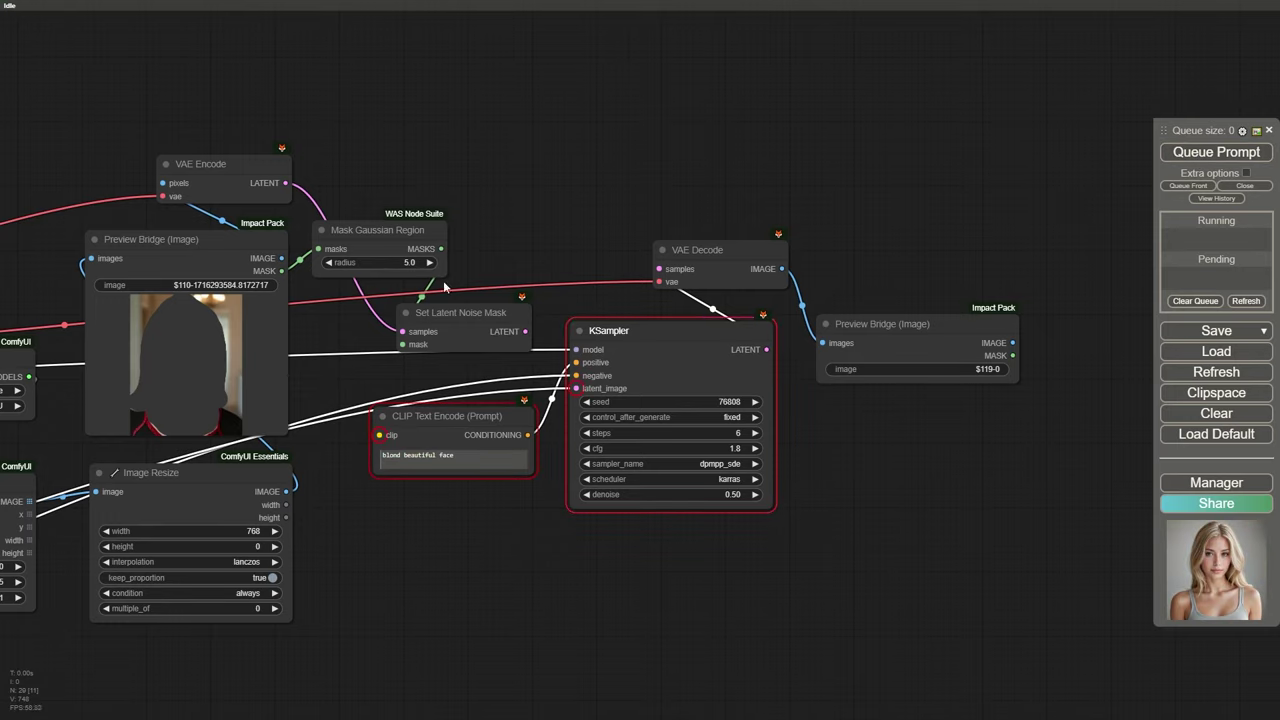
# Step: Connect the checkpoint's CLIP to the face prompt and the Set Latent Noise Mask latent to the face KSampler, and queue the prompt again
pyautogui.moveTo(290, 371)
pyautogui.mouseDown()
pyautogui.moveTo(467, 385)
pyautogui.moveTo(930, 376)
pyautogui.moveTo(290, 390)
pyautogui.mouseUp()
pyautogui.moveTo(529, 386); pyautogui.dragTo(759, 447)
pyautogui.moveTo(759, 408); pyautogui.dragTo(810, 464)
pyautogui.moveTo(862, 290); pyautogui.dragTo(764, 227)
pyautogui.click(1207, 153)
pyautogui.scroll(-2, 729, 263)
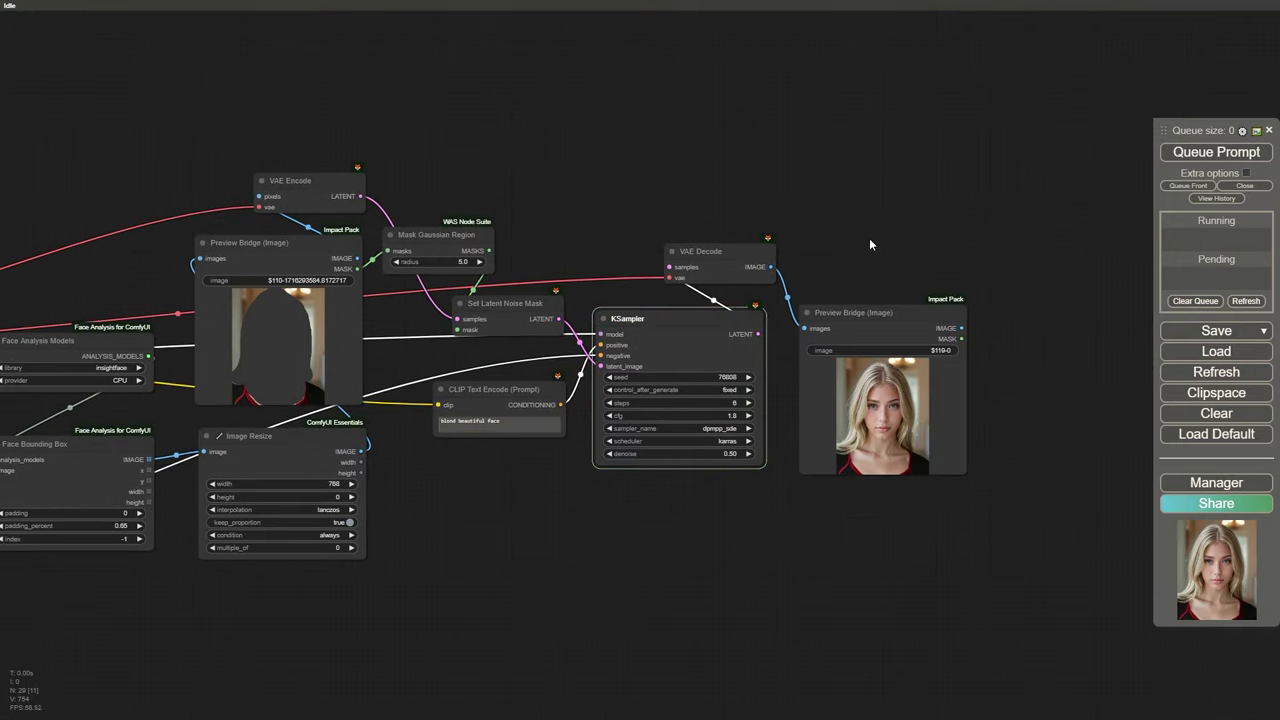
# Step: Compare the regenerated face preview with the dataset reference faces and with the original loaded image
pyautogui.scroll(9, 905, 422)
pyautogui.scroll(-15, 905, 390)
pyautogui.moveTo(43, 220); pyautogui.dragTo(616, 246)
pyautogui.scroll(5, 616, 246)
pyautogui.moveTo(786, 301); pyautogui.dragTo(123, 460)
pyautogui.scroll(11, 106, 570)
pyautogui.moveTo(126, 658); pyautogui.dragTo(199, 628)
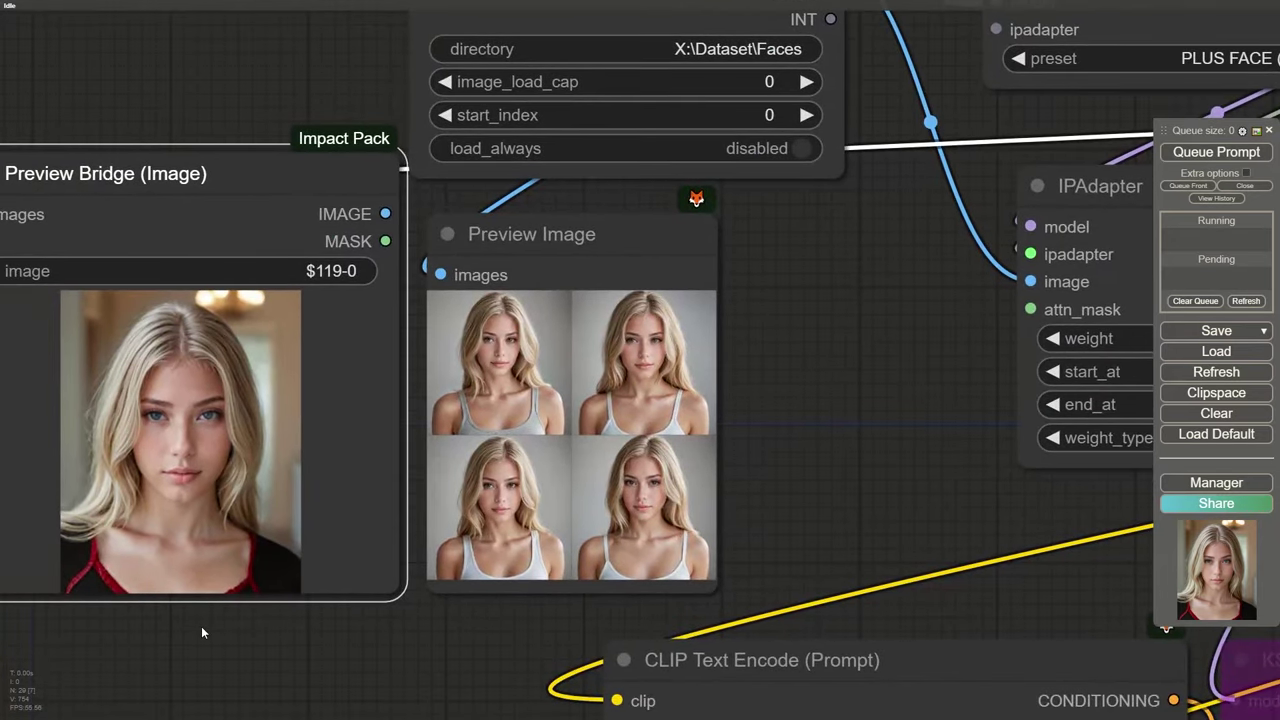
pyautogui.moveTo(201, 626); pyautogui.dragTo(201, 624)
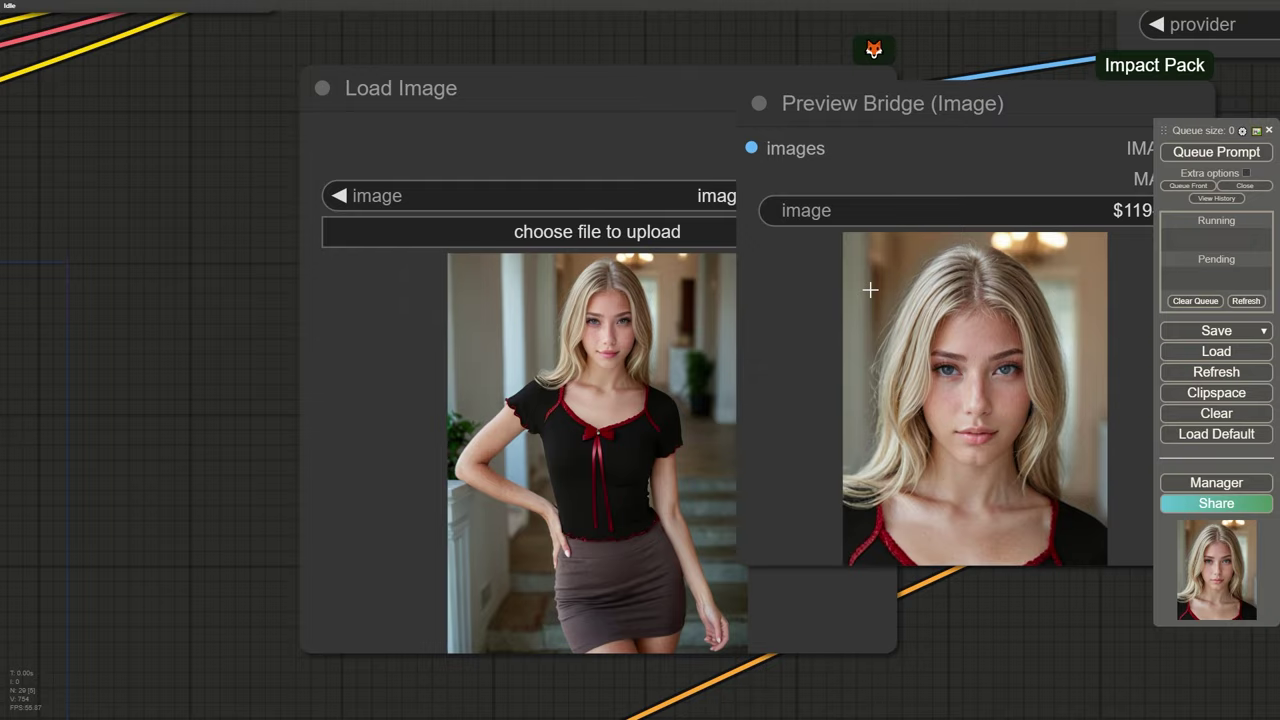
pyautogui.scroll(-15, 870, 290)
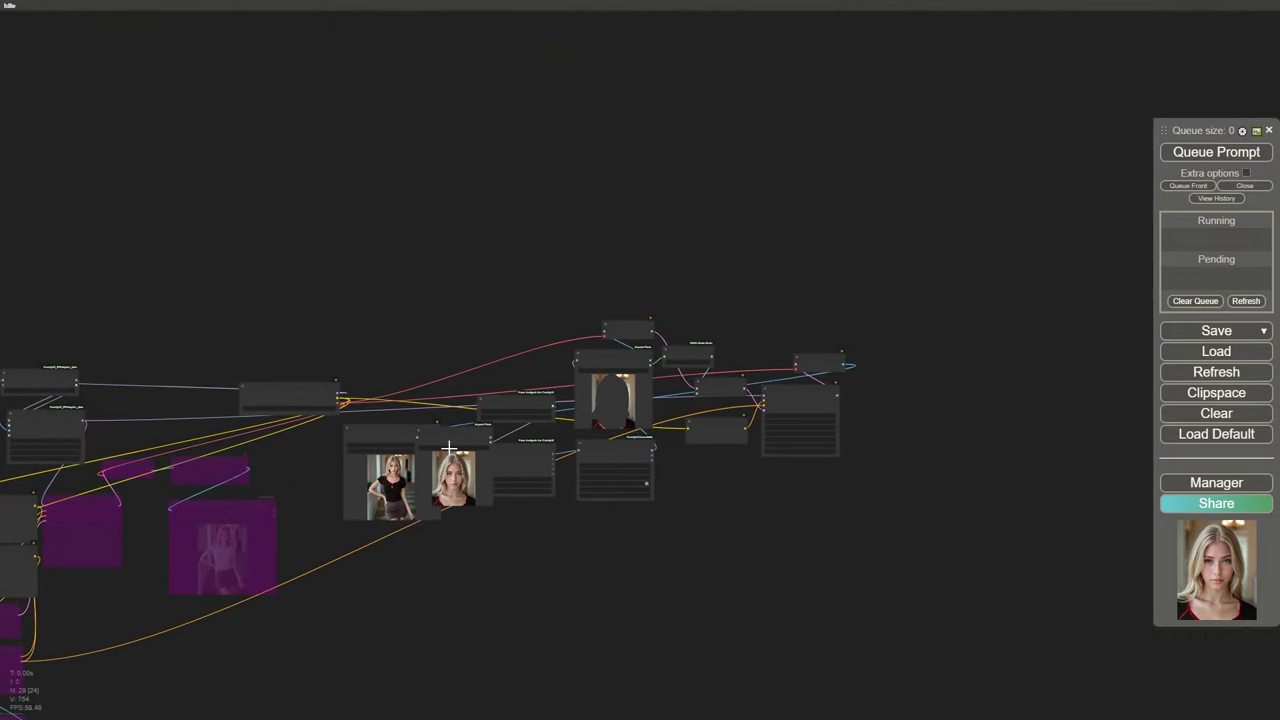
pyautogui.scroll(10, 890, 500)
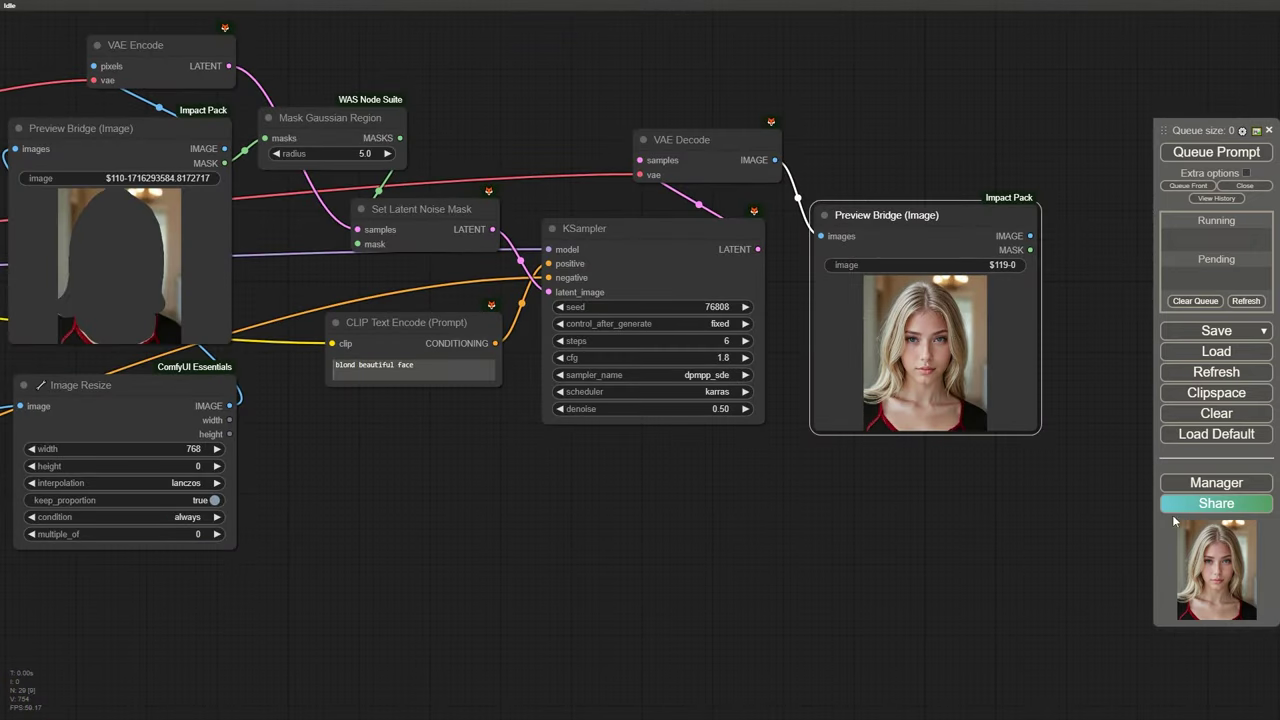
# Step: Add an Image Resize node beside the regenerated face preview and feed it that preview's image output
pyautogui.moveTo(1125, 350); pyautogui.dragTo(778, 420)
pyautogui.doubleClick(873, 417)
pyautogui.write('image  ')
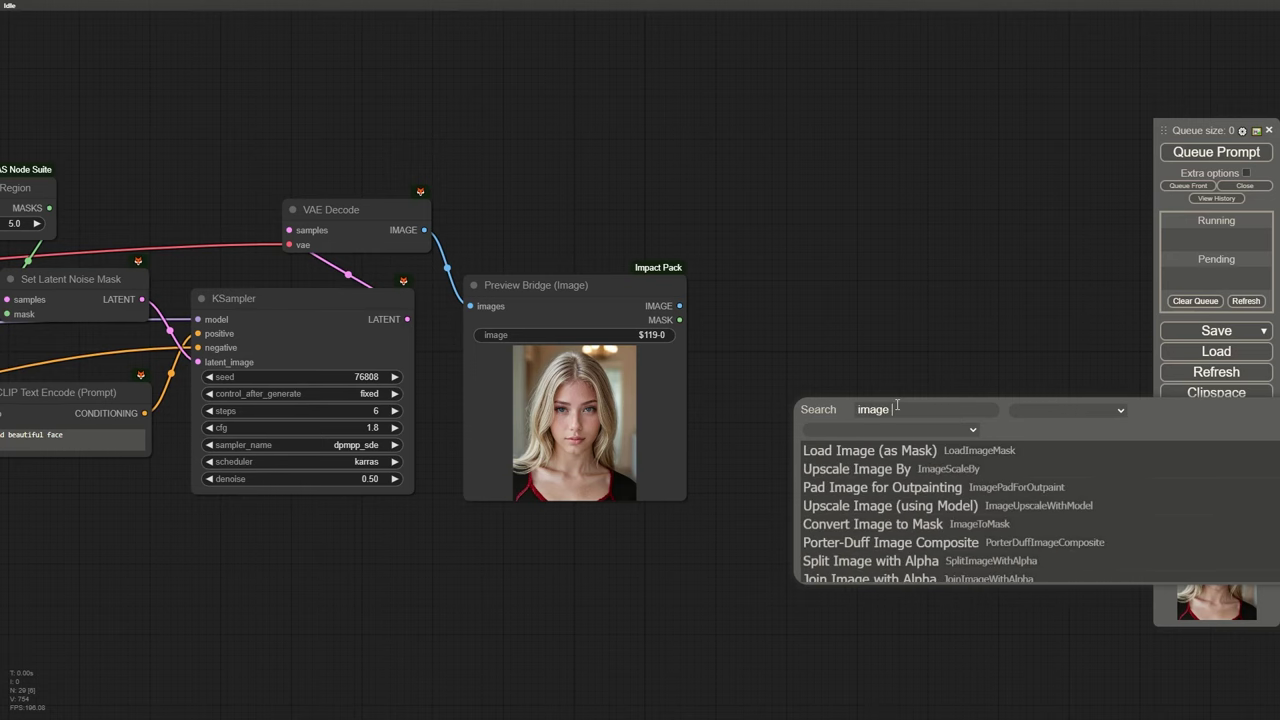
pyautogui.write('res')
pyautogui.click(870, 455)
pyautogui.moveTo(891, 434); pyautogui.dragTo(866, 363)
pyautogui.scroll(1, 782, 296)
pyautogui.moveTo(669, 307); pyautogui.dragTo(797, 380)
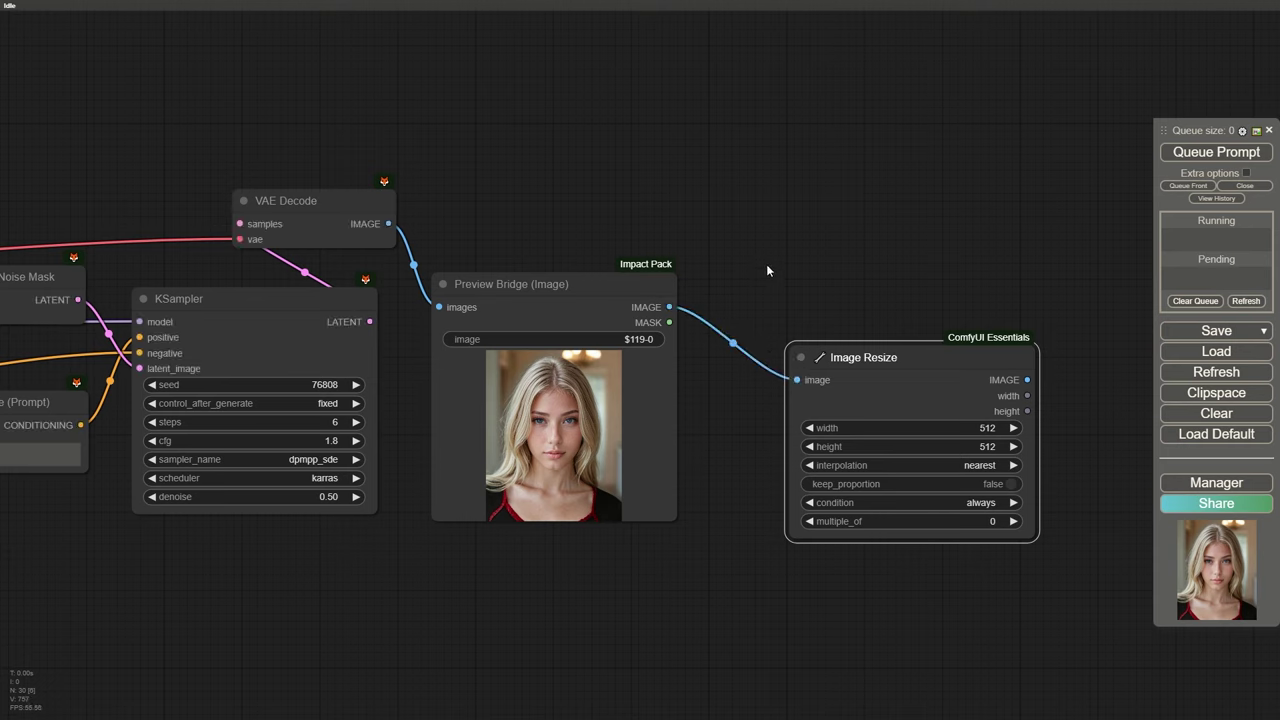
# Step: Convert the width and height values of the new Image Resize node to inputs
pyautogui.rightClick(903, 387)
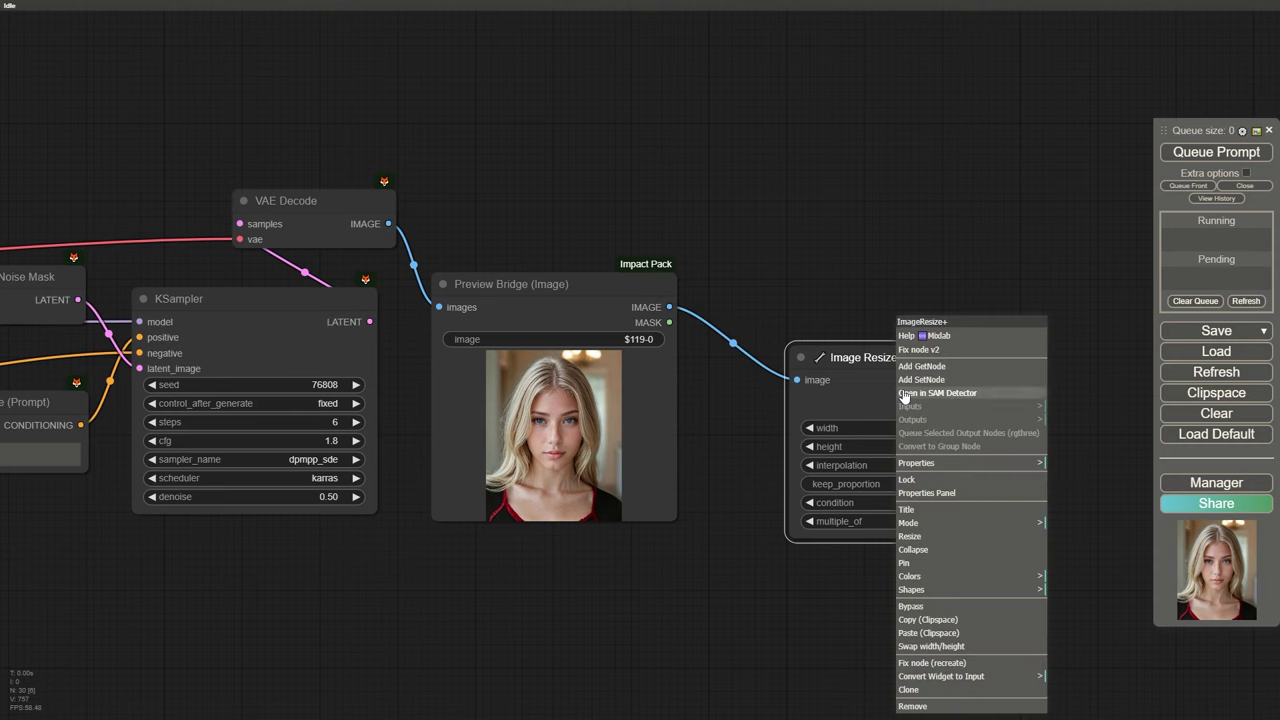
pyautogui.click(966, 676)
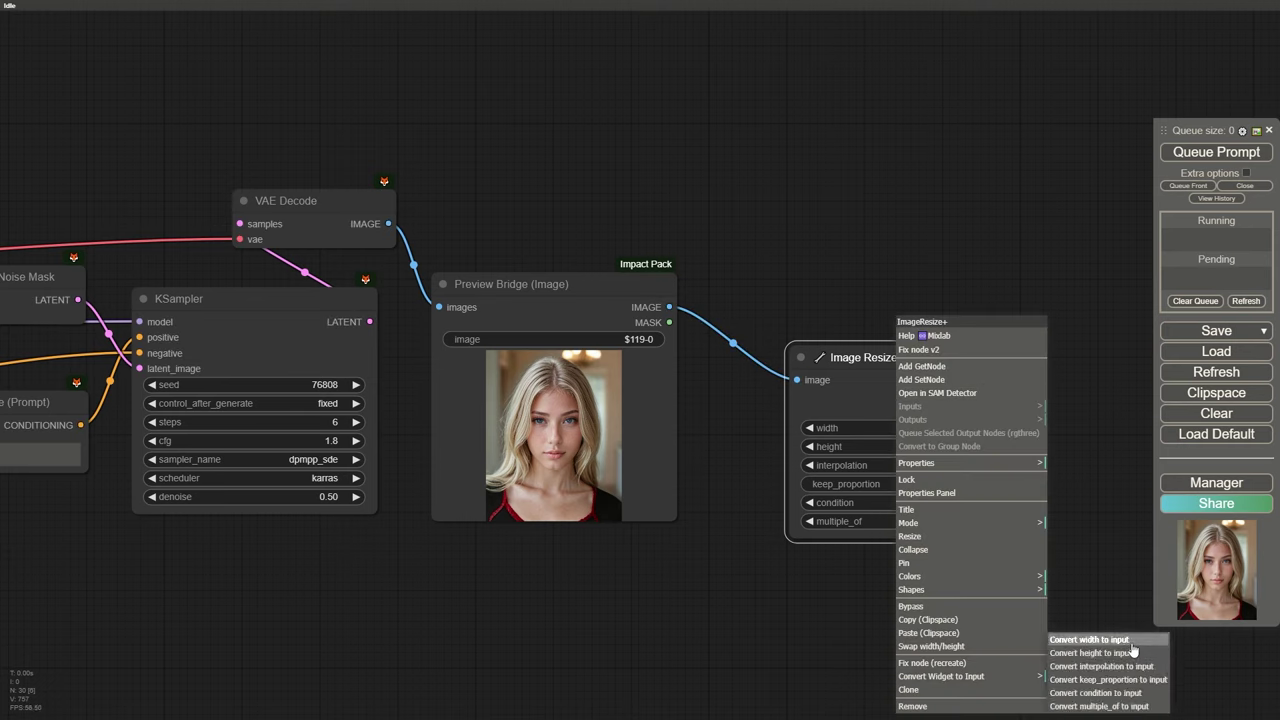
pyautogui.click(1090, 639)
pyautogui.rightClick(880, 403)
pyautogui.click(948, 668)
pyautogui.click(1085, 652)
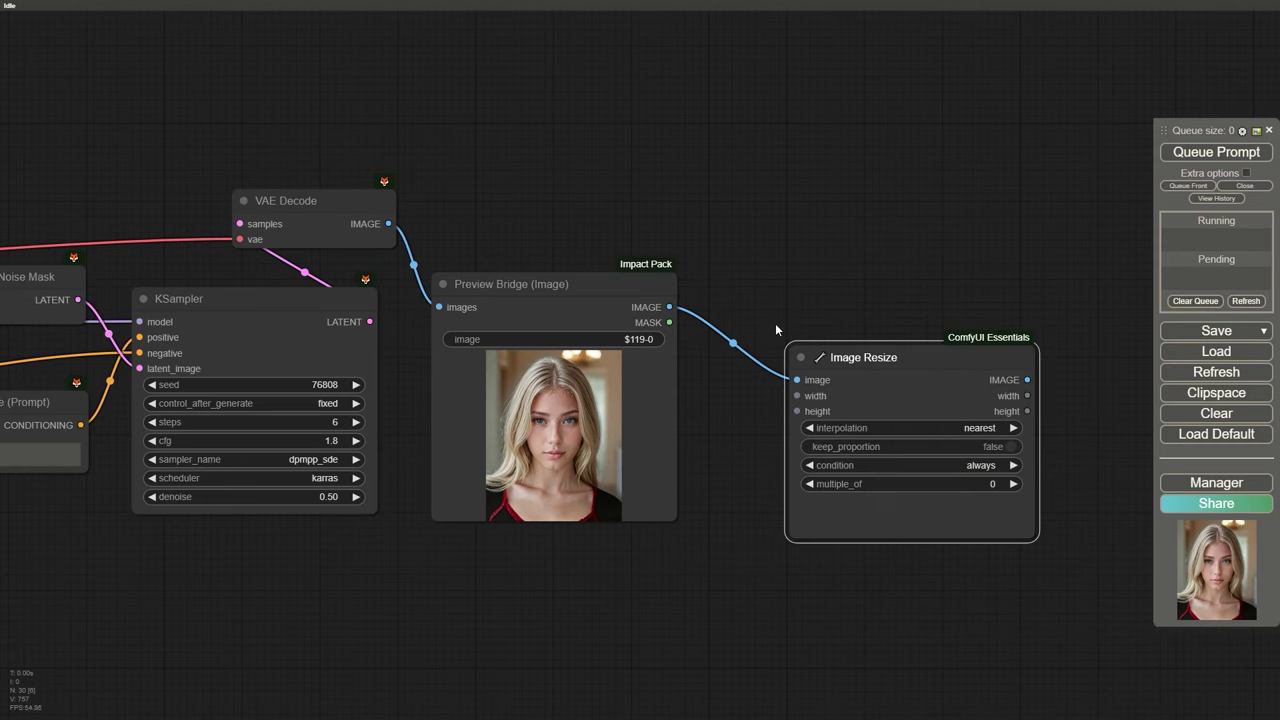
# Step: Connect the Face Bounding Box width and height to the new Image Resize node and set its interpolation to lanczos
pyautogui.scroll(-5, 765, 462)
pyautogui.moveTo(215, 480); pyautogui.dragTo(378, 501)
pyautogui.moveTo(143, 523); pyautogui.dragTo(1044, 427)
pyautogui.moveTo(350, 592); pyautogui.dragTo(506, 583)
pyautogui.click(212, 470)
pyautogui.moveTo(720, 590); pyautogui.dragTo(489, 603)
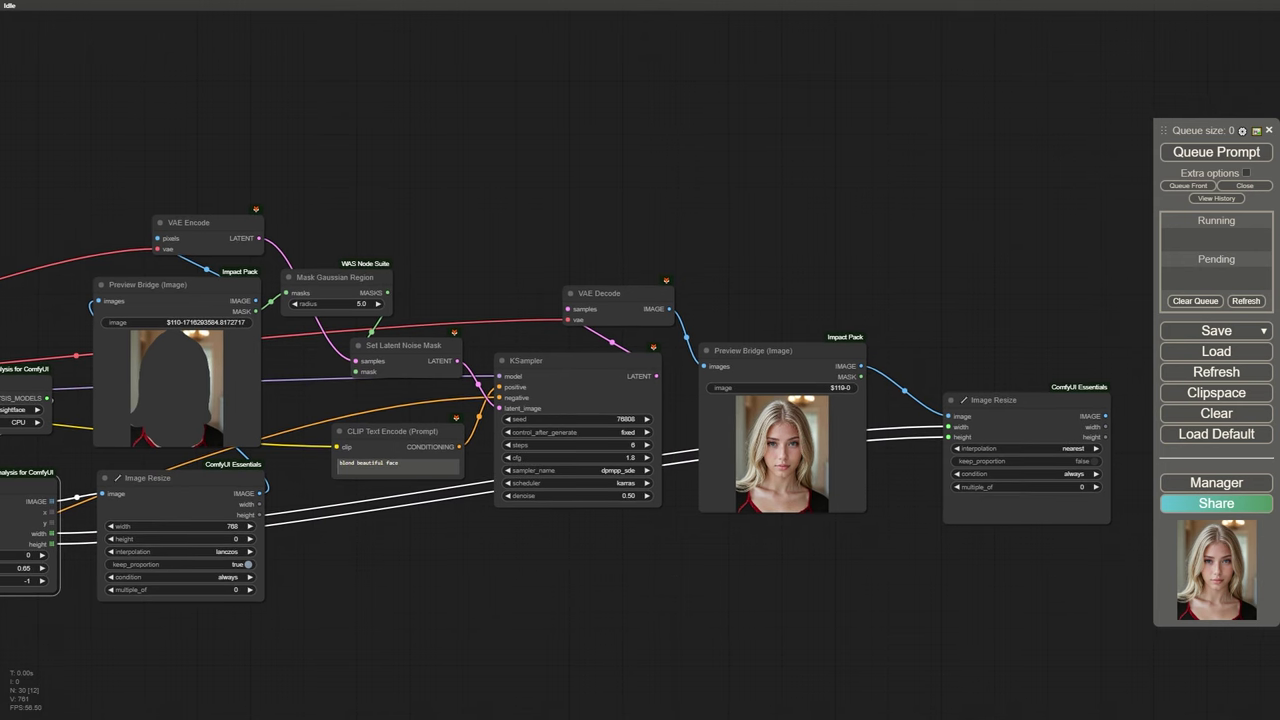
pyautogui.scroll(4, 1073, 370)
pyautogui.click(900, 487)
pyautogui.click(918, 569)
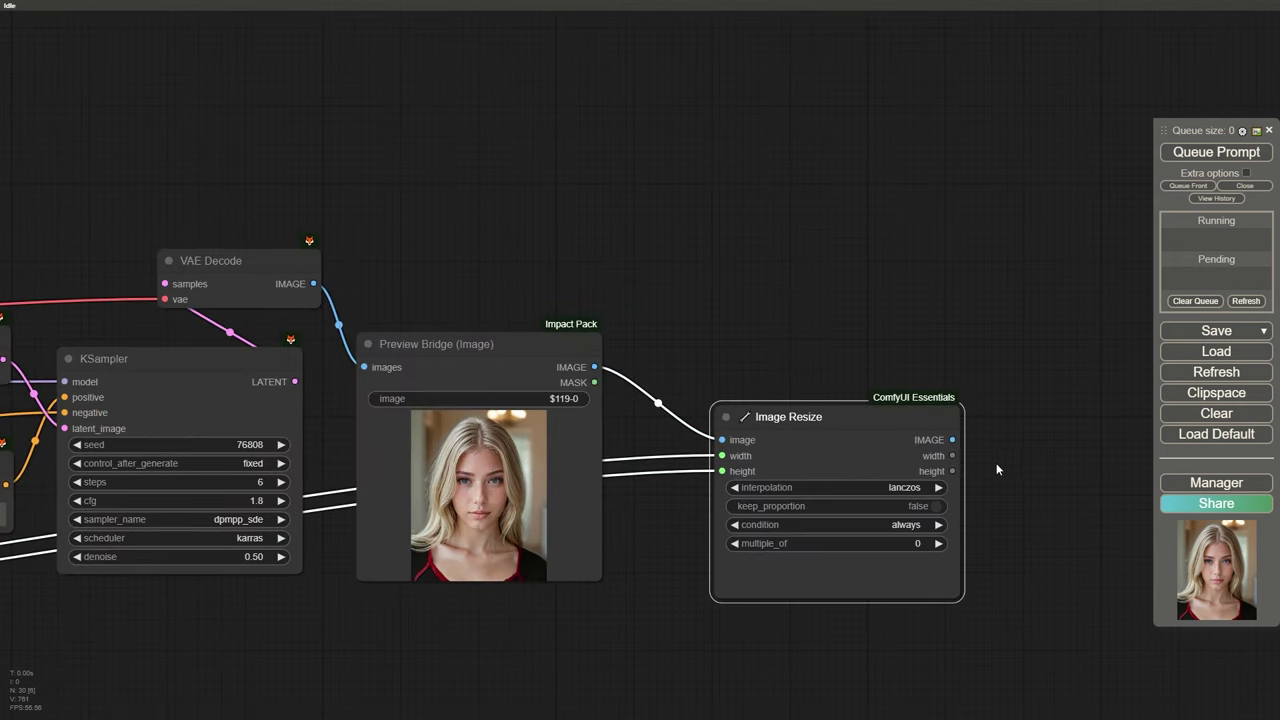
# Step: Add an ImageCompositeMasked node after the new Image Resize and connect the resized image to its source input
pyautogui.moveTo(1000, 435); pyautogui.dragTo(809, 391)
pyautogui.doubleClick(882, 375)
pyautogui.write('imagecom')
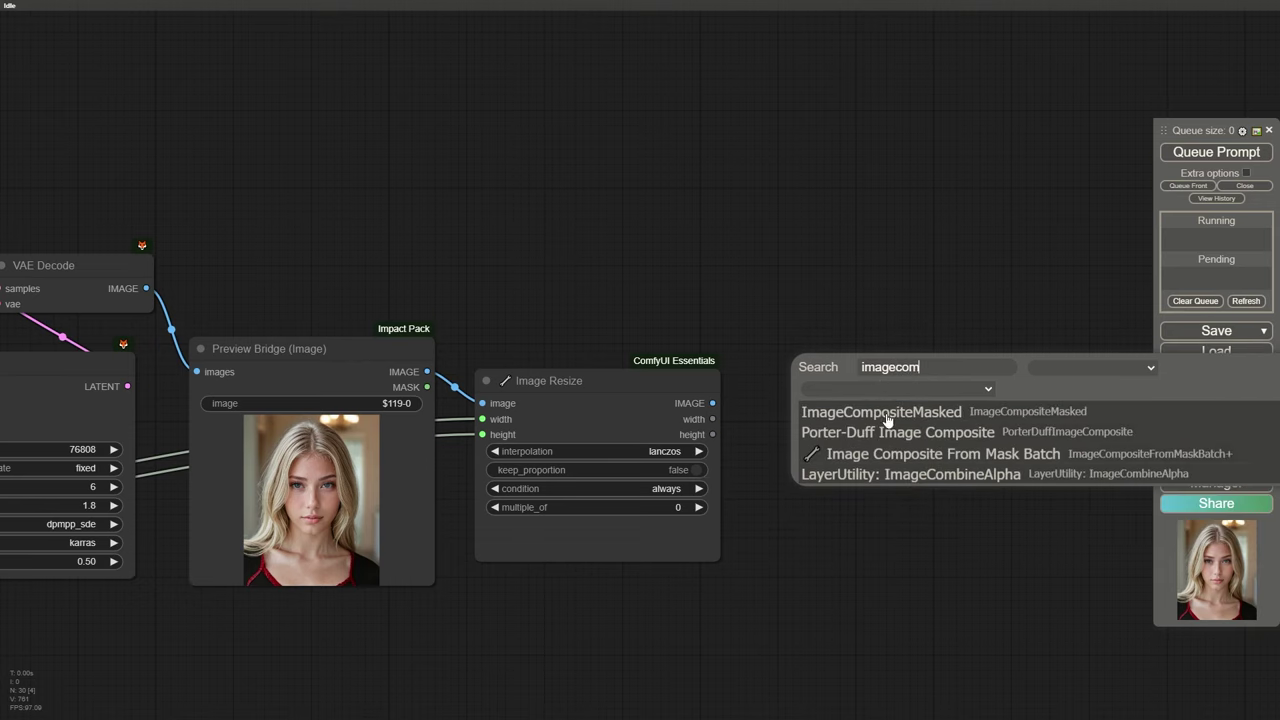
pyautogui.click(887, 413)
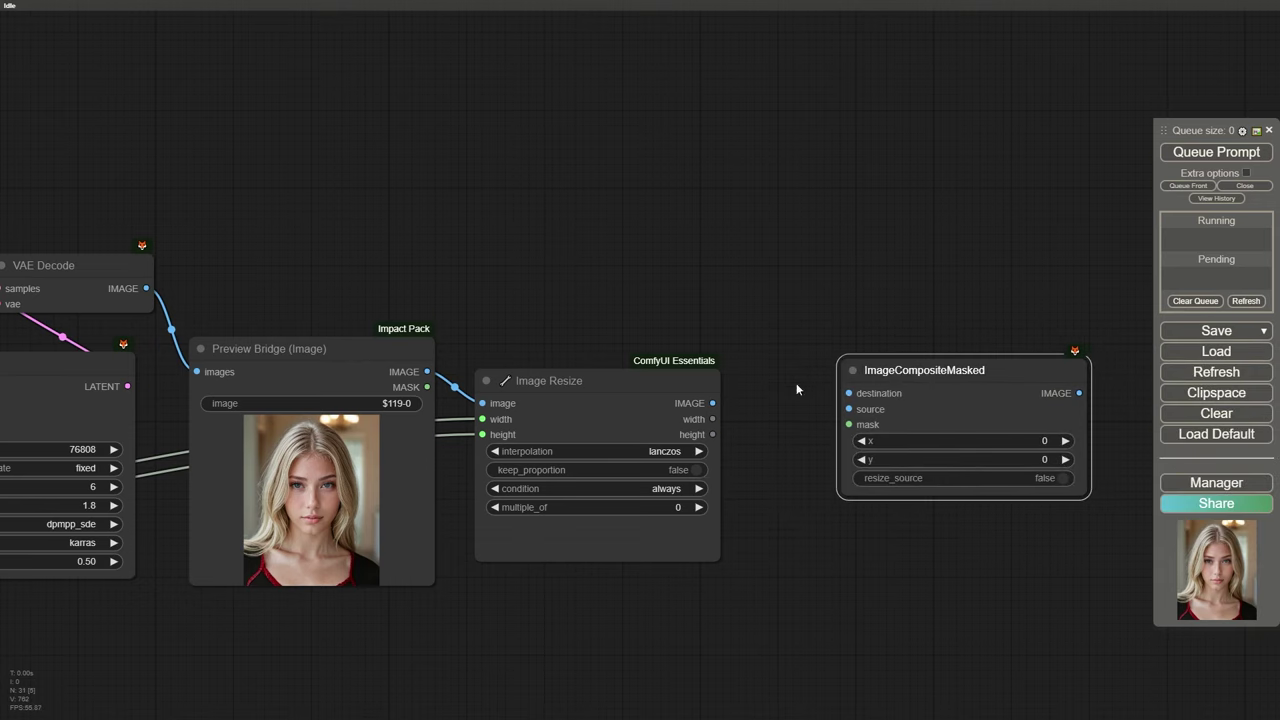
pyautogui.moveTo(712, 403); pyautogui.dragTo(849, 409)
# Step: Connect the original Load Image to the composite's destination and the Mask Gaussian Region output to its mask input
pyautogui.scroll(-10, 787, 323)
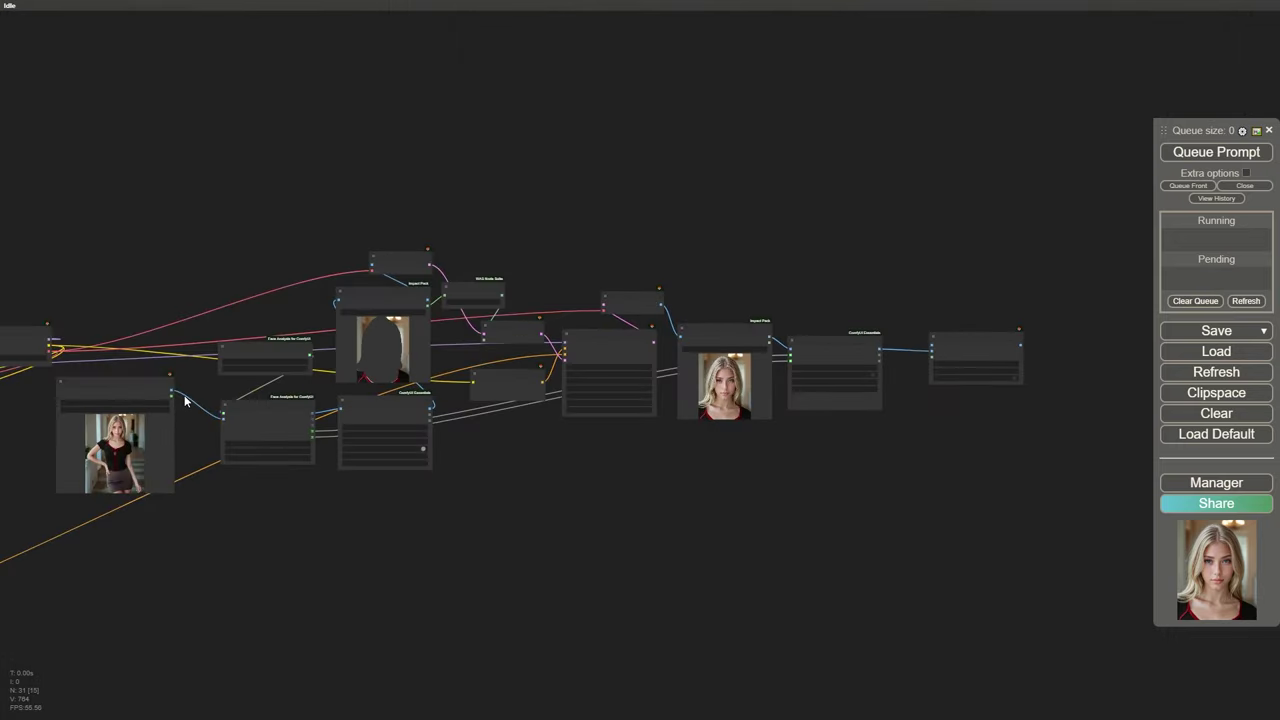
pyautogui.moveTo(169, 390); pyautogui.dragTo(931, 346)
pyautogui.scroll(2, 964, 309)
pyautogui.scroll(5, 964, 309)
pyautogui.scroll(-6, 914, 330)
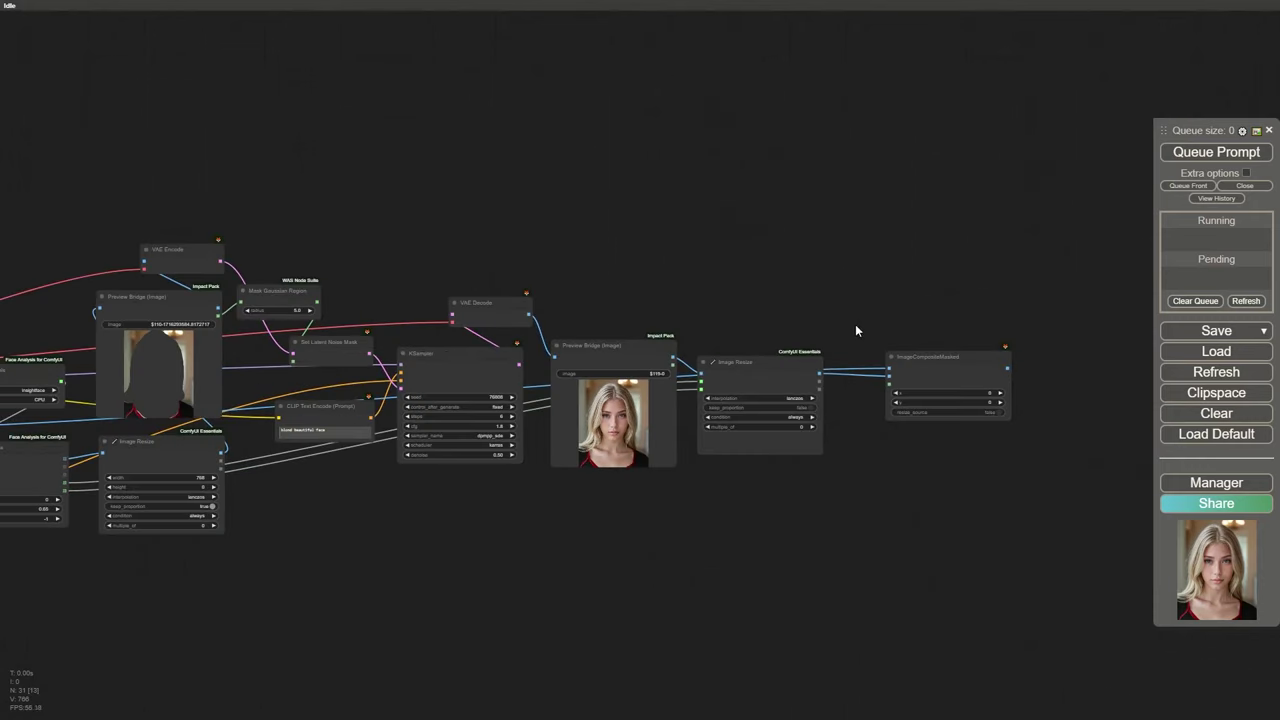
pyautogui.moveTo(316, 301); pyautogui.dragTo(890, 380)
pyautogui.scroll(5, 965, 377)
# Step: Convert the x and y values of the ImageCompositeMasked node to inputs
pyautogui.rightClick(942, 424)
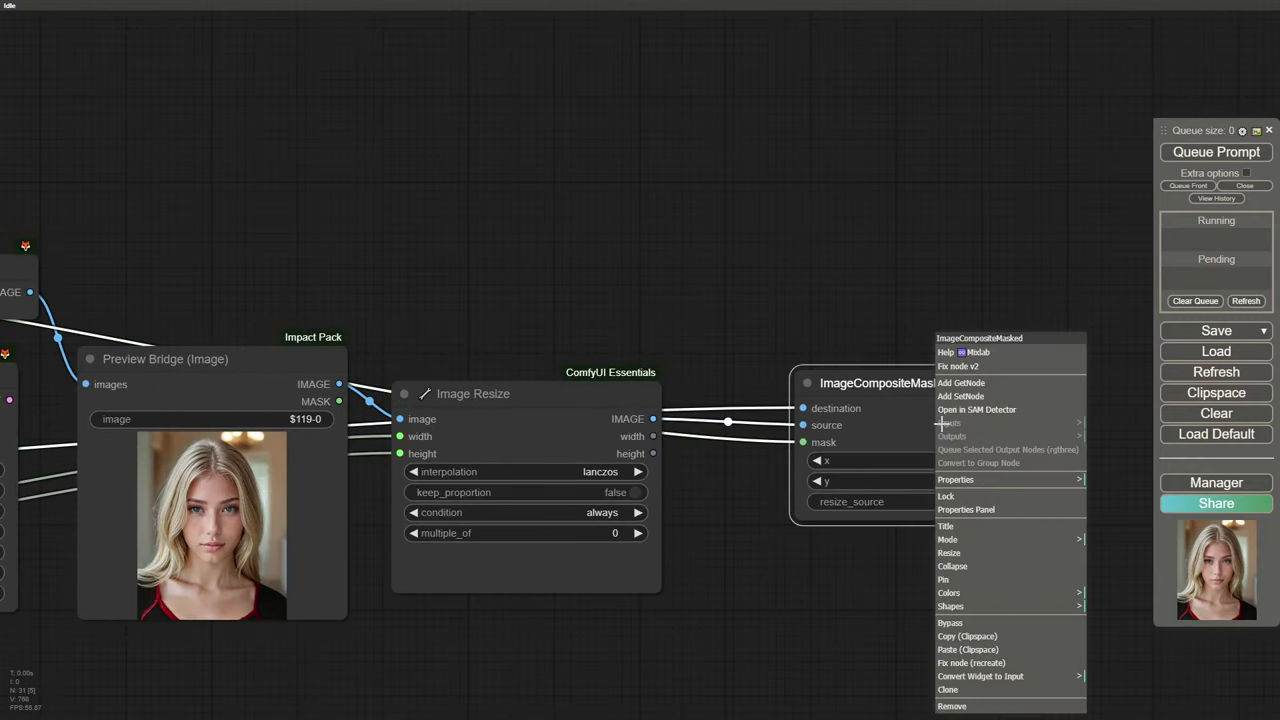
pyautogui.moveTo(1017, 676)
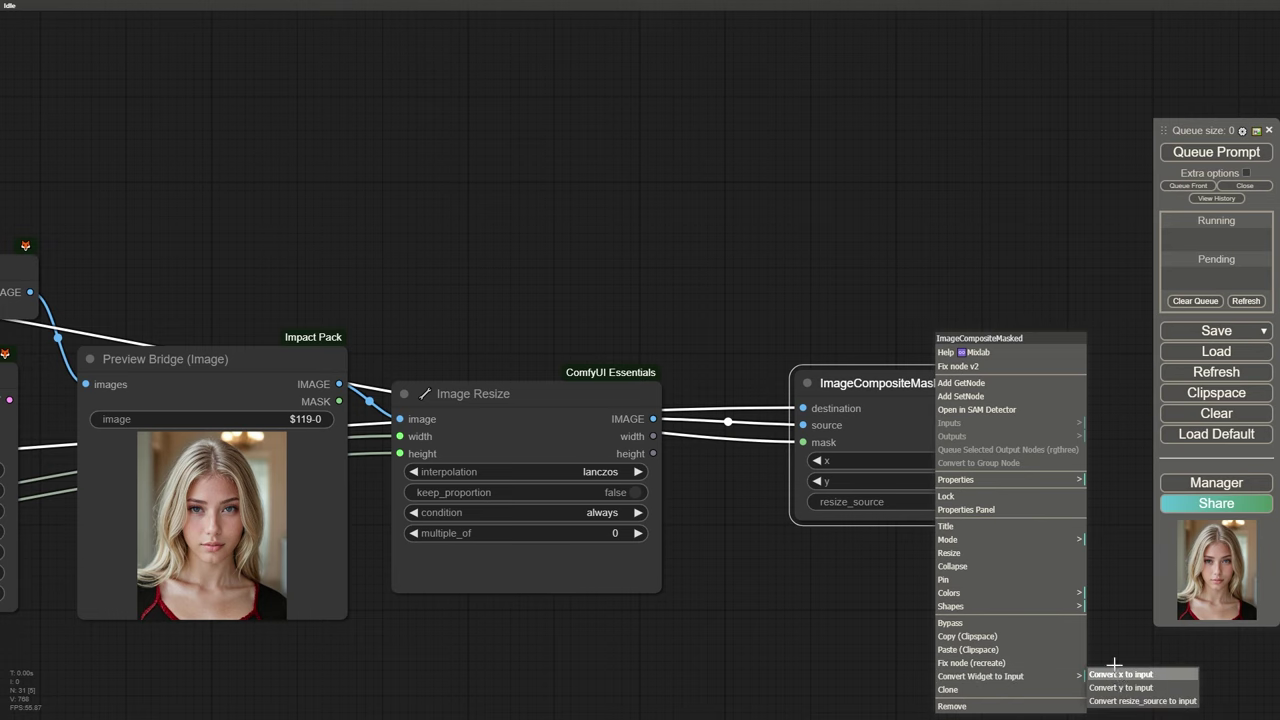
pyautogui.click(1110, 671)
pyautogui.rightClick(940, 433)
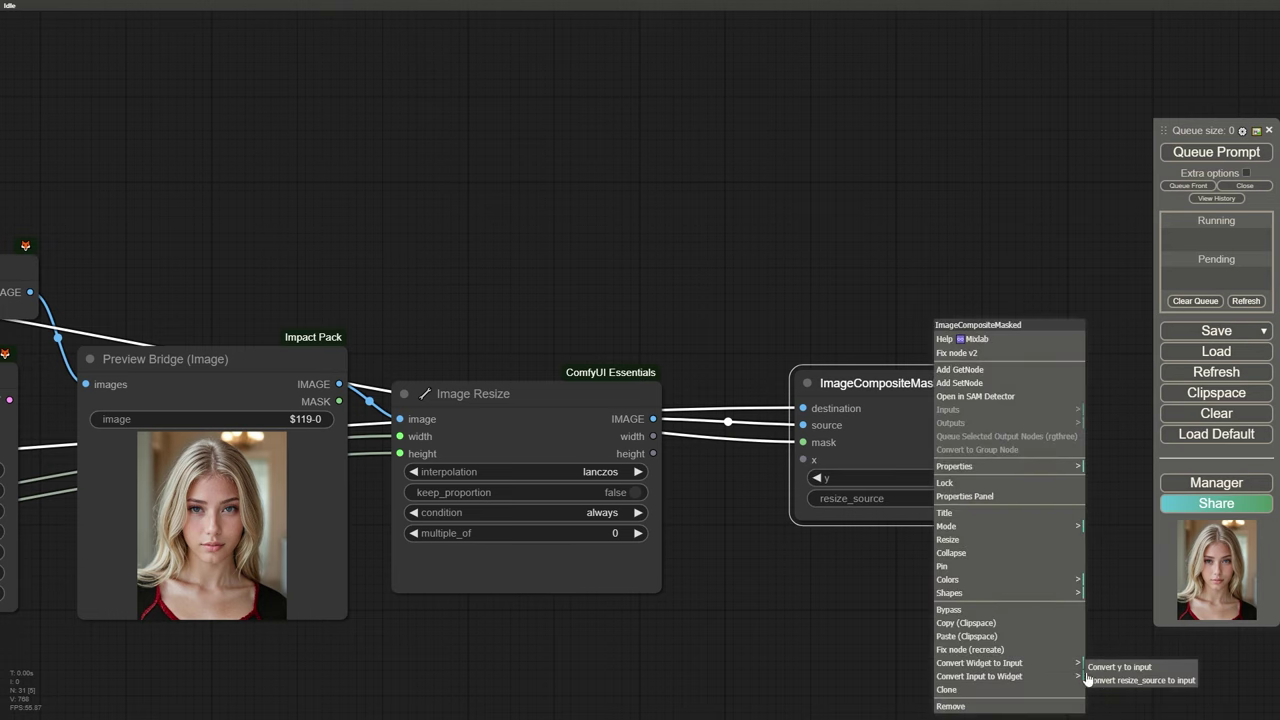
pyautogui.click(1115, 680)
# Step: Connect the Face Bounding Box x and y outputs to the matching inputs of ImageCompositeMasked
pyautogui.scroll(-5, 1043, 606)
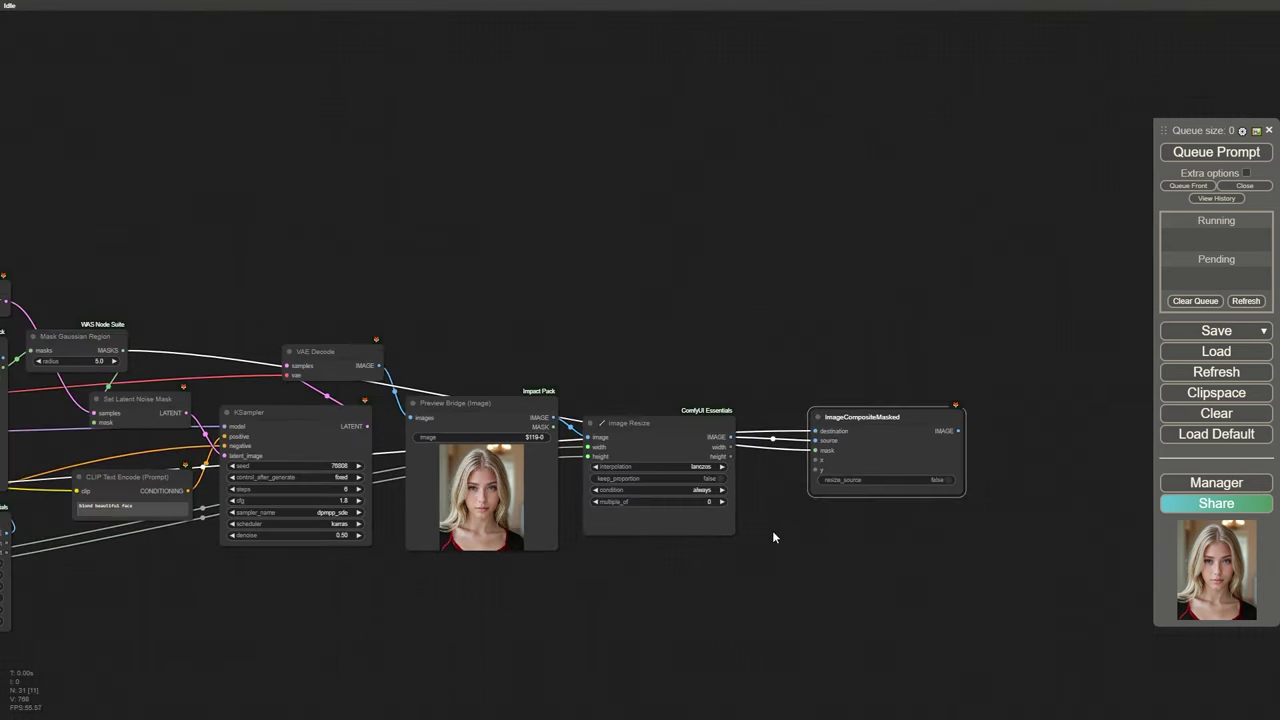
pyautogui.moveTo(116, 524); pyautogui.dragTo(1113, 433)
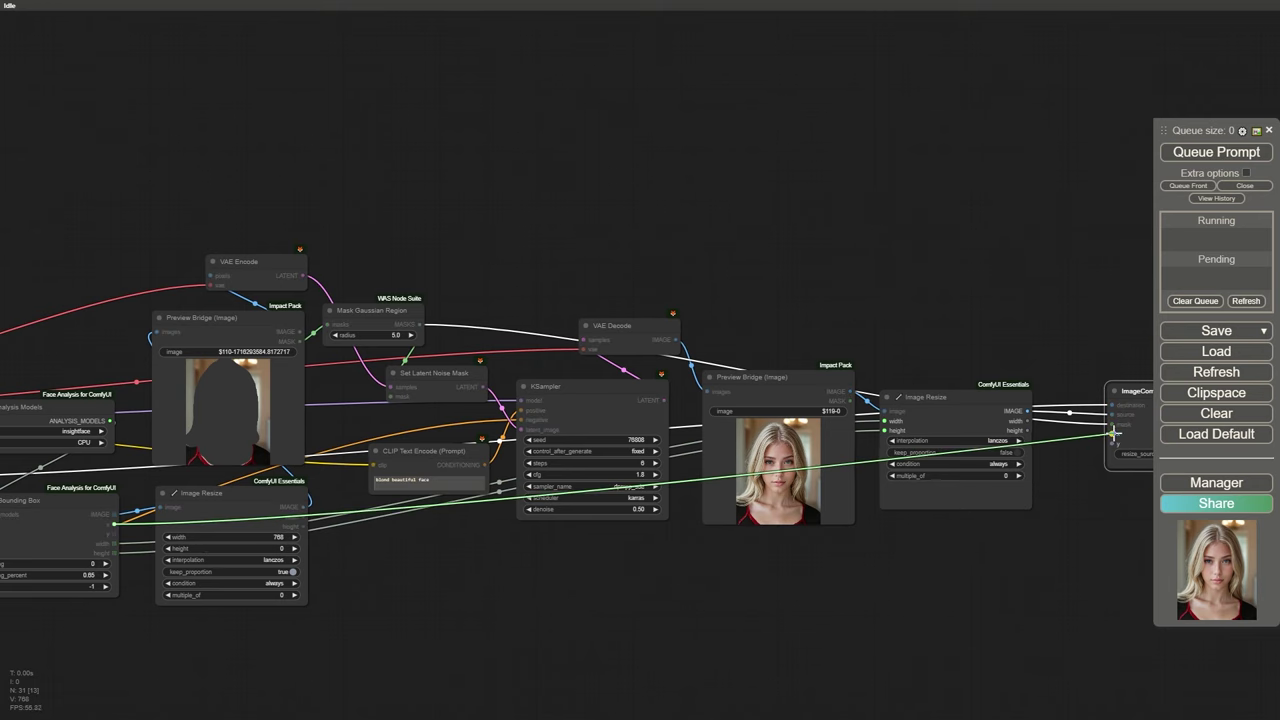
pyautogui.moveTo(115, 534); pyautogui.dragTo(1112, 444)
# Step: Add a Preview Bridge (Image) node after ImageCompositeMasked and connect the composited image to it
pyautogui.moveTo(950, 350); pyautogui.dragTo(570, 369)
pyautogui.scroll(4, 905, 379)
pyautogui.doubleClick(926, 356)
pyautogui.write('prev')
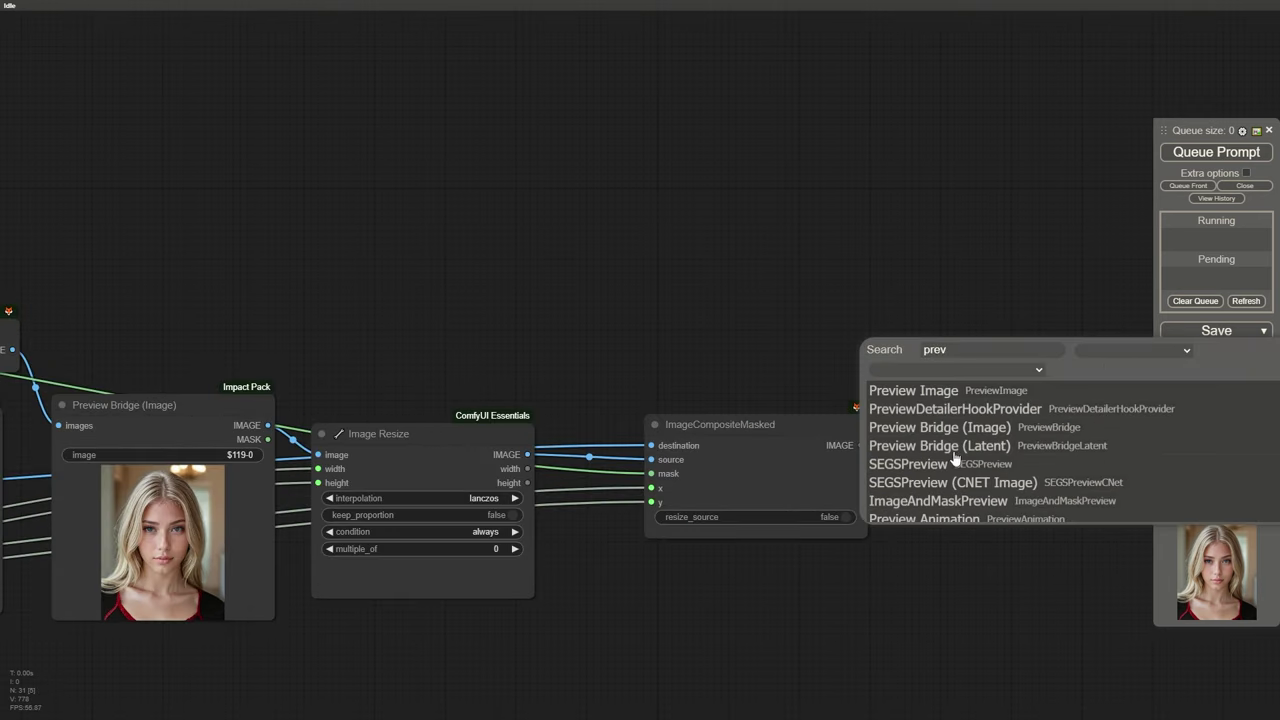
pyautogui.click(966, 433)
pyautogui.moveTo(860, 445); pyautogui.dragTo(932, 366)
pyautogui.moveTo(1000, 345); pyautogui.dragTo(977, 411)
pyautogui.scroll(-2, 891, 343)
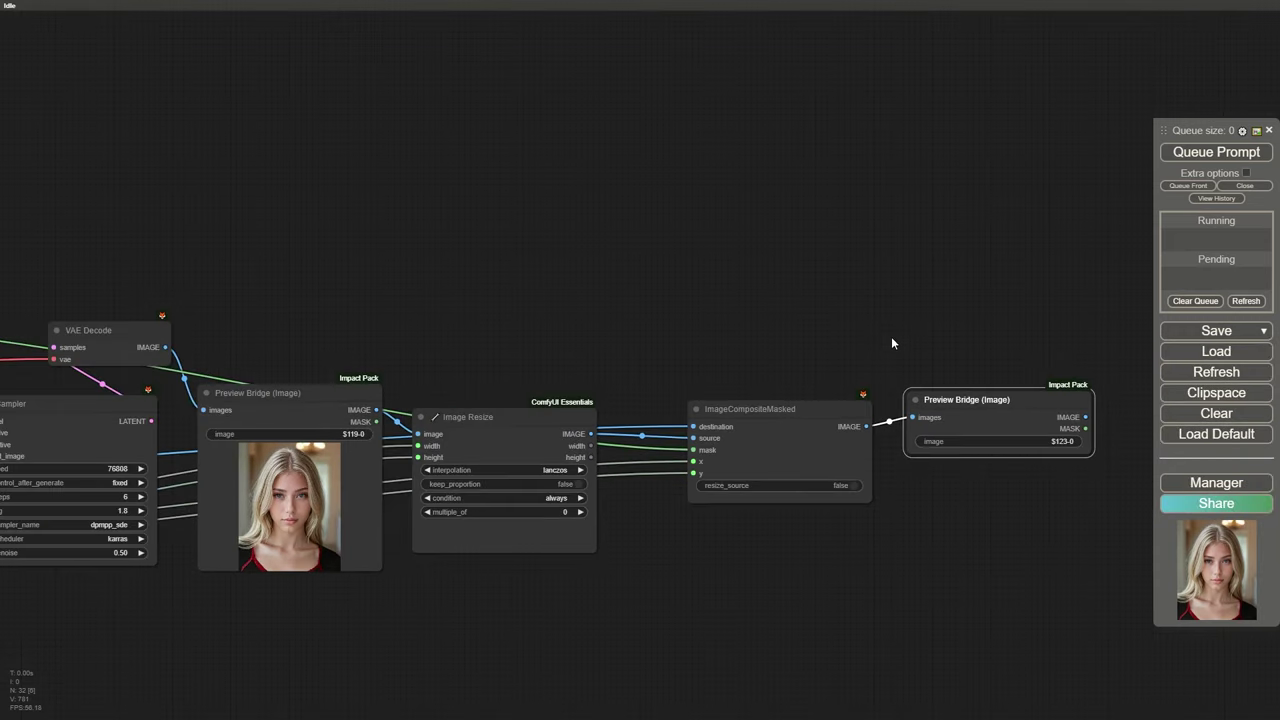
pyautogui.moveTo(891, 343); pyautogui.dragTo(774, 328)
# Step: Queue the prompt and examine the composited image with the regenerated face up close
pyautogui.click(1195, 159)
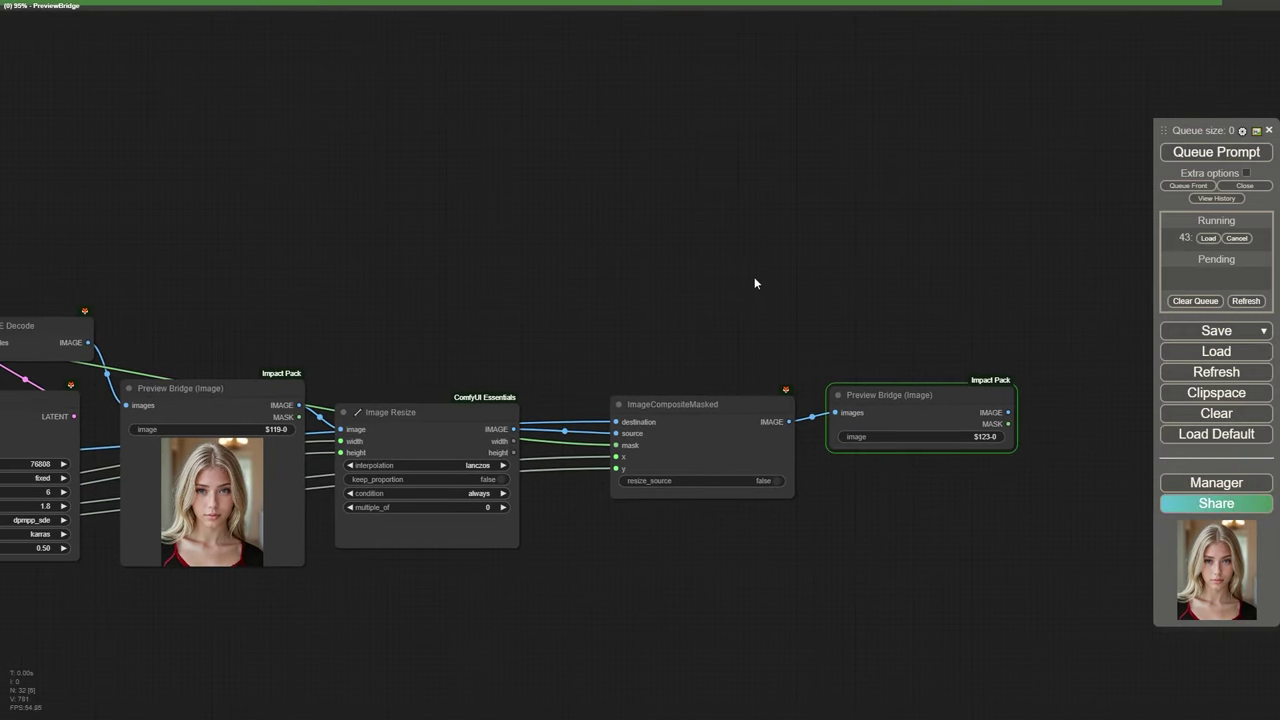
pyautogui.scroll(14, 966, 506)
pyautogui.scroll(2, 824, 467)
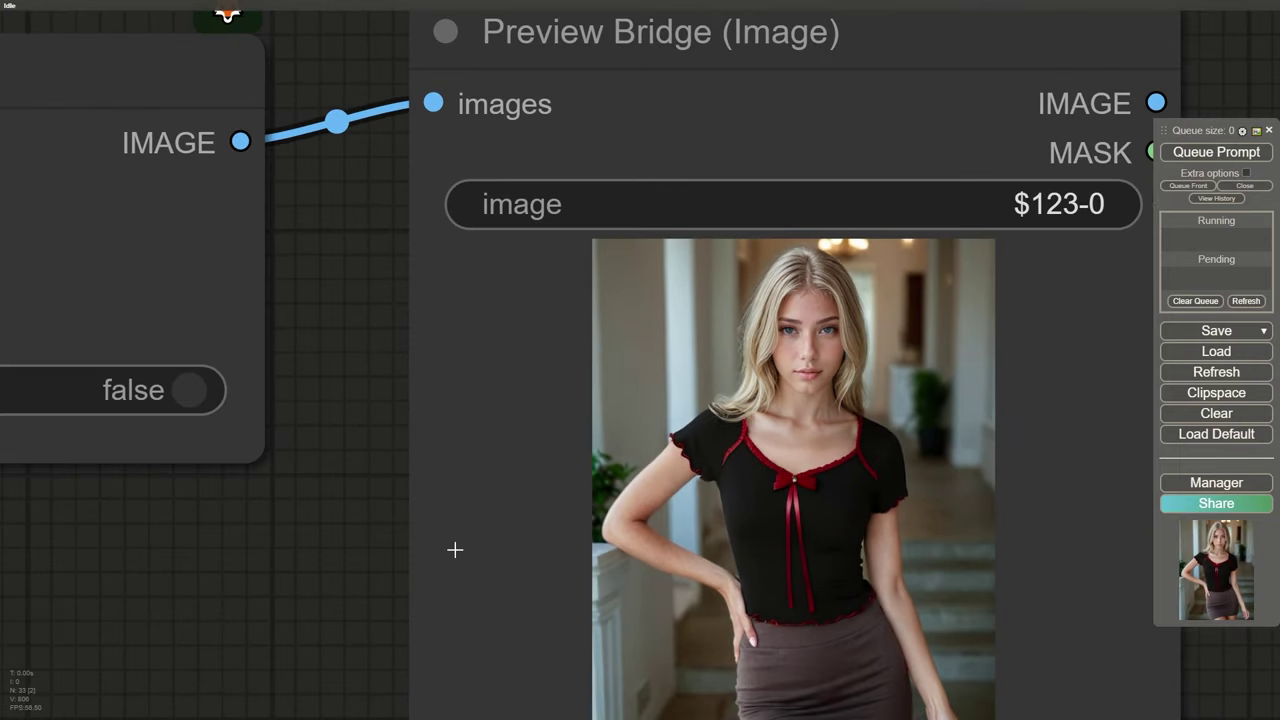
pyautogui.moveTo(348, 575); pyautogui.dragTo(332, 466)
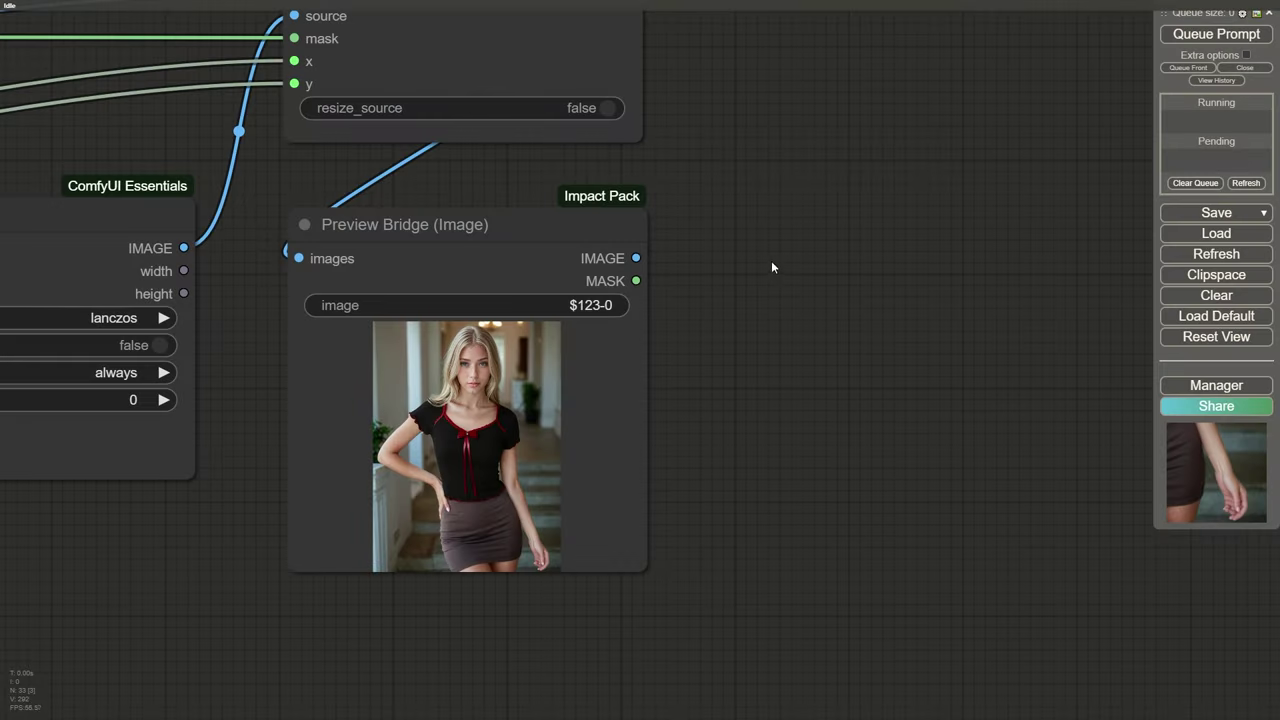
# Step: Add an Image Crop node from ComfyUI Essentials in the empty space beside Preview Bridge
pyautogui.doubleClick(640, 291)
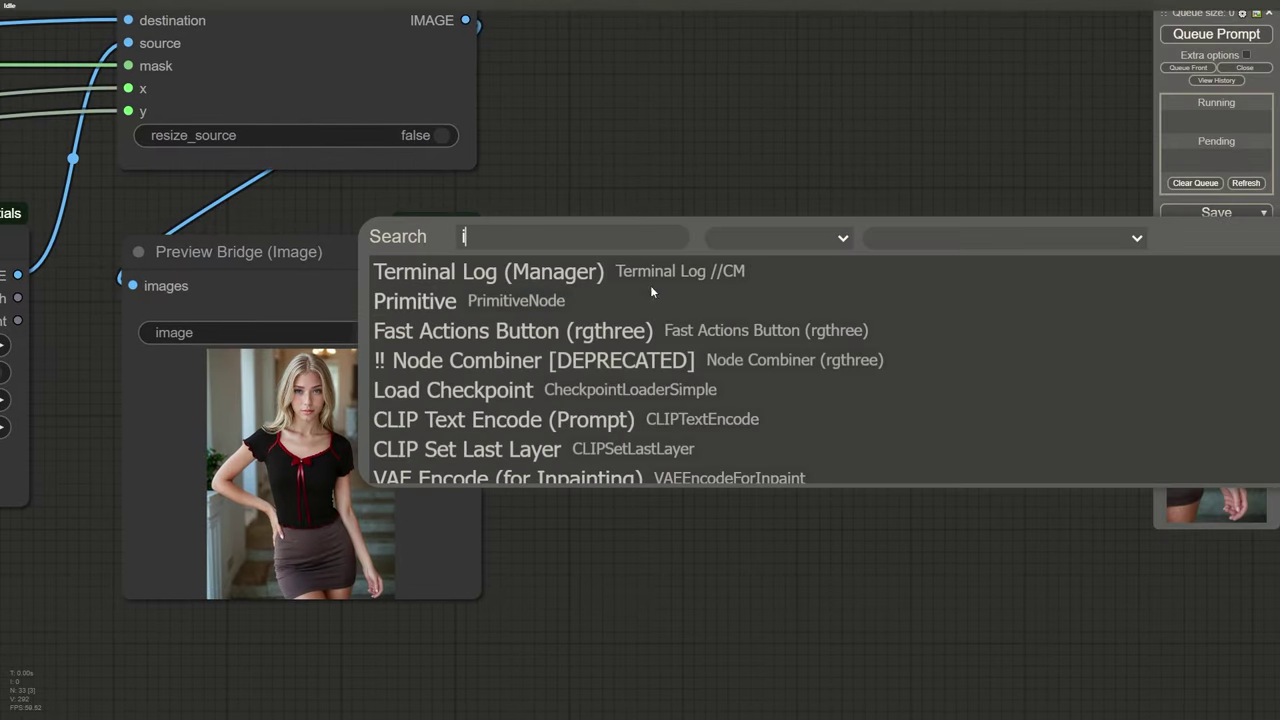
pyautogui.write('image crio')
pyautogui.press('BackSpace')
pyautogui.press('BackSpace')
pyautogui.write('op')
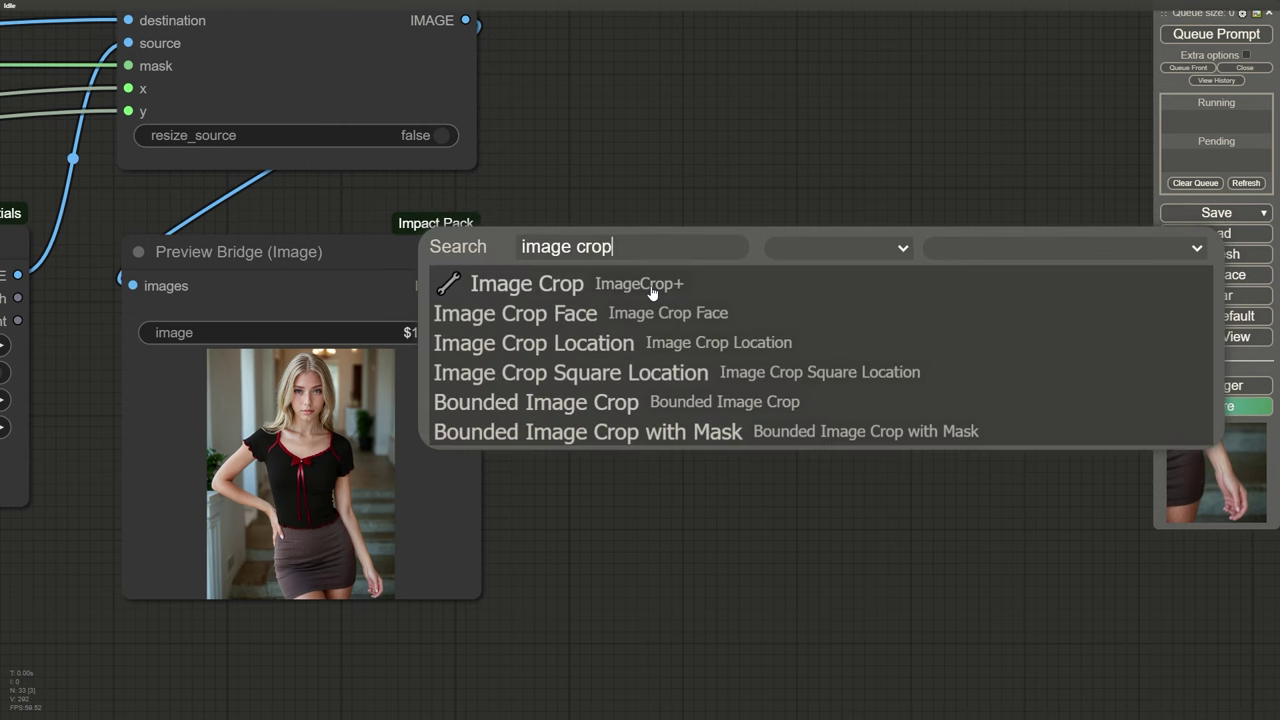
pyautogui.click(651, 291)
pyautogui.scroll(-3, 628, 288)
pyautogui.scroll(3, 543, 330)
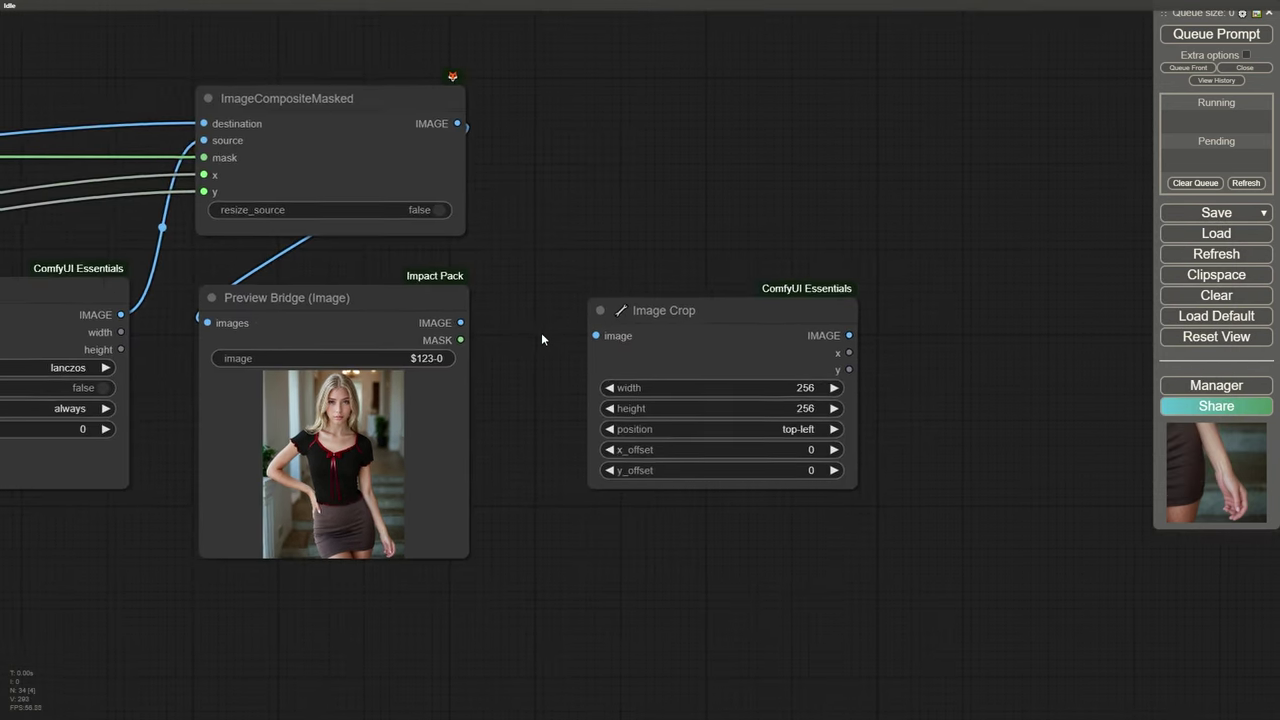
# Step: Connect the Preview Bridge image output to Image Crop, and send the cropped image to a new Preview Image node
pyautogui.moveTo(378, 302); pyautogui.dragTo(383, 289)
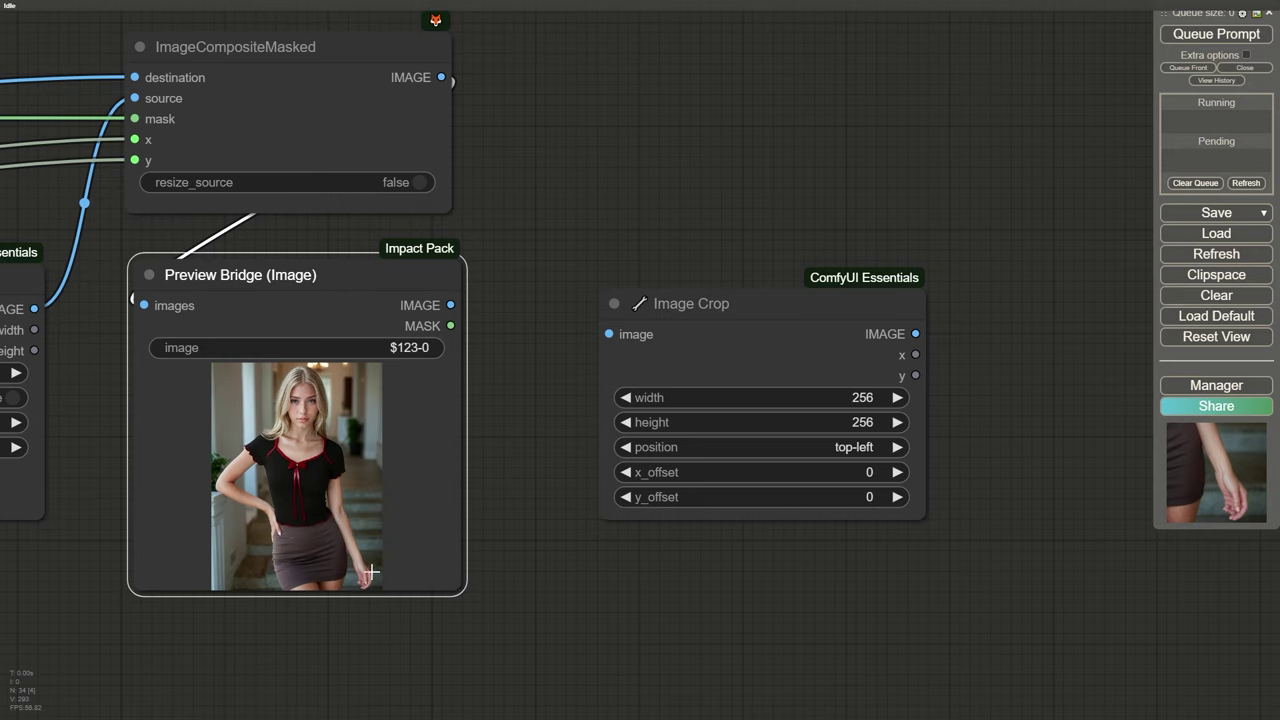
pyautogui.moveTo(709, 312); pyautogui.dragTo(643, 278)
pyautogui.moveTo(450, 305); pyautogui.dragTo(557, 299)
pyautogui.moveTo(715, 271); pyautogui.dragTo(677, 283)
pyautogui.scroll(-1, 925, 384)
pyautogui.moveTo(933, 388); pyautogui.dragTo(777, 419)
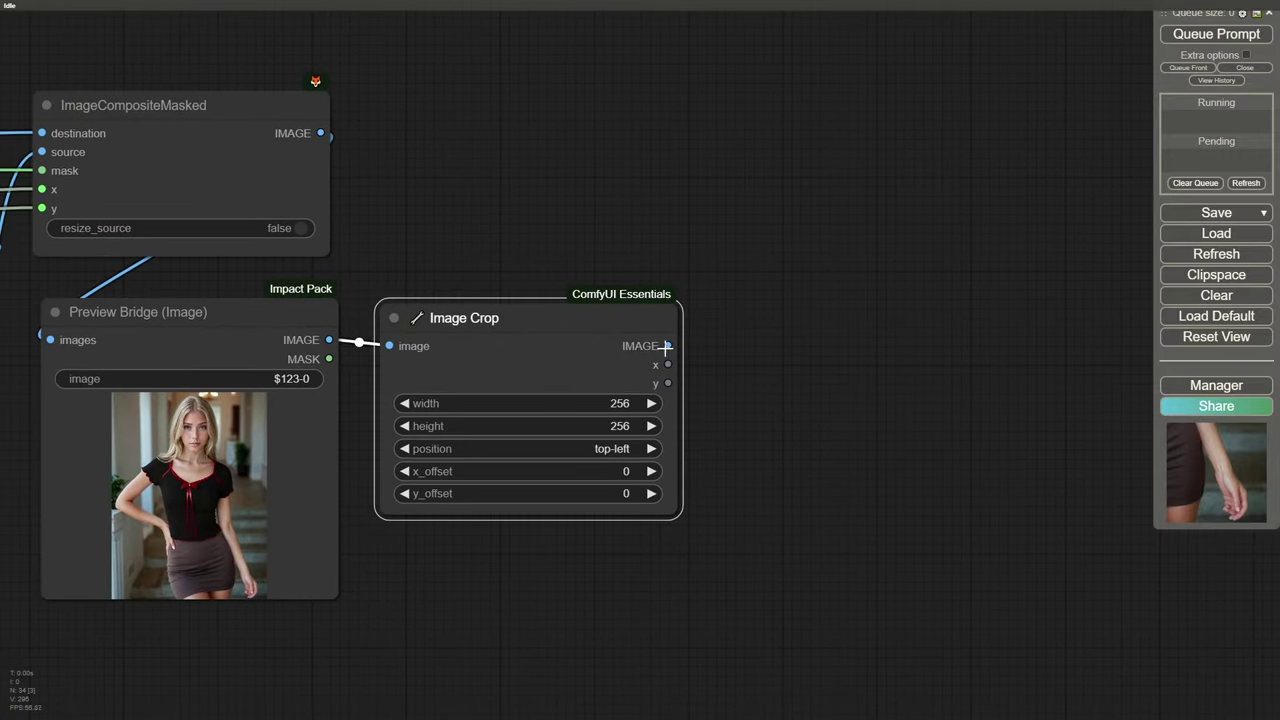
pyautogui.moveTo(668, 345); pyautogui.dragTo(770, 340)
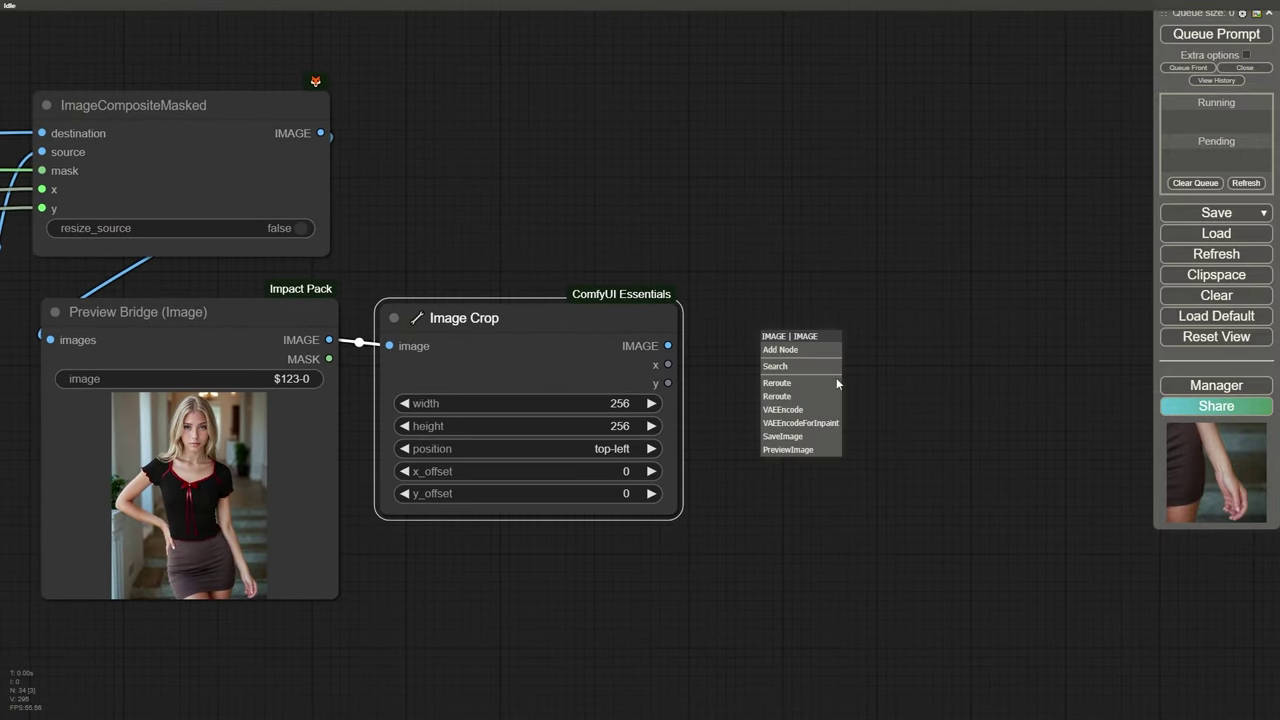
pyautogui.click(790, 450)
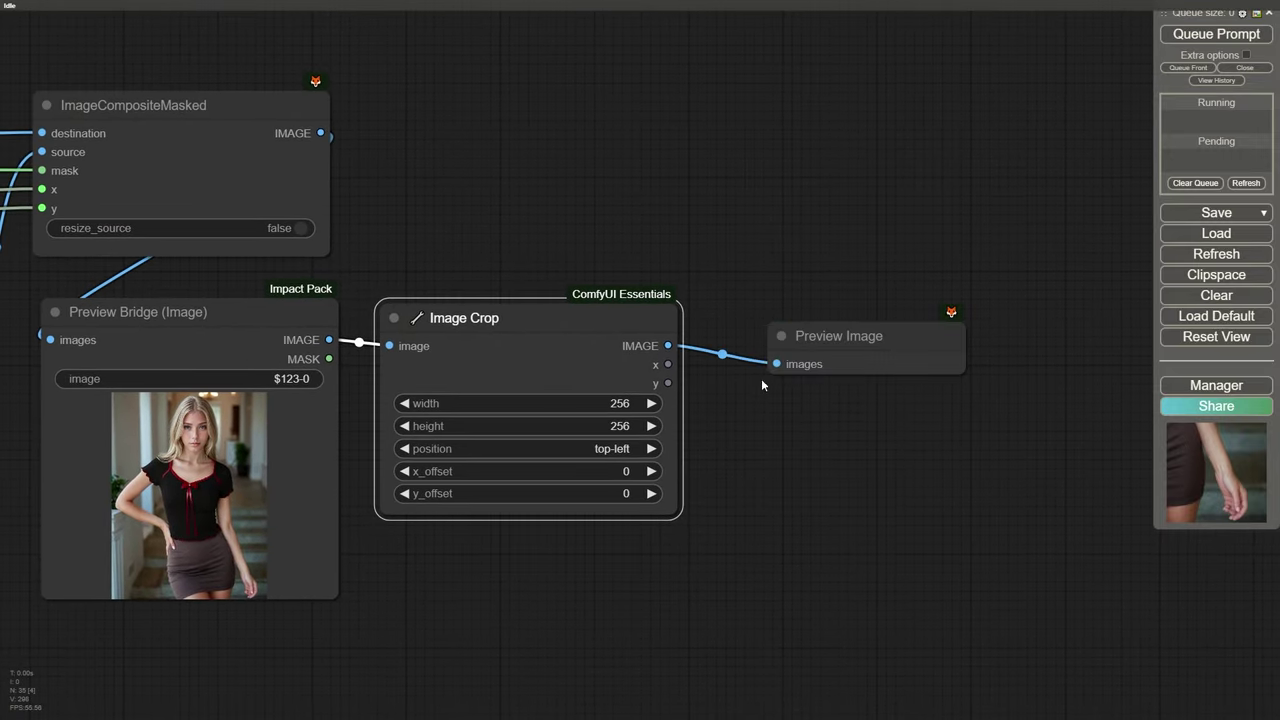
# Step: Set the Image Crop position to bottom-right and queue the prompt
pyautogui.click(620, 448)
pyautogui.click(640, 500)
pyautogui.moveTo(830, 322); pyautogui.dragTo(807, 300)
pyautogui.click(1215, 34)
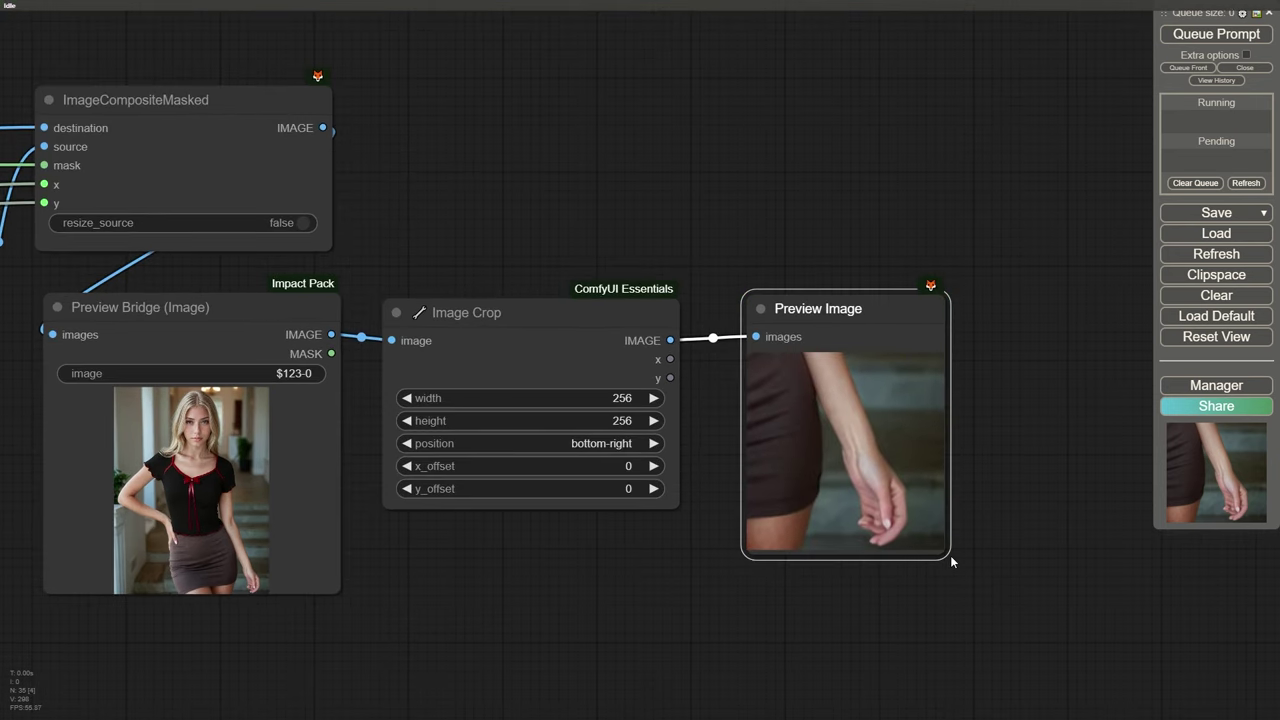
# Step: Move the Preview Image node directly beneath Image Crop and resize it to about the same width
pyautogui.moveTo(945, 551); pyautogui.dragTo(935, 523)
pyautogui.moveTo(837, 349); pyautogui.dragTo(841, 195)
pyautogui.moveTo(608, 220); pyautogui.dragTo(616, 200)
pyautogui.moveTo(825, 212); pyautogui.dragTo(486, 422)
pyautogui.moveTo(620, 628); pyautogui.dragTo(708, 638)
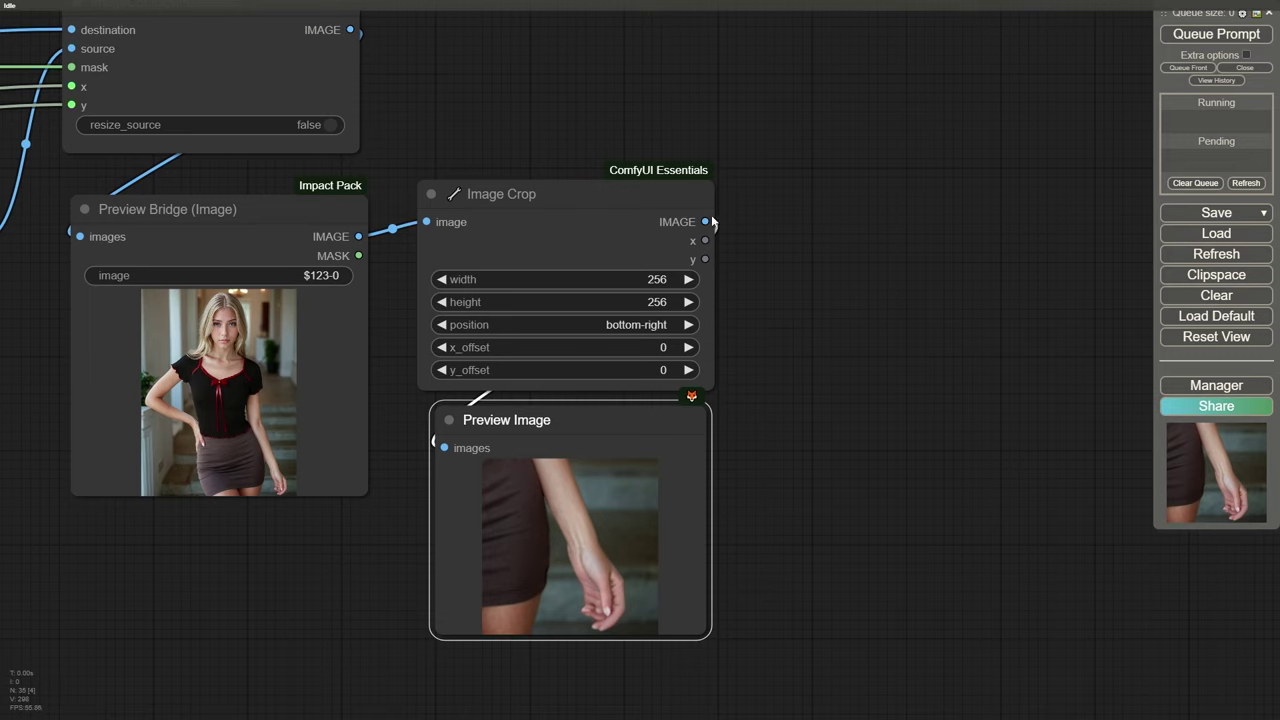
# Step: Add an Upscale Image By node and place it above Image Crop
pyautogui.doubleClick(766, 224)
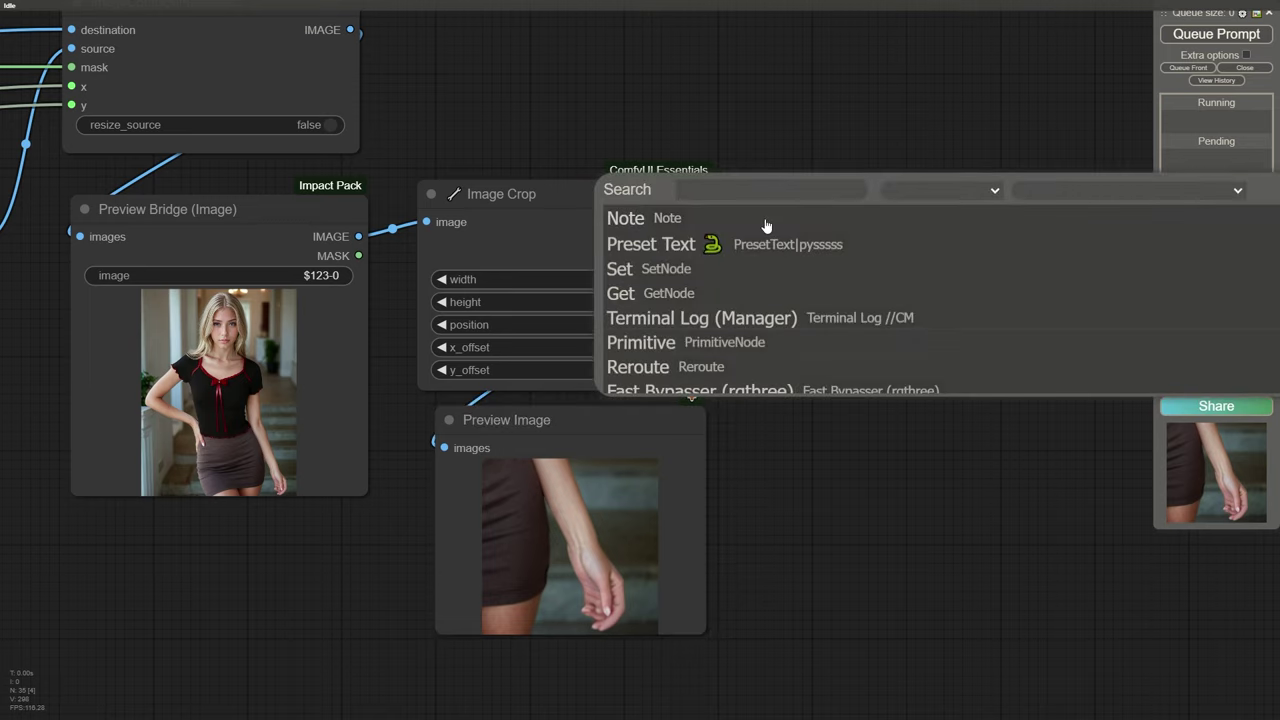
pyautogui.write('upsca')
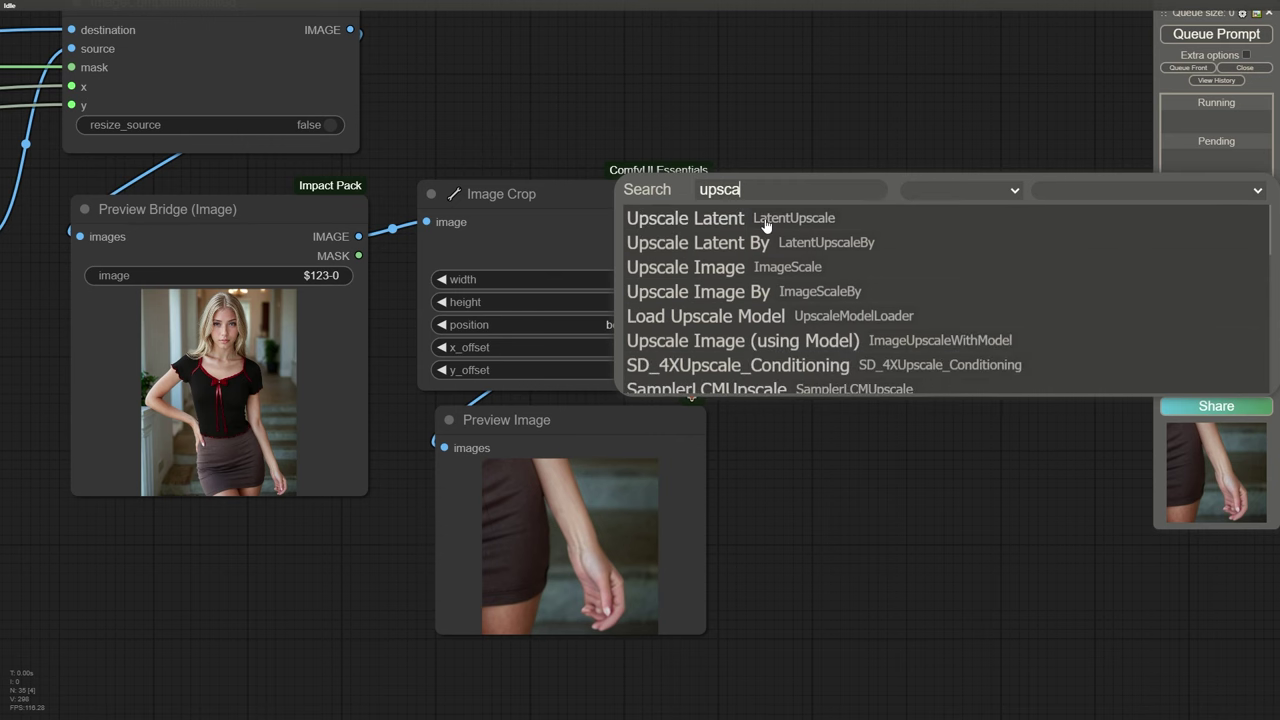
pyautogui.click(773, 293)
pyautogui.moveTo(875, 155); pyautogui.dragTo(716, 285)
pyautogui.moveTo(715, 323); pyautogui.dragTo(375, 185)
# Step: Set the upscale method of Upscale Image By to lanczos and connect the cropped image to its input
pyautogui.click(465, 237)
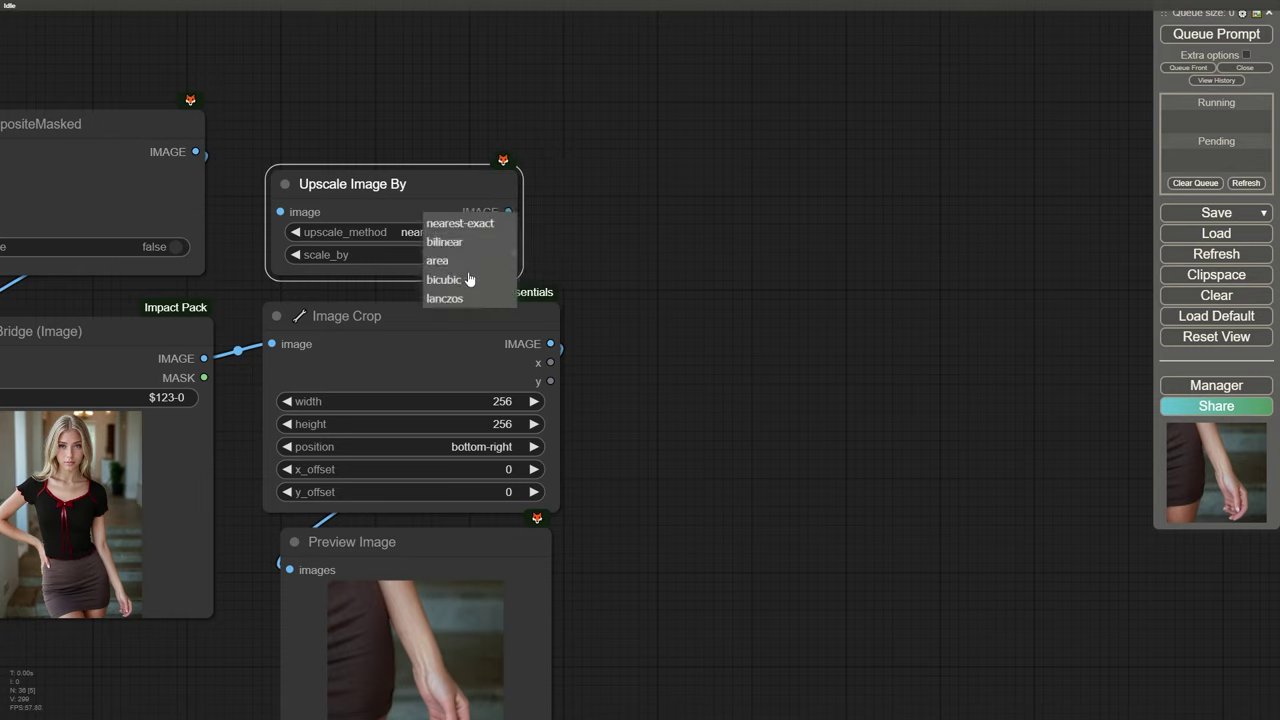
pyautogui.click(455, 297)
pyautogui.moveTo(446, 176); pyautogui.dragTo(457, 180)
pyautogui.moveTo(550, 346); pyautogui.dragTo(291, 215)
# Step: Set scale_by on the Upscale Image By node to 4
pyautogui.click(465, 260)
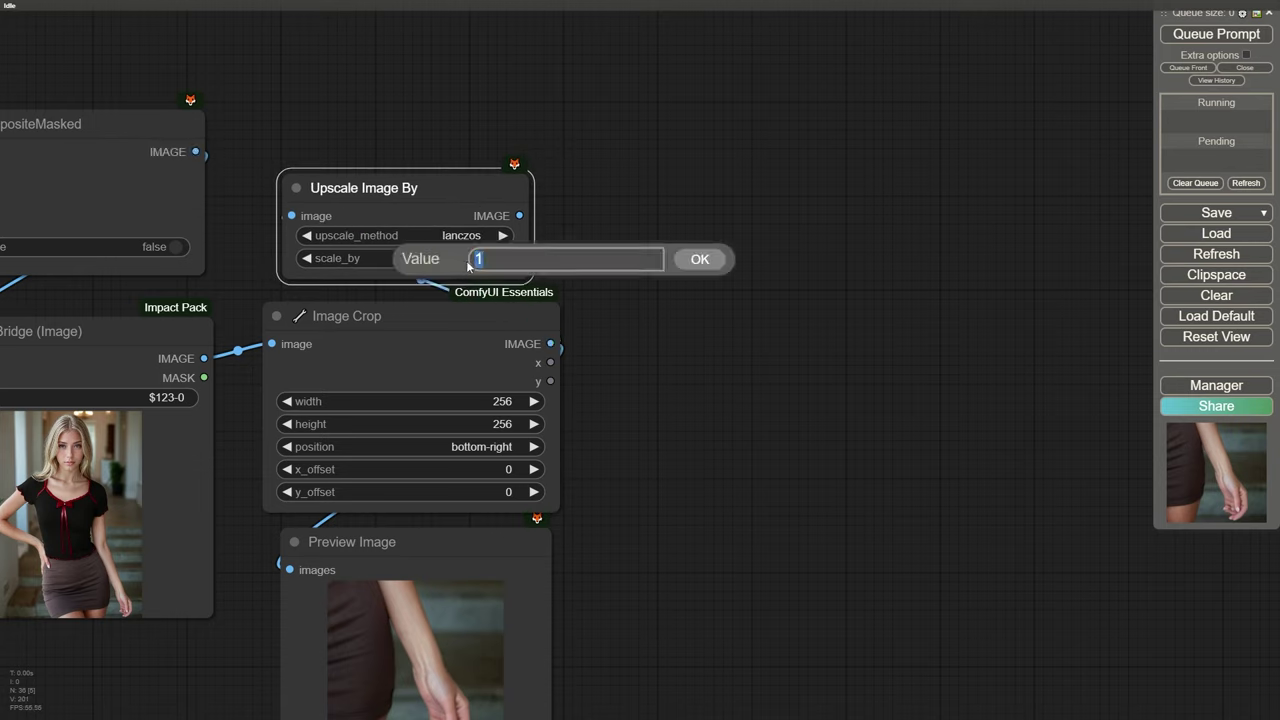
pyautogui.write('4')
pyautogui.press('Return')
pyautogui.click(512, 404)
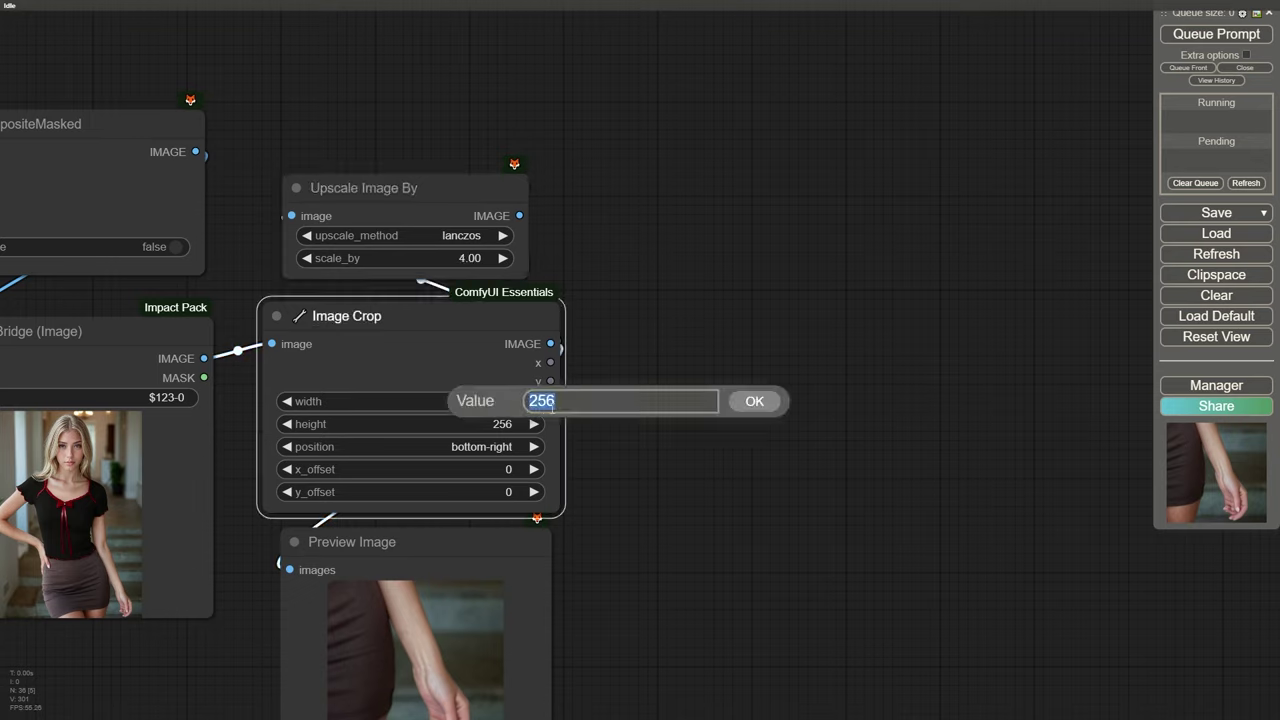
pyautogui.click(742, 408)
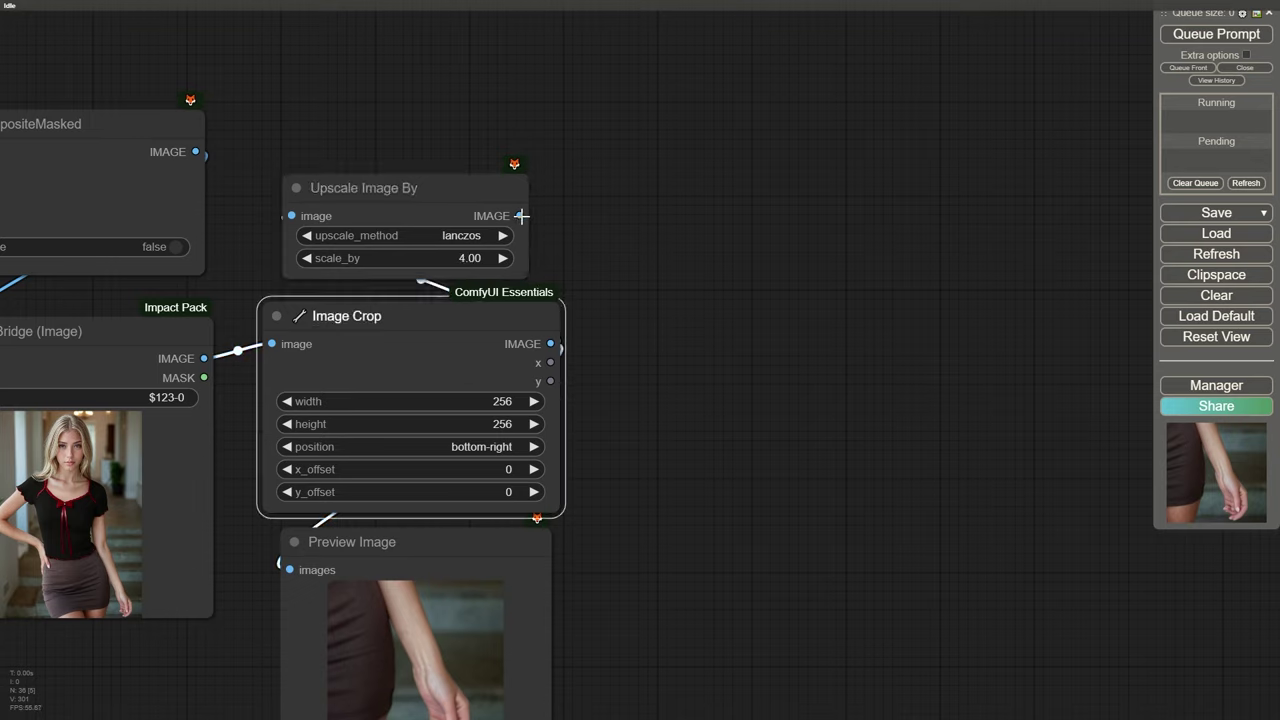
pyautogui.moveTo(493, 195); pyautogui.dragTo(514, 196)
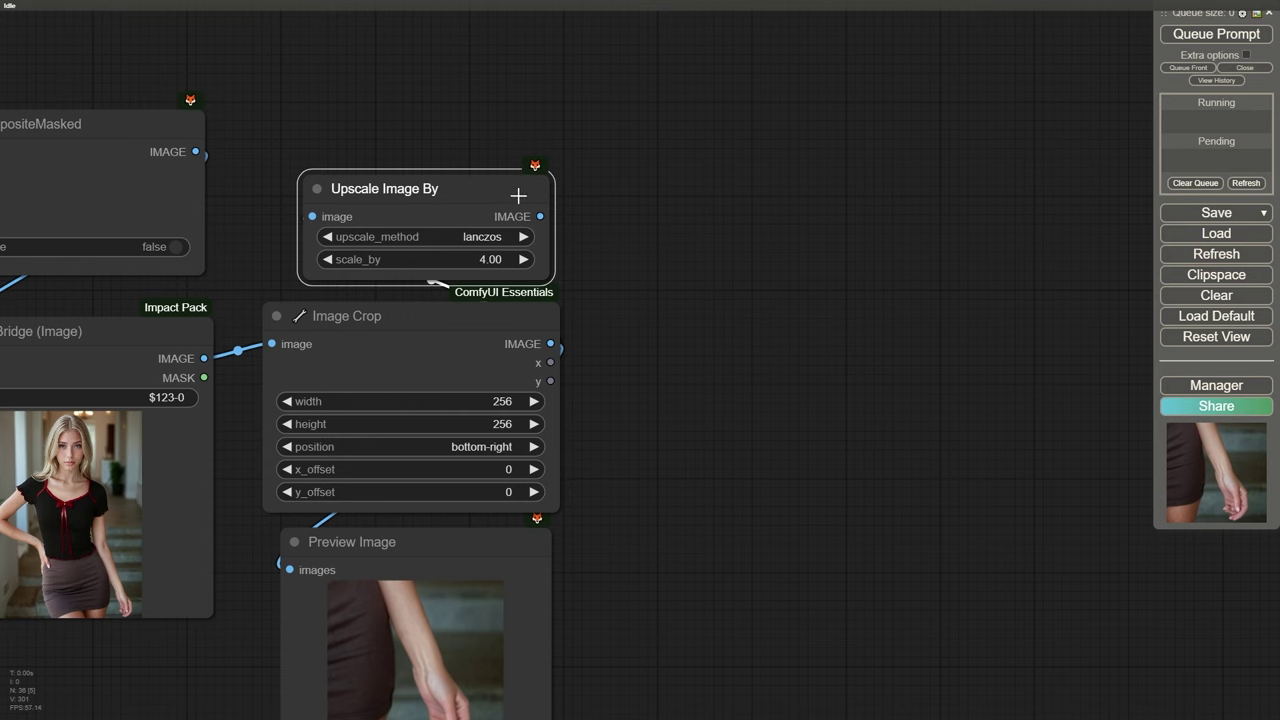
# Step: Add a MeshGraphormer Hand Refiner node and connect the upscaled image to its image input
pyautogui.doubleClick(692, 293)
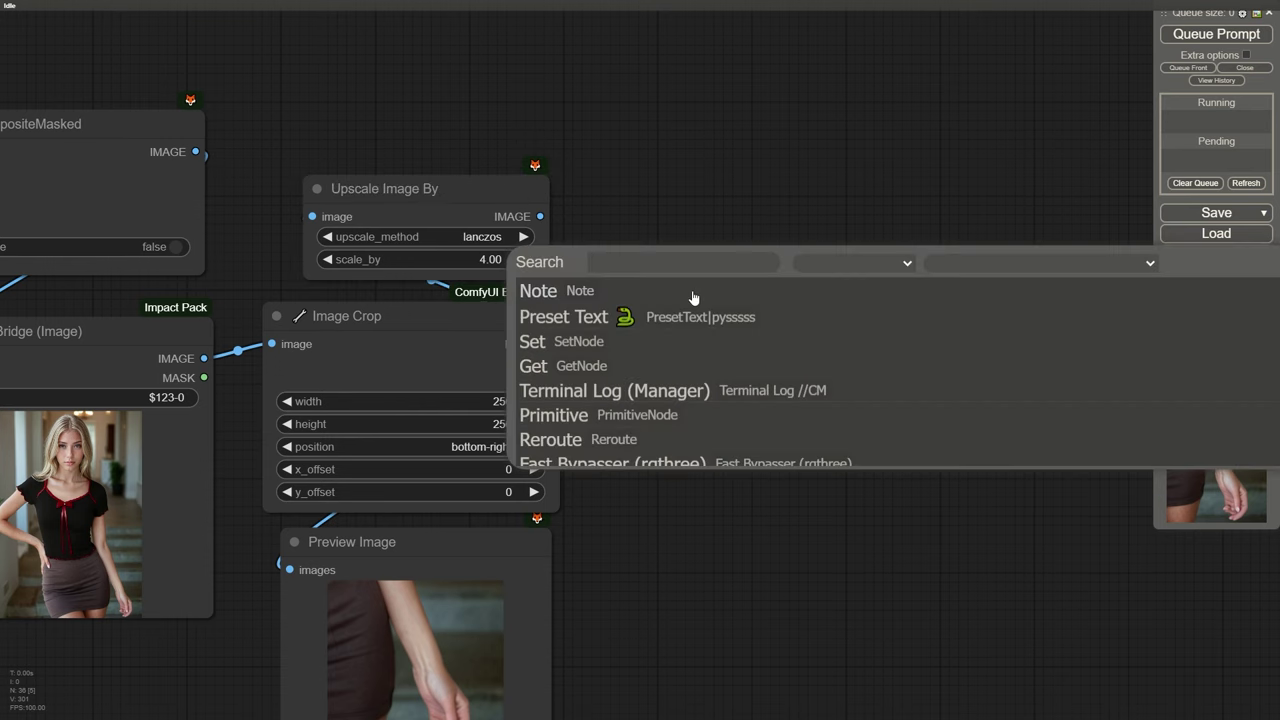
pyautogui.write('meshg')
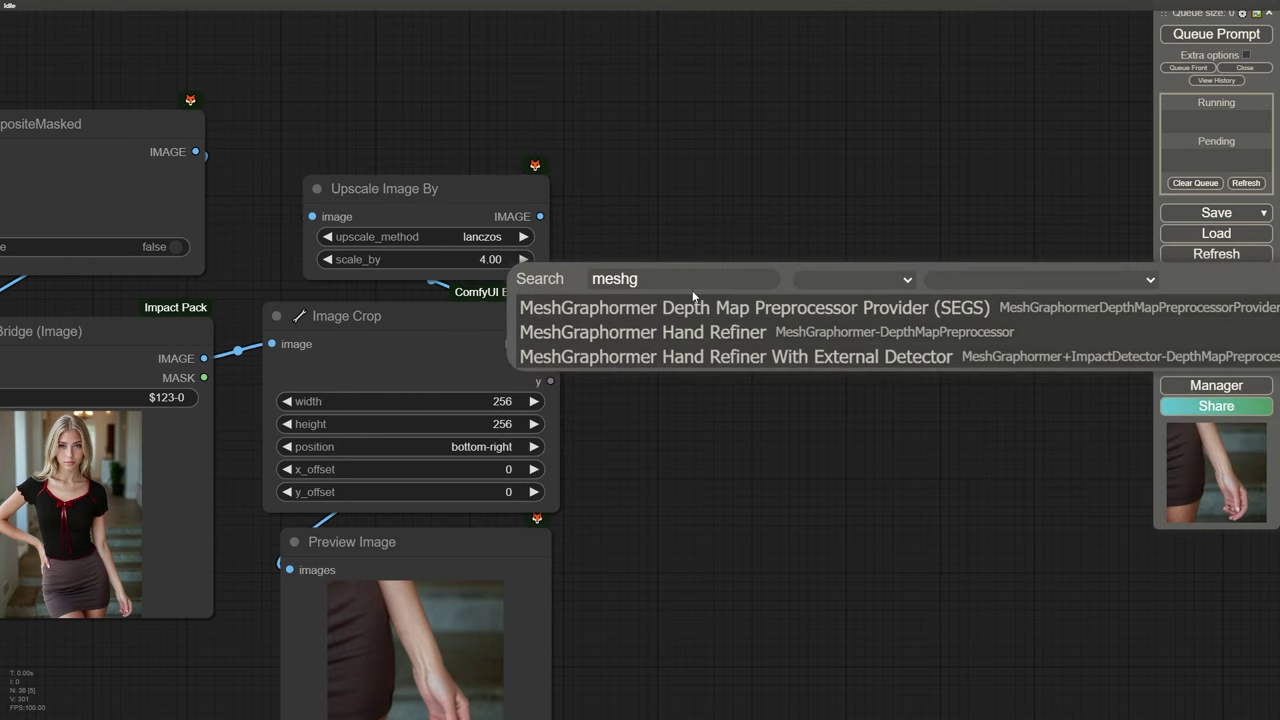
pyautogui.click(741, 332)
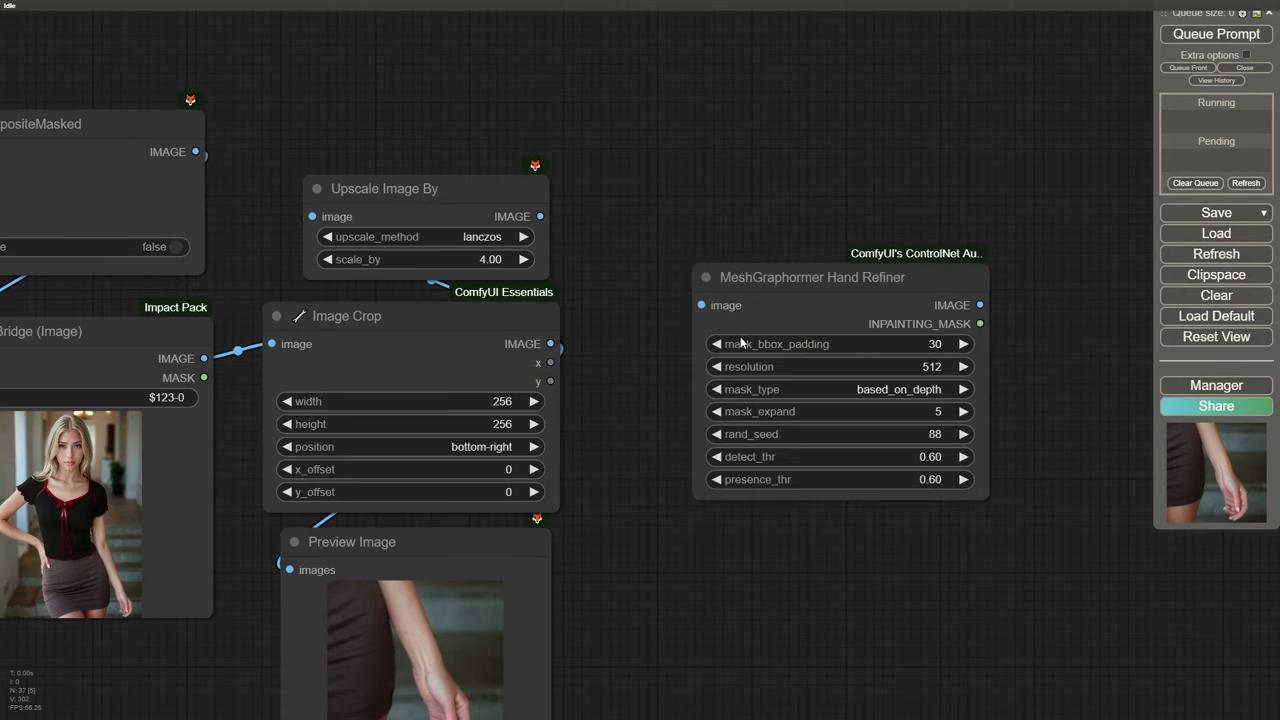
pyautogui.moveTo(834, 286); pyautogui.dragTo(791, 300)
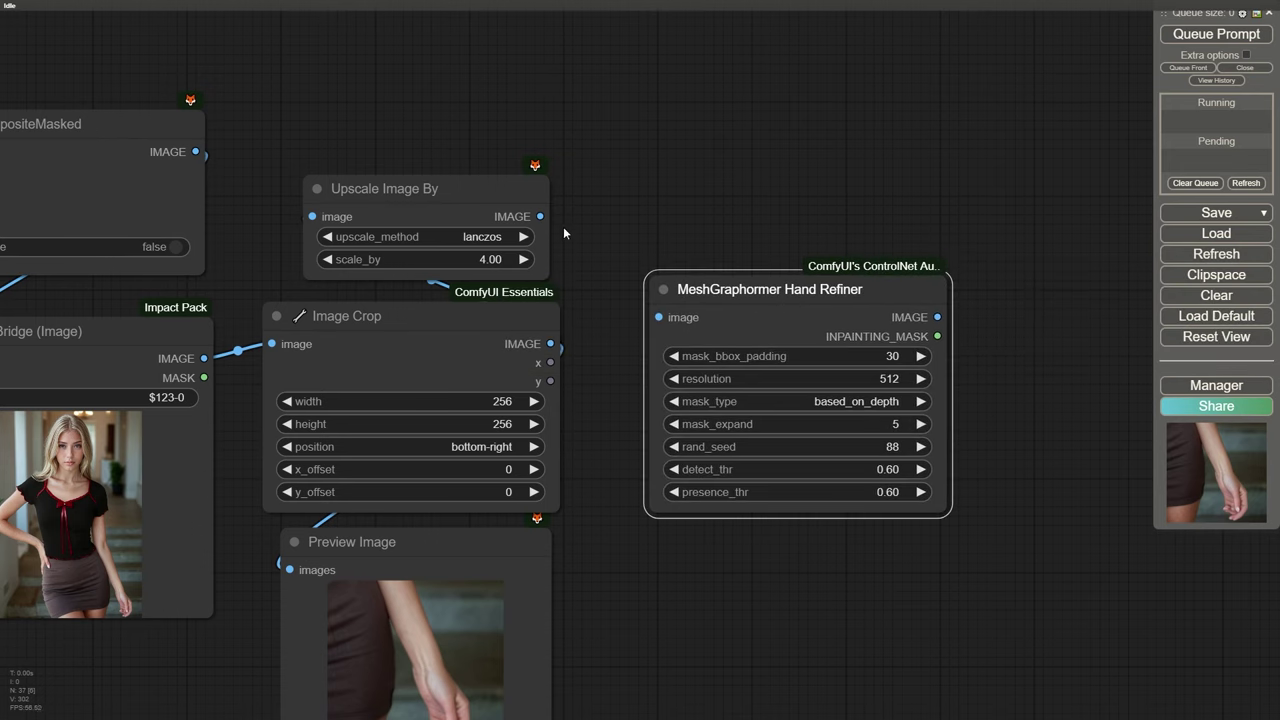
pyautogui.moveTo(539, 217); pyautogui.dragTo(659, 317)
pyautogui.moveTo(780, 302); pyautogui.dragTo(769, 310)
# Step: Attach a Preview Image node to the IMAGE output of the MeshGraphormer Hand Refiner
pyautogui.moveTo(826, 215); pyautogui.dragTo(566, 197)
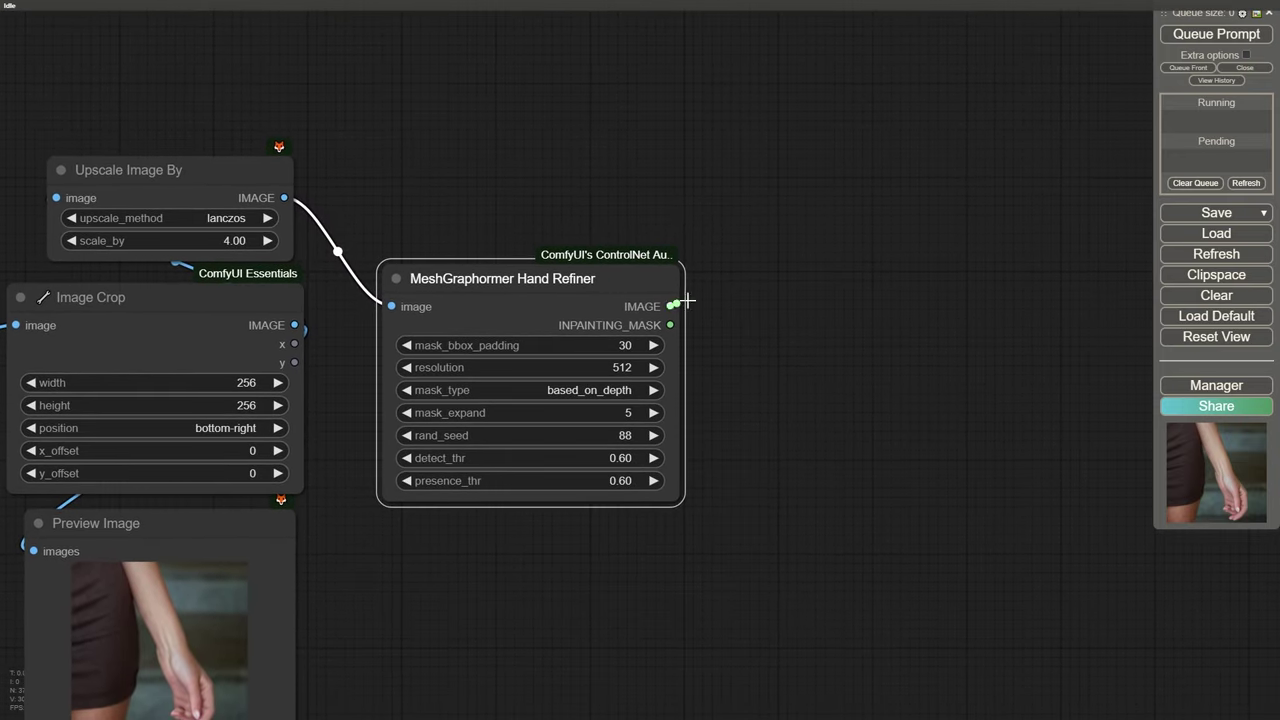
pyautogui.click(818, 334)
pyautogui.moveTo(688, 300); pyautogui.dragTo(829, 226)
# Step: Add a Convert Mask to Image node and connect the Hand Refiner's INPAINTING_MASK output to it
pyautogui.doubleClick(796, 357)
pyautogui.write('conver')
pyautogui.click(794, 355)
pyautogui.moveTo(852, 336); pyautogui.dragTo(822, 368)
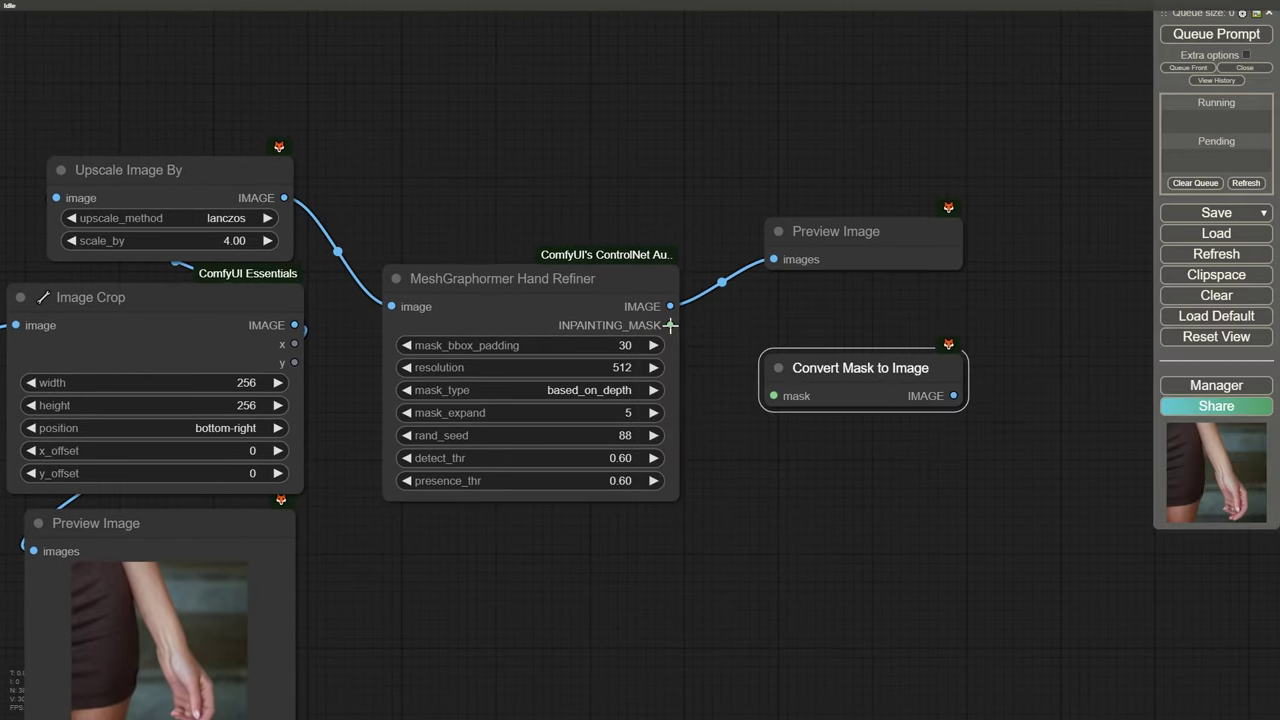
pyautogui.moveTo(668, 325); pyautogui.dragTo(773, 396)
# Step: Rearrange the Convert Mask to Image and Preview Image nodes into a stack beside the Hand Refiner
pyautogui.moveTo(843, 305); pyautogui.dragTo(646, 367)
pyautogui.moveTo(650, 300); pyautogui.dragTo(614, 538)
pyautogui.moveTo(671, 422); pyautogui.dragTo(625, 309)
pyautogui.moveTo(614, 540); pyautogui.dragTo(588, 403)
# Step: Add a Preview Image node for the converted mask and queue the prompt with the Hand Refiner resolution set to 768
pyautogui.moveTo(712, 345); pyautogui.dragTo(747, 410)
pyautogui.click(780, 474)
pyautogui.moveTo(639, 513); pyautogui.dragTo(708, 507)
pyautogui.hotkey('ctrl', 'Return')
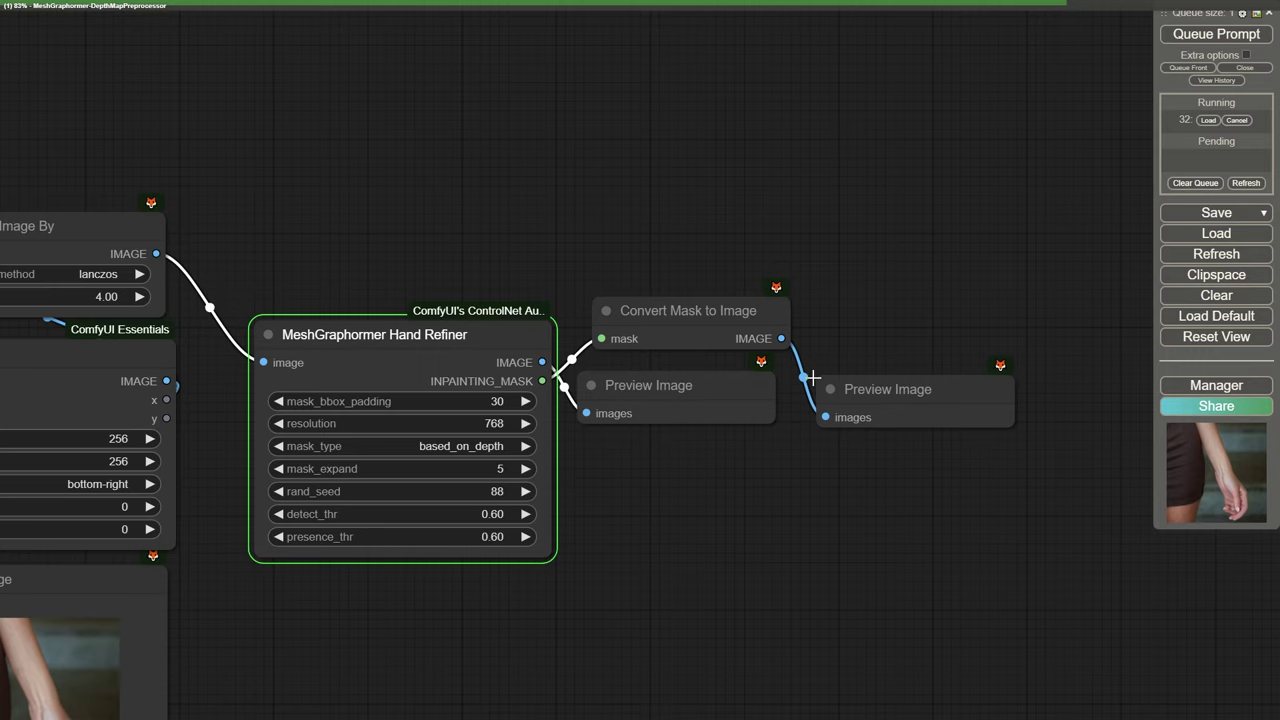
# Step: Delete the Convert Mask to Image node together with its Preview Image node
pyautogui.moveTo(922, 394); pyautogui.dragTo(915, 387)
pyautogui.keyDown('shift'); pyautogui.click(725, 314); pyautogui.keyUp('shift')
pyautogui.press('Delete')
# Step: Add a Mask Gaussian Region node above the depth preview and connect the Hand Refiner's INPAINTING_MASK output to it
pyautogui.doubleClick(606, 272)
pyautogui.write('gauss')
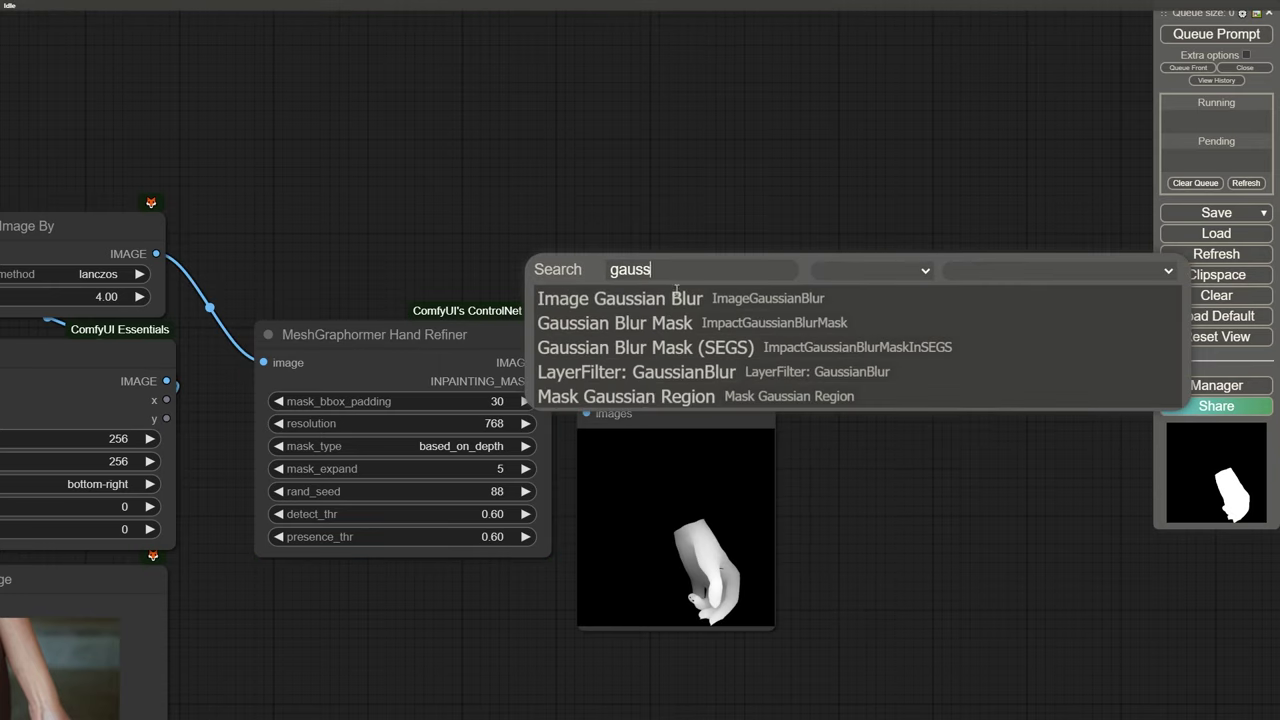
pyautogui.click(631, 396)
pyautogui.moveTo(542, 381); pyautogui.dragTo(633, 294)
pyautogui.moveTo(707, 314); pyautogui.dragTo(757, 310)
# Step: Add an Apply ControlNet (Advanced) node and place it beyond the Mask Gaussian Region node
pyautogui.scroll(-4, 783, 449)
pyautogui.doubleClick(680, 230)
pyautogui.write('control')
pyautogui.click(777, 254)
pyautogui.moveTo(734, 262); pyautogui.dragTo(711, 336)
pyautogui.moveTo(794, 372); pyautogui.dragTo(694, 317)
pyautogui.moveTo(354, 323); pyautogui.dragTo(621, 260)
pyautogui.moveTo(976, 257); pyautogui.dragTo(987, 315)
pyautogui.moveTo(789, 274); pyautogui.dragTo(710, 266)
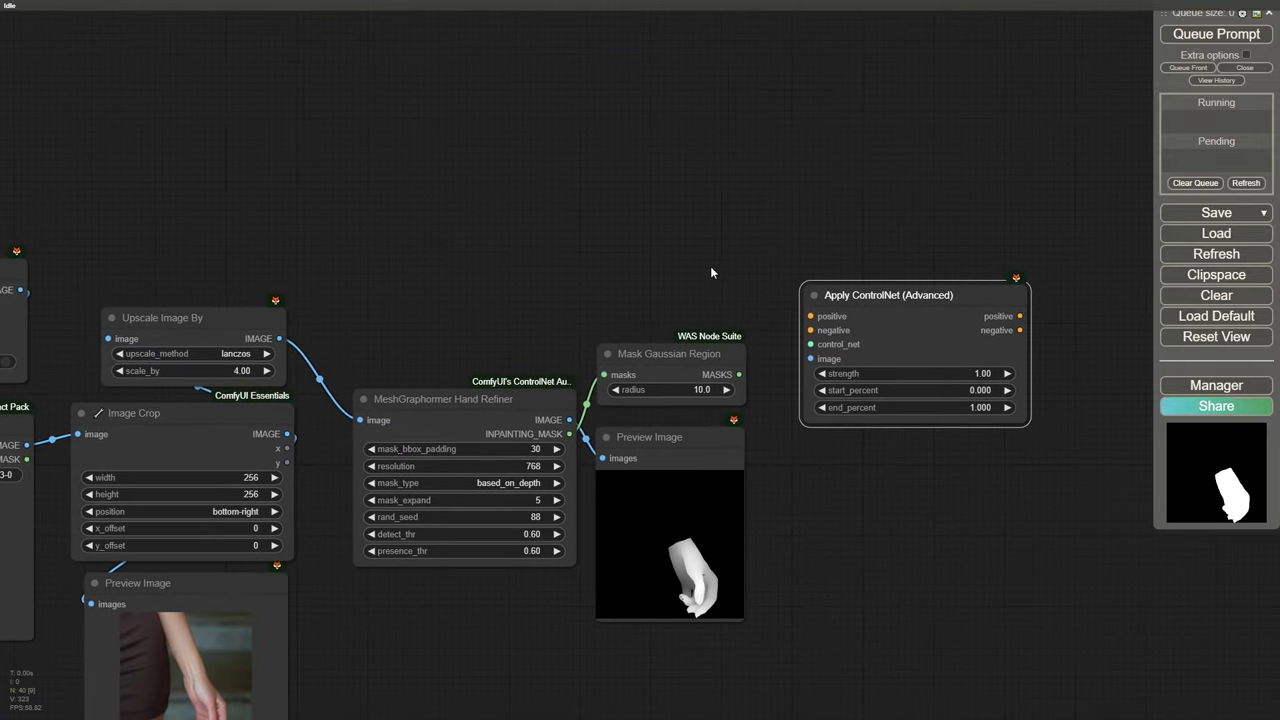
# Step: Create CLIP Text Encode nodes for the positive and negative inputs of Apply ControlNet and stack them above Mask Gaussian Region
pyautogui.moveTo(809, 315); pyautogui.dragTo(640, 194)
pyautogui.click(720, 312)
pyautogui.moveTo(864, 338); pyautogui.dragTo(733, 255)
pyautogui.moveTo(809, 329); pyautogui.dragTo(658, 268)
pyautogui.click(700, 340)
pyautogui.moveTo(938, 422); pyautogui.dragTo(804, 336)
pyautogui.moveTo(719, 279); pyautogui.dragTo(652, 282)
pyautogui.moveTo(670, 189); pyautogui.dragTo(675, 176)
pyautogui.moveTo(668, 271); pyautogui.dragTo(672, 266)
# Step: Enter "hand" as the text of the positive CLIP Text Encode prompt
pyautogui.click(661, 213)
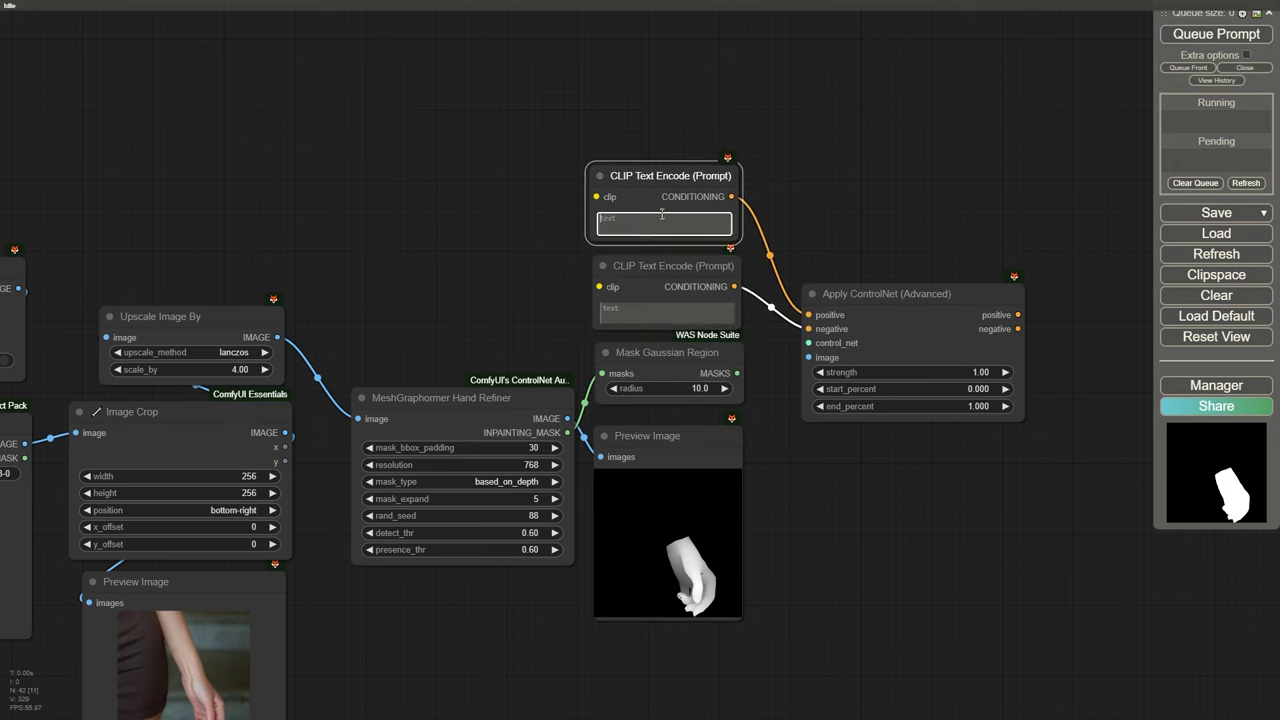
pyautogui.write('hand')
pyautogui.click(834, 178)
# Step: Attach a Load ControlNet Model node to the control_net input of Apply ControlNet and select zoe-depth.safetensors
pyautogui.moveTo(834, 178); pyautogui.dragTo(809, 249)
pyautogui.moveTo(782, 413); pyautogui.dragTo(806, 322)
pyautogui.click(848, 388)
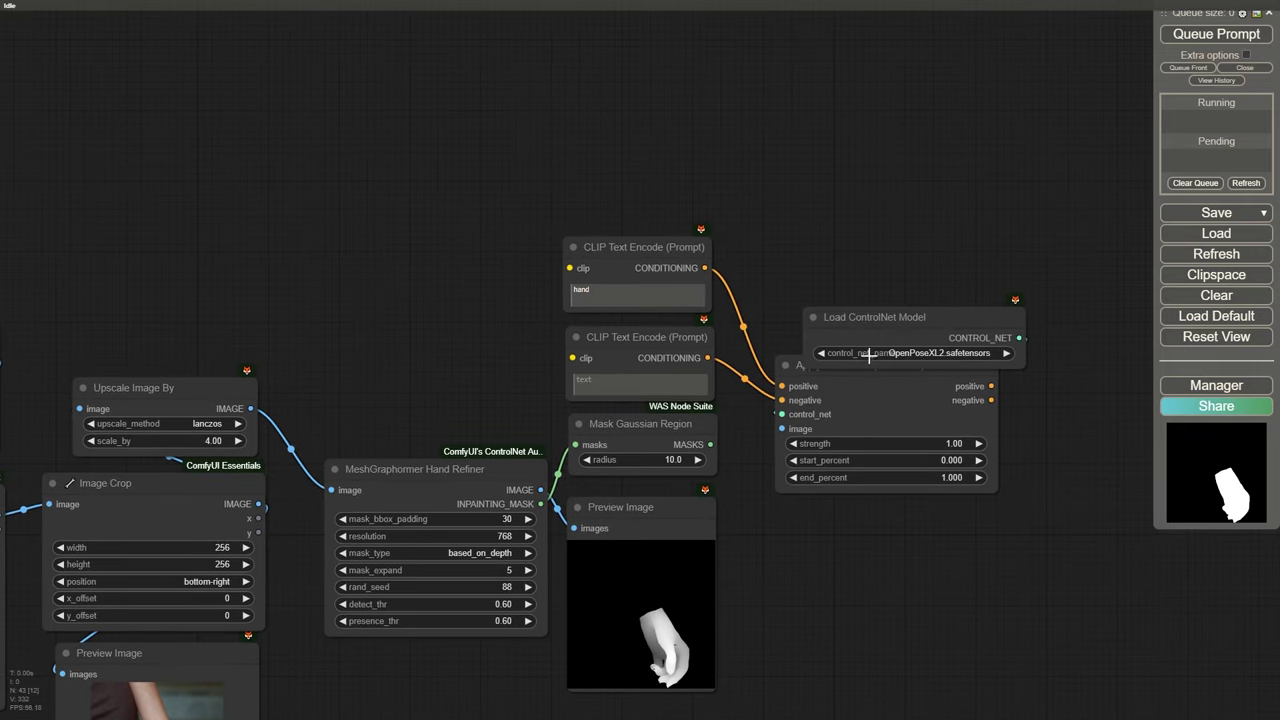
pyautogui.moveTo(895, 321); pyautogui.dragTo(873, 283)
pyautogui.click(877, 304)
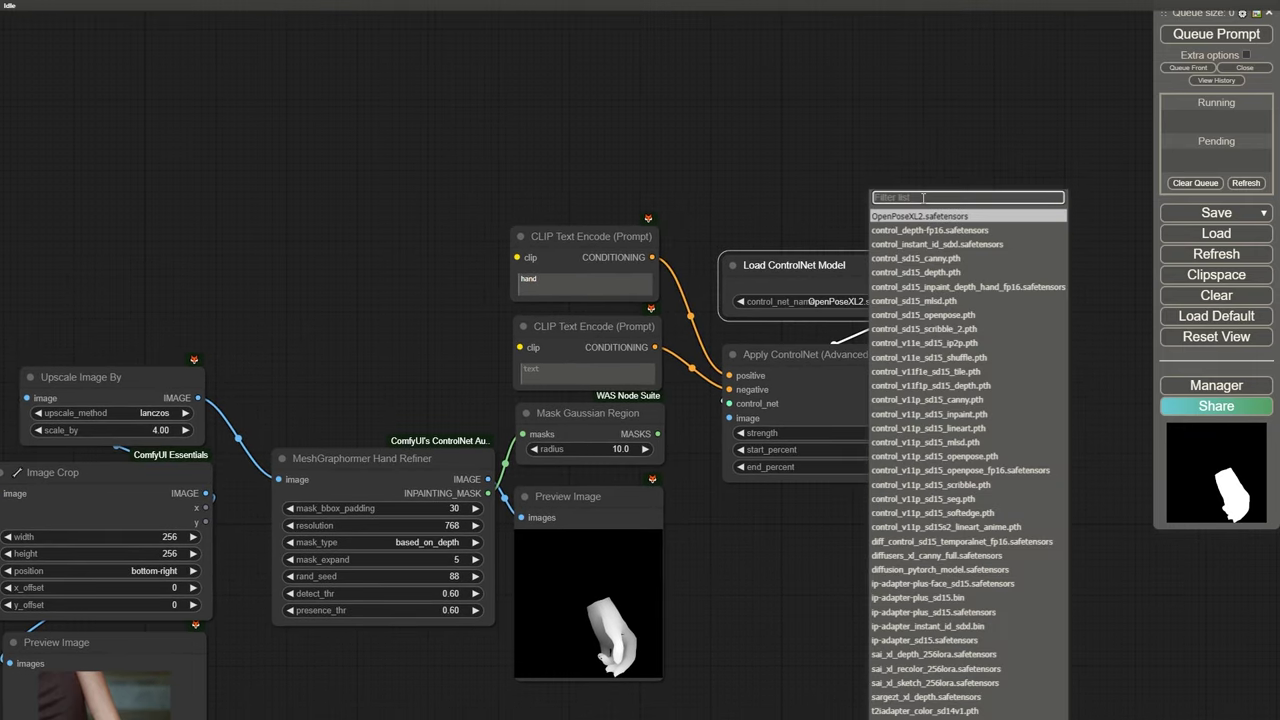
pyautogui.write('depth')
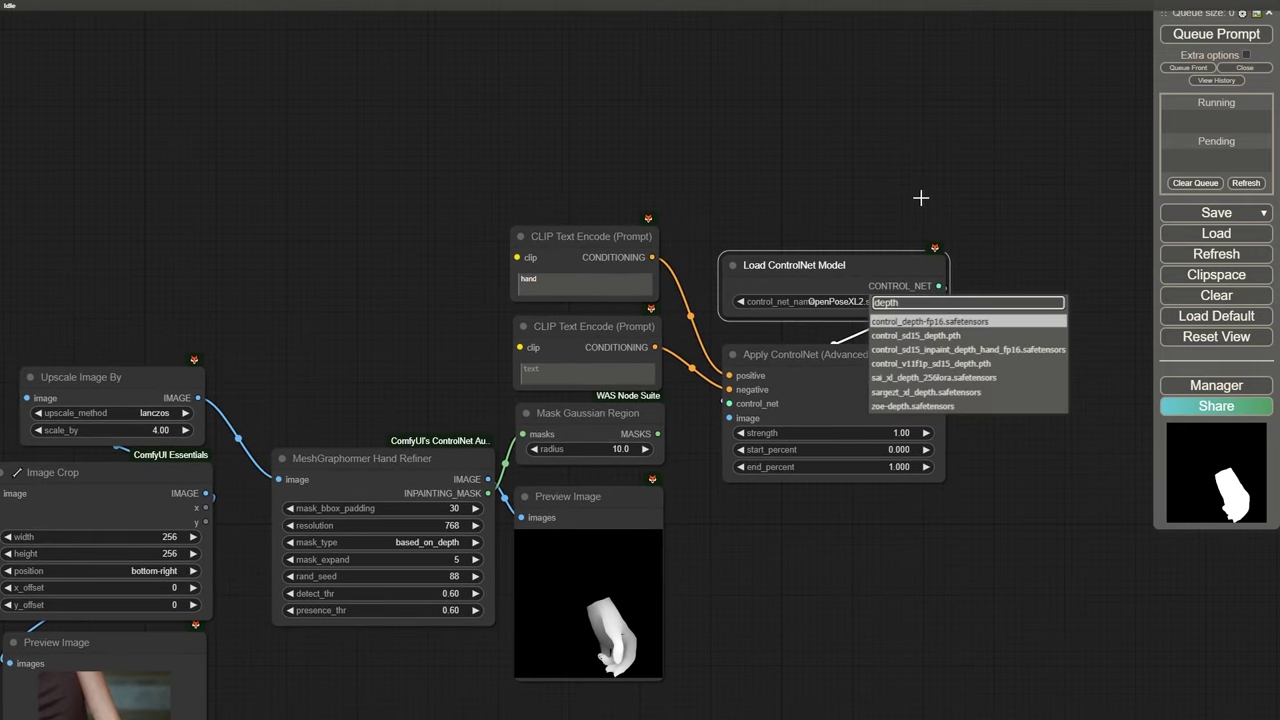
pyautogui.click(912, 406)
# Step: Add a KSampler node beyond the Apply ControlNet (Advanced) node
pyautogui.scroll(-3, 790, 265)
pyautogui.moveTo(725, 262); pyautogui.dragTo(637, 300)
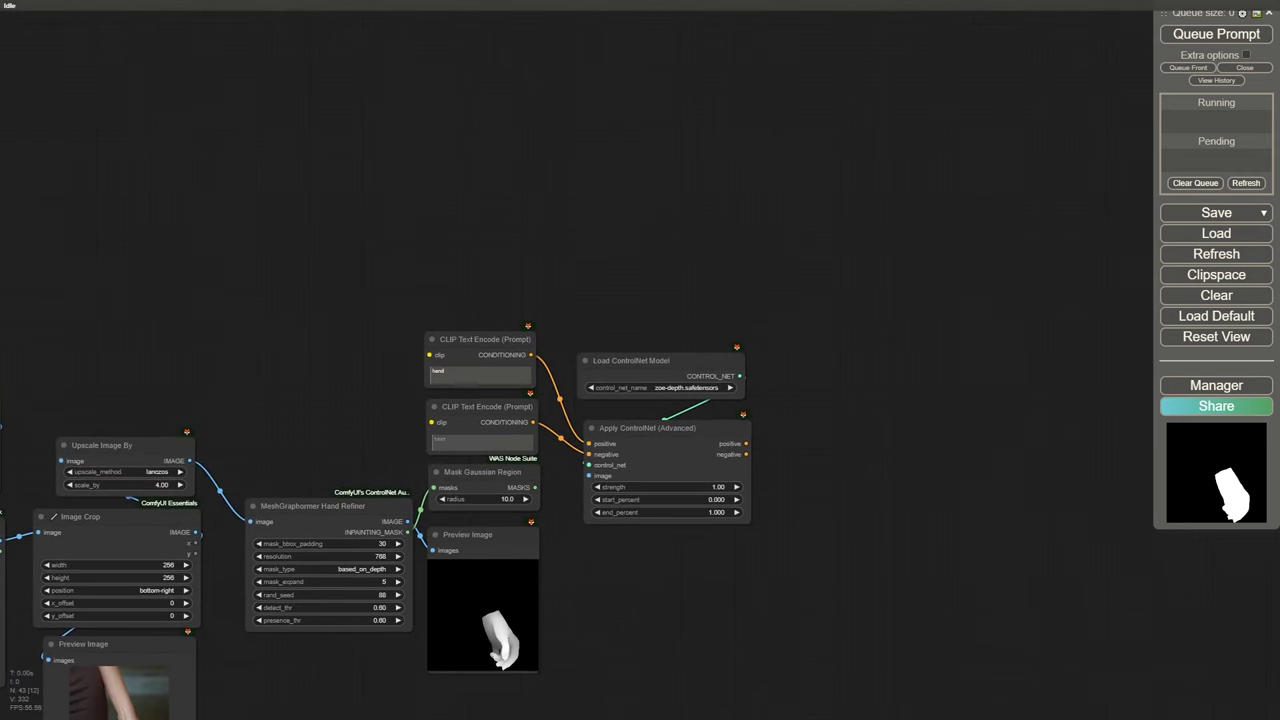
pyautogui.moveTo(624, 296); pyautogui.dragTo(677, 296)
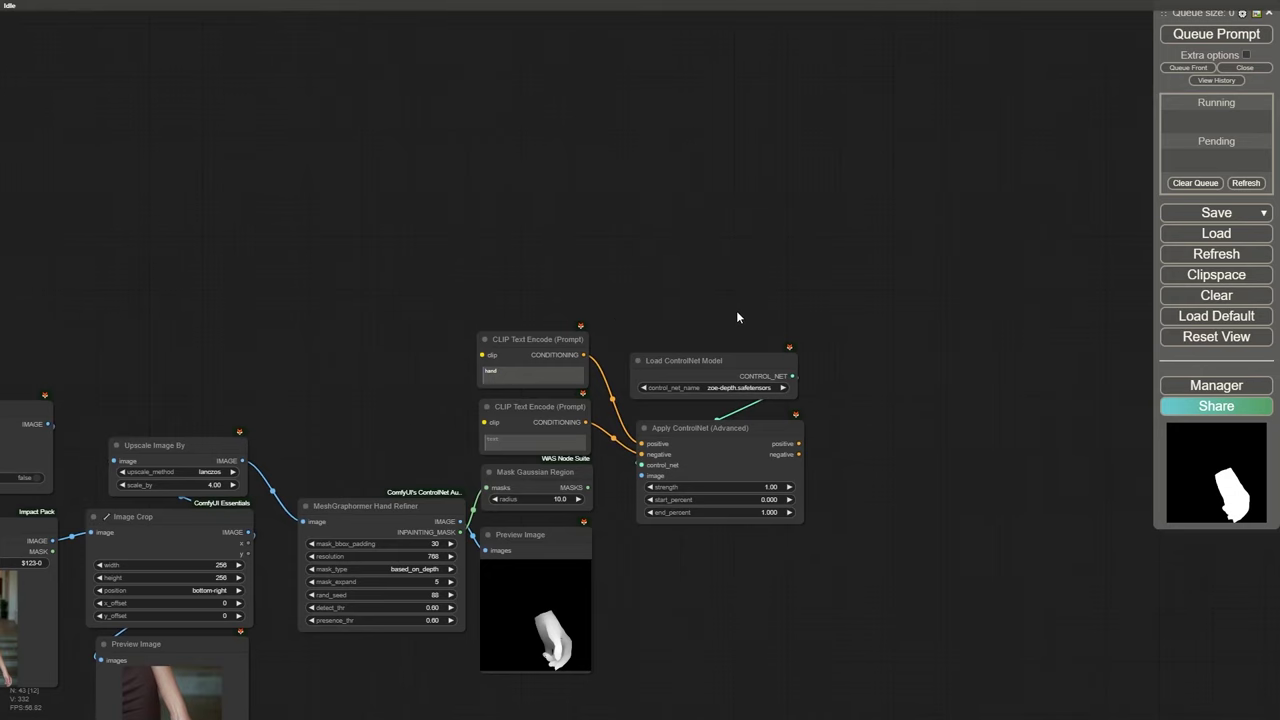
pyautogui.moveTo(869, 423); pyautogui.dragTo(730, 379)
pyautogui.doubleClick(750, 380)
pyautogui.write('ksam')
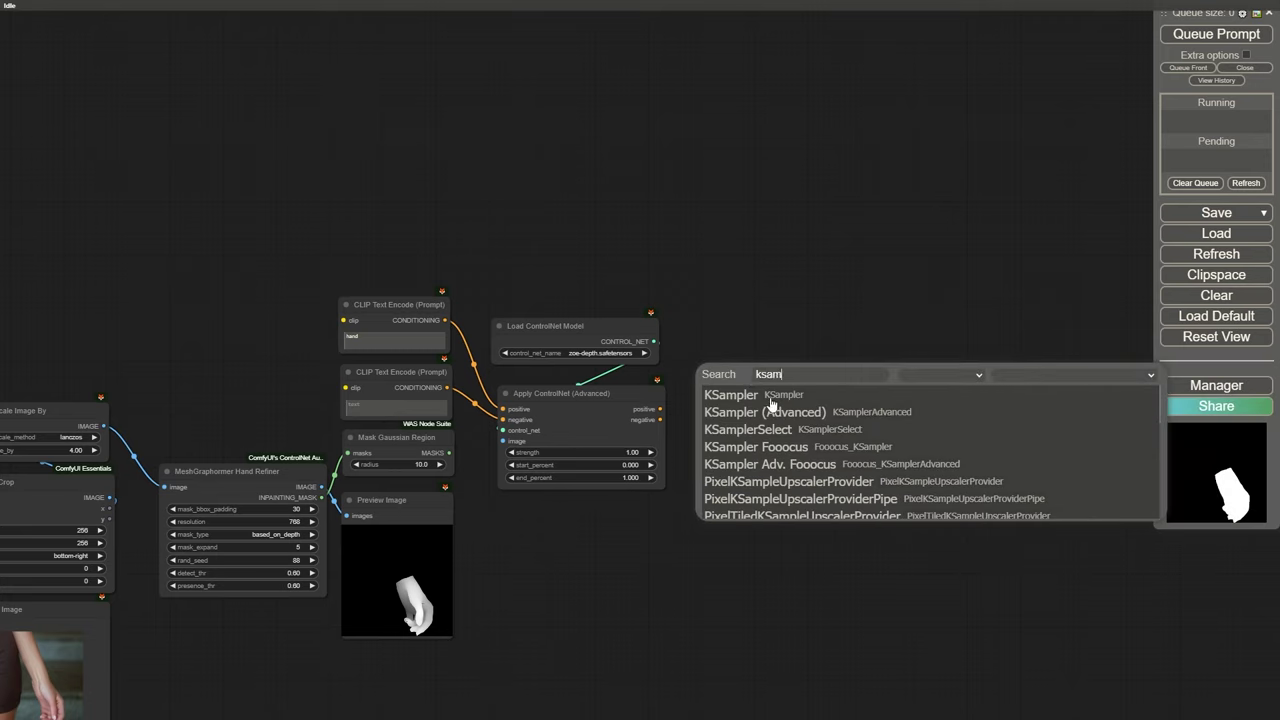
pyautogui.click(768, 396)
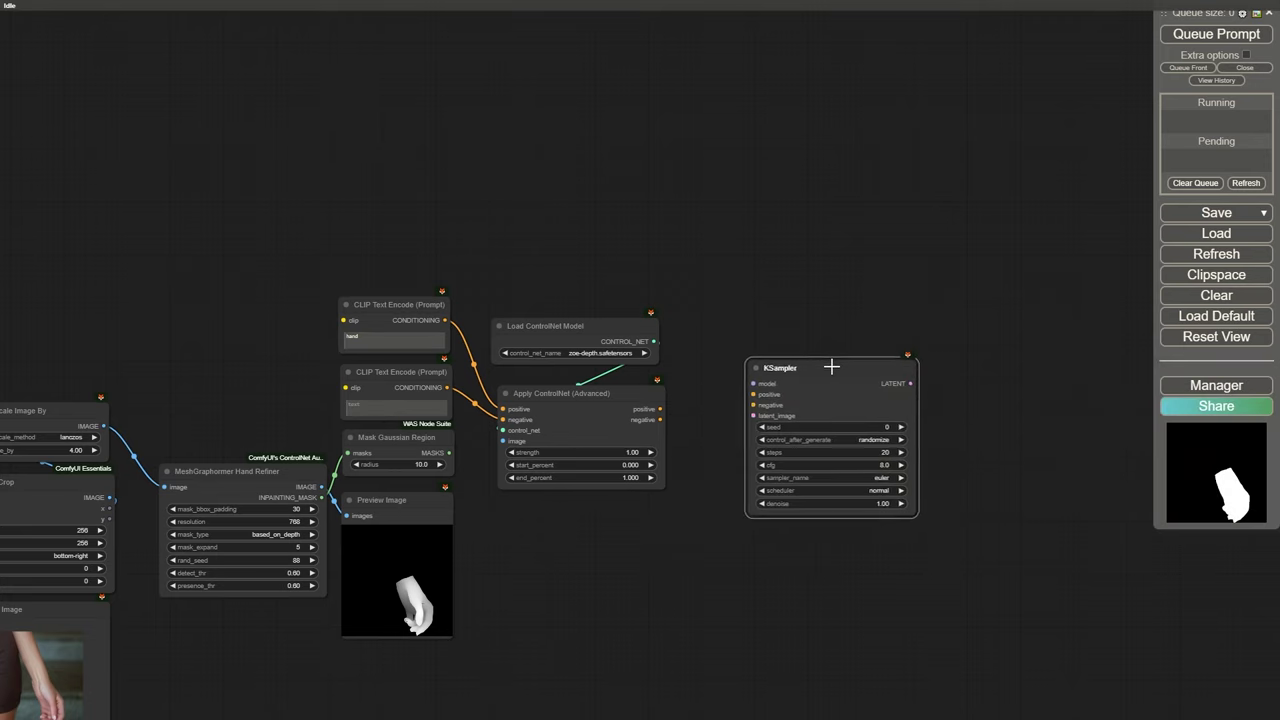
# Step: Connect Apply ControlNet's positive and negative outputs to the matching KSampler inputs, and link the KSampler's model input
pyautogui.moveTo(660, 408); pyautogui.dragTo(740, 392)
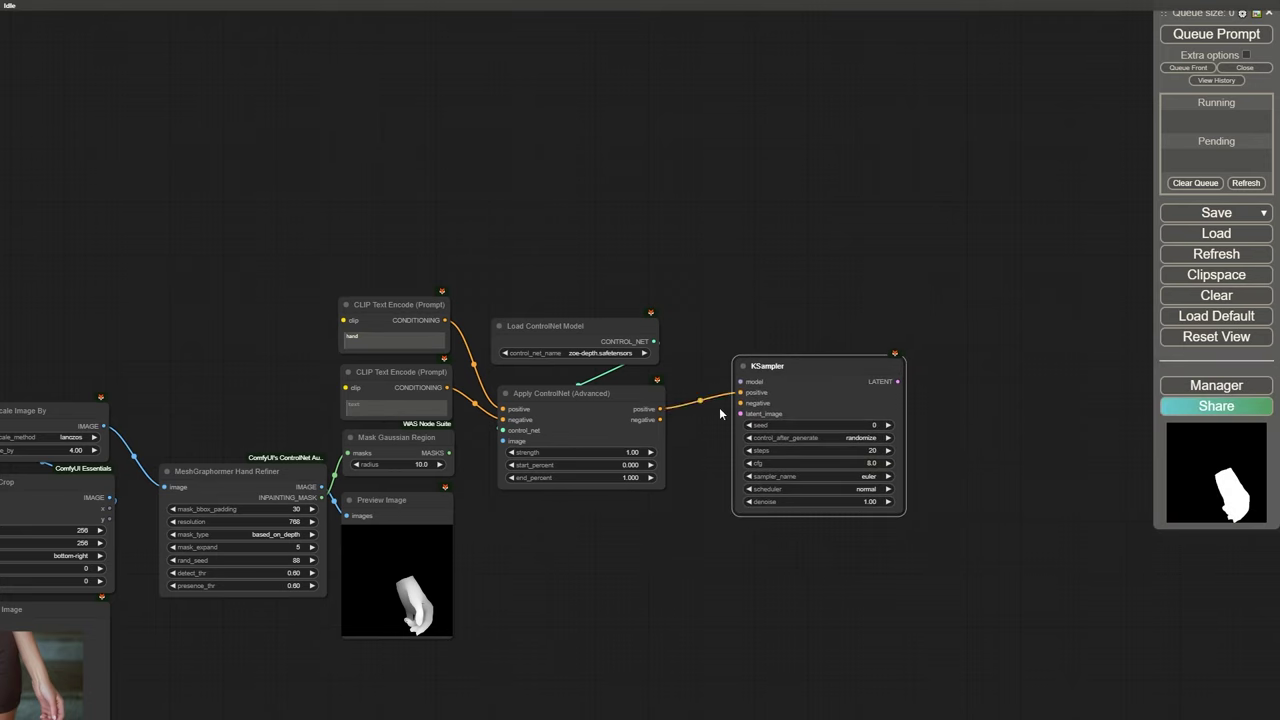
pyautogui.moveTo(661, 419); pyautogui.dragTo(740, 403)
pyautogui.scroll(5, 753, 330)
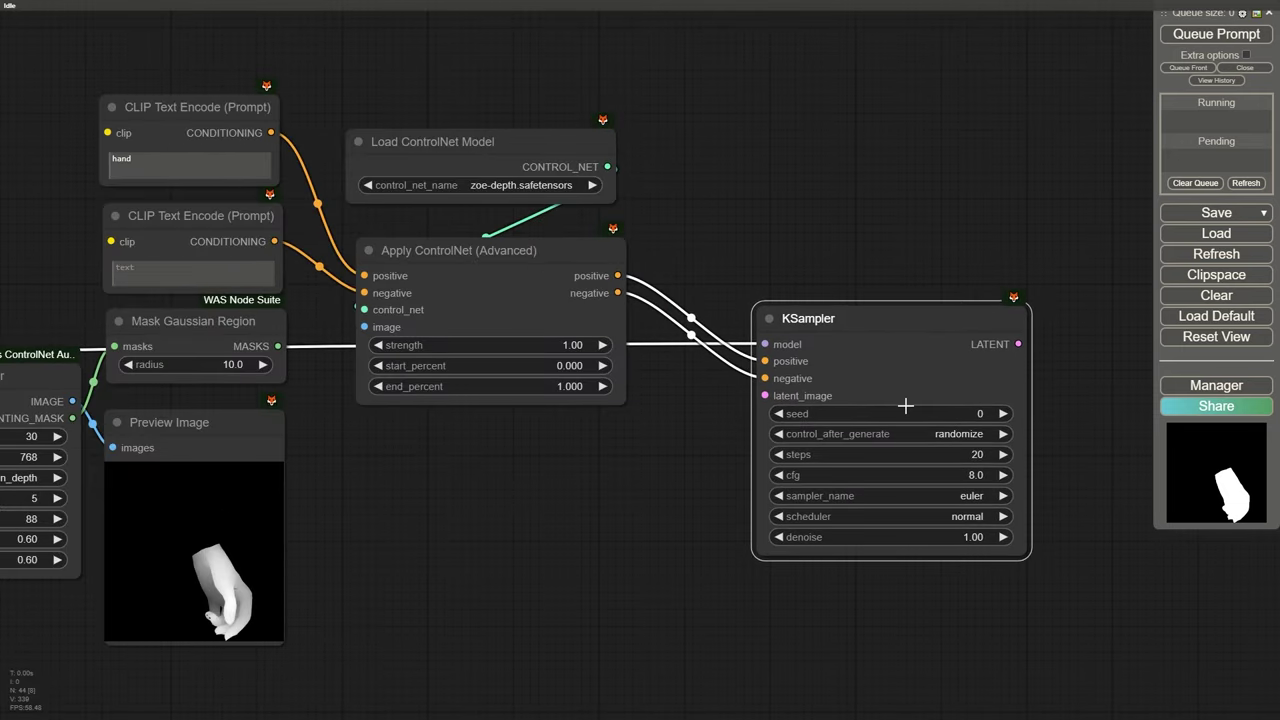
# Step: Add a Set Latent Noise Mask node below the Apply ControlNet (Advanced) node
pyautogui.doubleClick(566, 462)
pyautogui.write('set no')
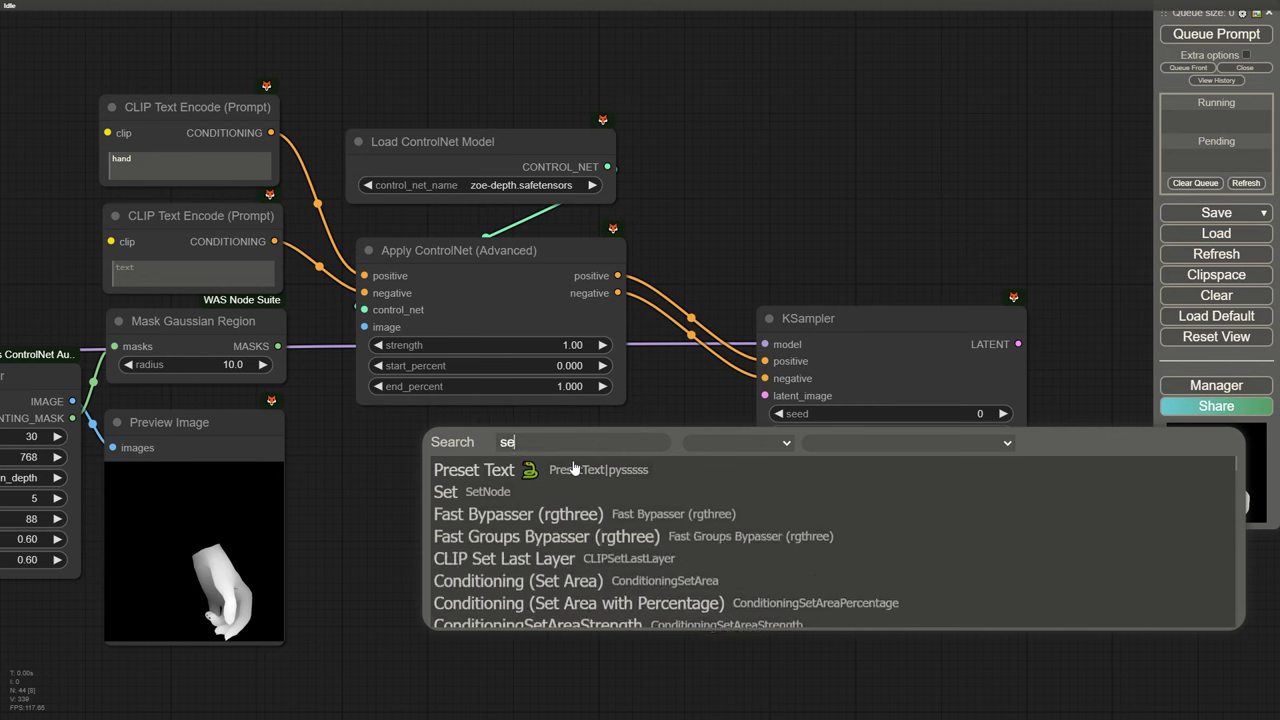
pyautogui.press('BackSpace')
pyautogui.press('BackSpace')
pyautogui.write('later')
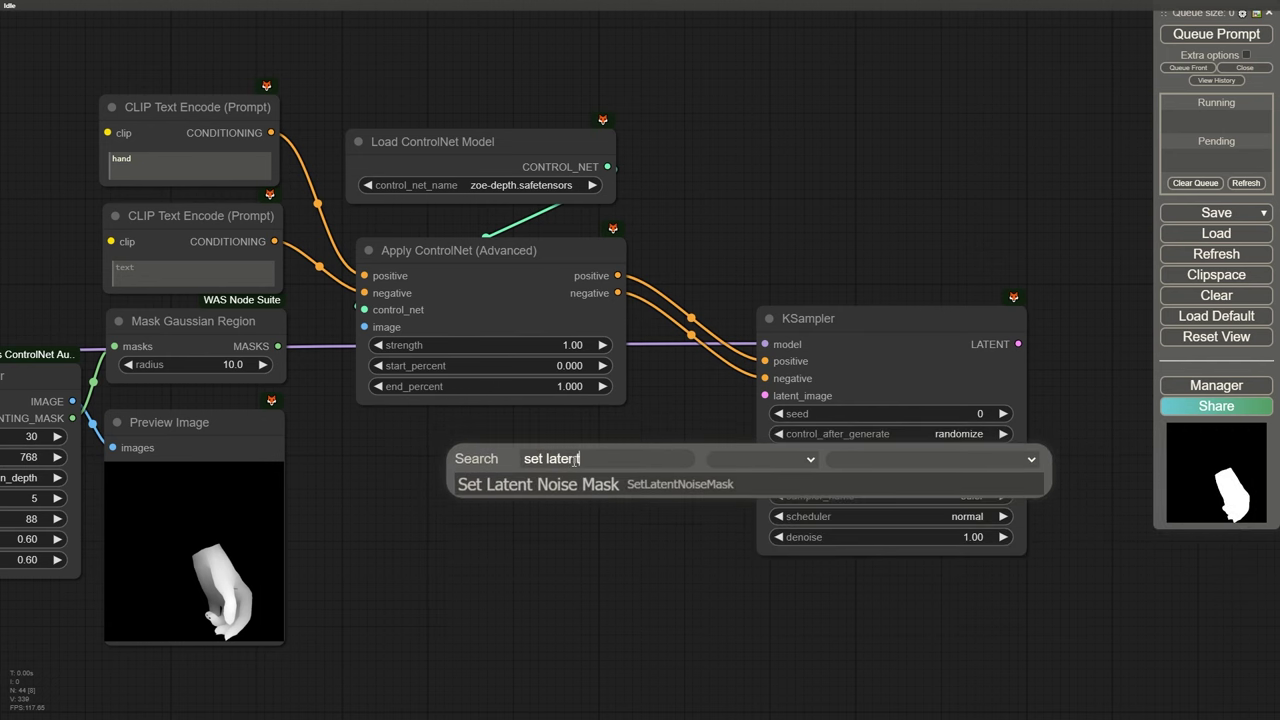
pyautogui.click(606, 485)
pyautogui.scroll(-3, 652, 408)
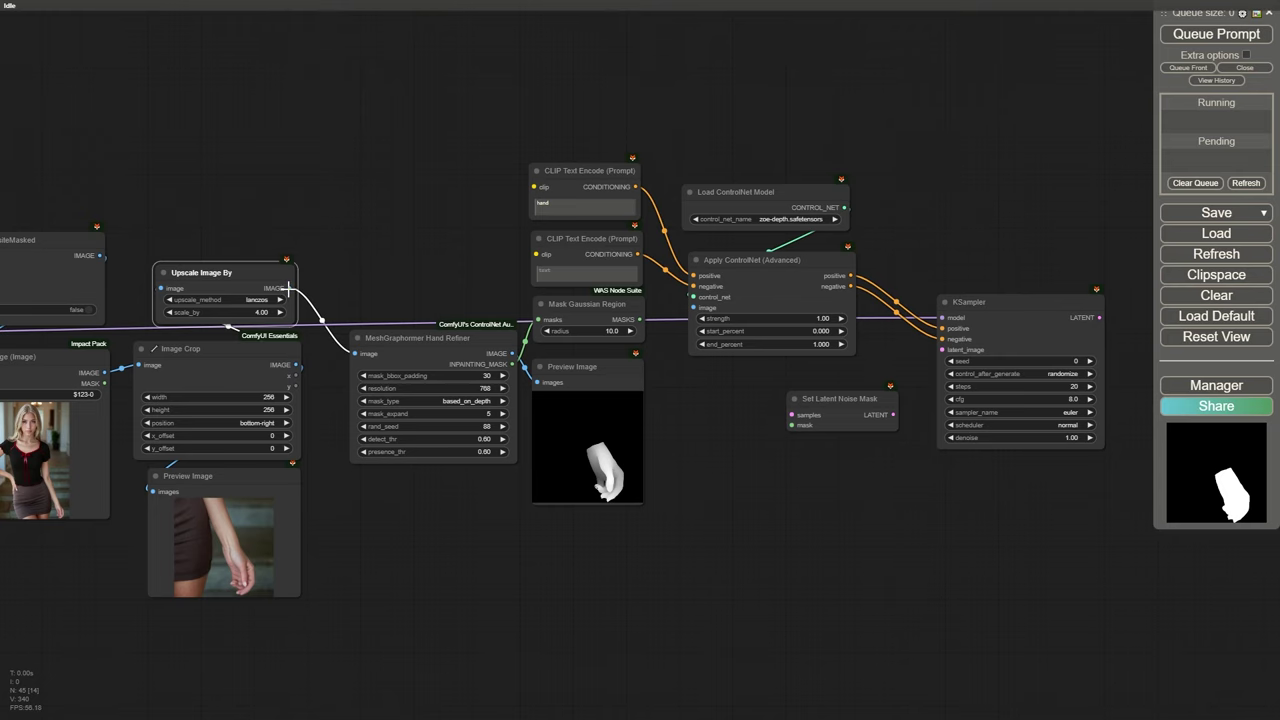
# Step: Feed the Upscale Image By output into a new VAE Encode node and link its latent to Set Latent Noise Mask's samples
pyautogui.moveTo(289, 288); pyautogui.dragTo(706, 394)
pyautogui.click(760, 505)
pyautogui.moveTo(675, 362); pyautogui.dragTo(714, 362)
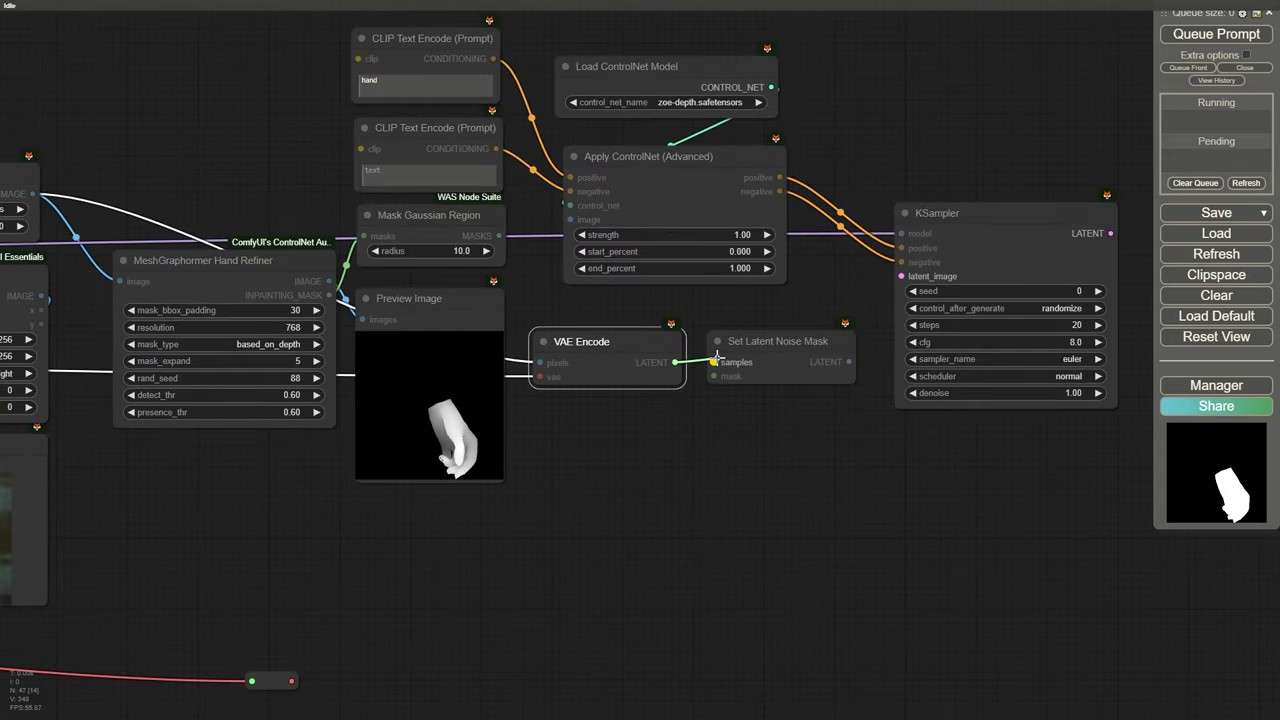
pyautogui.moveTo(678, 433); pyautogui.dragTo(664, 495)
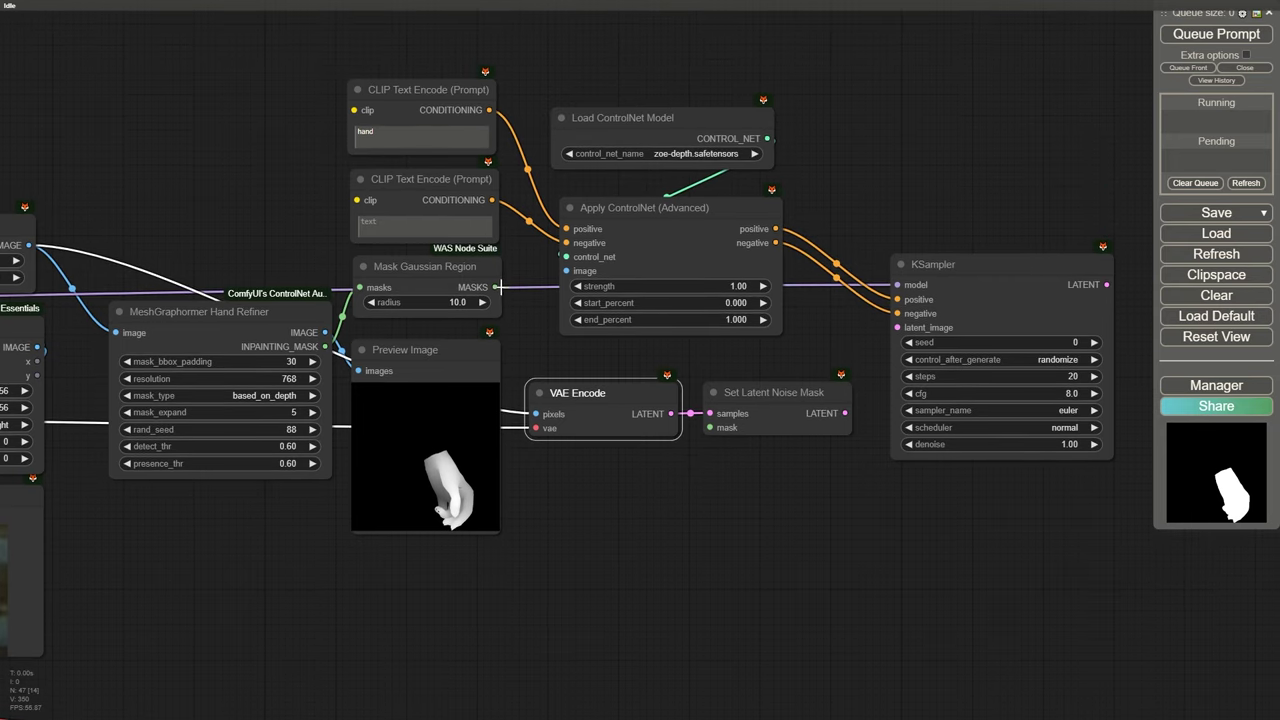
# Step: Connect Mask Gaussian Region's output to the Set Latent Noise Mask mask input, and its latent output to the KSampler's latent_image
pyautogui.moveTo(466, 275); pyautogui.dragTo(709, 427)
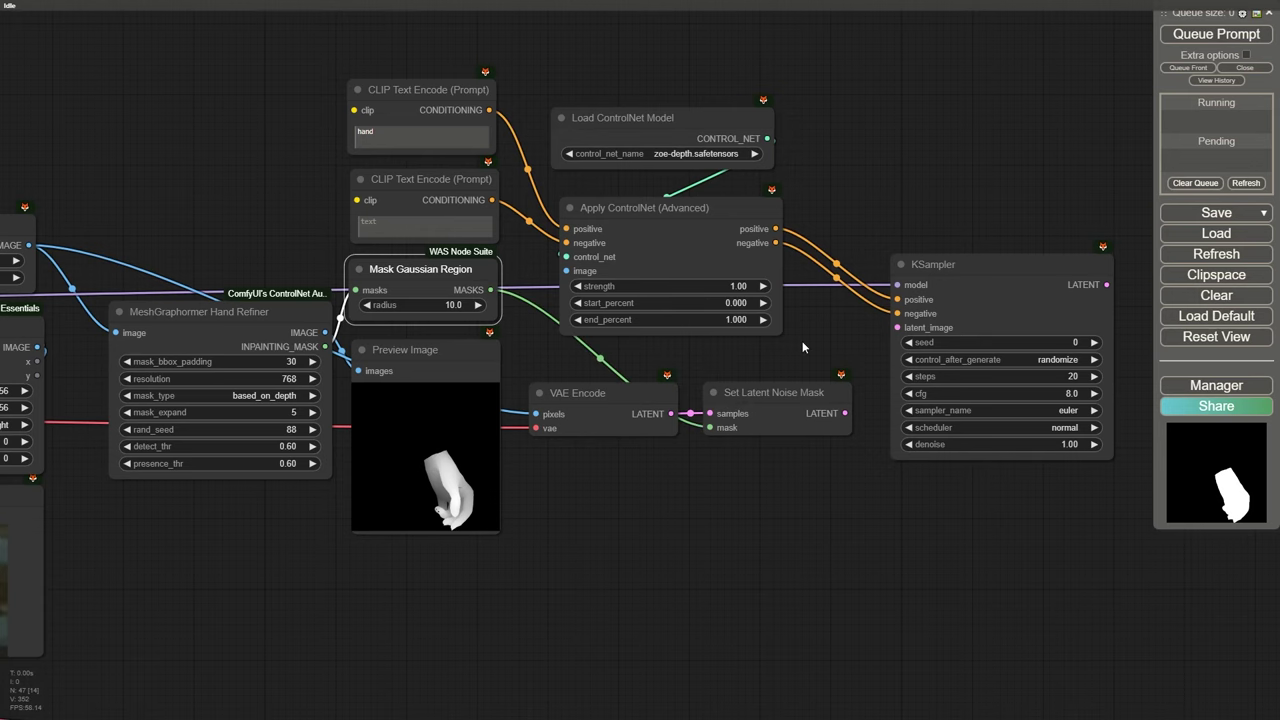
pyautogui.moveTo(845, 413); pyautogui.dragTo(897, 327)
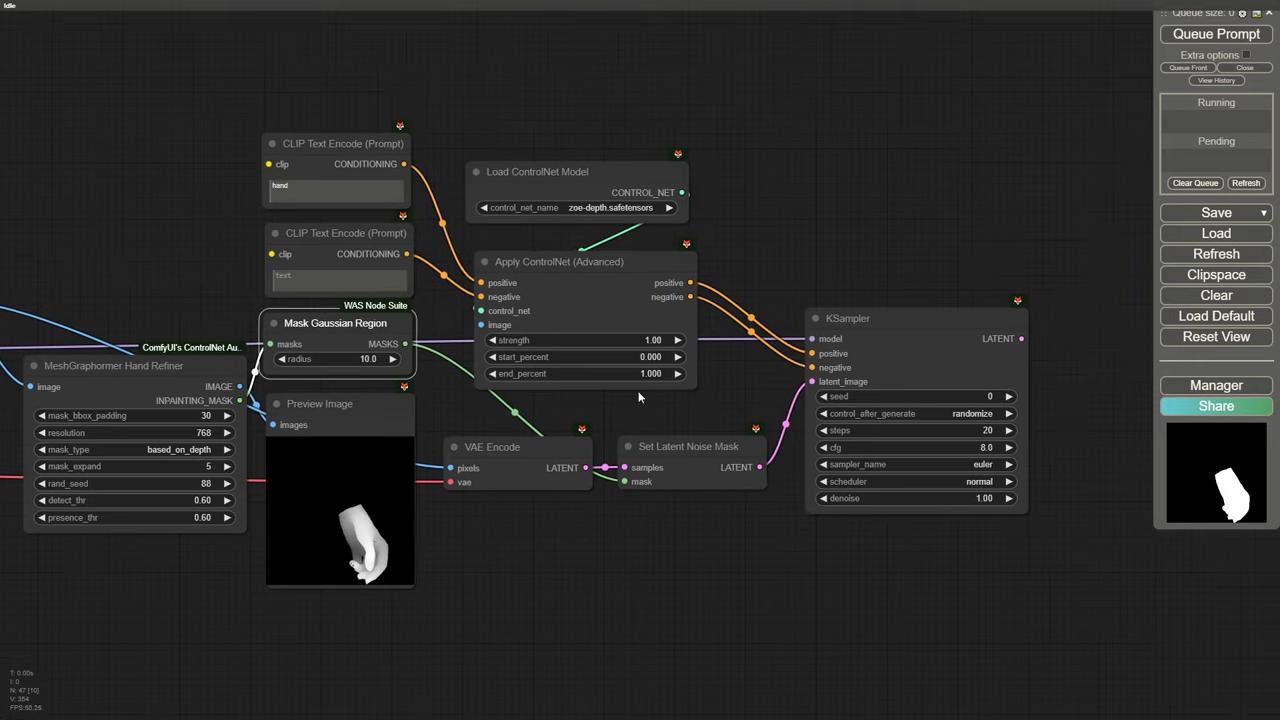
# Step: Configure the KSampler with 6 steps, cfg 1.8, the dpmpp_sde sampler, the karras scheduler and denoise 0.50
pyautogui.moveTo(983, 317); pyautogui.dragTo(954, 338)
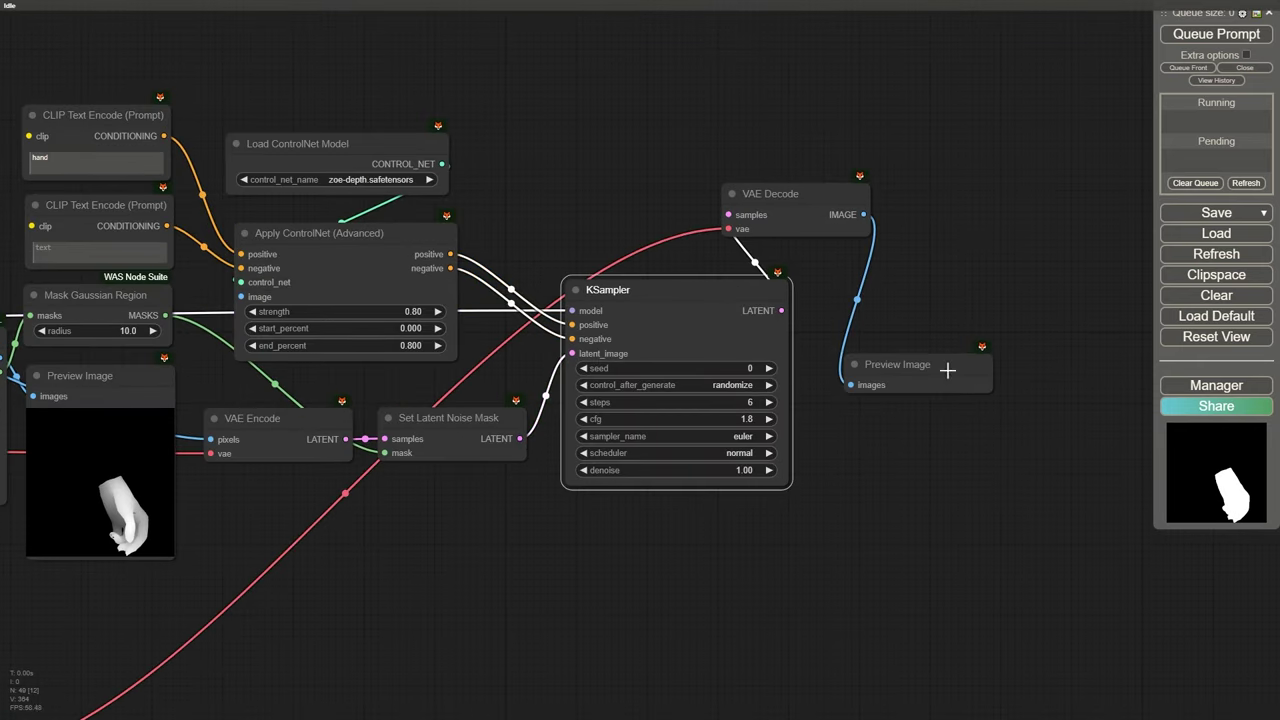
pyautogui.click(745, 436)
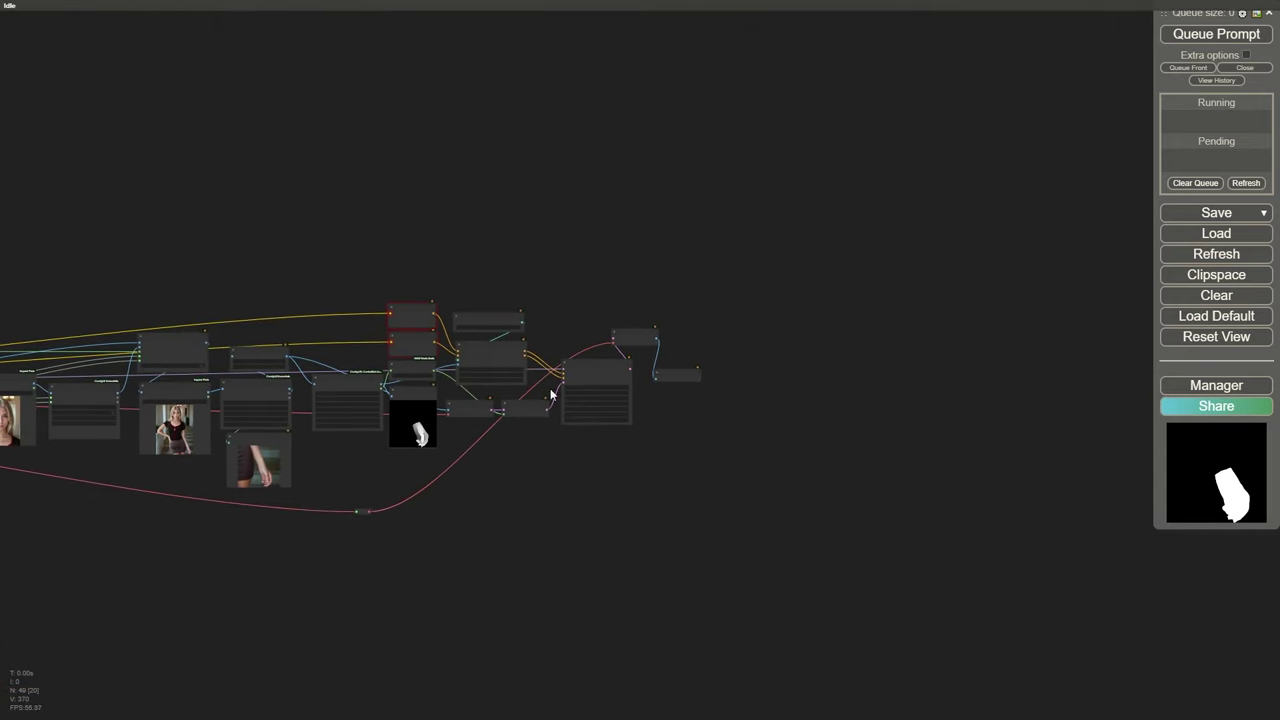
pyautogui.scroll(11, 586, 416)
pyautogui.scroll(-2, 656, 492)
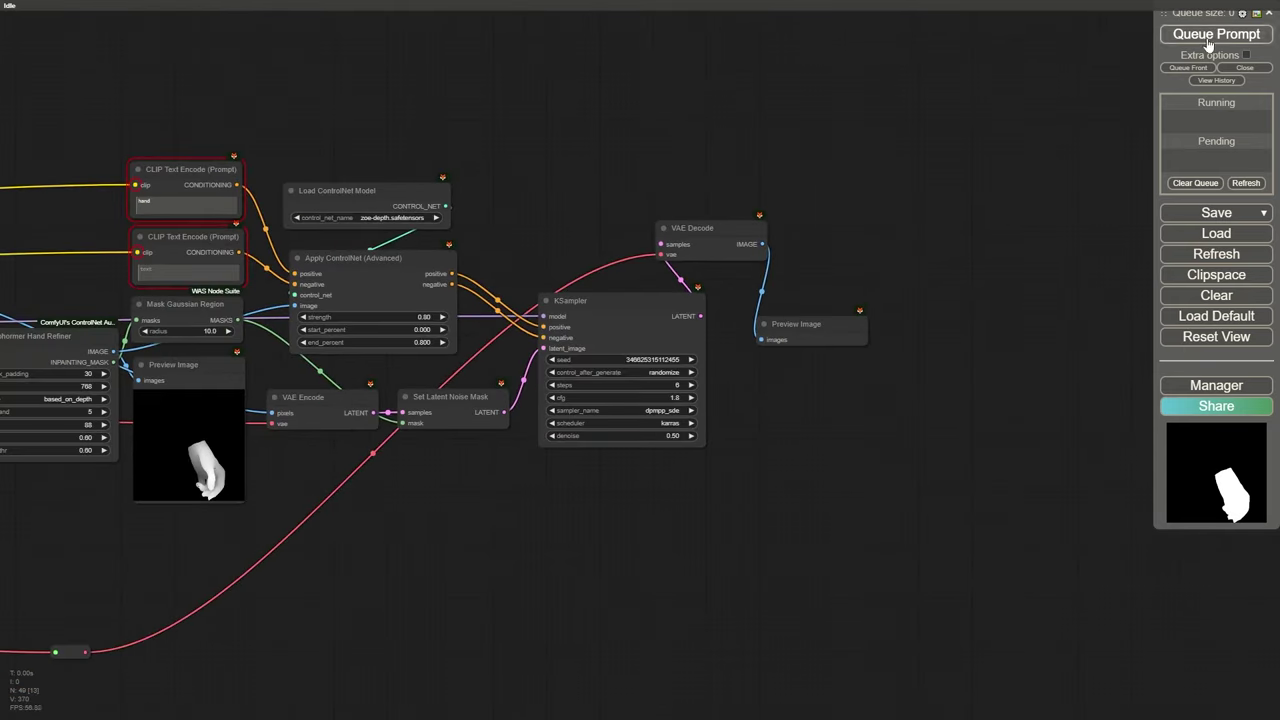
# Step: Queue the prompt to generate the refined hand and inspect it in the preview after the VAE Decode
pyautogui.click(1206, 40)
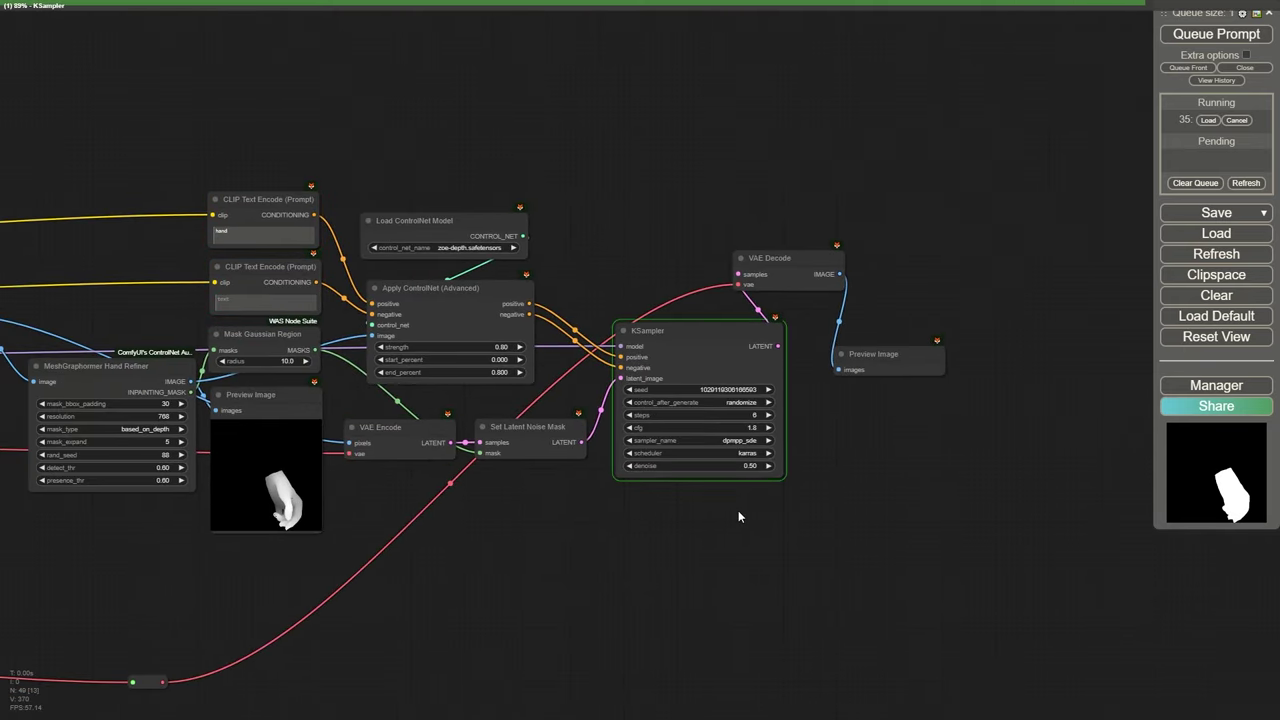
pyautogui.scroll(1, 836, 459)
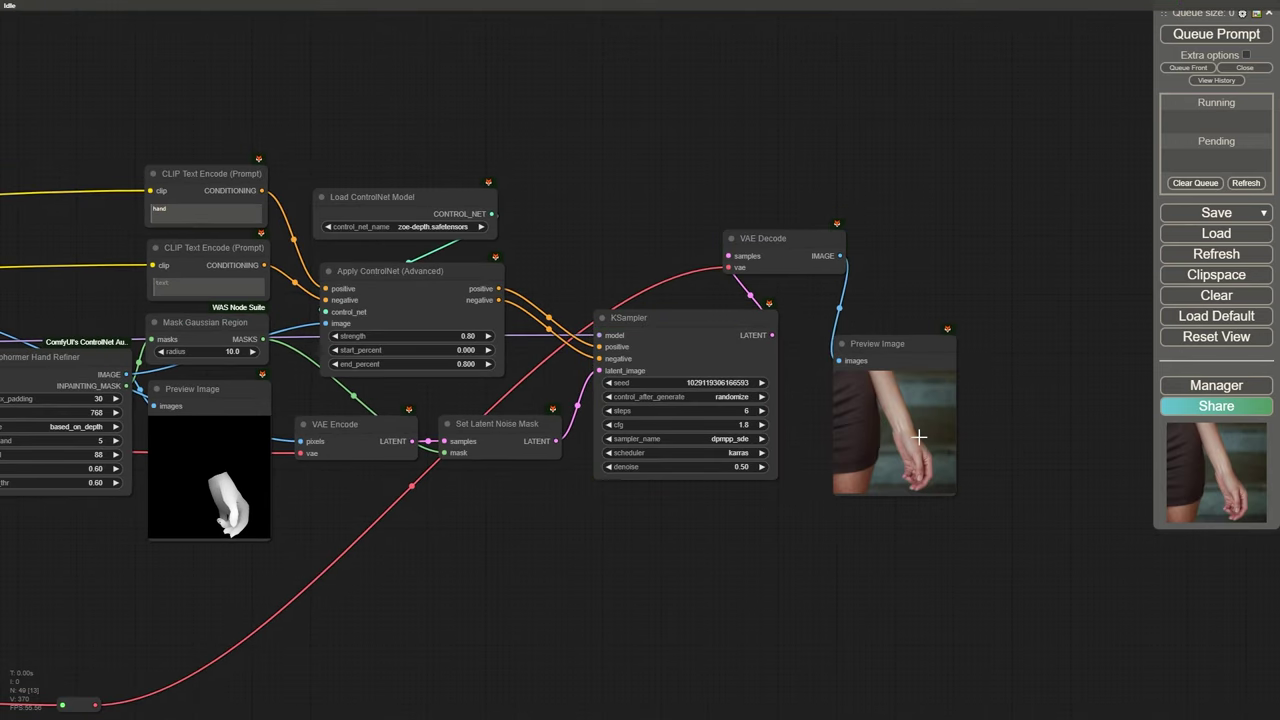
pyautogui.scroll(10, 921, 437)
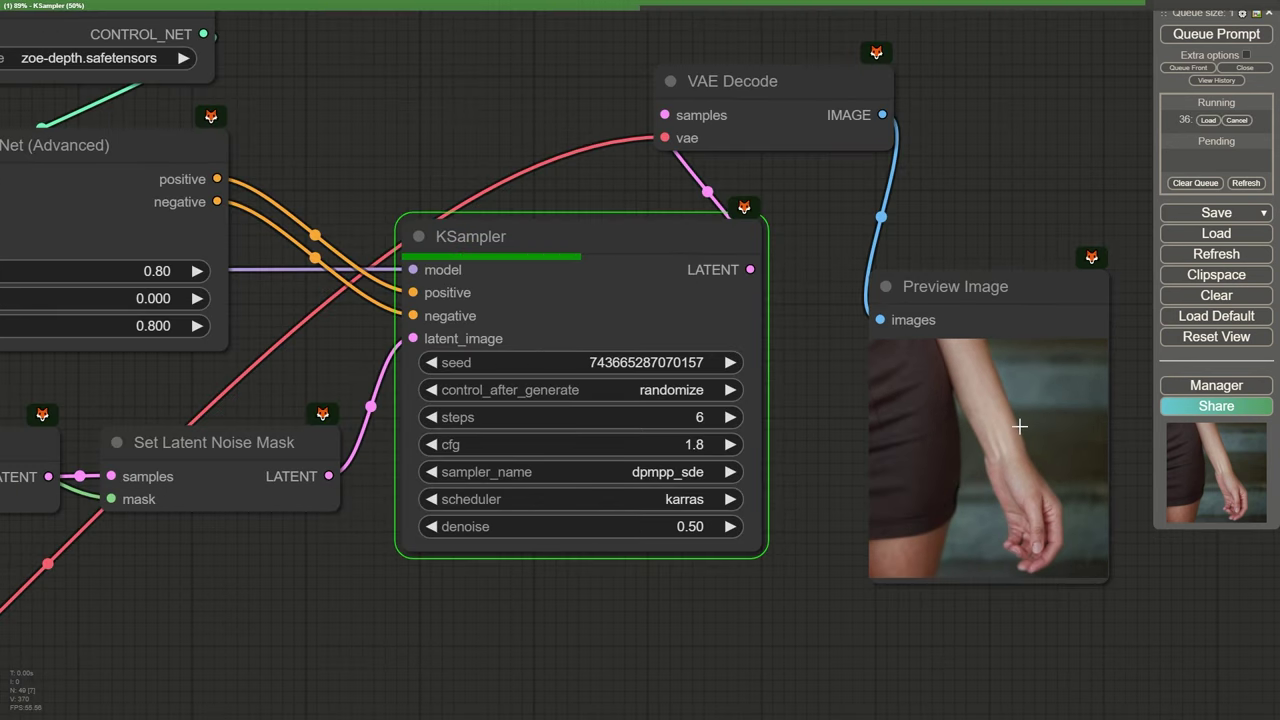
# Step: Set the KSampler denoise to 0.45 with a fixed seed and queue the prompt again
pyautogui.moveTo(826, 300); pyautogui.dragTo(806, 298)
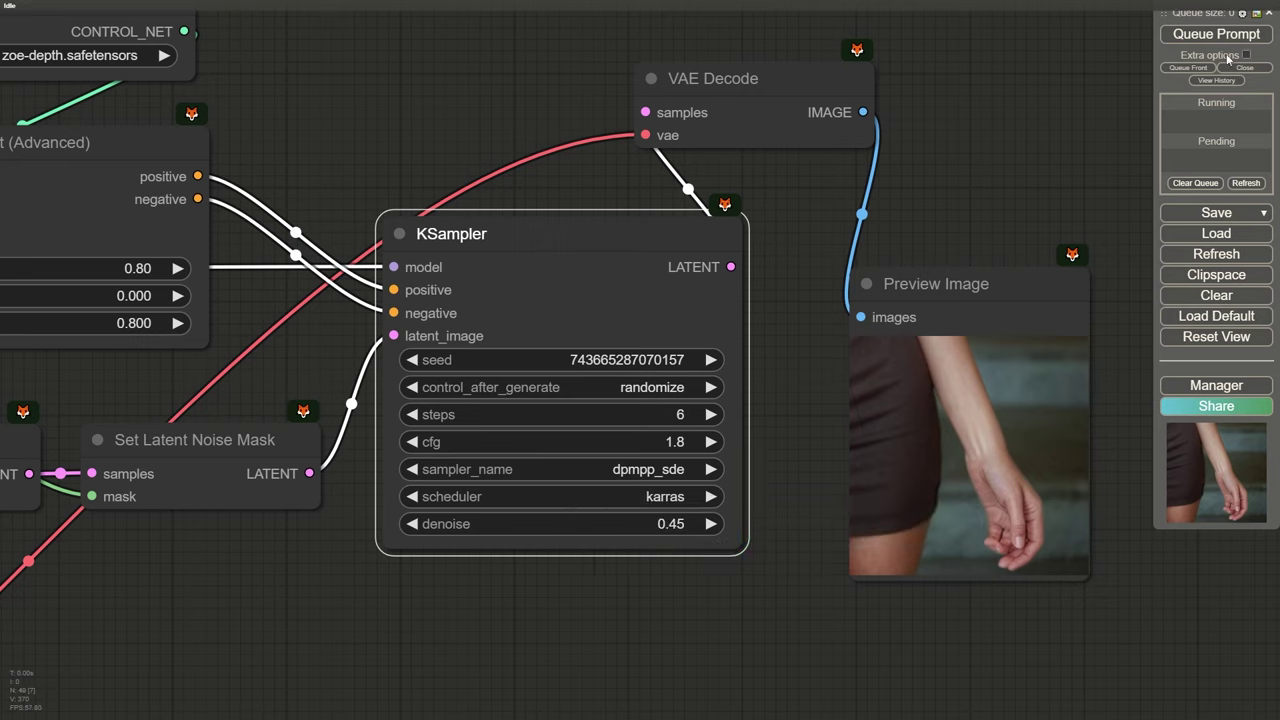
pyautogui.click(1225, 38)
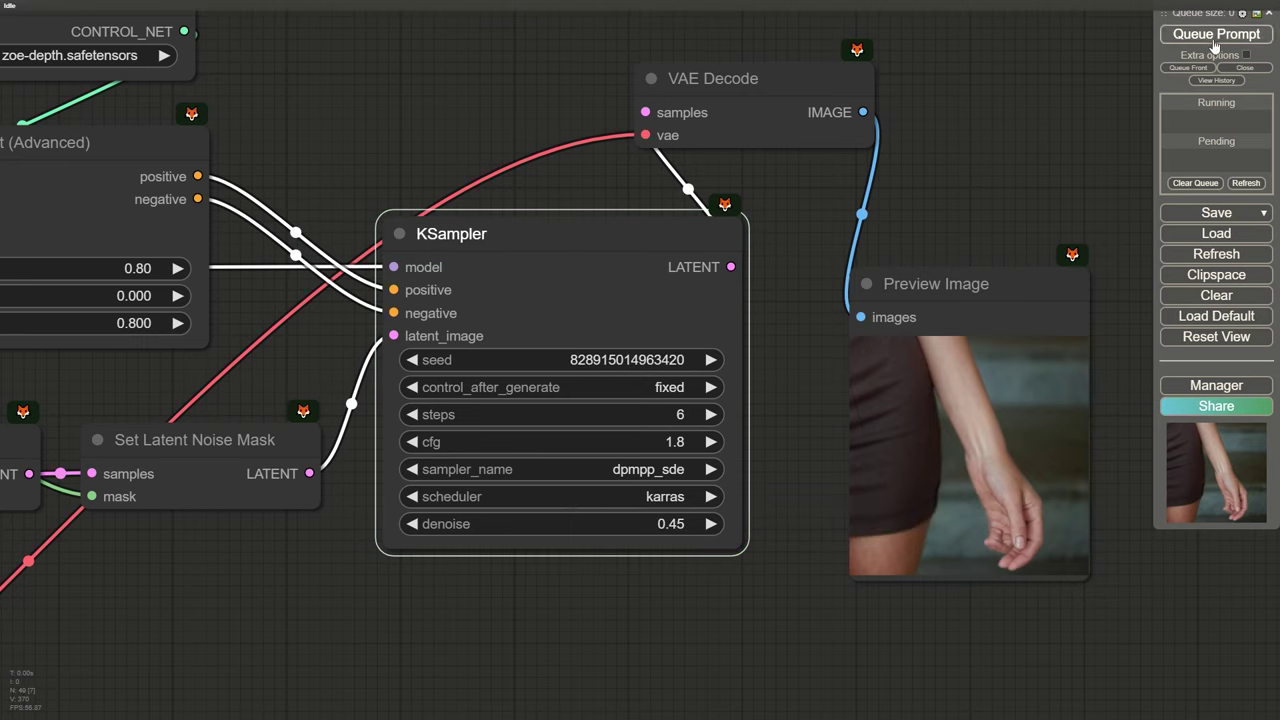
pyautogui.click(1214, 40)
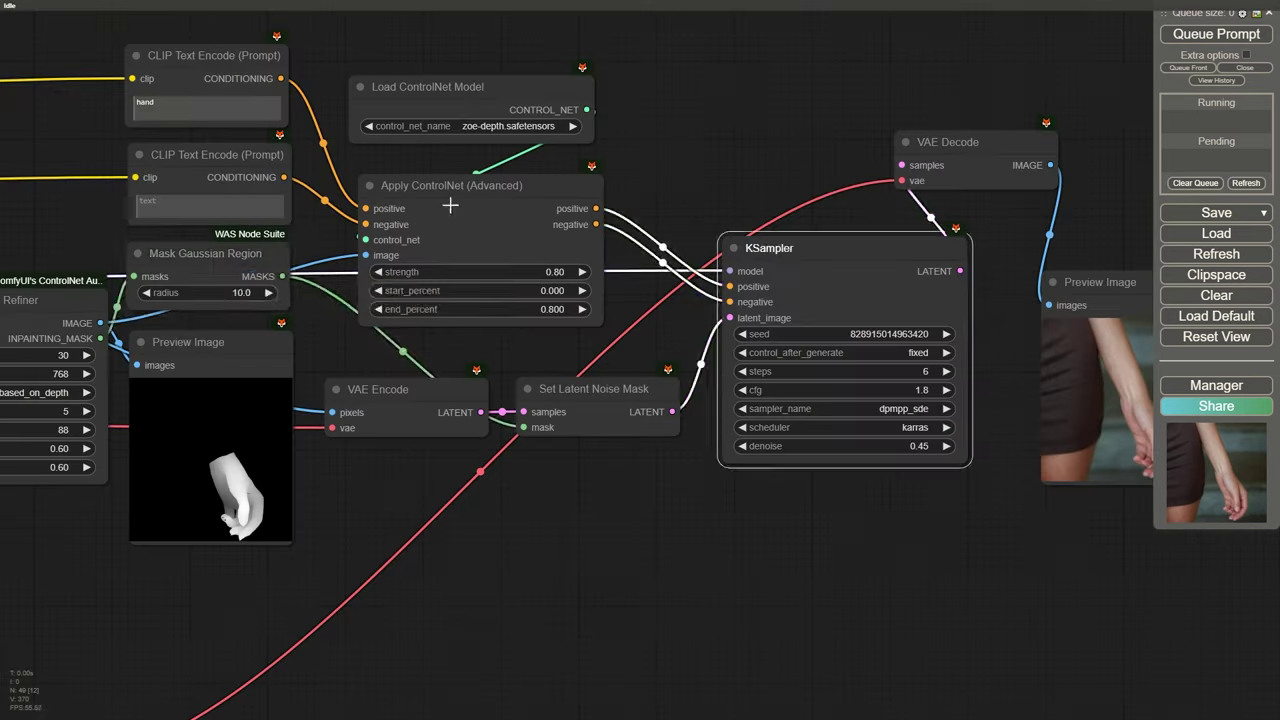
pyautogui.click(450, 205)
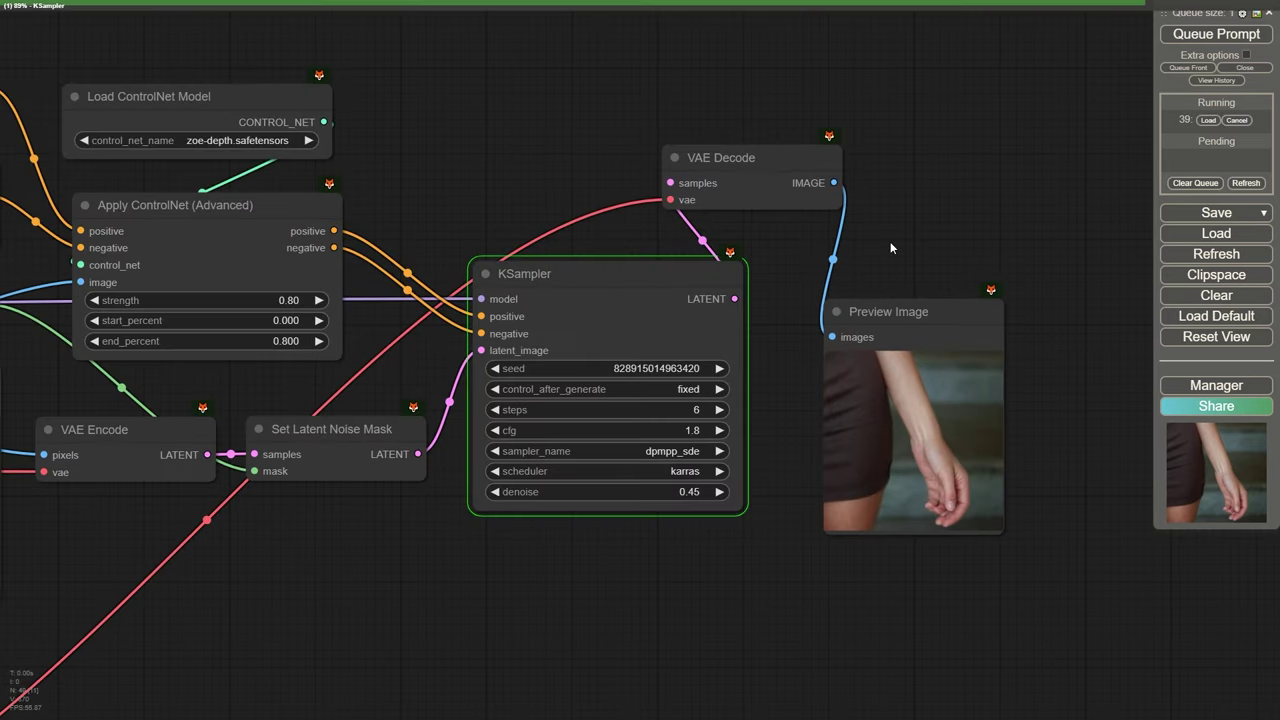
pyautogui.scroll(3, 890, 243)
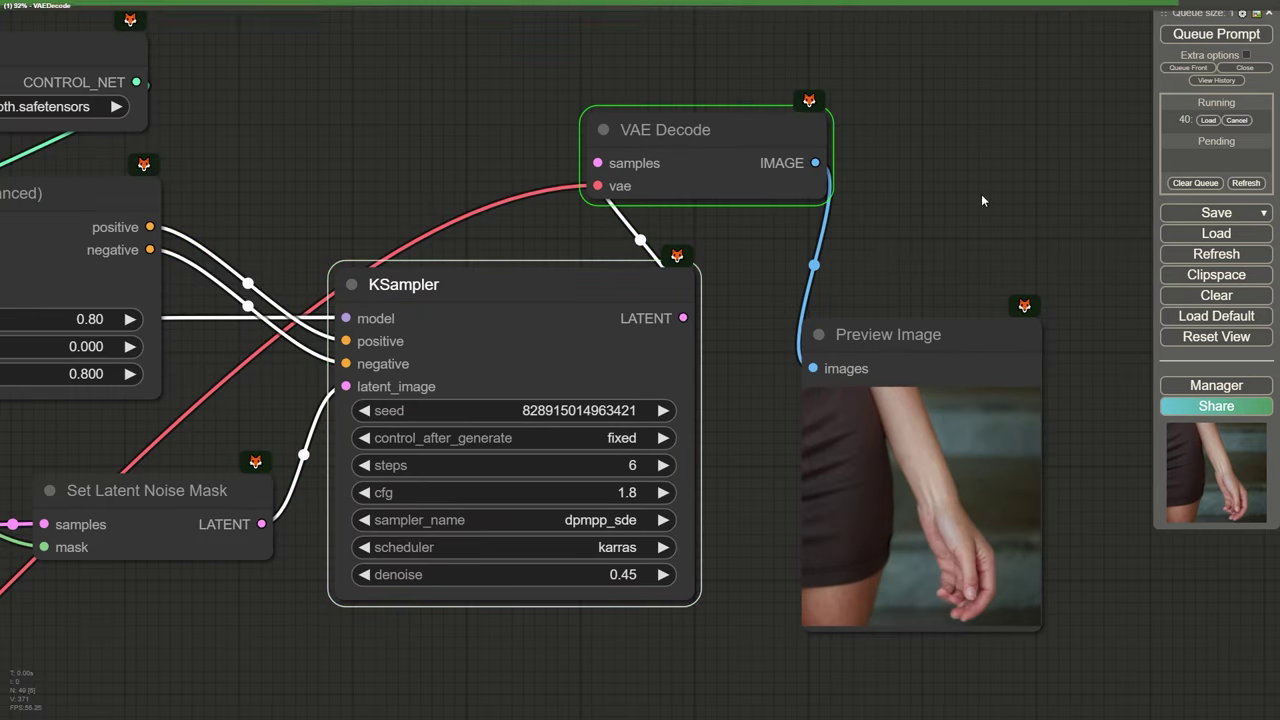
pyautogui.scroll(5, 1002, 448)
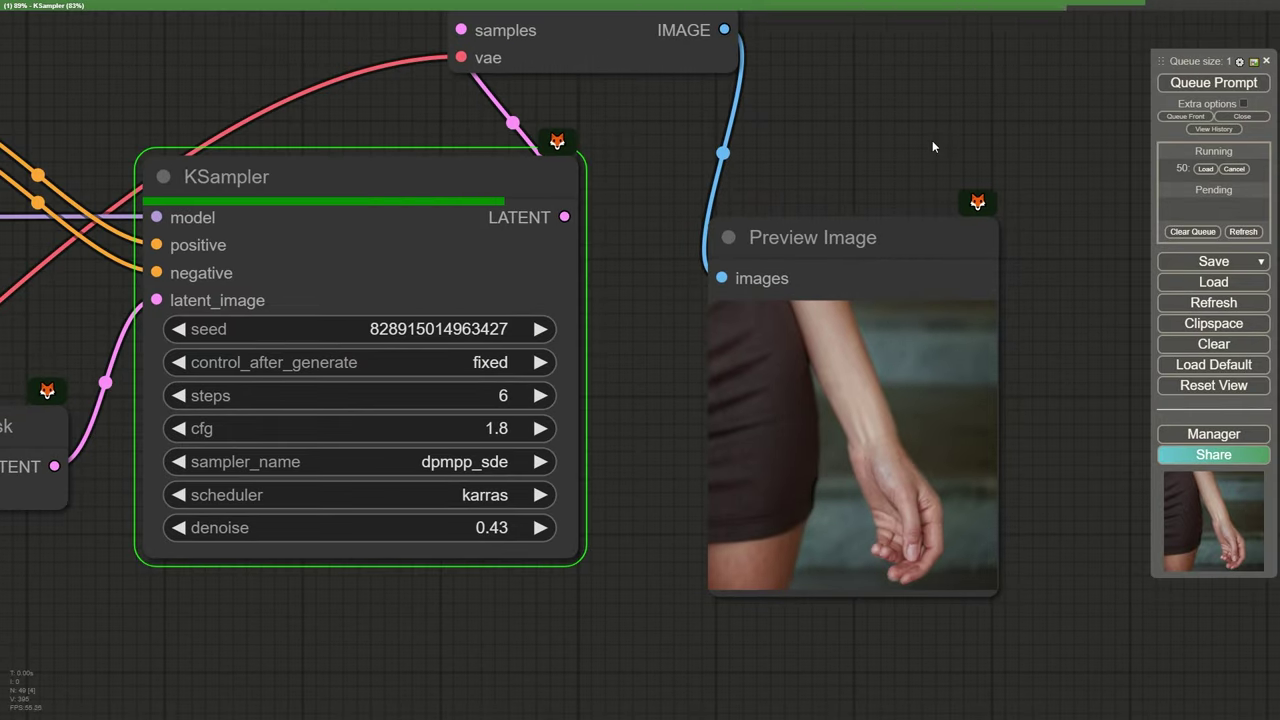
pyautogui.click(1238, 86)
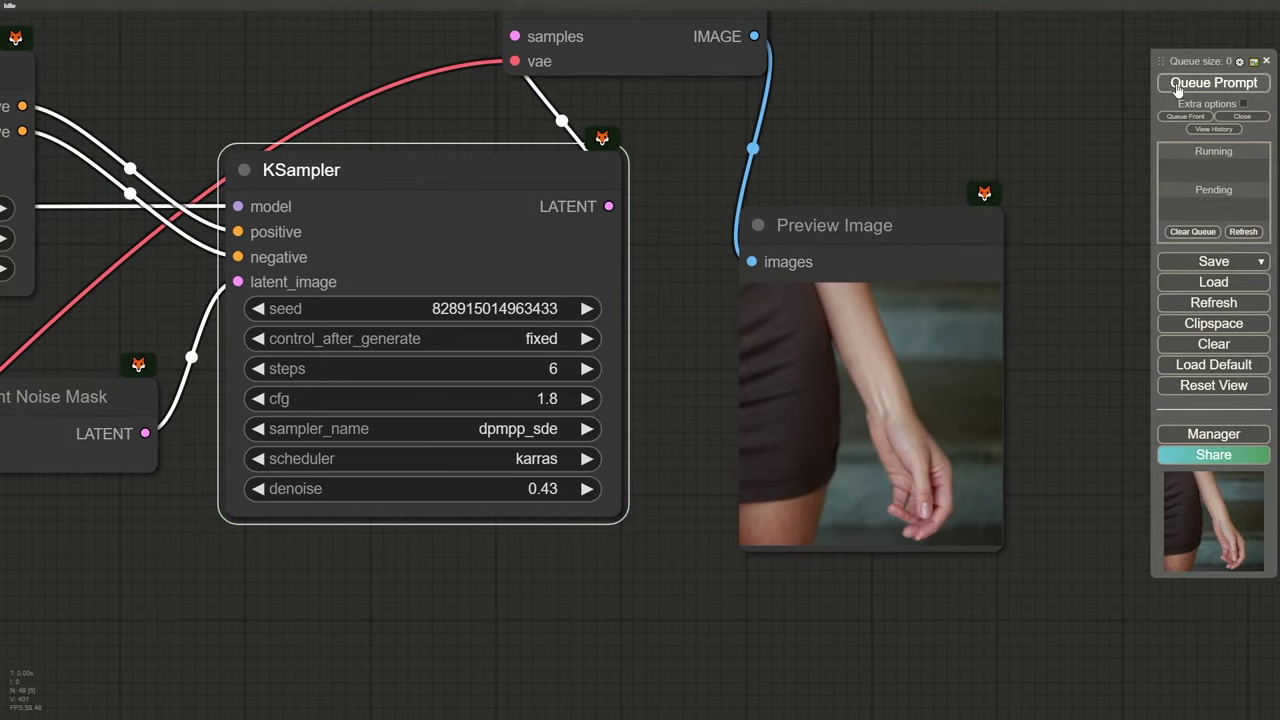
pyautogui.click(1175, 89)
pyautogui.click(1200, 86)
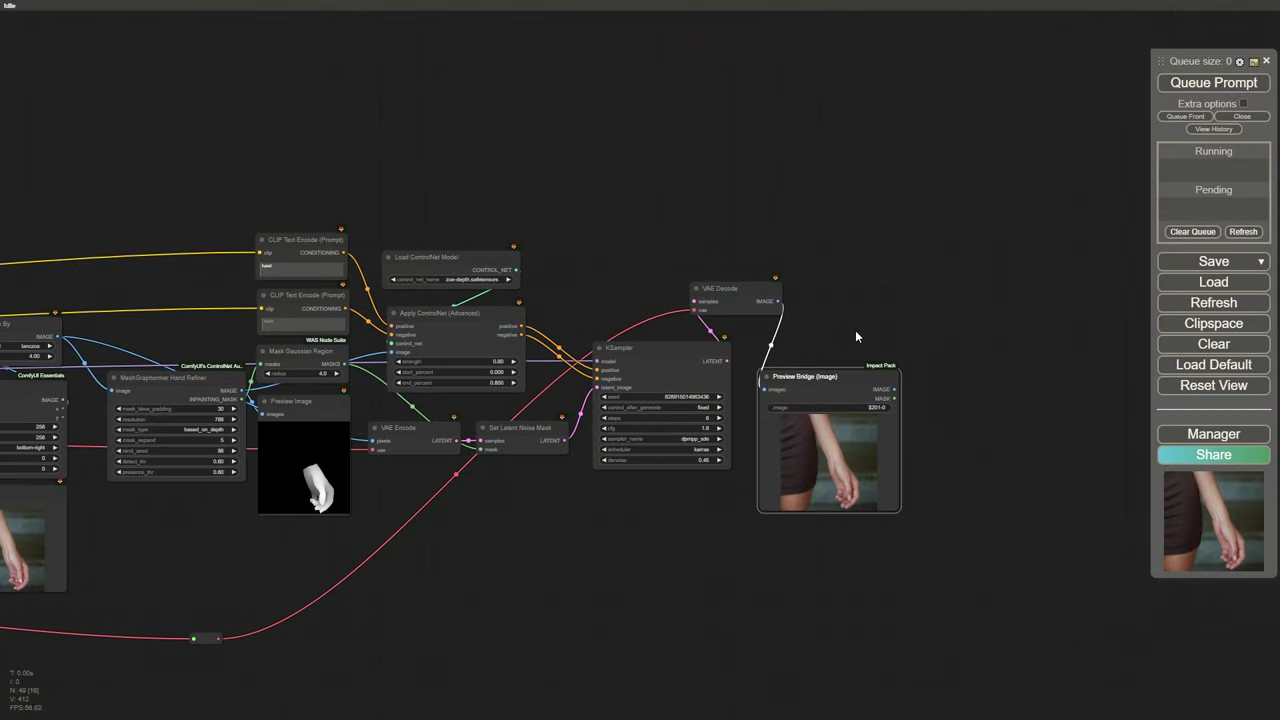
# Step: Check the blur radius of the Mask Gaussian Region node
pyautogui.moveTo(856, 334); pyautogui.dragTo(981, 294)
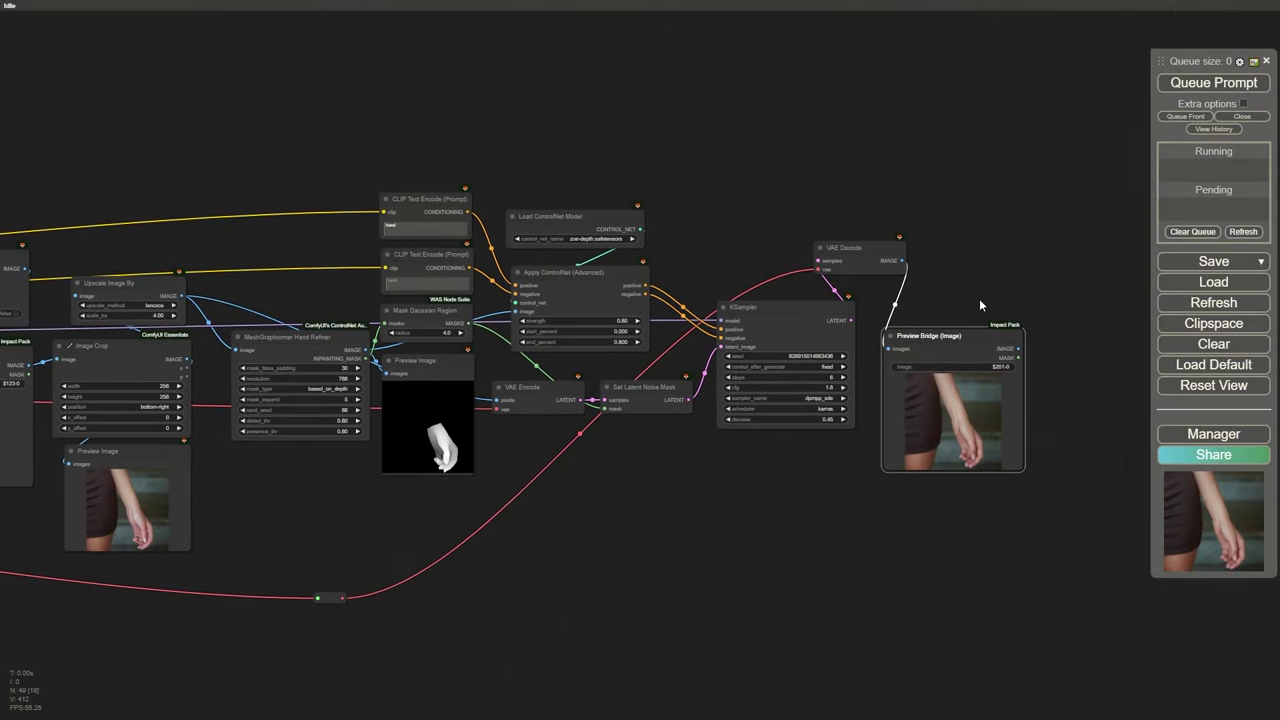
pyautogui.scroll(1, 818, 395)
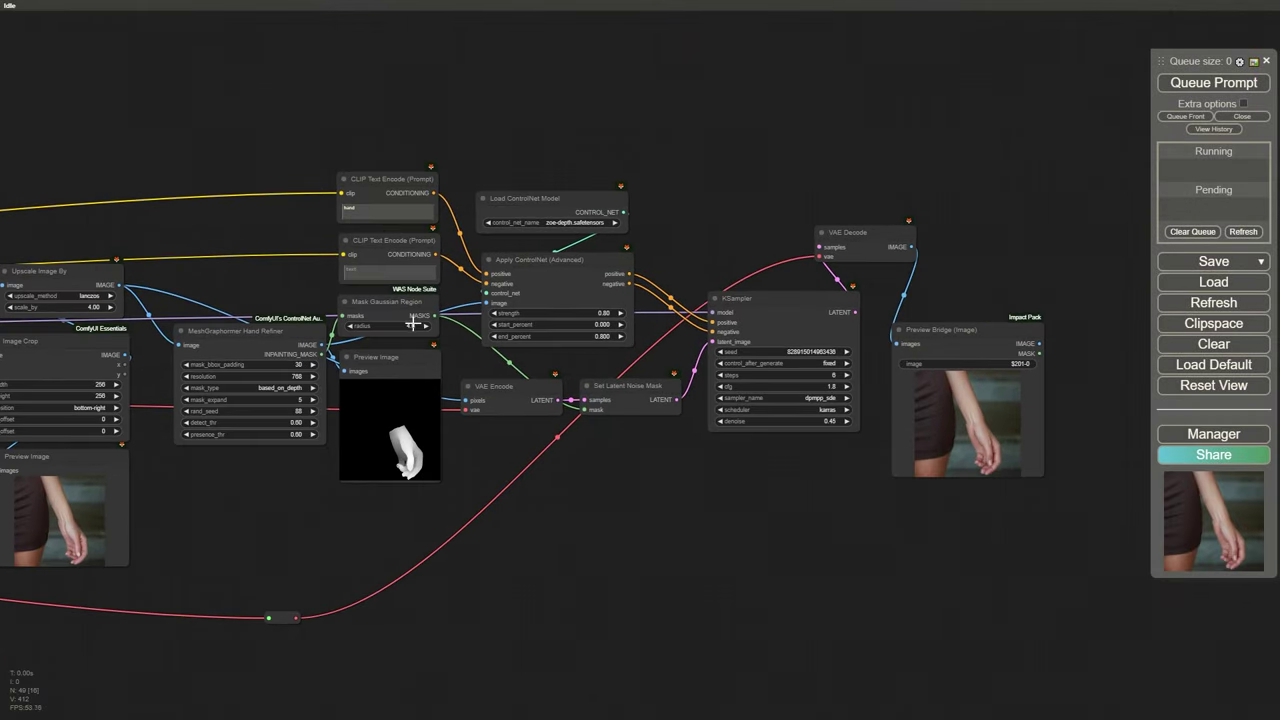
pyautogui.click(413, 323)
pyautogui.click(620, 325)
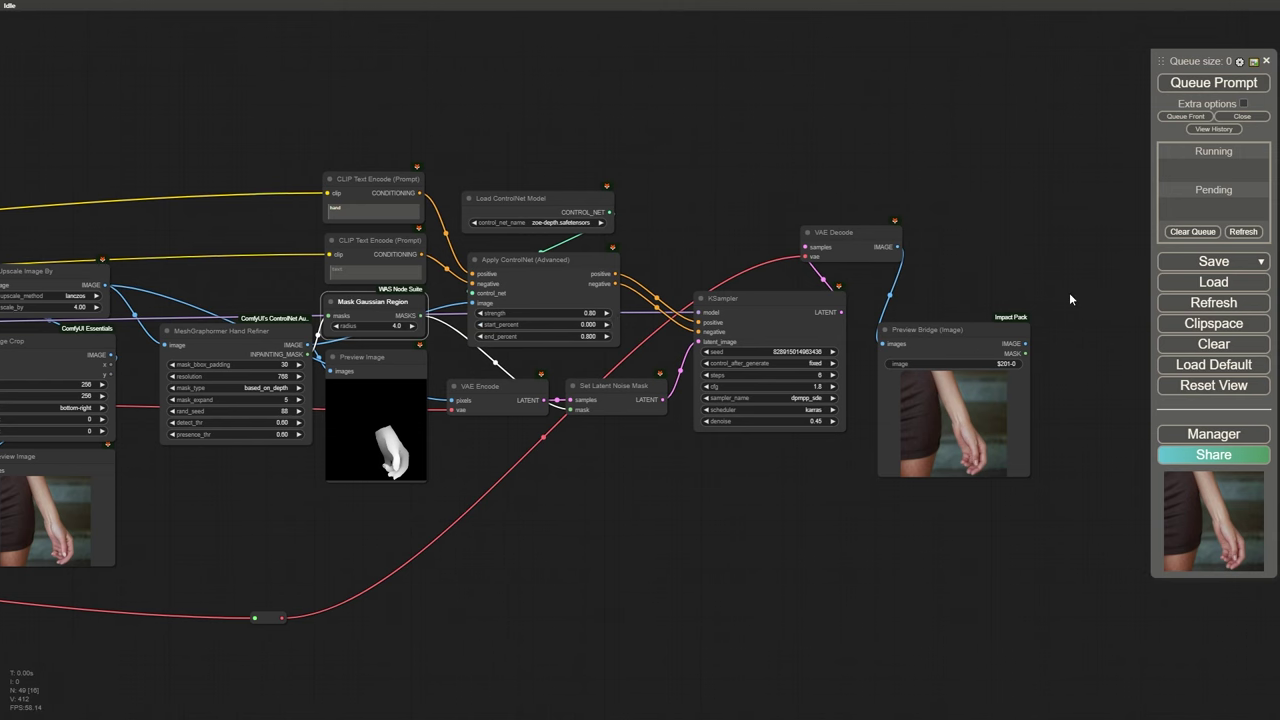
# Step: Add a Scale Down By node and feed it the image from the refined hand's Preview Bridge
pyautogui.scroll(4, 1086, 292)
pyautogui.doubleClick(895, 360)
pyautogui.write('scale d')
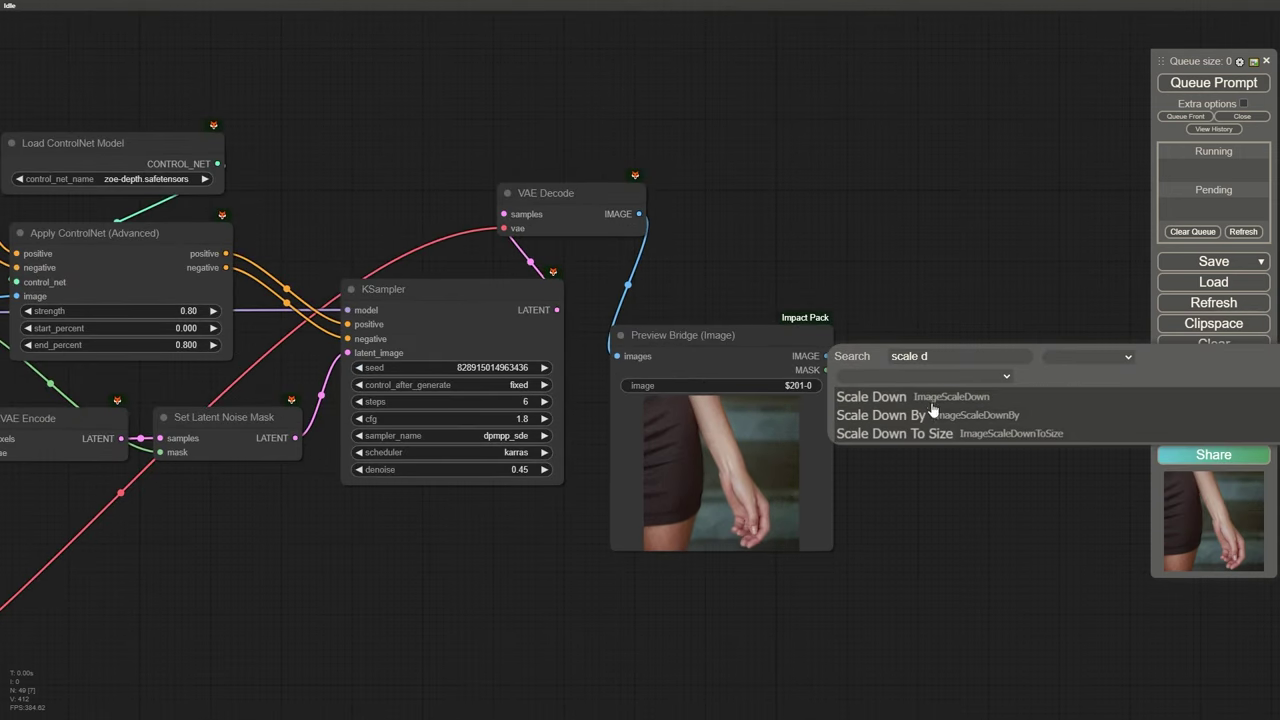
pyautogui.click(932, 410)
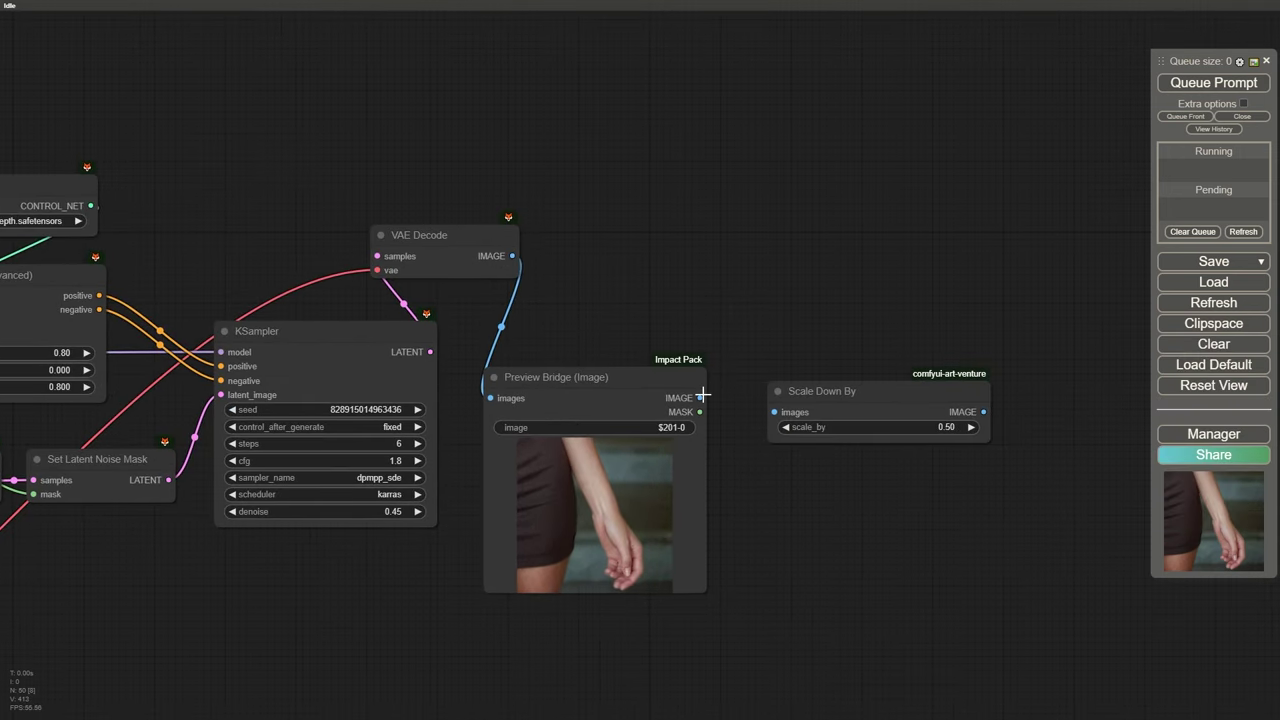
pyautogui.moveTo(775, 411); pyautogui.dragTo(777, 411)
# Step: Set the Scale Down By node's scale_by to 0.25
pyautogui.click(936, 429)
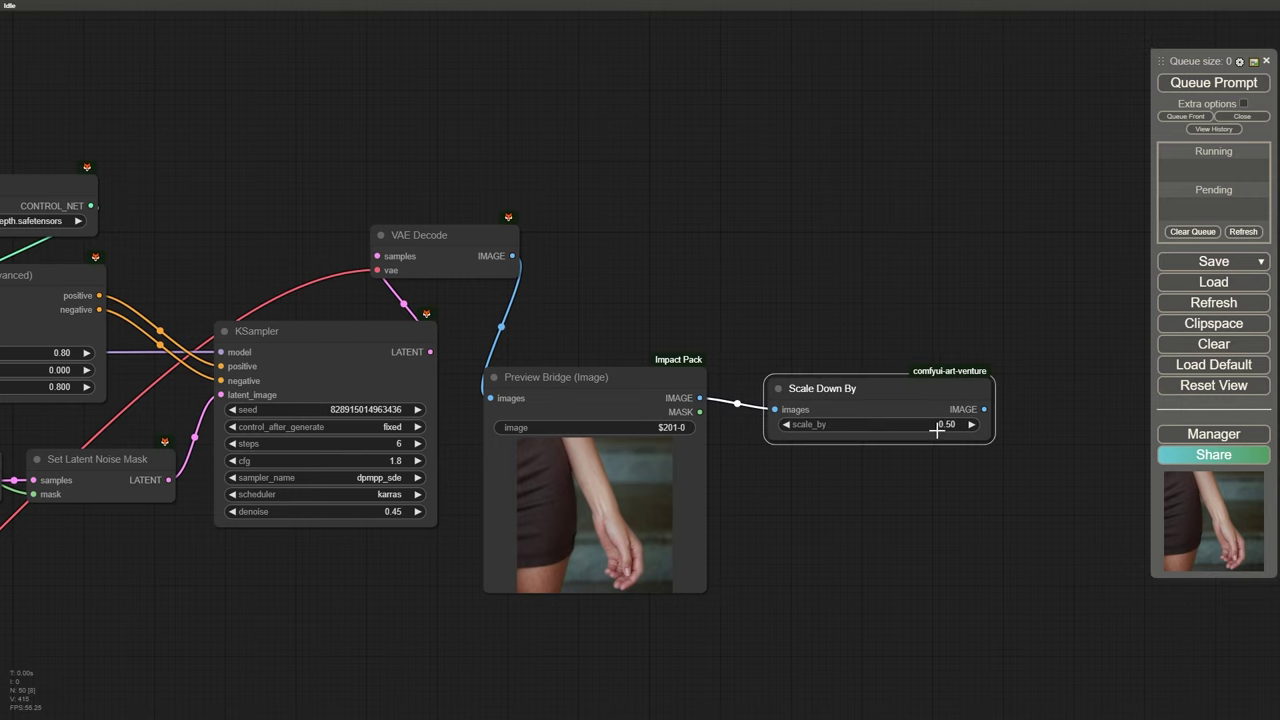
pyautogui.click(936, 427)
pyautogui.write('0.25')
pyautogui.press('Return')
# Step: Place Scale Down By beside the Preview Bridge, attach a Preview Image node to its output and queue the prompt
pyautogui.moveTo(888, 319); pyautogui.dragTo(830, 315)
pyautogui.moveTo(830, 385); pyautogui.dragTo(769, 301)
pyautogui.moveTo(869, 355); pyautogui.dragTo(800, 356)
pyautogui.moveTo(730, 304); pyautogui.dragTo(754, 371)
pyautogui.scroll(-3, 742, 271)
pyautogui.click(812, 425)
pyautogui.click(1191, 83)
pyautogui.scroll(3, 855, 365)
pyautogui.scroll(-3, 912, 397)
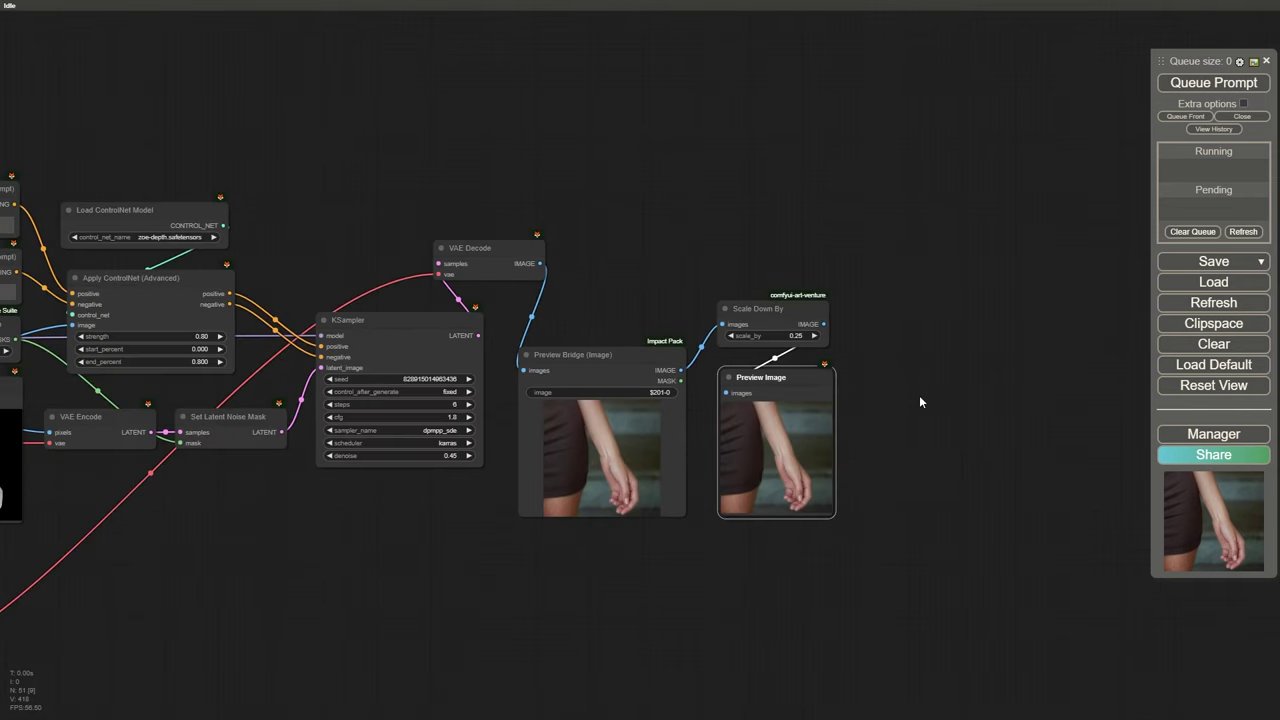
# Step: Add an ImageCompositeMasked node and connect the Scale Down By image to its source input
pyautogui.doubleClick(955, 338)
pyautogui.write('imagecom')
pyautogui.click(958, 366)
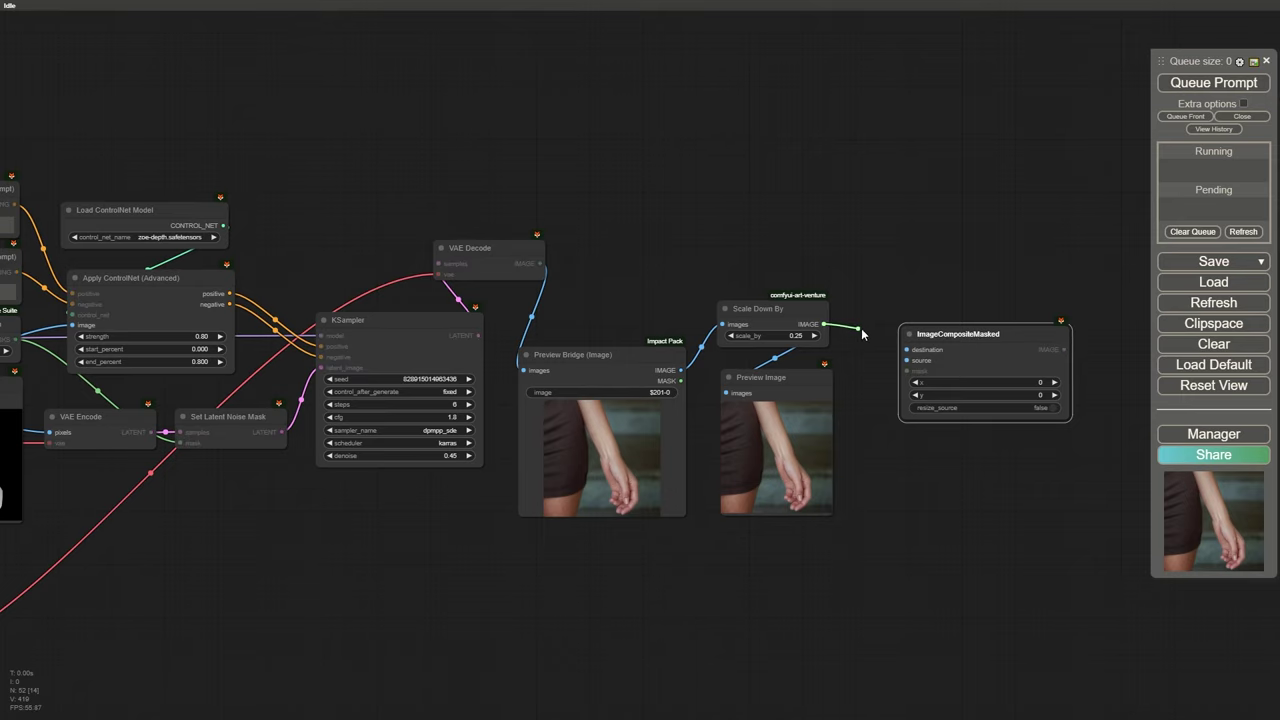
pyautogui.moveTo(907, 359); pyautogui.dragTo(907, 360)
# Step: Connect the full-figure Preview Bridge image to ImageCompositeMasked's destination input and the Mask Gaussian Region output to its mask input
pyautogui.scroll(-5, 877, 242)
pyautogui.moveTo(877, 242); pyautogui.dragTo(934, 259)
pyautogui.scroll(-2, 382, 357)
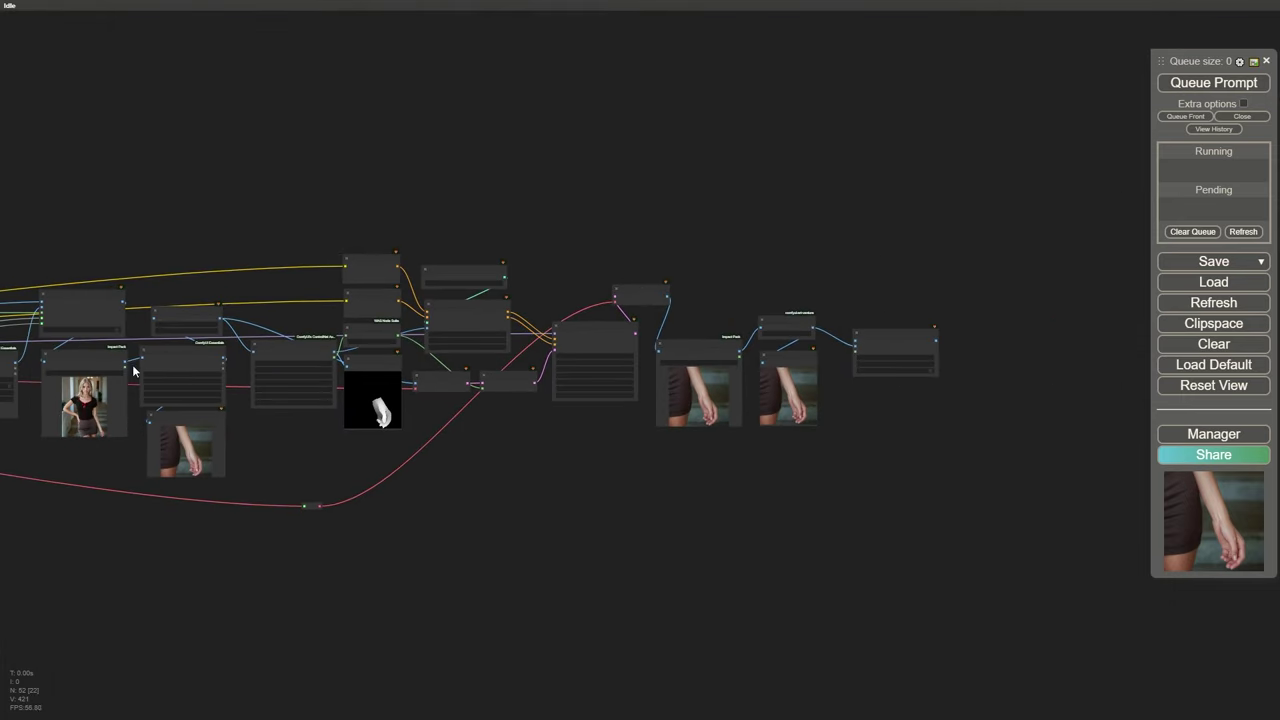
pyautogui.moveTo(848, 362); pyautogui.dragTo(855, 343)
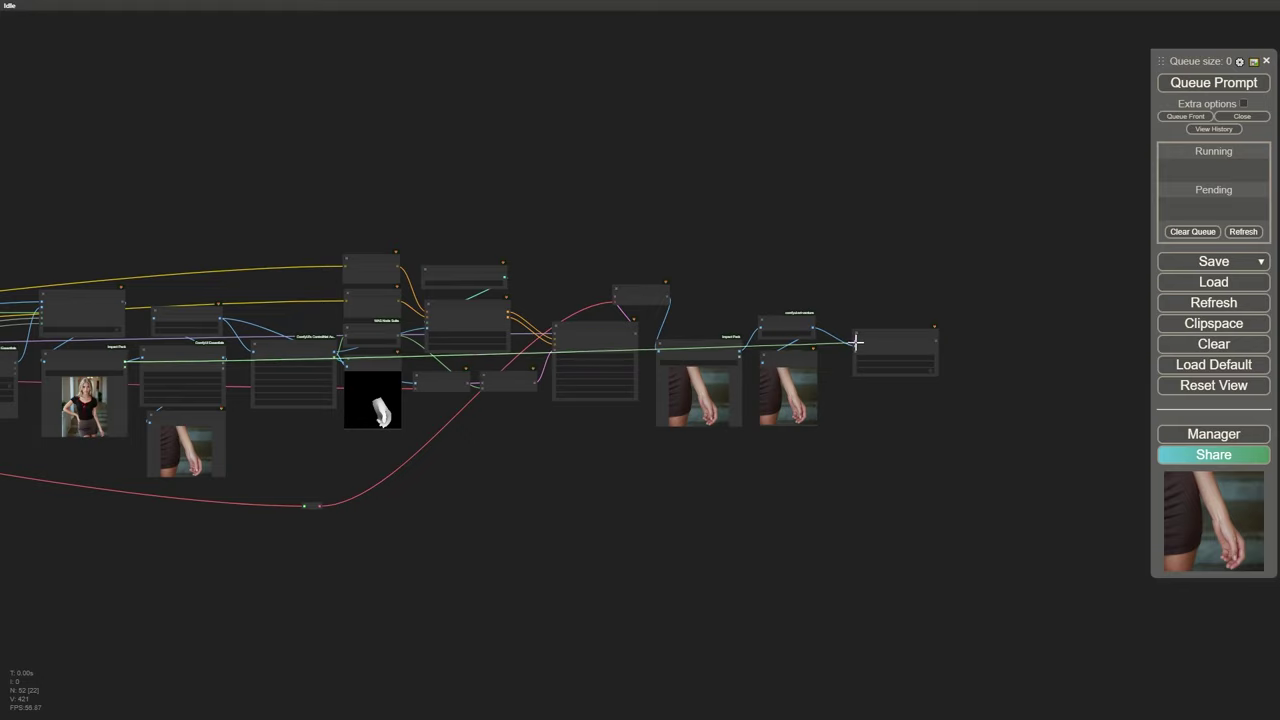
pyautogui.scroll(3, 905, 297)
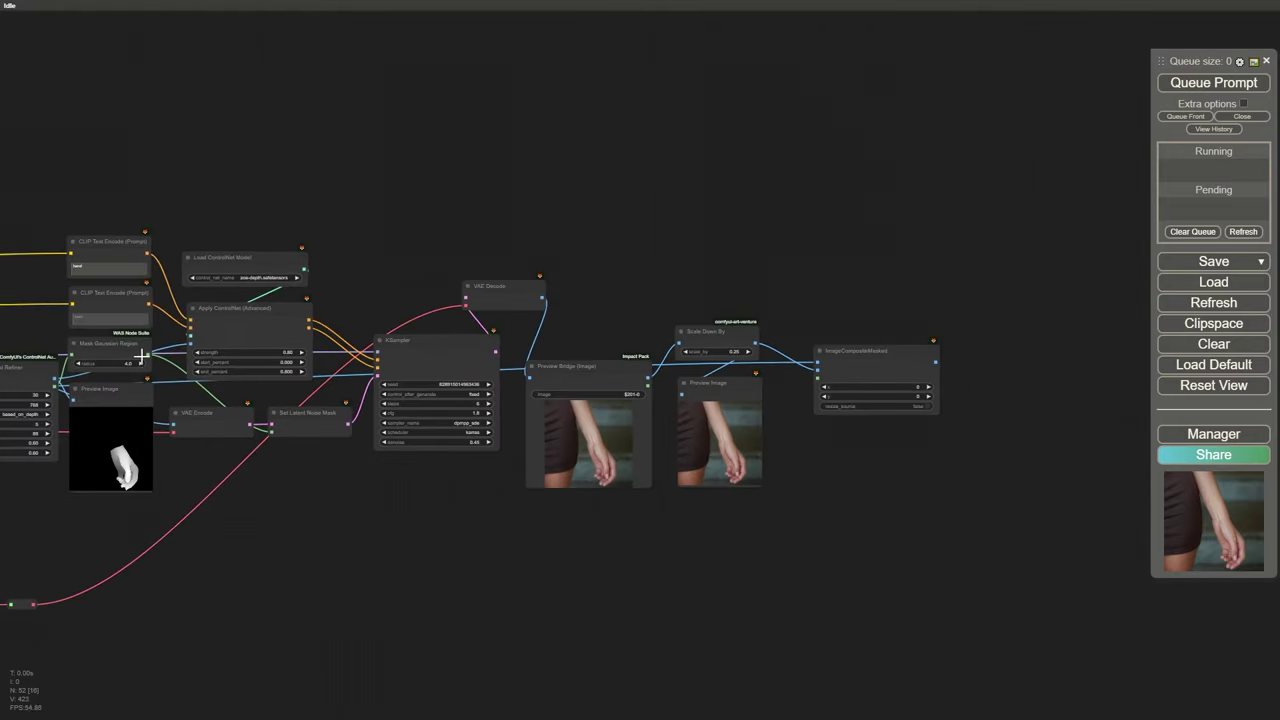
pyautogui.moveTo(267, 355); pyautogui.dragTo(816, 378)
pyautogui.scroll(3, 891, 384)
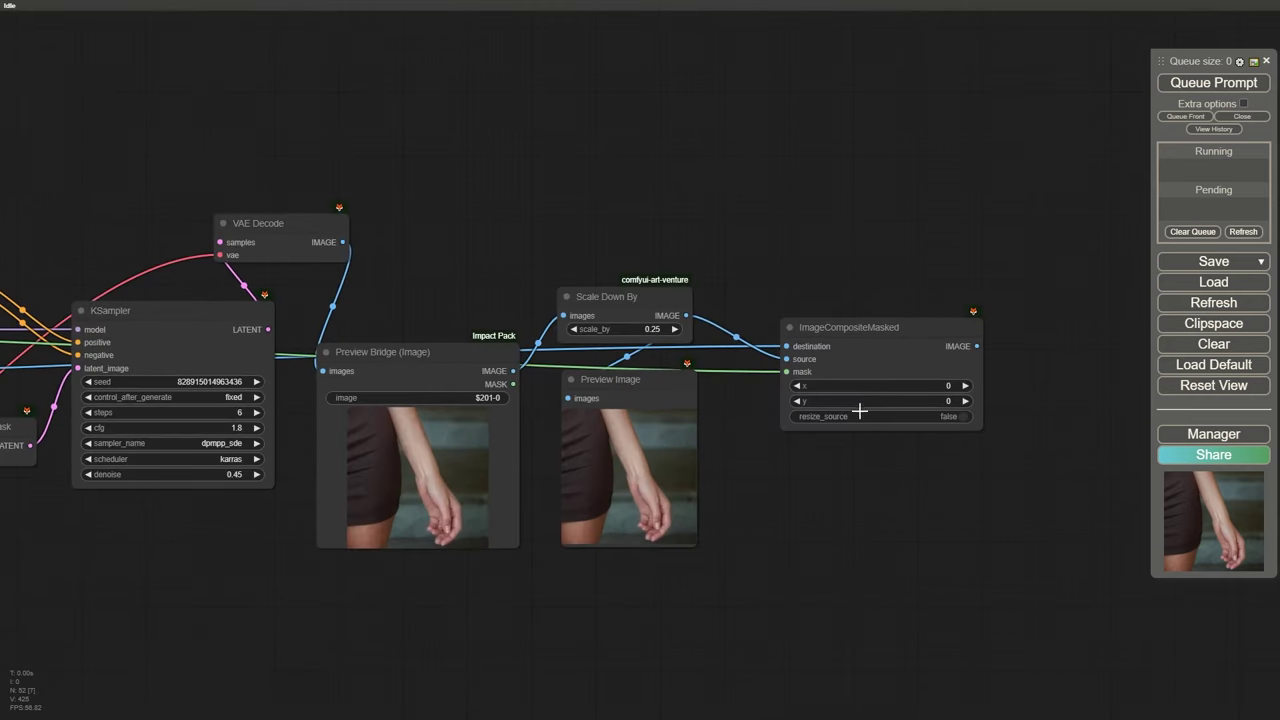
# Step: Convert the x and y widgets of the ImageCompositeMasked node to inputs
pyautogui.rightClick(895, 365)
pyautogui.click(958, 677)
pyautogui.click(978, 672)
pyautogui.rightClick(875, 381)
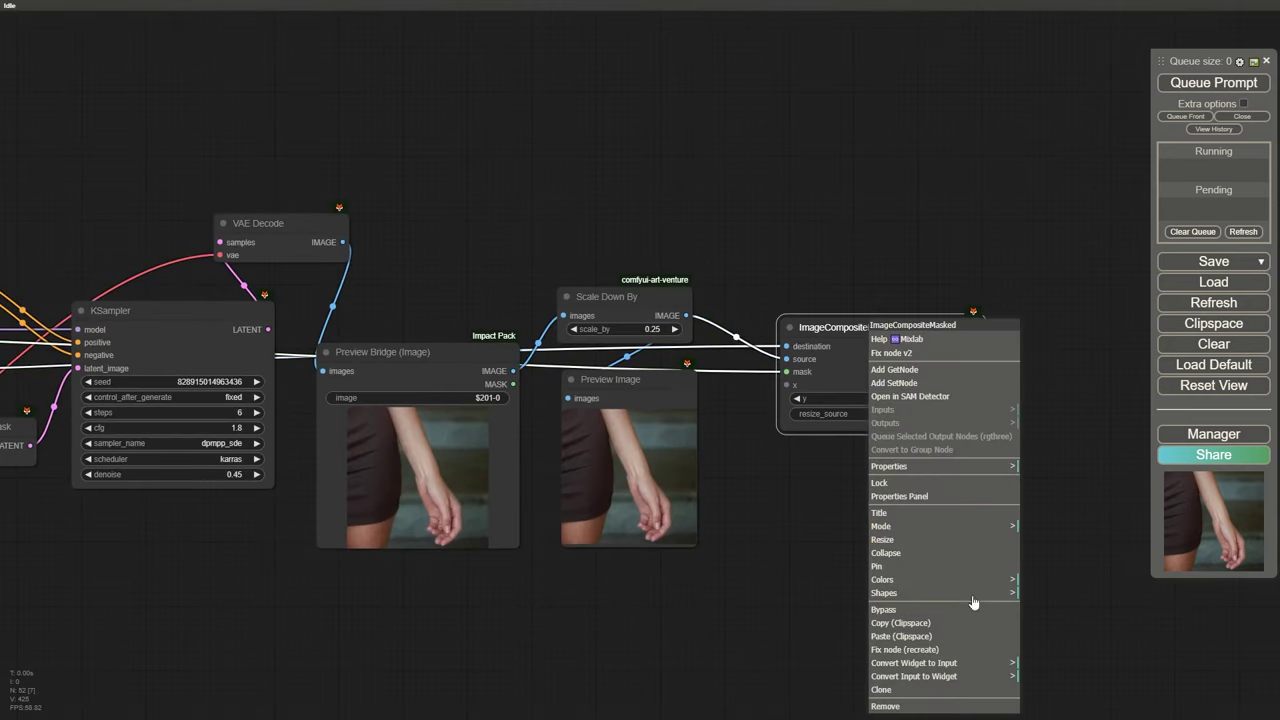
pyautogui.click(965, 679)
pyautogui.click(963, 663)
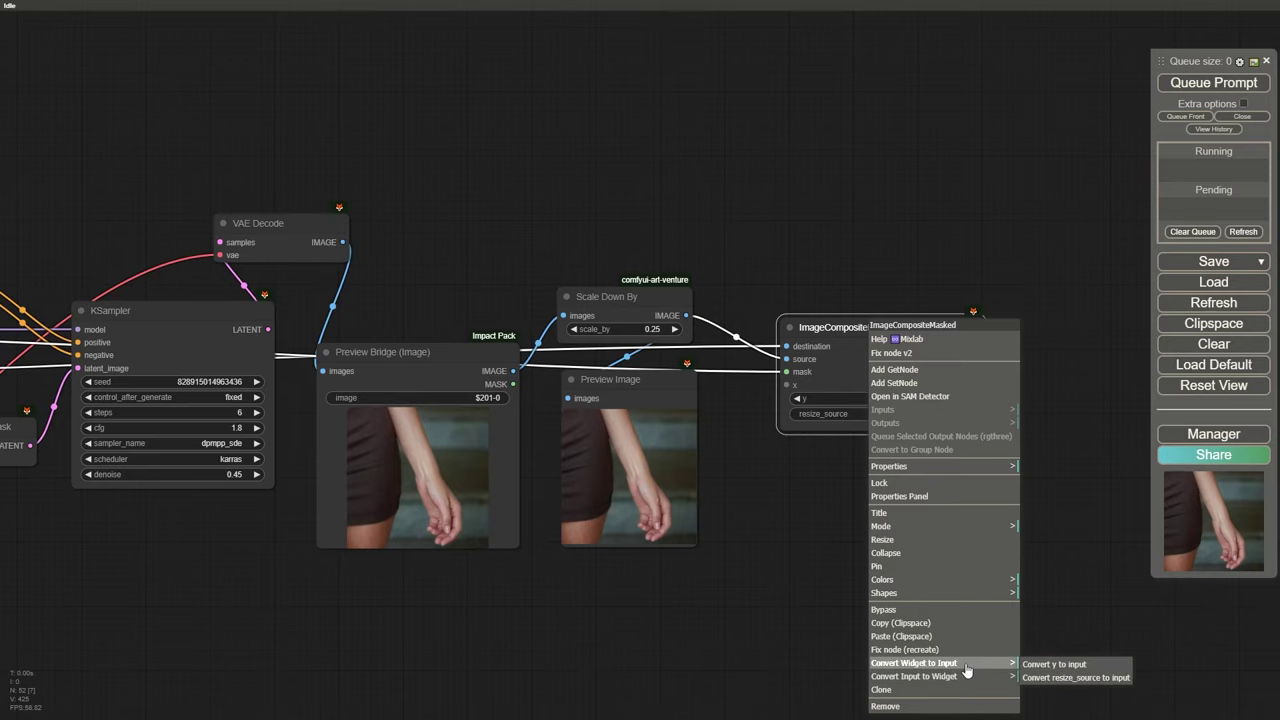
pyautogui.click(1041, 666)
# Step: Connect the upstream hand crop's x and y coordinates to ImageCompositeMasked's x and y inputs
pyautogui.scroll(-3, 355, 262)
pyautogui.moveTo(355, 262); pyautogui.dragTo(669, 295)
pyautogui.moveTo(329, 520); pyautogui.dragTo(700, 478)
pyautogui.scroll(-3, 280, 411)
pyautogui.moveTo(276, 404); pyautogui.dragTo(929, 447)
pyautogui.scroll(-2, 930, 447)
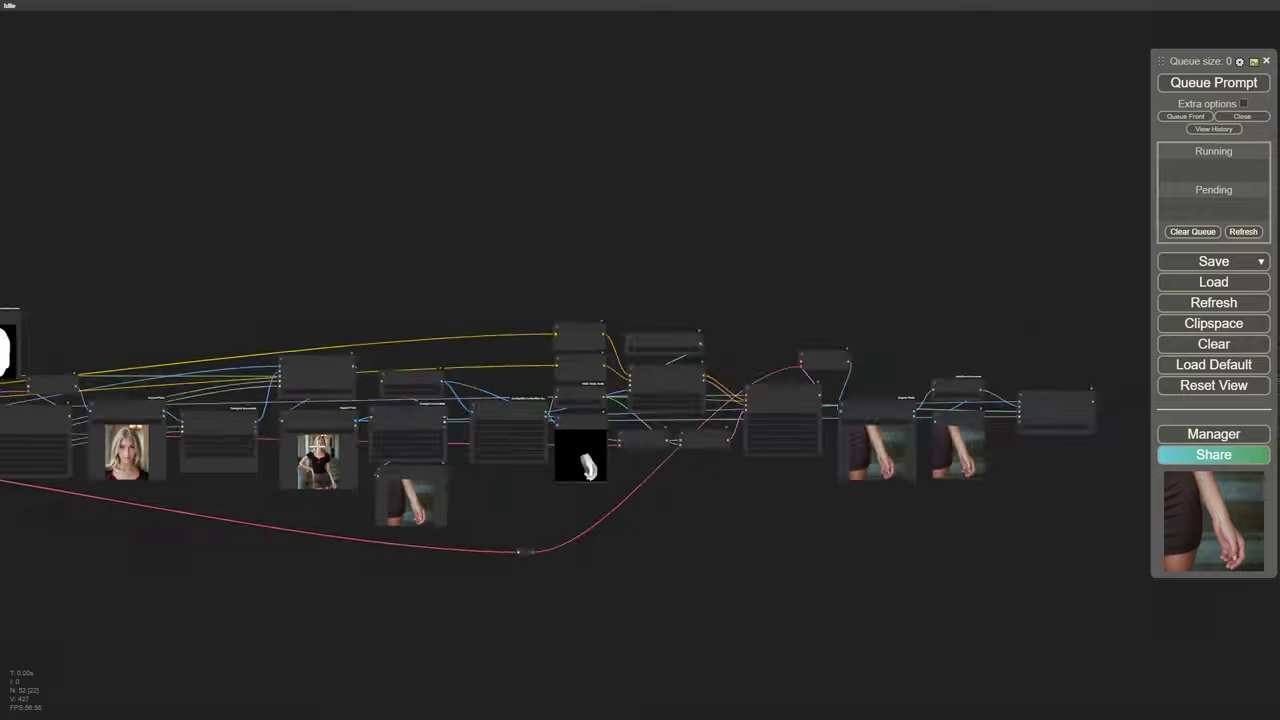
pyautogui.scroll(5, 67, 388)
pyautogui.scroll(1, 200, 383)
pyautogui.scroll(-5, 200, 383)
pyautogui.moveTo(688, 519); pyautogui.dragTo(350, 525)
pyautogui.scroll(7, 951, 383)
# Step: Attach a Save Image node to the ImageCompositeMasked output, run the workflow and inspect the composited hand
pyautogui.moveTo(1092, 298); pyautogui.dragTo(862, 405)
pyautogui.click(893, 478)
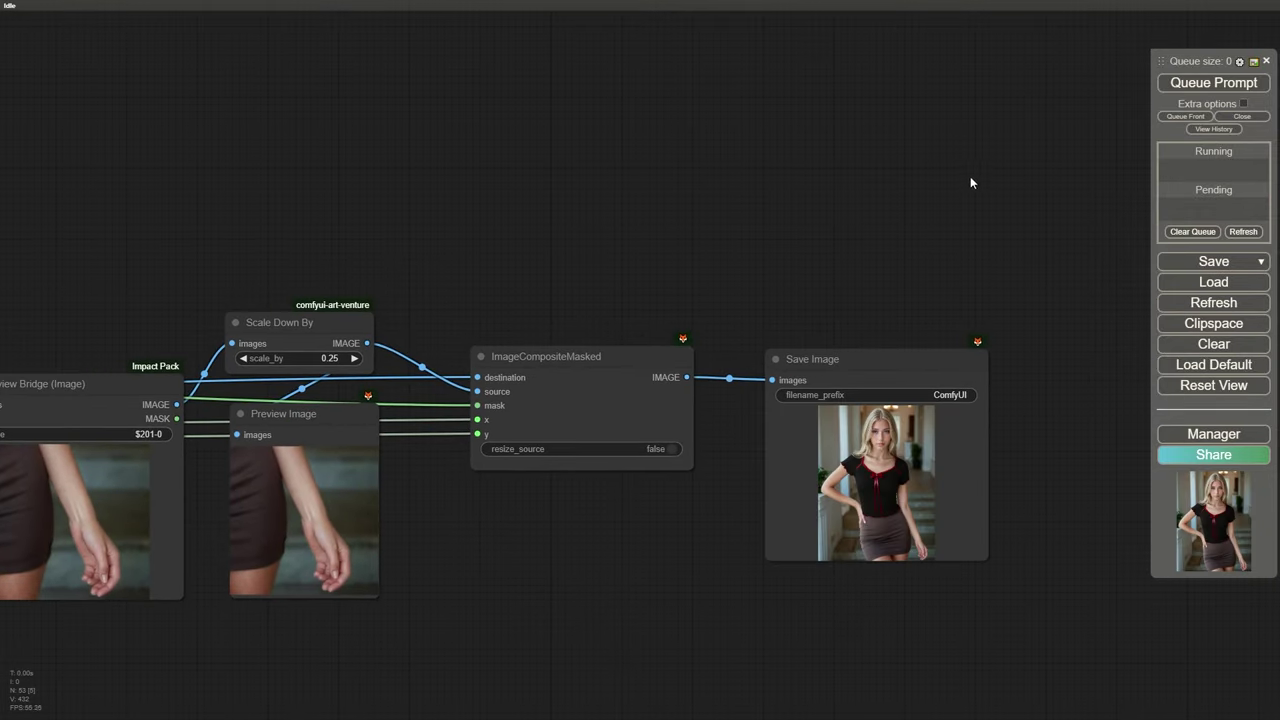
pyautogui.scroll(17, 940, 565)
pyautogui.scroll(-8, 855, 512)
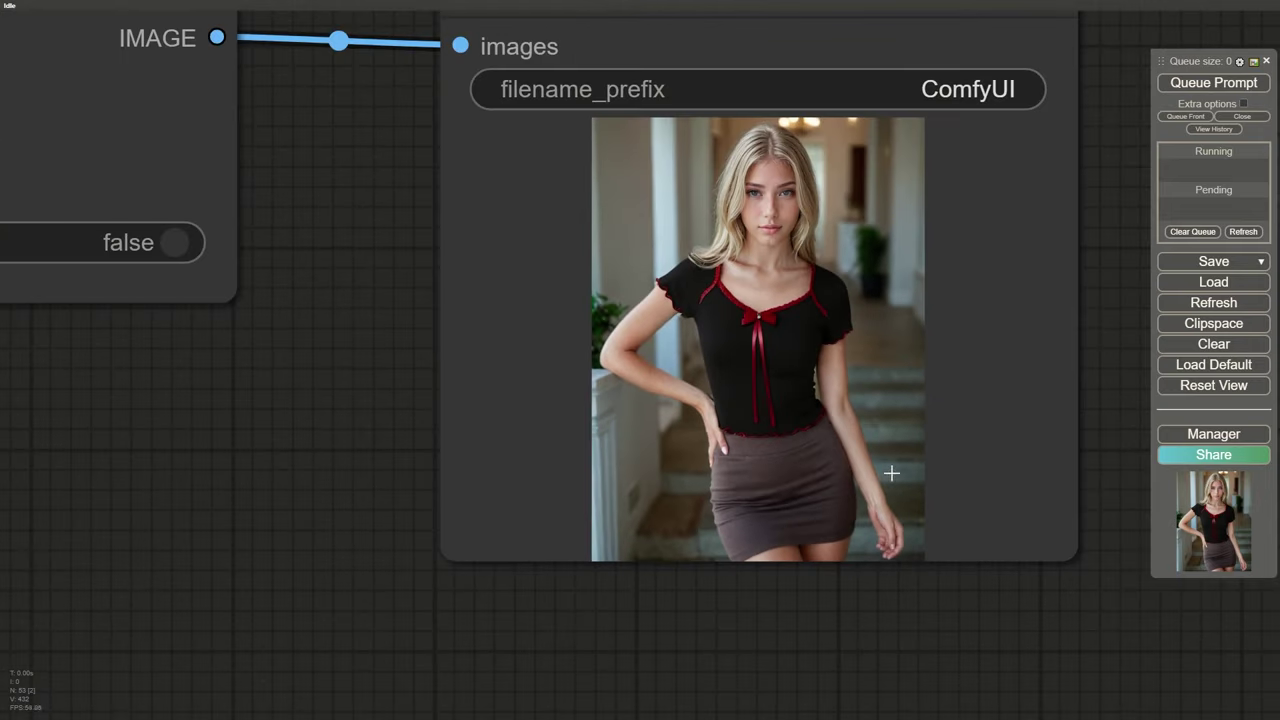
# Step: Replace the Preview Image under Scale Down By with a copy of the Preview Bridge fed by the scaled-down image
pyautogui.scroll(-11, 1053, 249)
pyautogui.press('Delete')
pyautogui.moveTo(636, 313); pyautogui.dragTo(543, 461)
pyautogui.click(397, 366)
pyautogui.hotkey('ctrl', 'c')
pyautogui.hotkey('ctrl', 'v')
pyautogui.moveTo(734, 461); pyautogui.dragTo(738, 345)
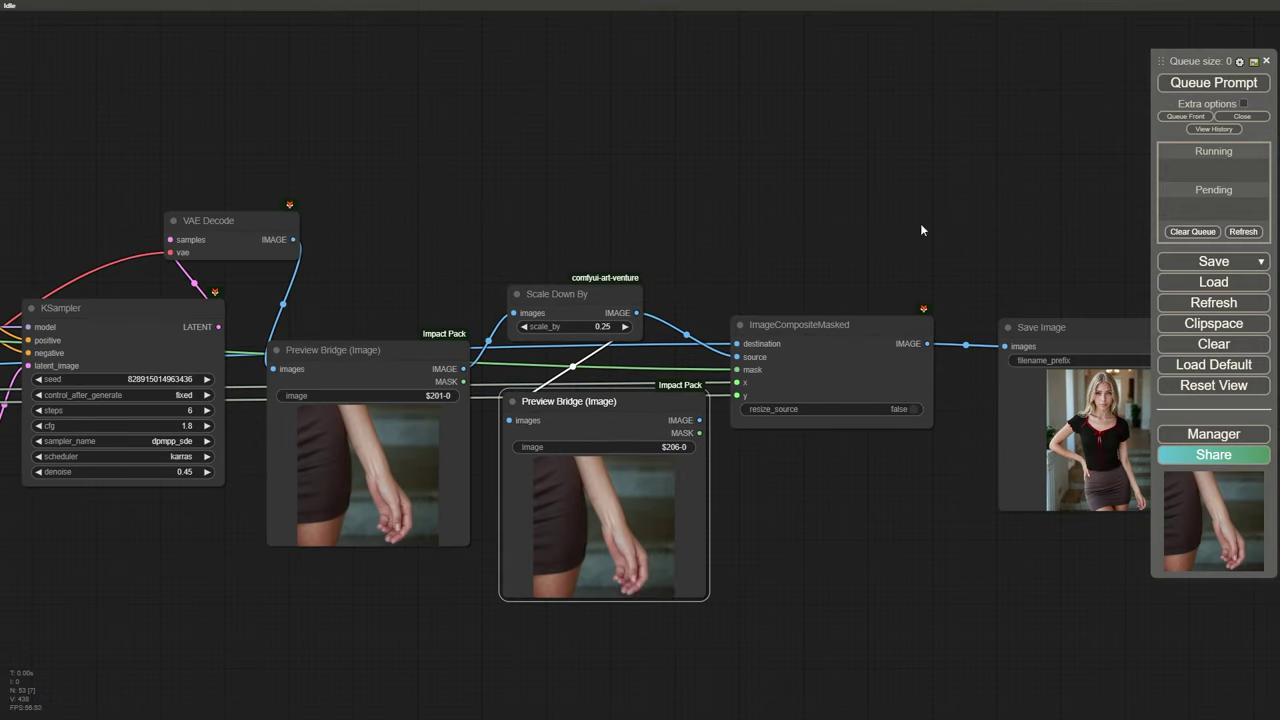
# Step: Paint a mask over the hand in the new Preview Bridge's image and save it to the node
pyautogui.rightClick(626, 470)
pyautogui.click(660, 361)
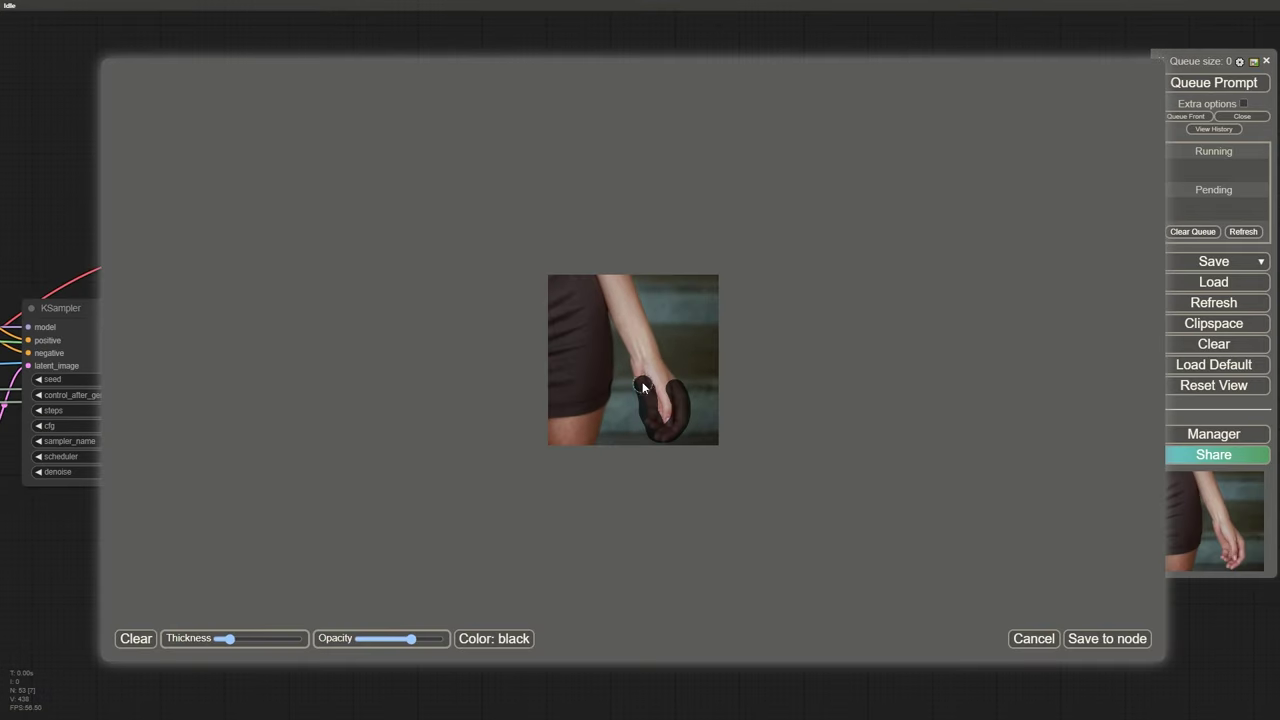
pyautogui.moveTo(644, 413); pyautogui.dragTo(686, 380)
pyautogui.click(1106, 638)
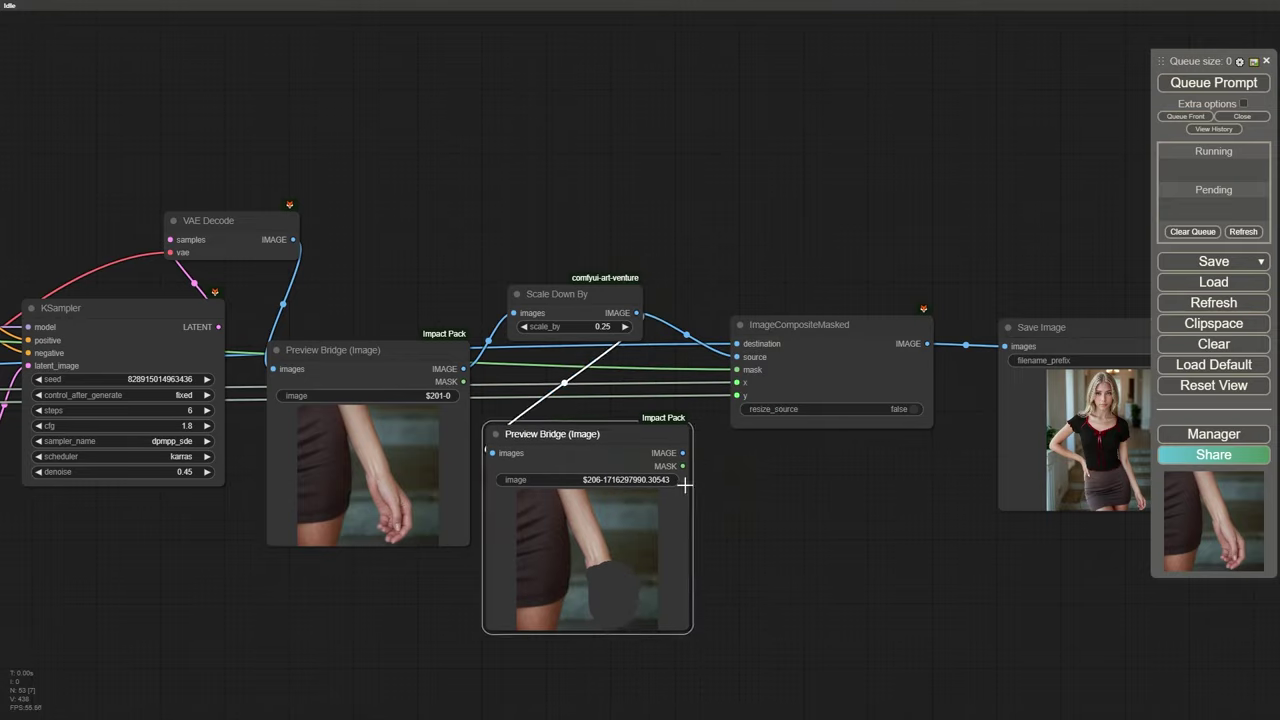
# Step: Add a Mask Gaussian Region node between the new Preview Bridge's MASK output and ImageCompositeMasked's mask input
pyautogui.doubleClick(771, 491)
pyautogui.write('gaussi')
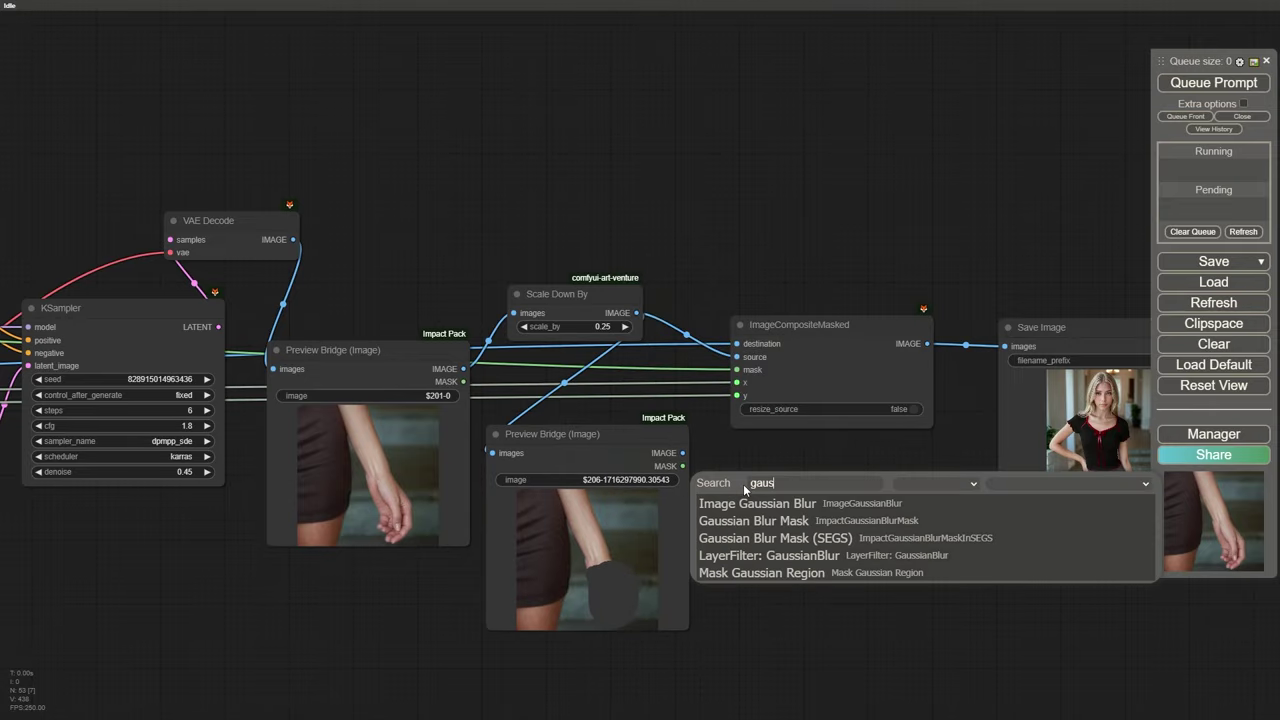
pyautogui.click(760, 576)
pyautogui.moveTo(683, 466); pyautogui.dragTo(749, 493)
pyautogui.moveTo(940, 493); pyautogui.dragTo(745, 370)
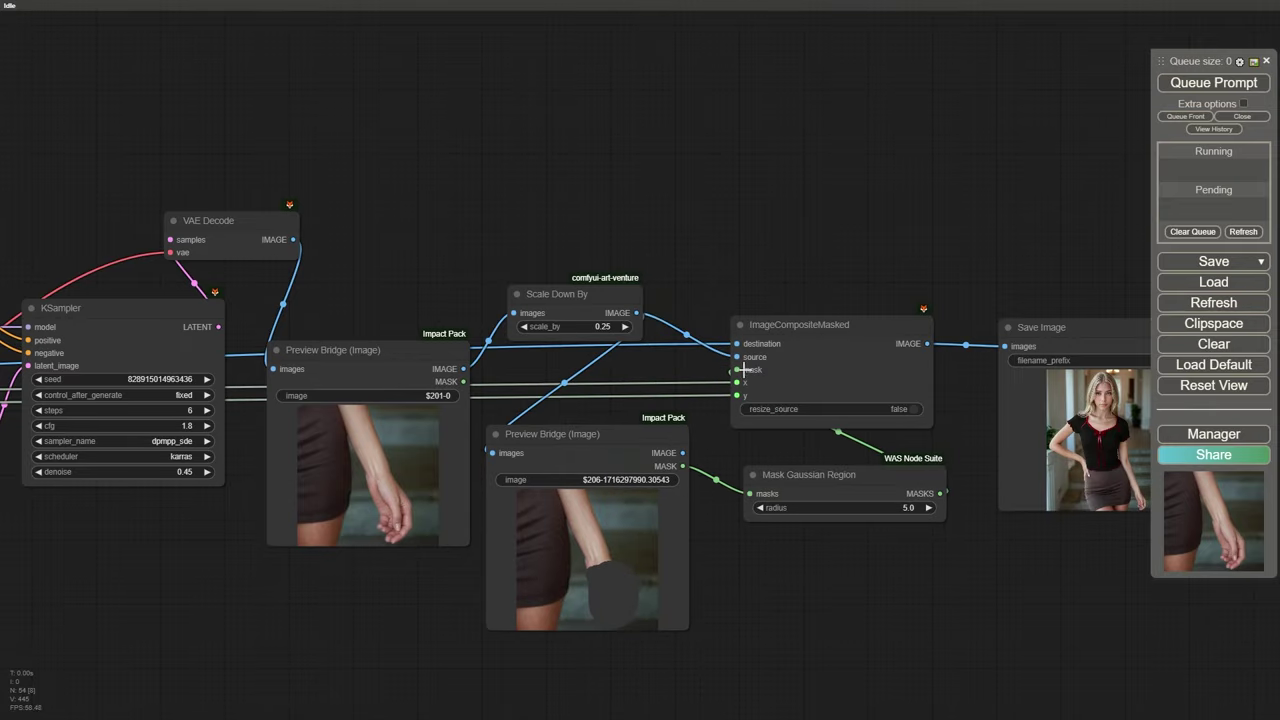
# Step: Set the new Mask Gaussian Region's radius to 8 and place the node beneath ImageCompositeMasked
pyautogui.click(897, 508)
pyautogui.write('8')
pyautogui.press('Return')
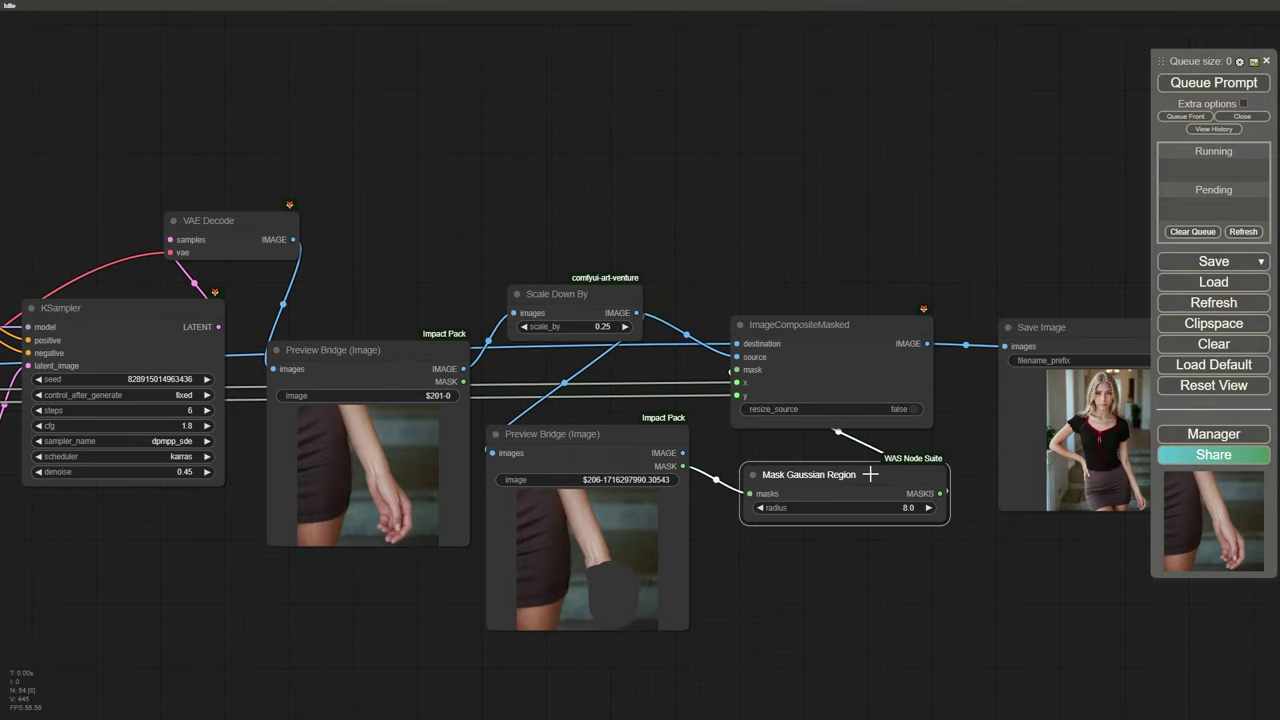
pyautogui.moveTo(870, 474); pyautogui.dragTo(835, 482)
# Step: Queue the prompt and inspect the blended hand in the Save Image result
pyautogui.moveTo(928, 592); pyautogui.dragTo(717, 627)
pyautogui.scroll(9, 936, 524)
pyautogui.click(1206, 86)
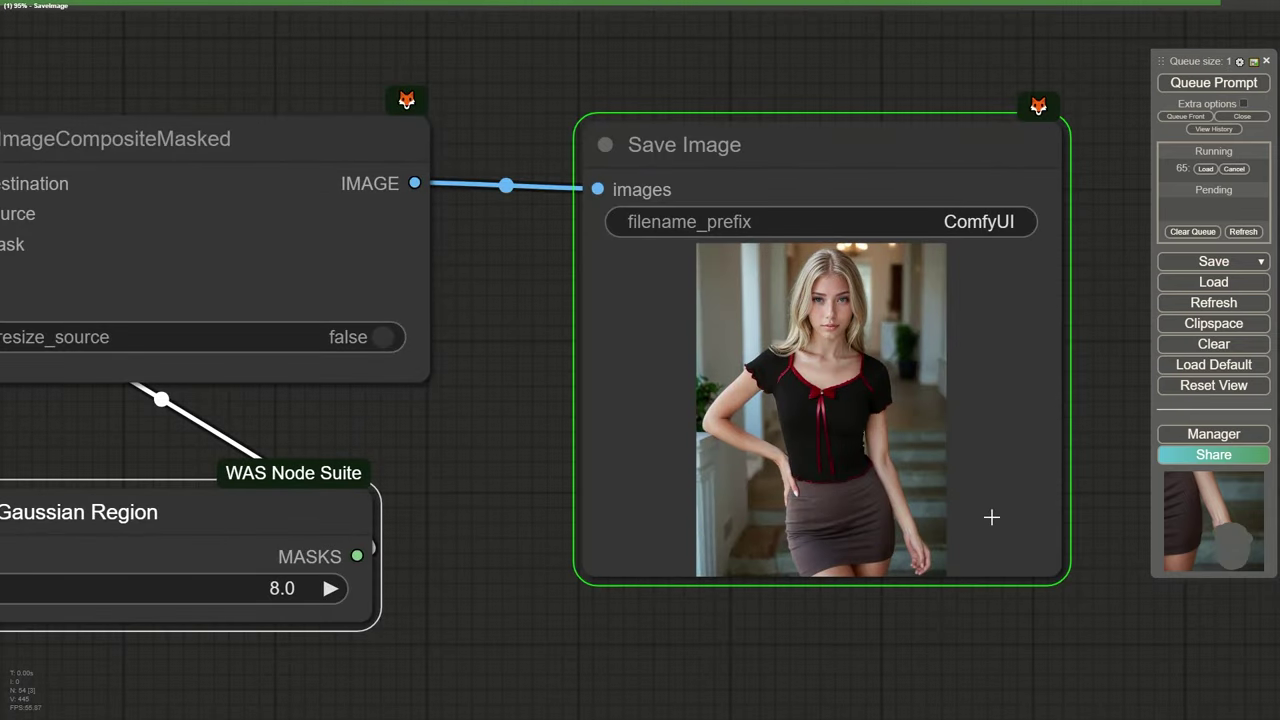
pyautogui.scroll(9, 941, 546)
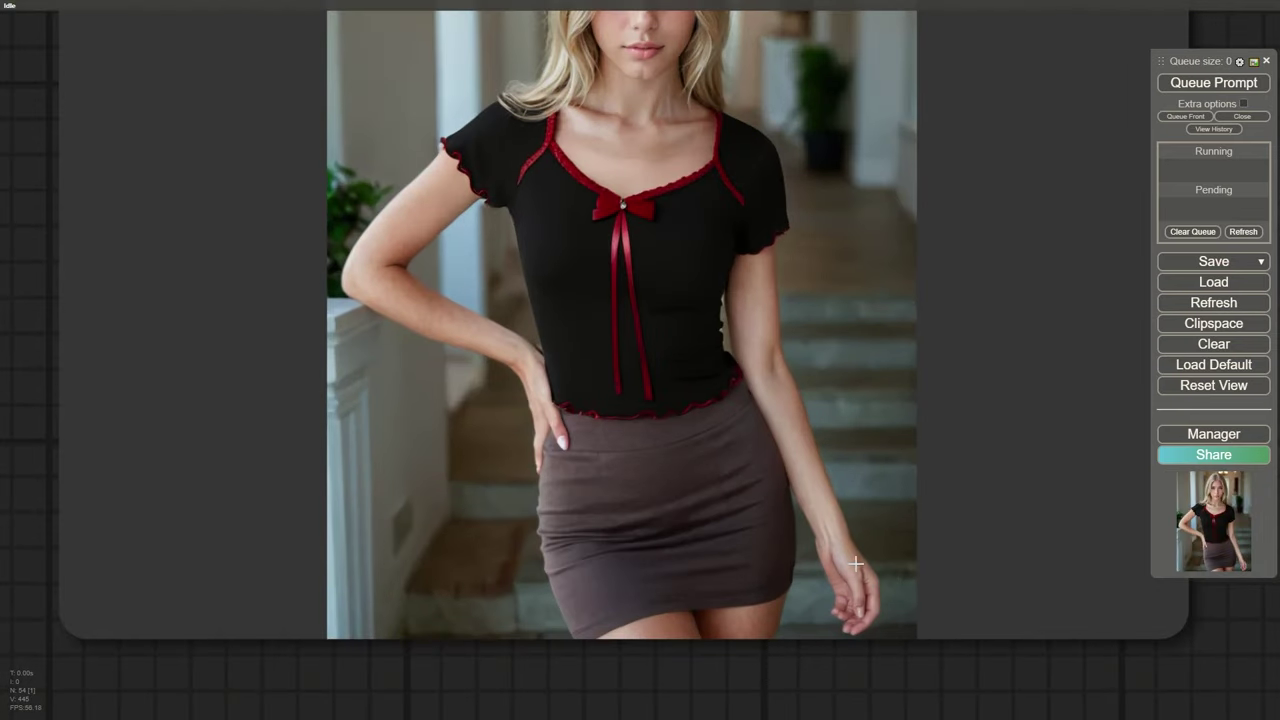